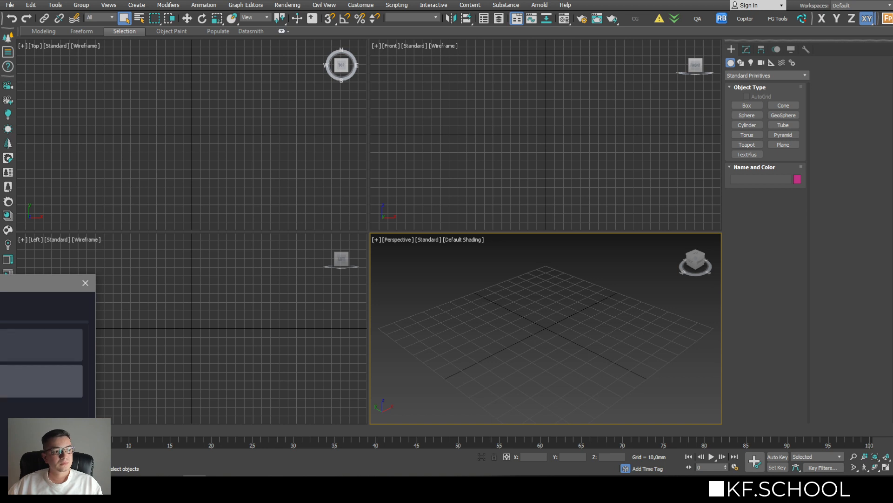
- Switch to the browser and open the details of the scheduled MINI START Lecture 1 live stream in YouTube Studio
{"action": "left_click", "coordinate": [41, 381]}
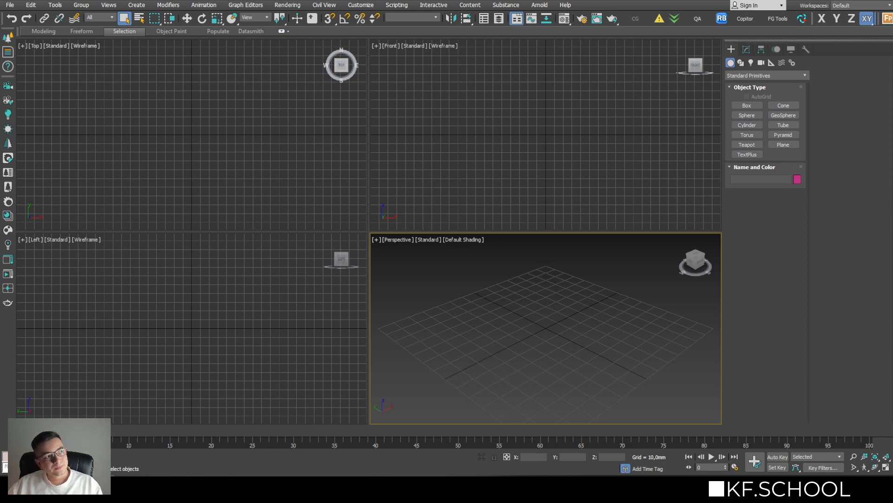
{"action": "left_click_drag", "start_coordinate": [186, 472], "coordinate": [432, 1]}
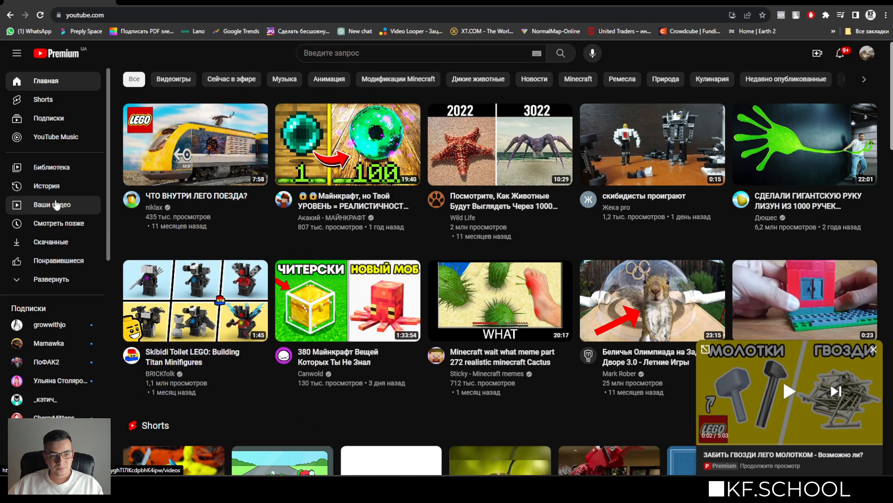
{"action": "left_click", "coordinate": [88, 204]}
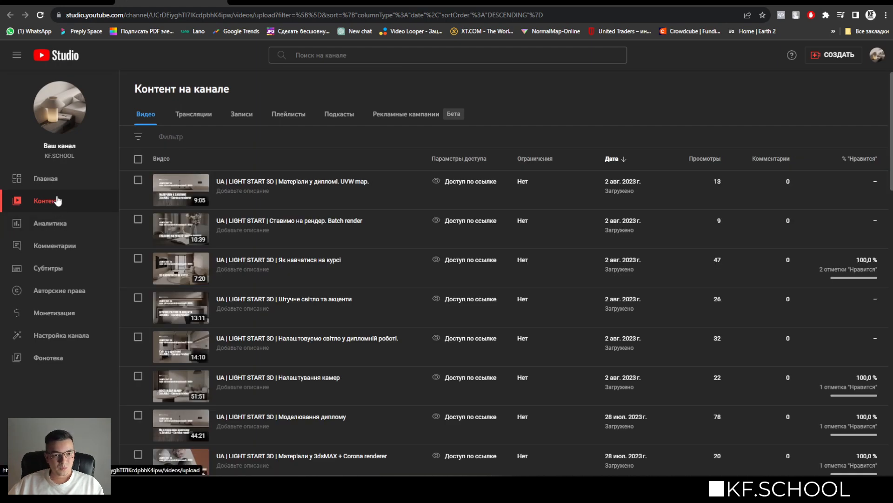
{"action": "left_click", "coordinate": [185, 117]}
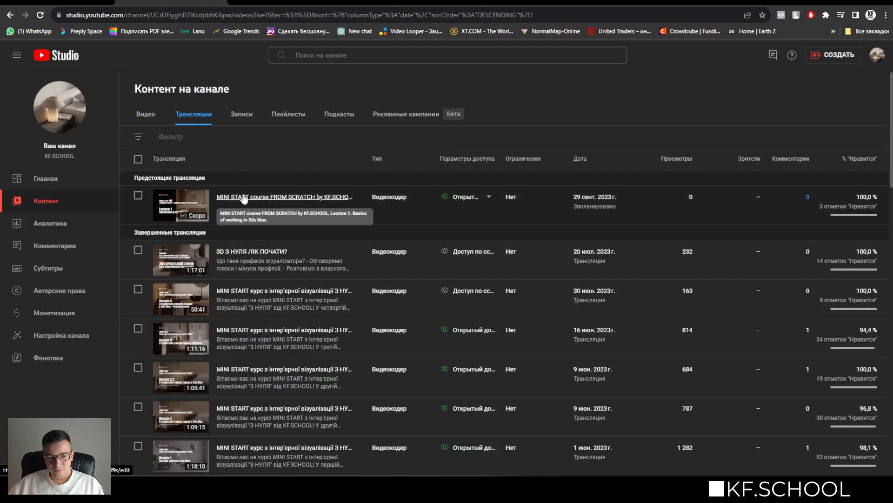
{"action": "left_click", "coordinate": [251, 197]}
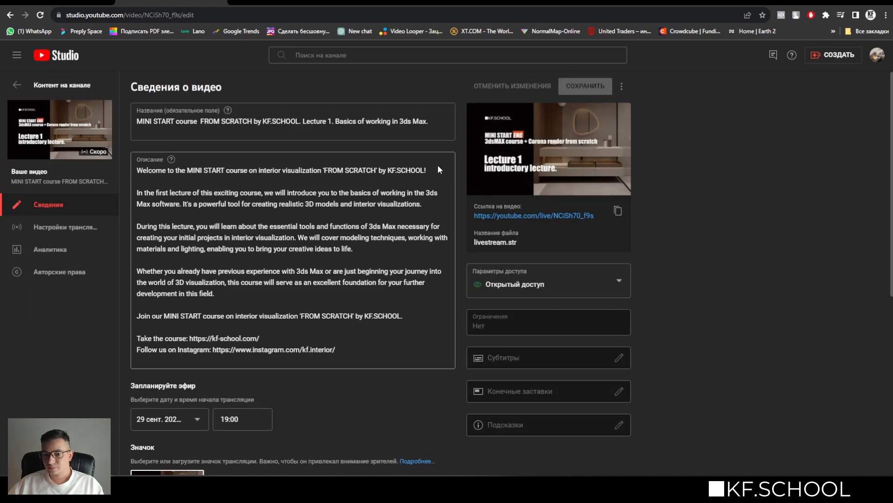
- Examine the stream's description, schedule, thumbnail and playlist, and return to 3ds Max
{"action": "scroll", "coordinate": [358, 165], "scroll_direction": "down", "scroll_amount": 4}
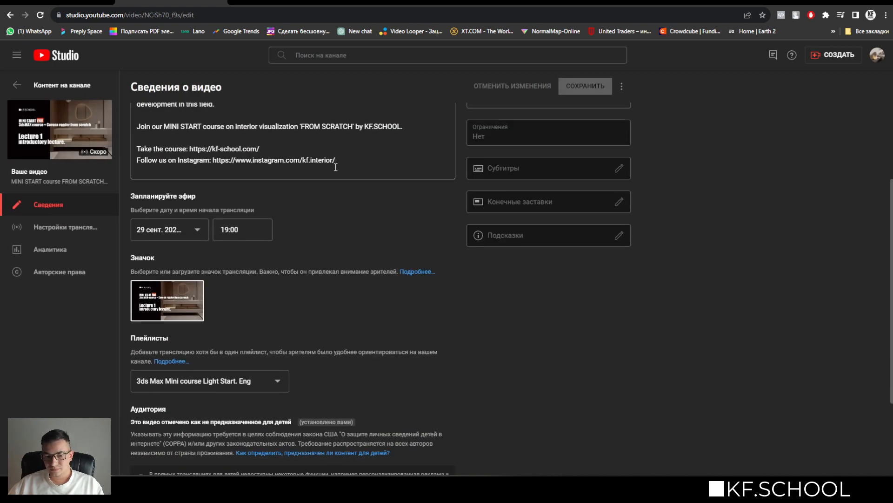
{"action": "scroll", "coordinate": [307, 201], "scroll_direction": "up", "scroll_amount": 3}
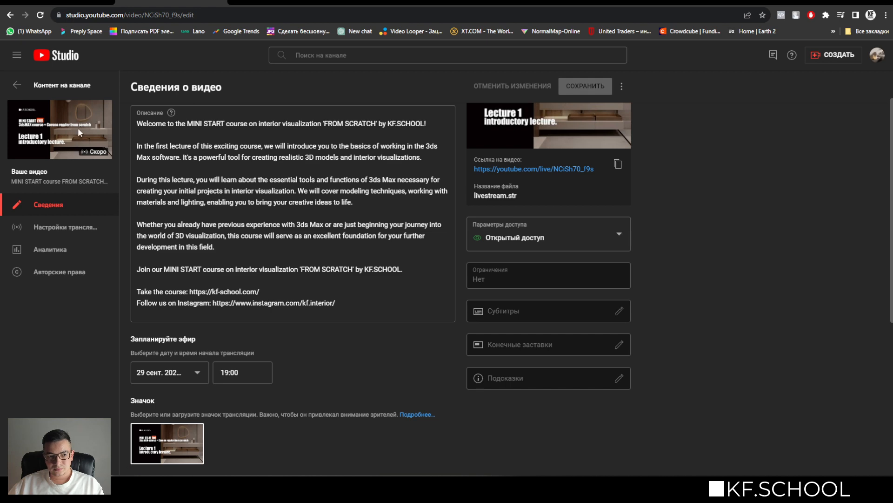
{"action": "scroll", "coordinate": [293, 279], "scroll_direction": "down", "scroll_amount": 3}
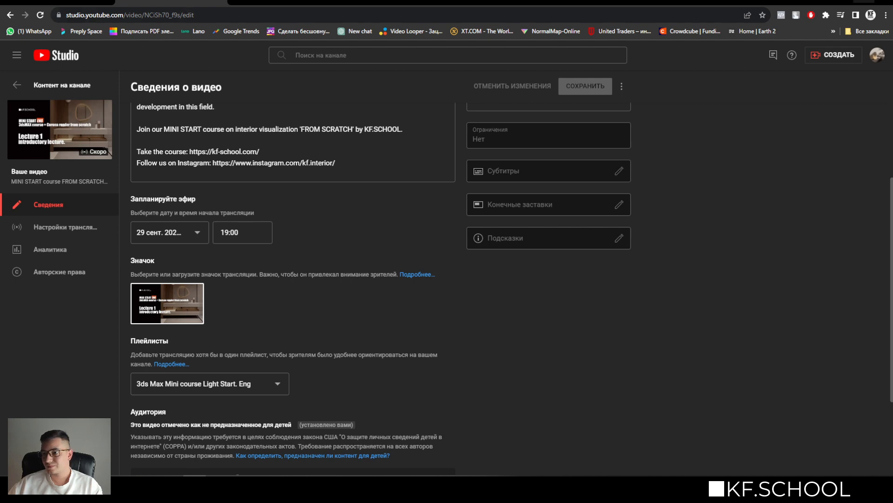
{"action": "left_click", "coordinate": [834, 1]}
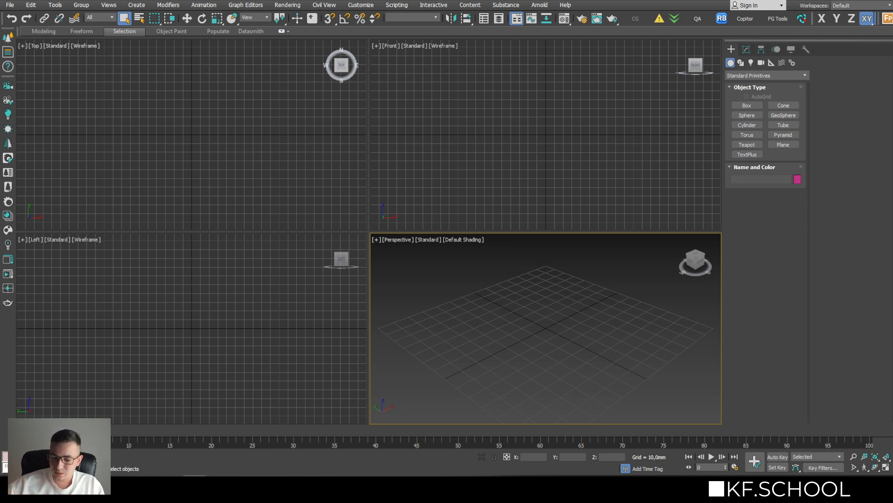
- Lower the system audio volume
{"action": "key", "text": "XF86AudioLowerVolume"}
{"action": "key", "text": "XF86AudioLowerVolume"}
{"action": "key", "text": "XF86AudioLowerVolume"}
{"action": "key", "text": "XF86AudioLowerVolume"}
{"action": "key", "text": "XF86AudioLowerVolume"}
{"action": "key", "text": "XF86AudioLowerVolume"}
{"action": "key", "text": "XF86AudioLowerVolume"}
{"action": "key", "text": "XF86AudioLowerVolume"}
{"action": "key", "text": "XF86AudioLowerVolume"}
{"action": "key", "text": "XF86AudioLowerVolume"}
{"action": "key", "text": "XF86AudioLowerVolume"}
{"action": "key", "text": "XF86AudioLowerVolume"}
{"action": "key", "text": "XF86AudioLowerVolume"}
{"action": "key", "text": "XF86AudioLowerVolume"}
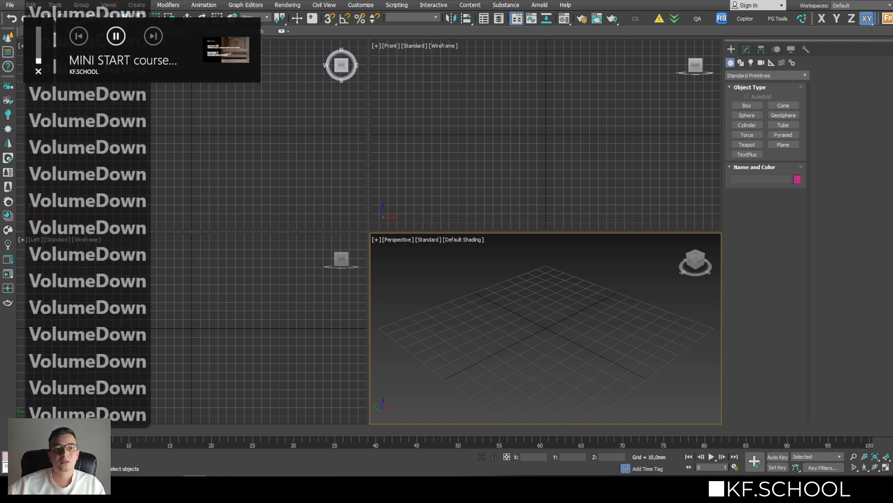
{"action": "mouse_move", "coordinate": [171, 475]}
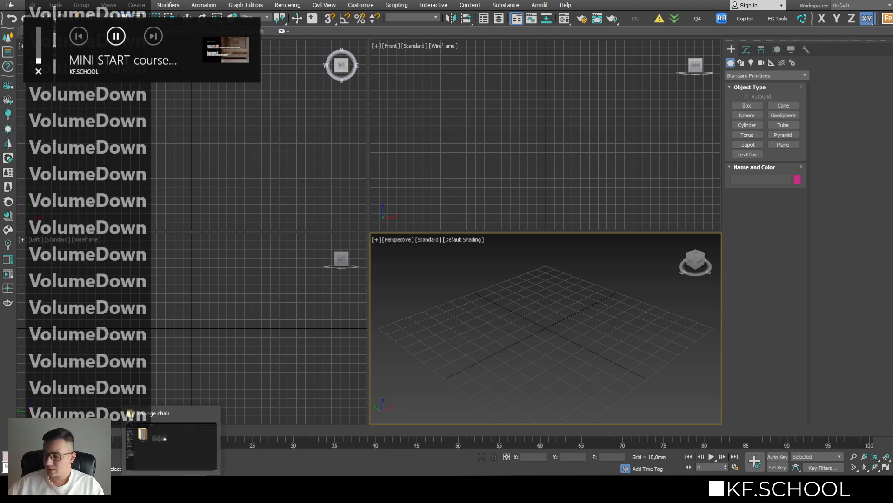
{"action": "mouse_move", "coordinate": [194, 435]}
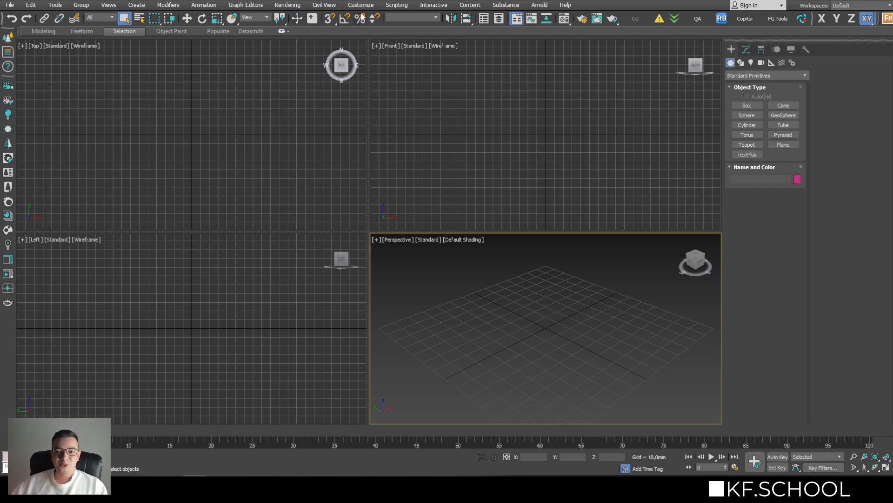
- Open the units setup and check the metric display unit options, keeping Millimeters selected
{"action": "left_click", "coordinate": [375, 5]}
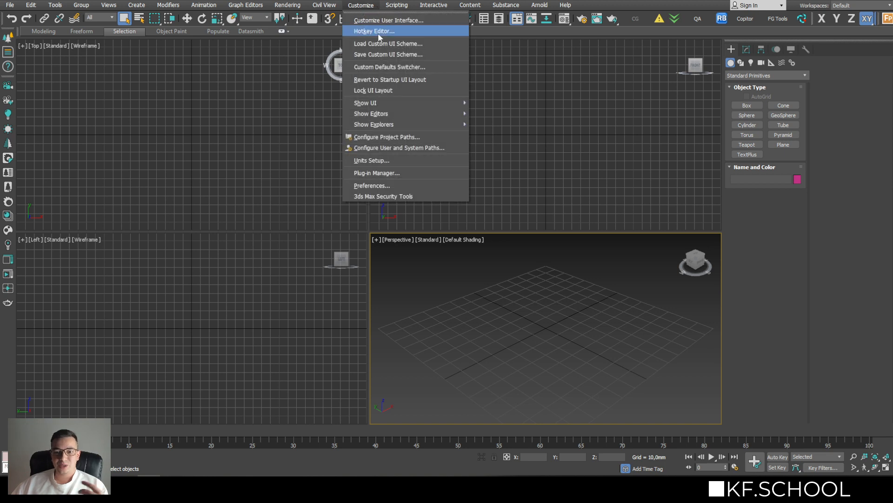
{"action": "left_click", "coordinate": [382, 159]}
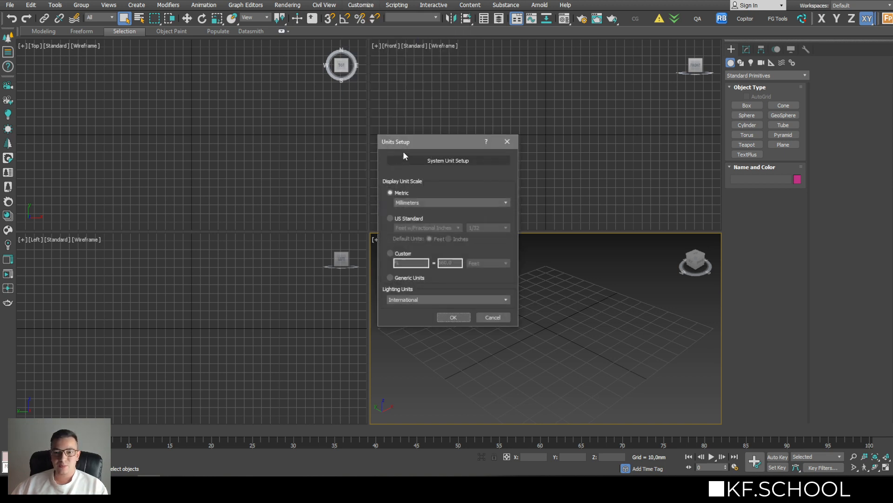
{"action": "left_click_drag", "start_coordinate": [443, 147], "coordinate": [443, 98]}
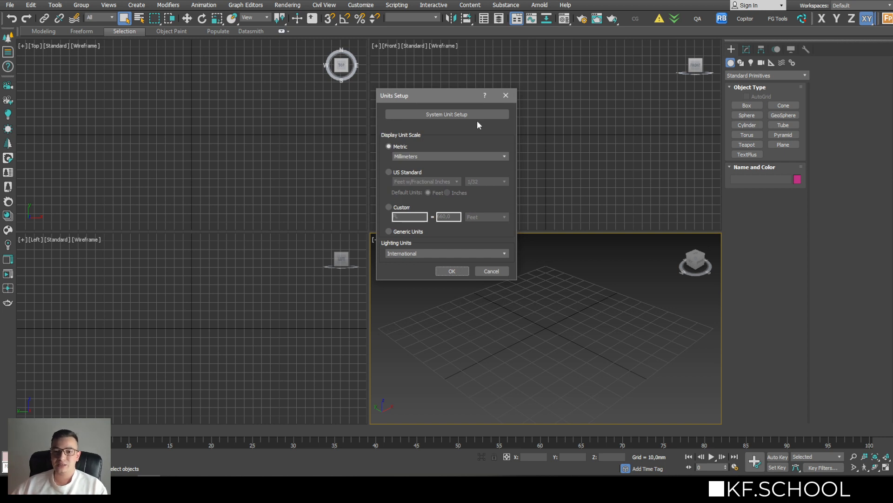
{"action": "left_click", "coordinate": [431, 157]}
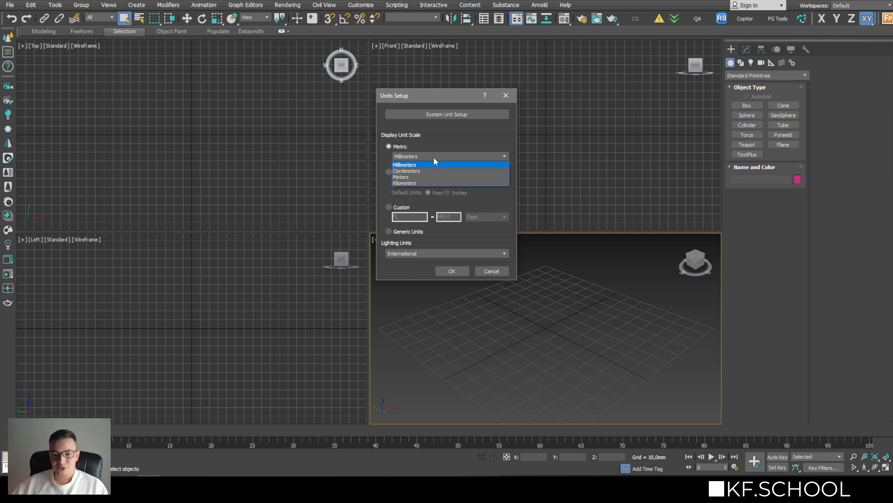
{"action": "left_click", "coordinate": [433, 154]}
- Examine the system unit scale options, leave them without applying anything, and confirm the units setup
{"action": "left_click", "coordinate": [446, 114]}
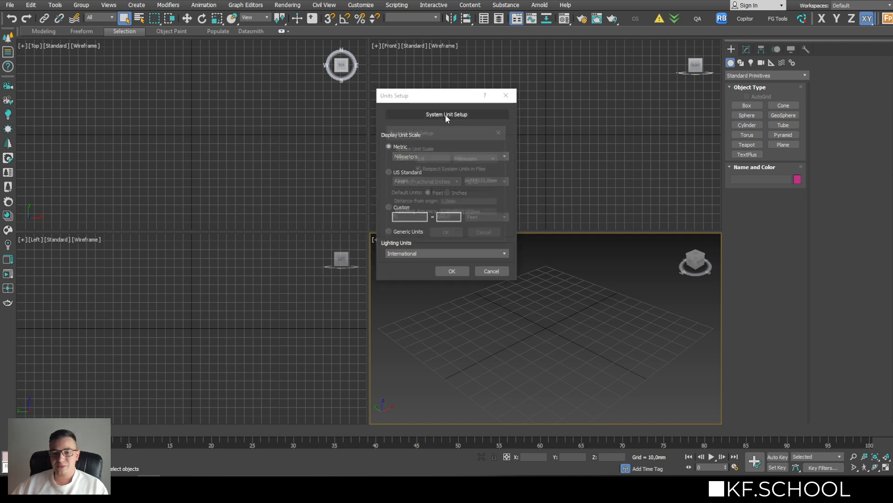
{"action": "left_click_drag", "start_coordinate": [448, 127], "coordinate": [305, 103]}
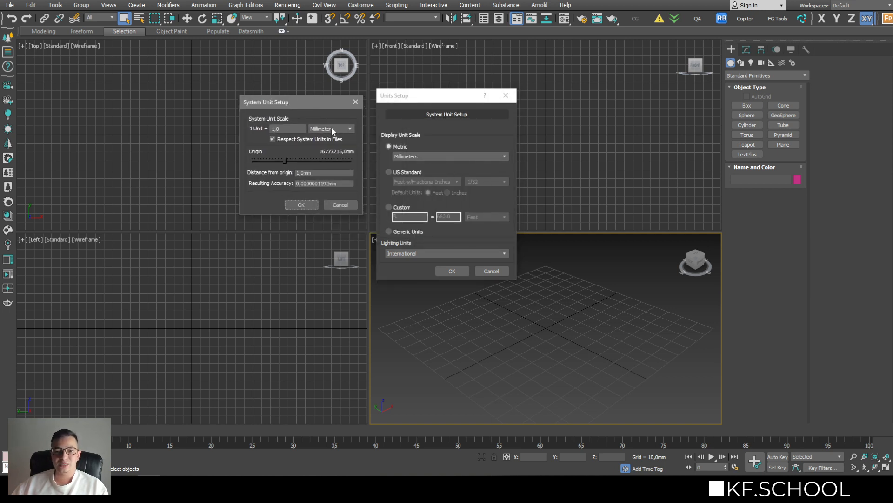
{"action": "left_click", "coordinate": [332, 129]}
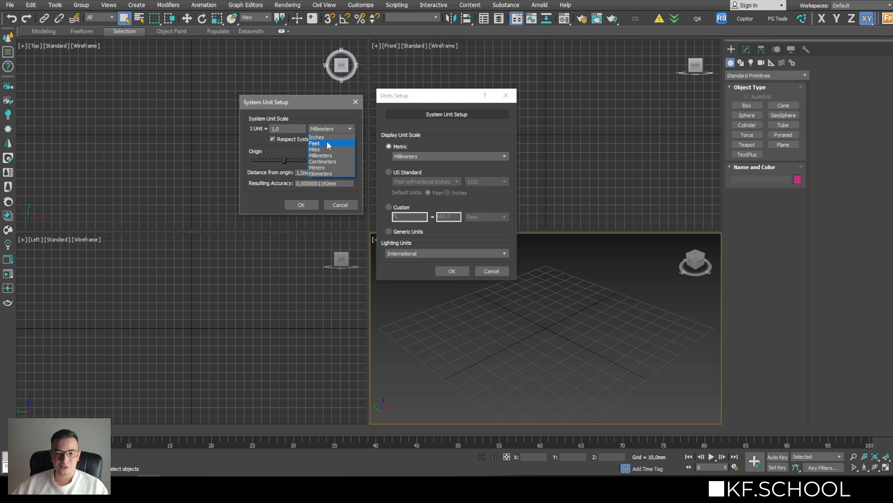
{"action": "left_click", "coordinate": [337, 205]}
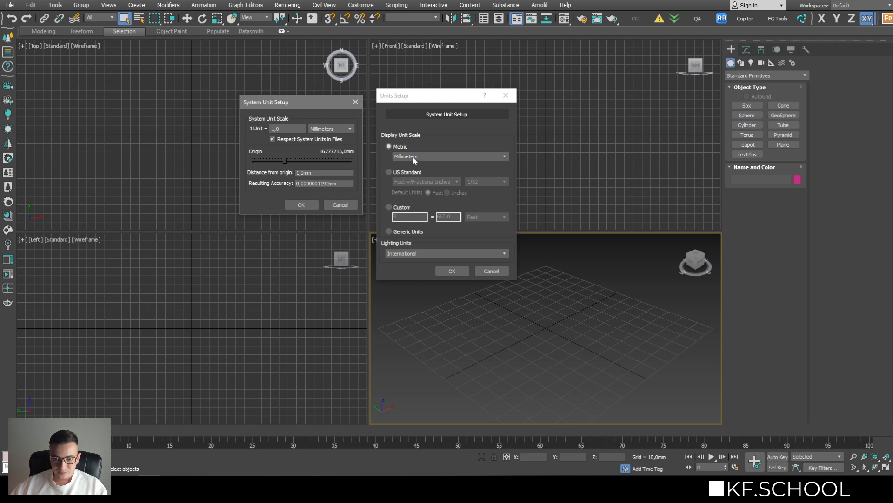
{"action": "left_click", "coordinate": [345, 204]}
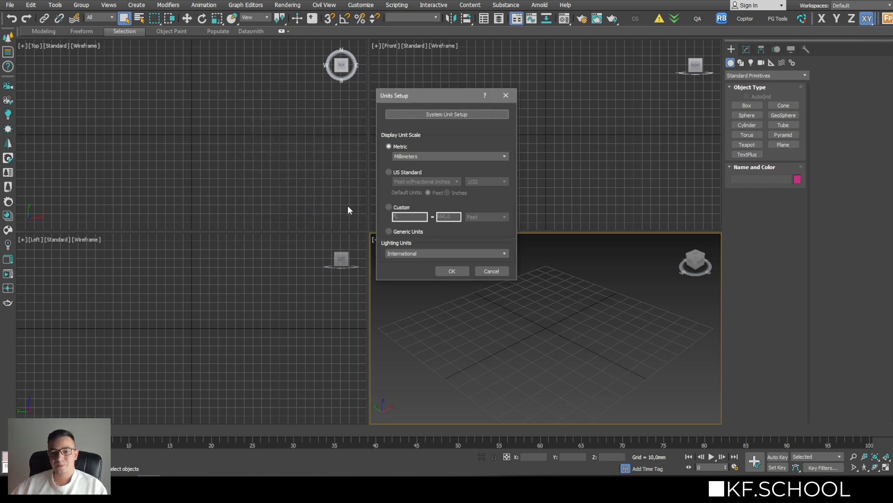
{"action": "left_click", "coordinate": [436, 272]}
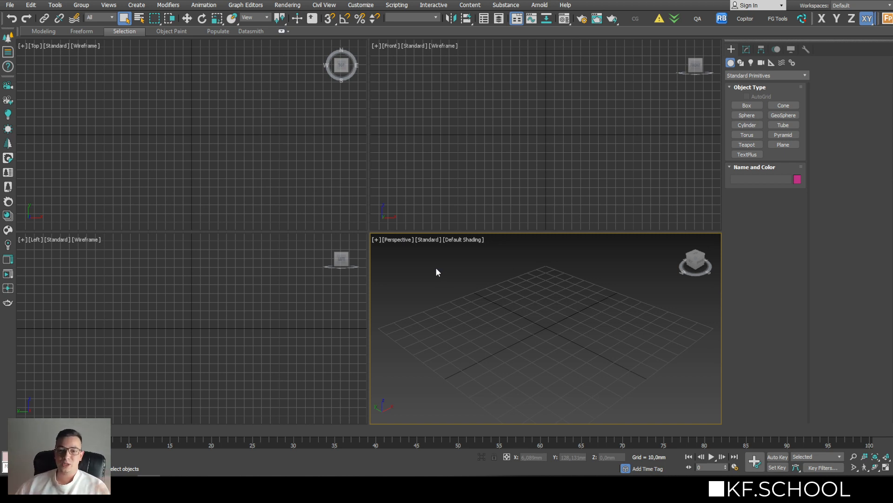
- Activate the Top, Front, Left and Perspective viewports in turn, ending on the Front viewport
{"action": "left_click", "coordinate": [325, 175]}
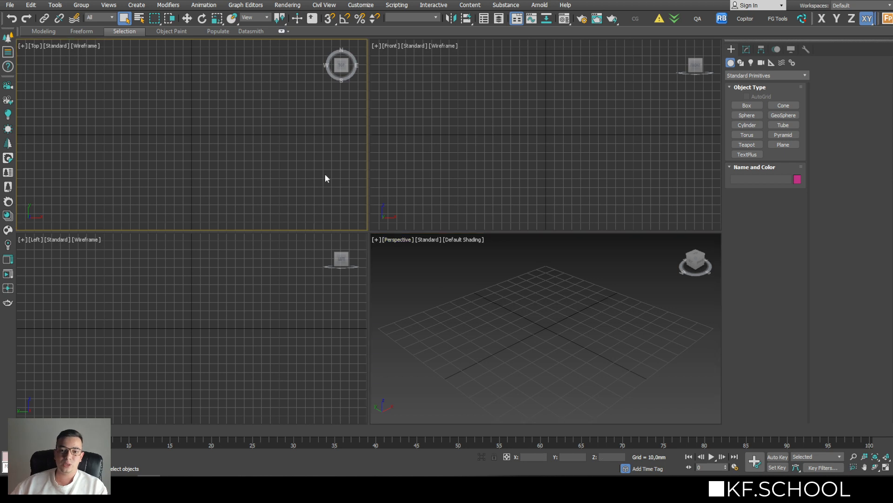
{"action": "left_click", "coordinate": [441, 174]}
{"action": "left_click", "coordinate": [239, 317]}
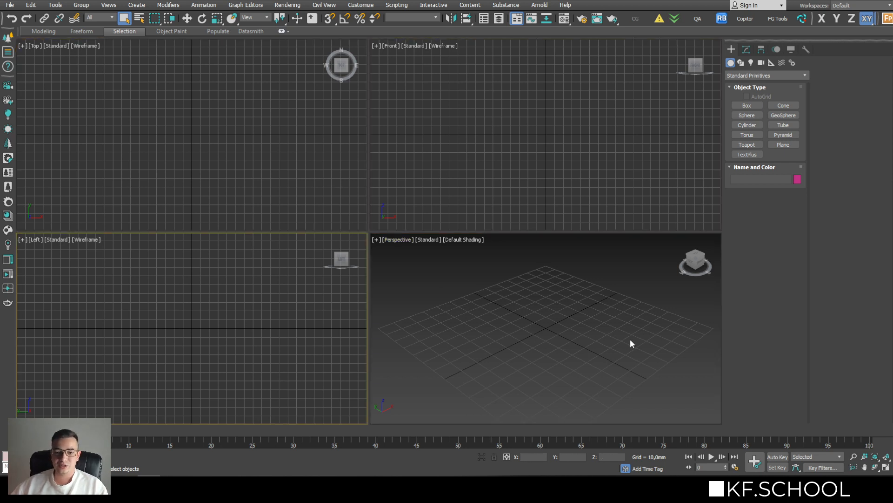
{"action": "left_click", "coordinate": [630, 340]}
{"action": "left_click", "coordinate": [346, 219]}
{"action": "left_click", "coordinate": [456, 159]}
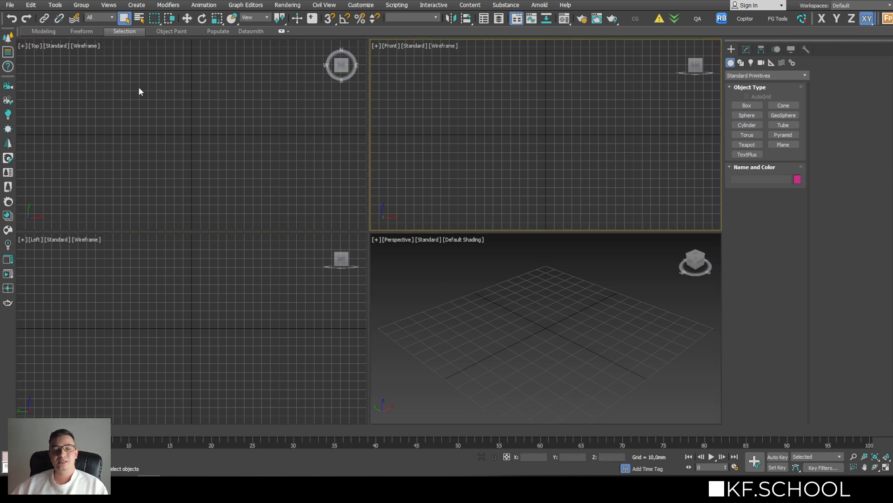
- Review the Top viewport's available views, switch it to Perspective, and return it to the Top view
{"action": "left_click", "coordinate": [35, 45]}
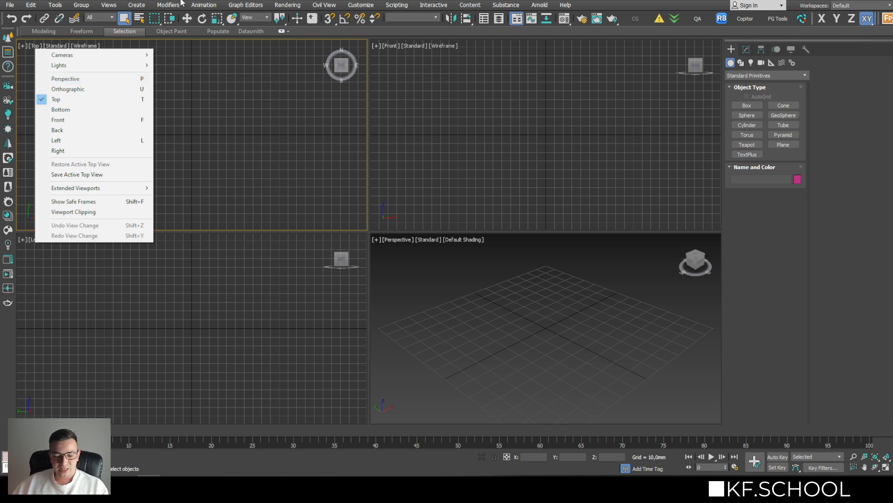
{"action": "left_click", "coordinate": [191, 63]}
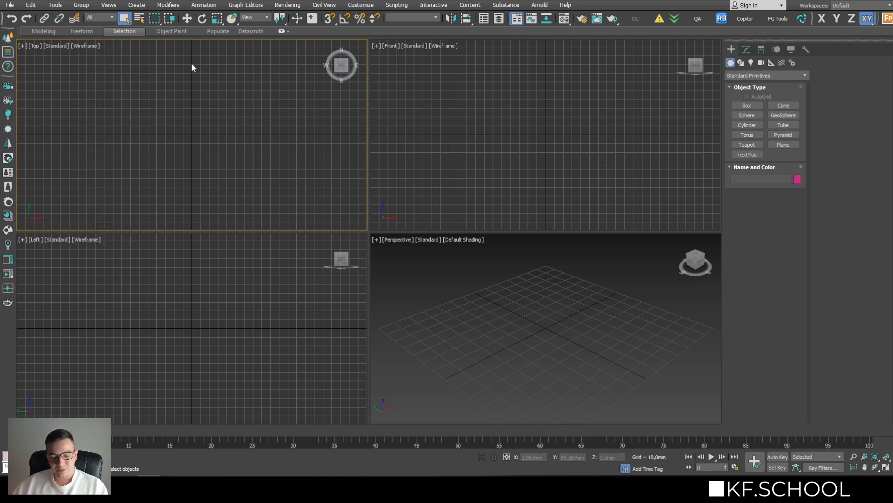
{"action": "key", "text": "p"}
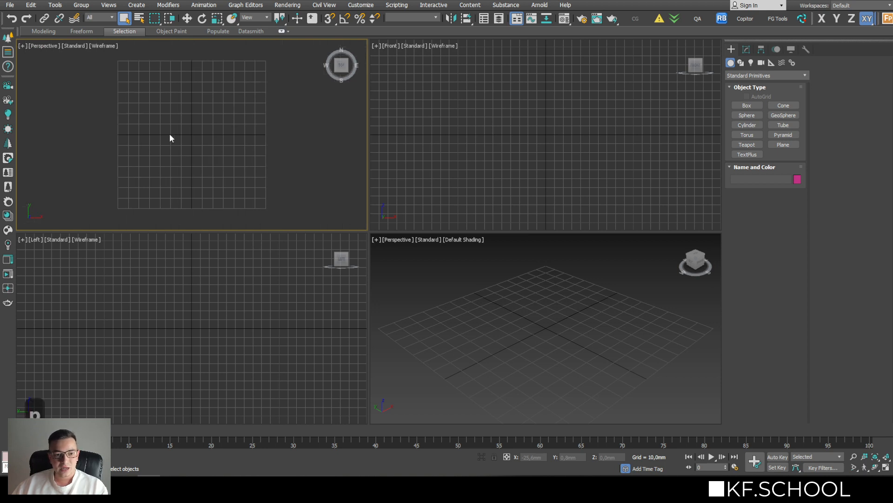
{"action": "key", "text": "t"}
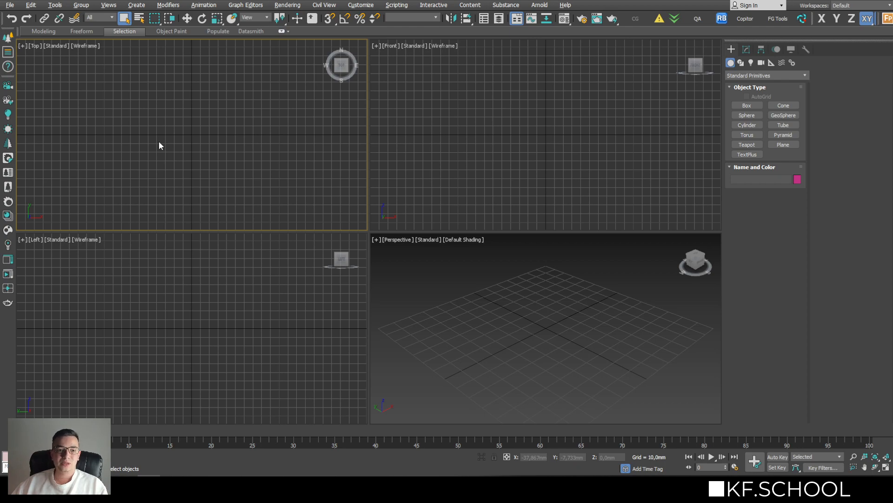
- Maximize the Top viewport and activate the Move tool followed by the Rotate tool
{"action": "key", "text": "alt+w"}
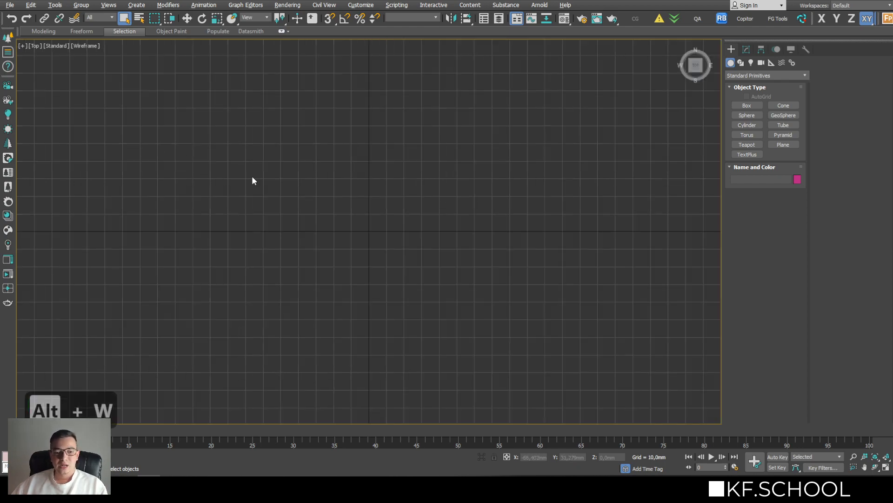
{"action": "scroll", "coordinate": [252, 177], "scroll_direction": "down", "scroll_amount": 5}
{"action": "middle_click_drag", "start_coordinate": [261, 172], "coordinate": [359, 251]}
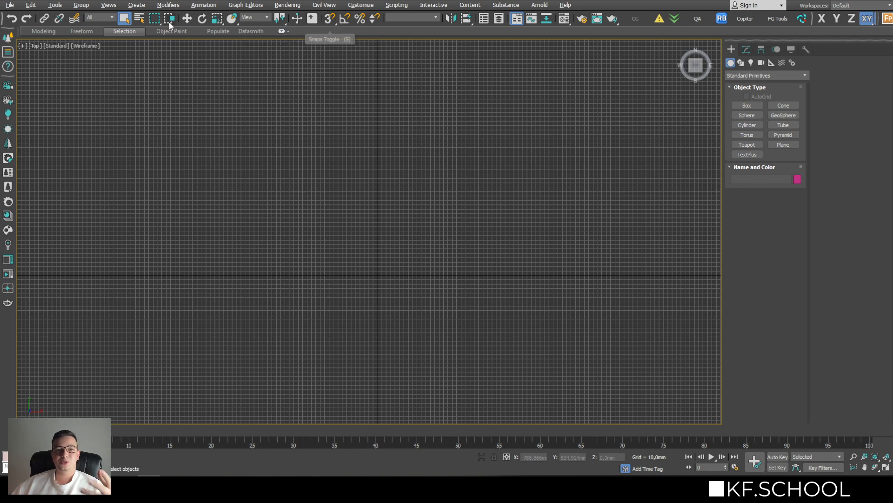
{"action": "left_click", "coordinate": [188, 19]}
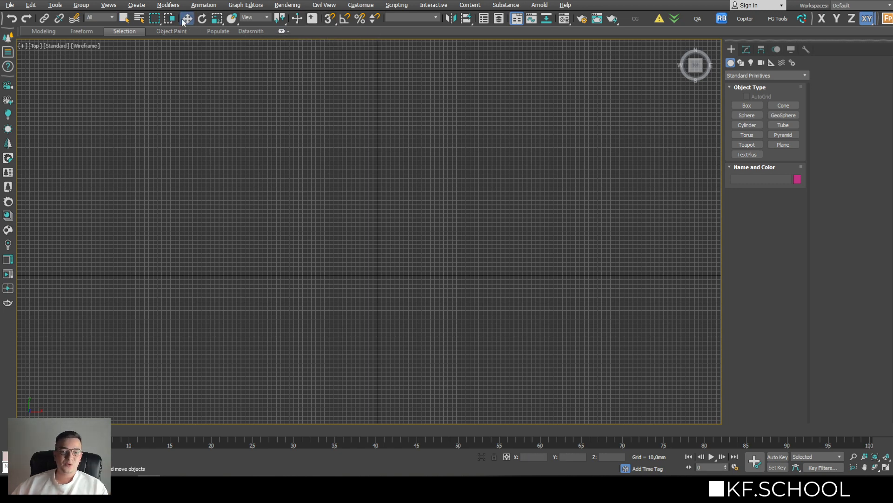
{"action": "left_click", "coordinate": [203, 21]}
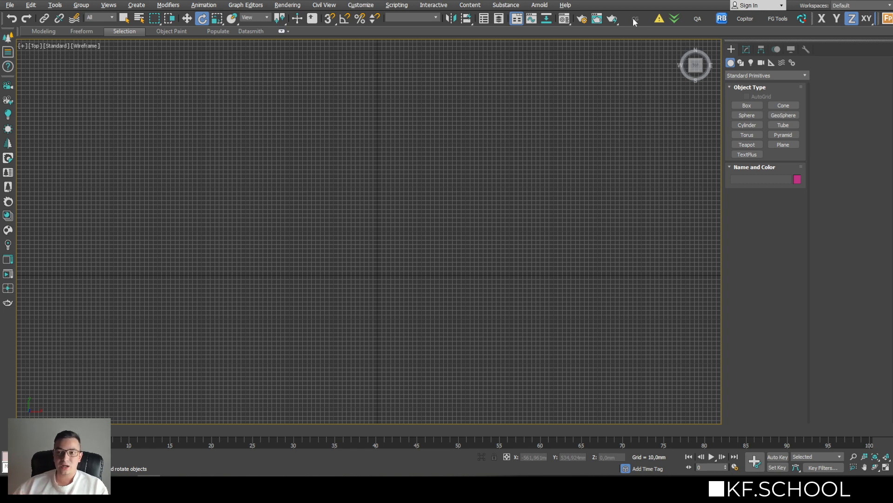
- Open the Prune Scene script, dismiss its license notice, and reposition its window
{"action": "left_click", "coordinate": [659, 23]}
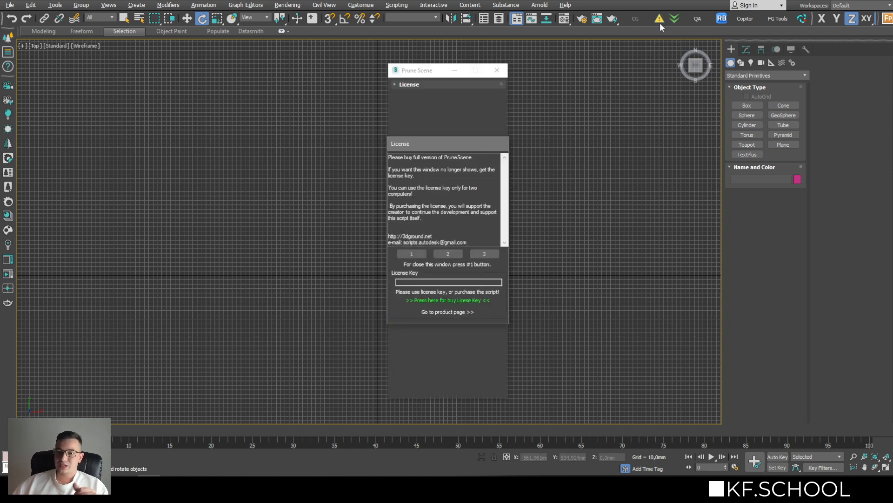
{"action": "left_click", "coordinate": [411, 254]}
{"action": "left_click_drag", "start_coordinate": [440, 69], "coordinate": [398, 52]}
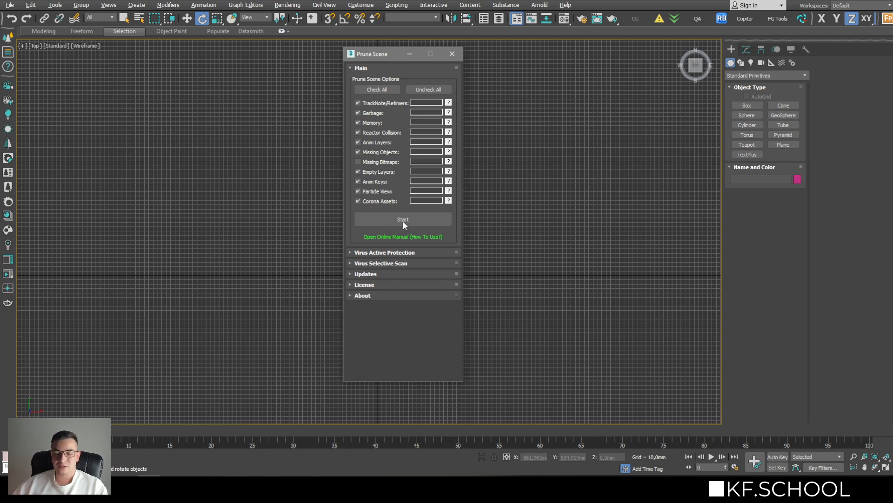
- Review Prune Scene's Virus Active Protection settings and close the script
{"action": "left_click", "coordinate": [386, 252]}
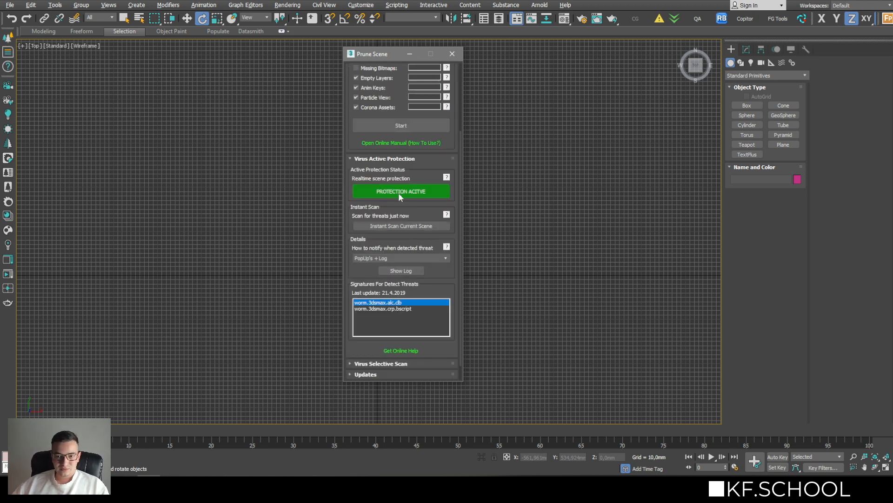
{"action": "left_click_drag", "start_coordinate": [388, 60], "coordinate": [418, 55]}
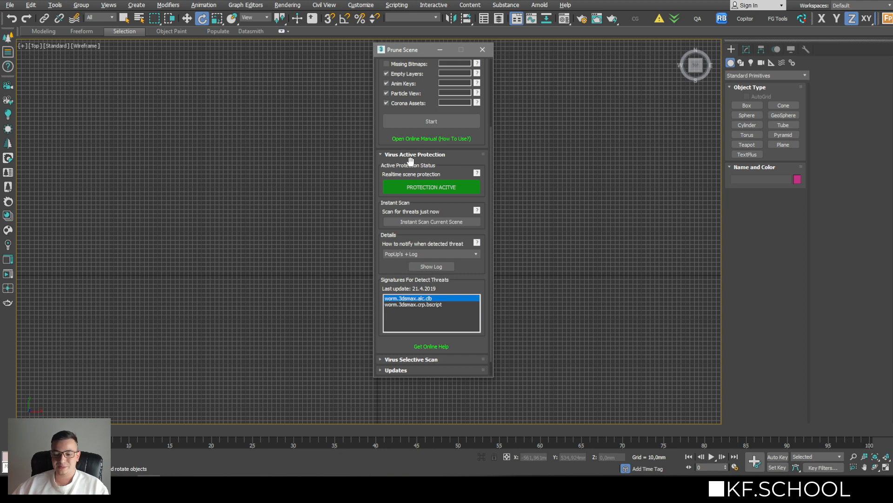
{"action": "left_click", "coordinate": [481, 52]}
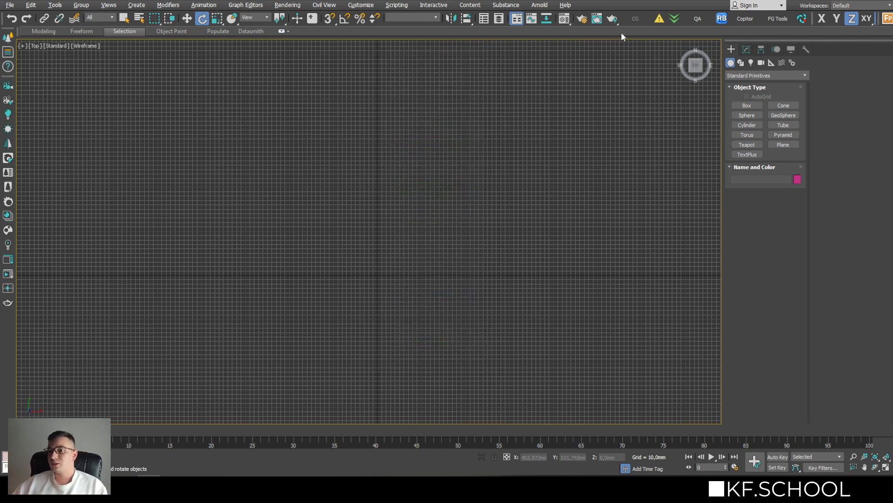
- Review the Collect Asset script, close it, and try to run Quick Attach with nothing selected
{"action": "left_click", "coordinate": [674, 19]}
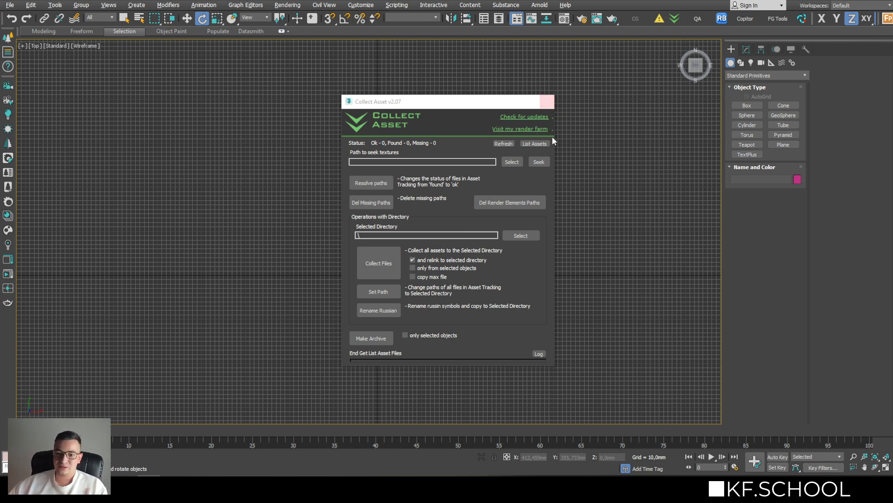
{"action": "left_click", "coordinate": [549, 106]}
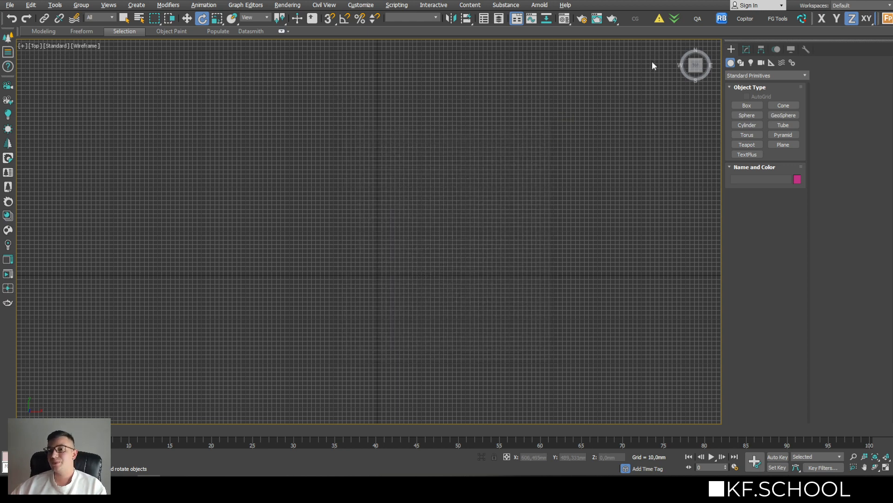
{"action": "left_click", "coordinate": [693, 21]}
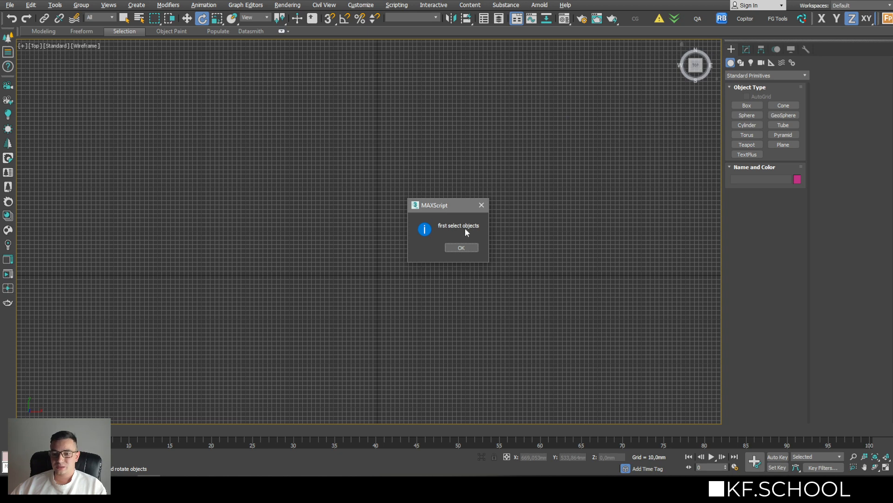
{"action": "left_click", "coordinate": [477, 210]}
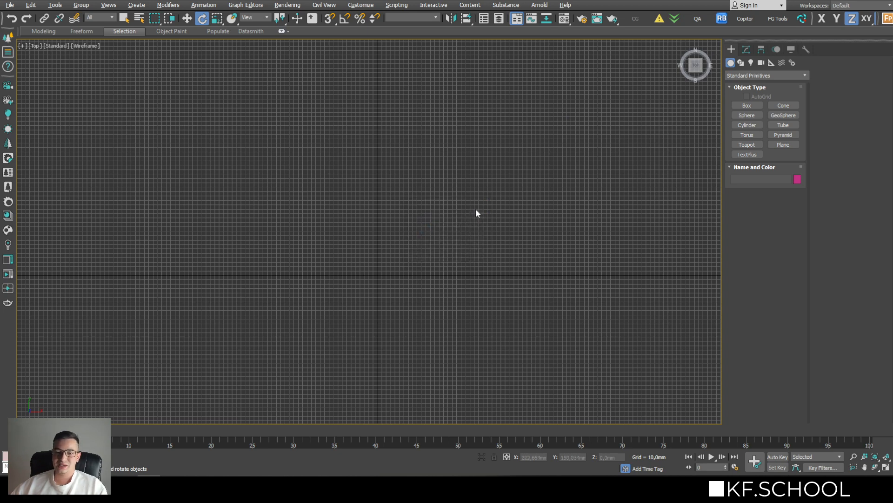
- Create a low box in the Top viewport, to the right of the grid's vertical axis and above its horizontal axis
{"action": "left_click", "coordinate": [733, 105]}
{"action": "left_click_drag", "start_coordinate": [537, 186], "coordinate": [454, 257]}
{"action": "left_click", "coordinate": [387, 216]}
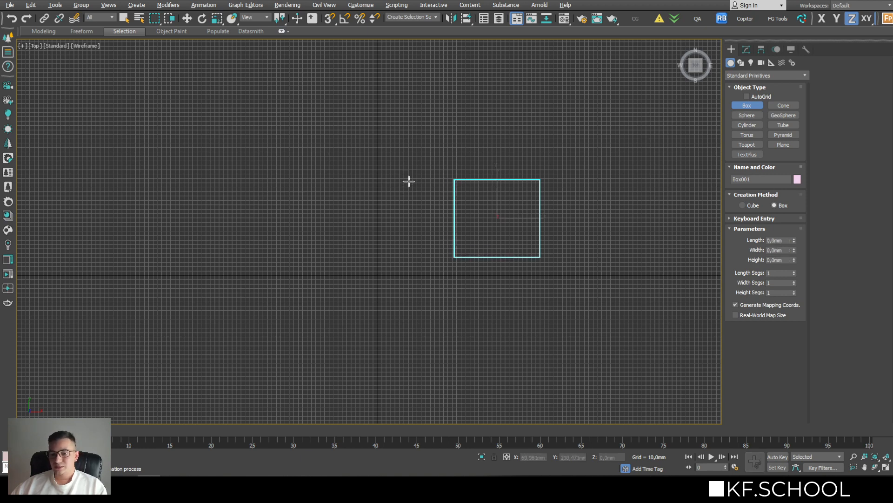
- Create a second box about 187 mm long and 161 mm wide to the left of the first one
{"action": "left_click_drag", "start_coordinate": [412, 180], "coordinate": [328, 259]}
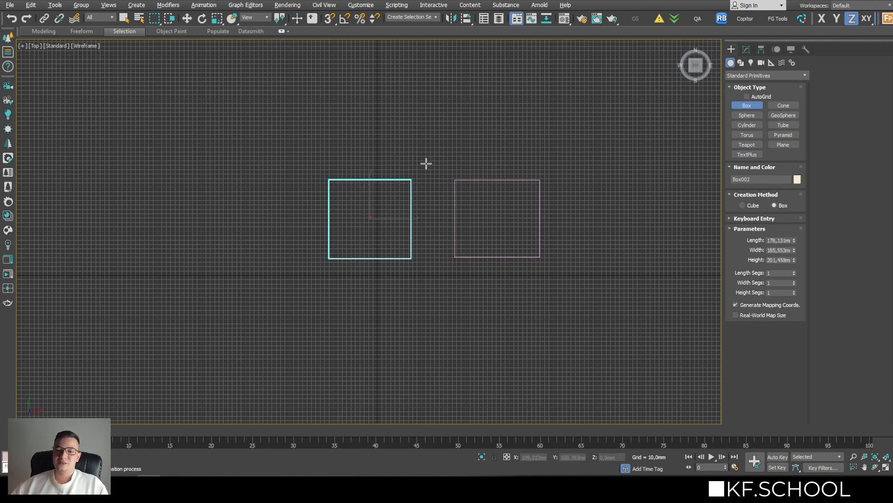
{"action": "key", "text": "w"}
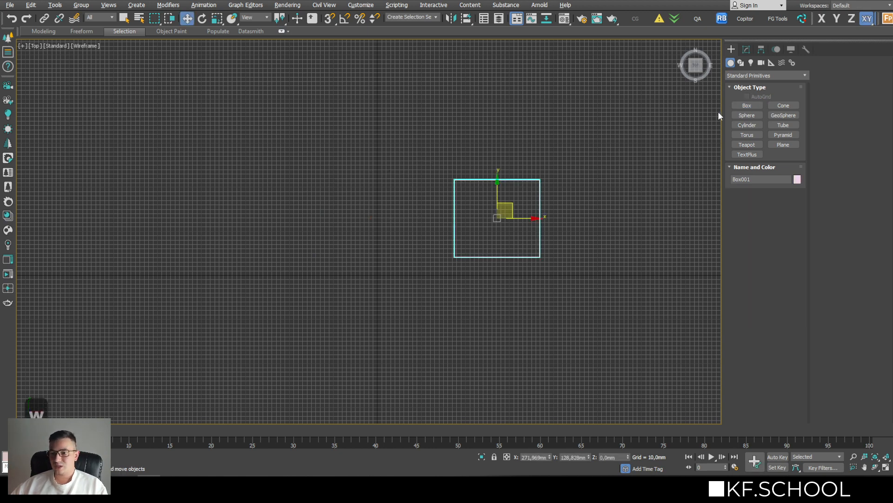
{"action": "left_click", "coordinate": [747, 106]}
{"action": "left_click_drag", "start_coordinate": [422, 184], "coordinate": [352, 268]}
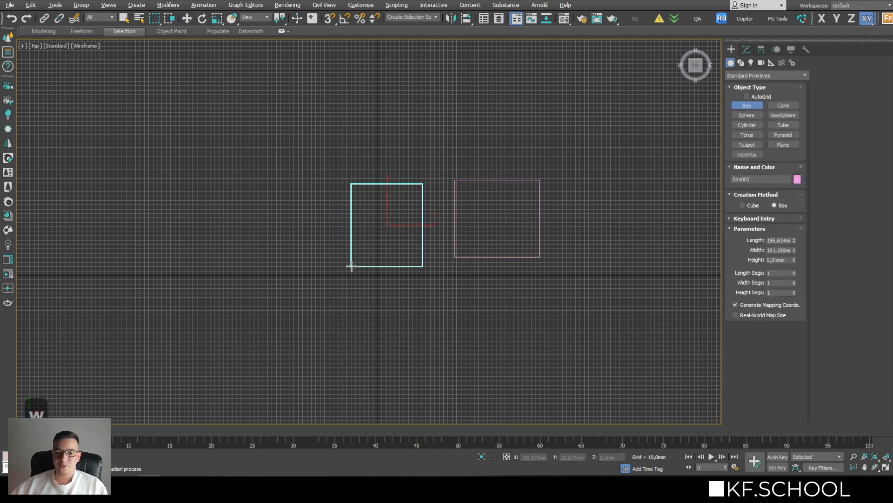
{"action": "key", "text": "w"}
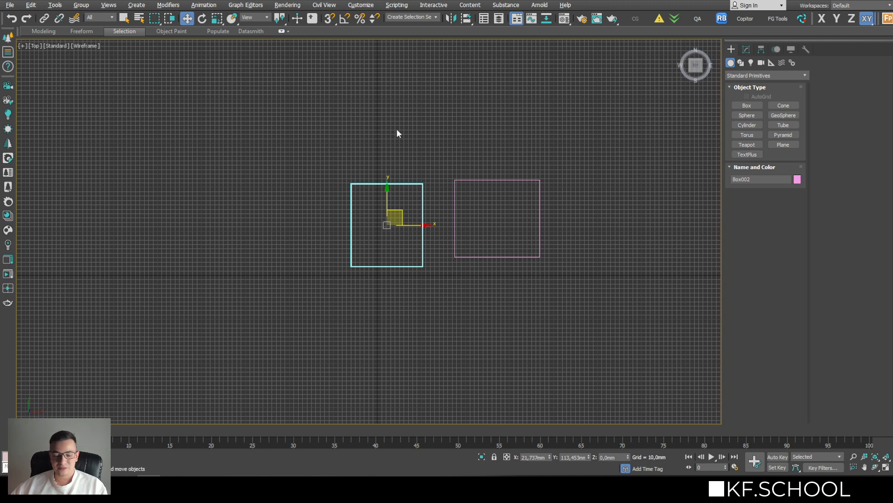
- Select both boxes and merge them with Quick Attach as an Editable Poly, all in one mesh
{"action": "key", "text": "w"}
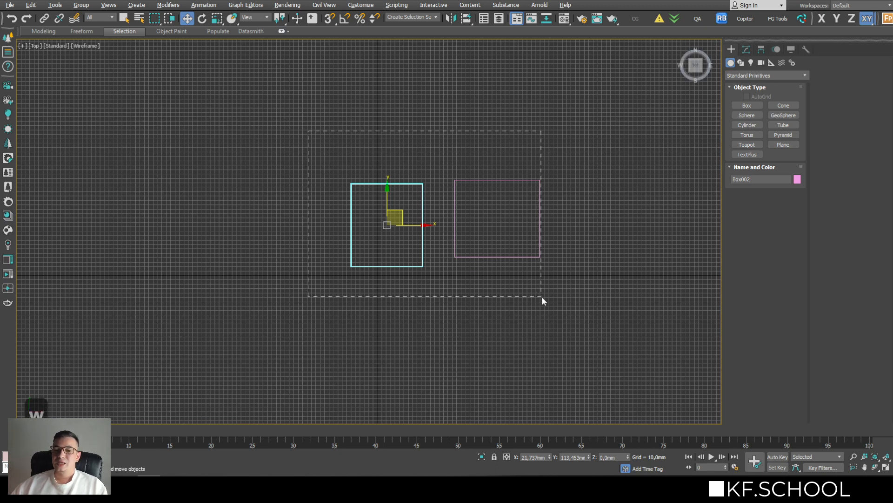
{"action": "left_click_drag", "start_coordinate": [542, 295], "coordinate": [574, 322]}
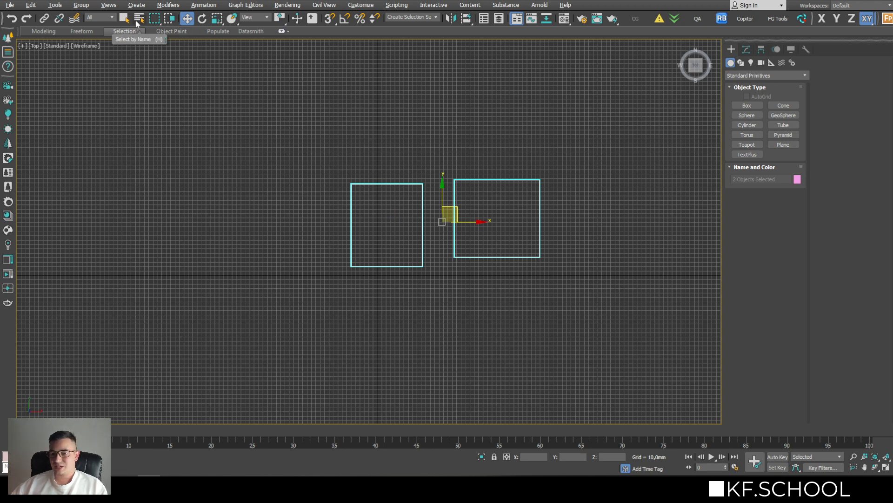
{"action": "left_click", "coordinate": [698, 20]}
{"action": "left_click_drag", "start_coordinate": [439, 115], "coordinate": [236, 112]}
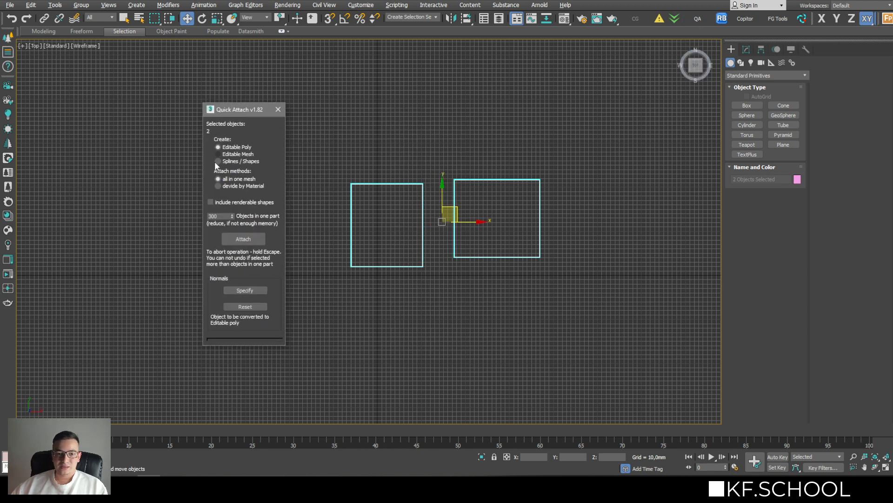
{"action": "left_click", "coordinate": [230, 238]}
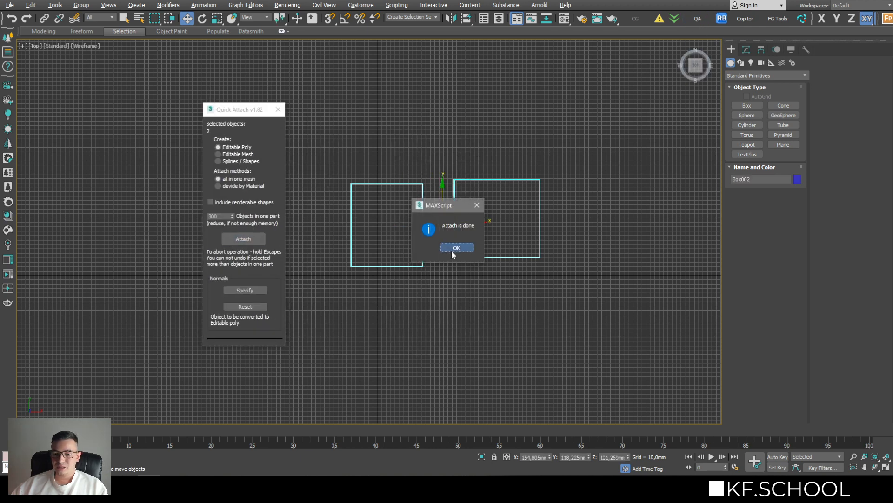
{"action": "left_click", "coordinate": [454, 248]}
- Reselect the merged boxes, show their Editable Poly parameters, and close Quick Attach
{"action": "left_click", "coordinate": [432, 217]}
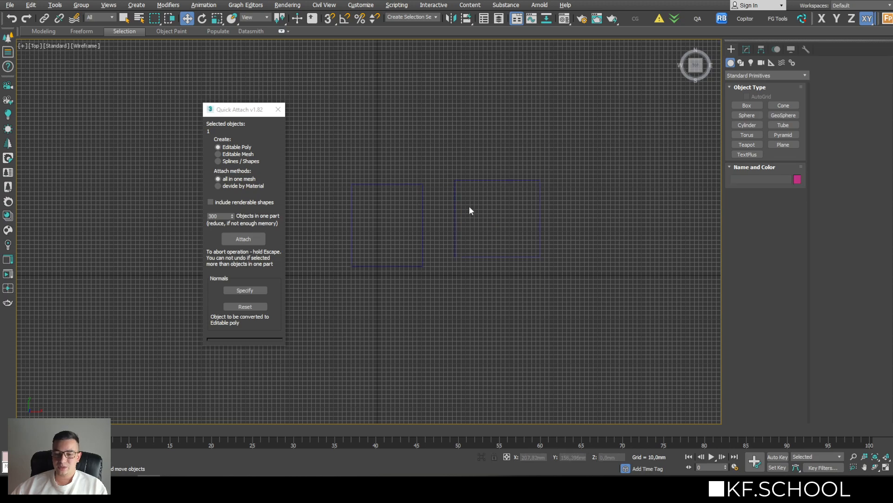
{"action": "left_click", "coordinate": [423, 251]}
{"action": "middle_click_drag", "start_coordinate": [423, 252], "coordinate": [415, 229], "text": "alt"}
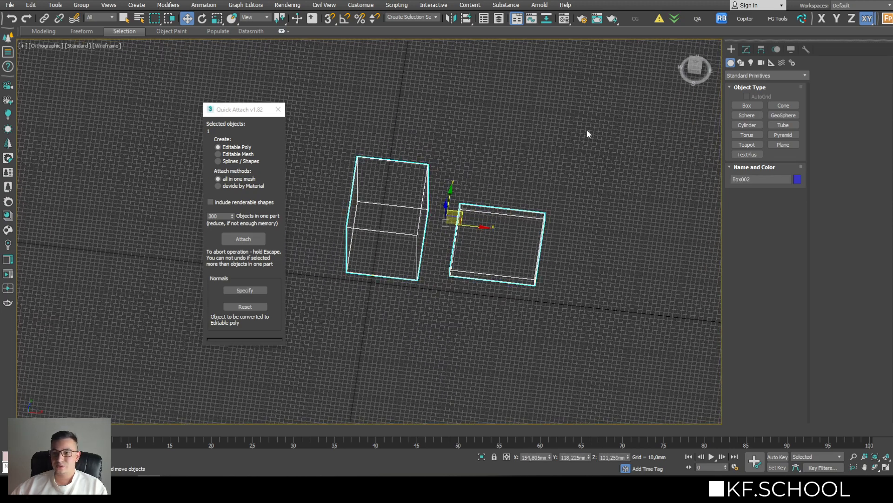
{"action": "left_click", "coordinate": [747, 49]}
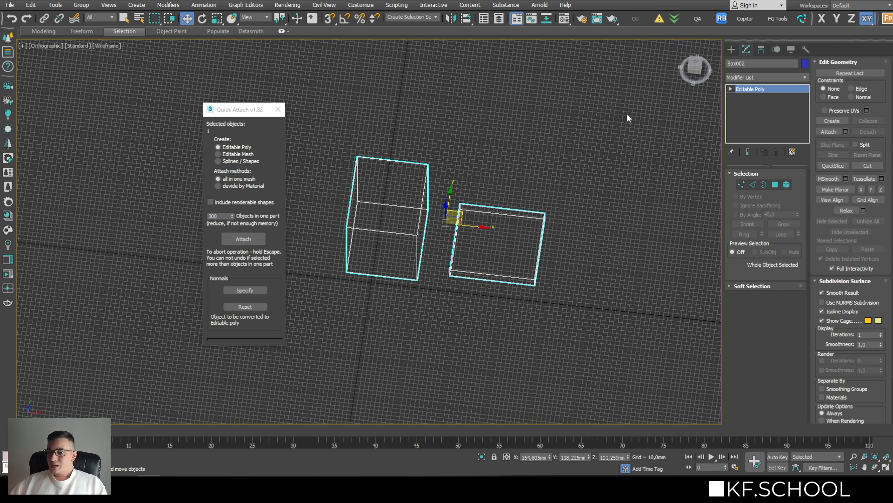
{"action": "left_click", "coordinate": [278, 108]}
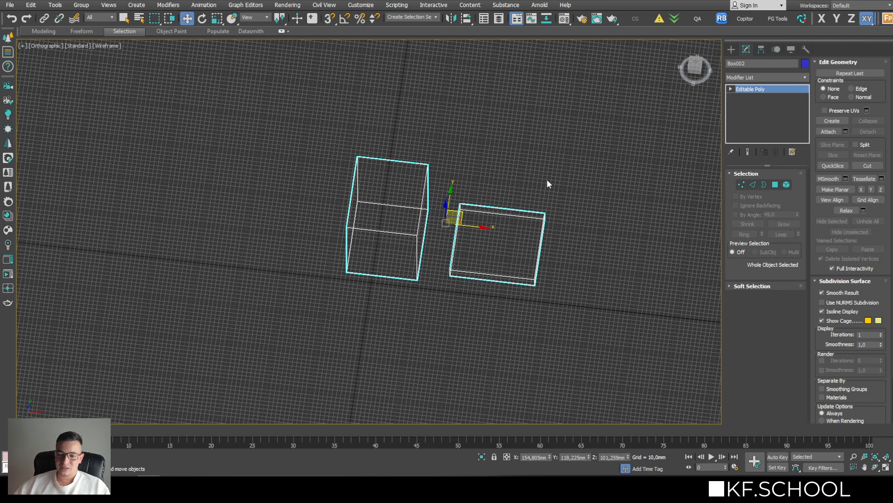
- Switch the view to shaded display and select the top polygon of the low box
{"action": "middle_click_drag", "start_coordinate": [504, 228], "coordinate": [429, 195], "text": "alt"}
{"action": "scroll", "coordinate": [468, 263], "scroll_direction": "up", "scroll_amount": 5}
{"action": "key", "text": "F3"}
{"action": "left_click", "coordinate": [776, 186]}
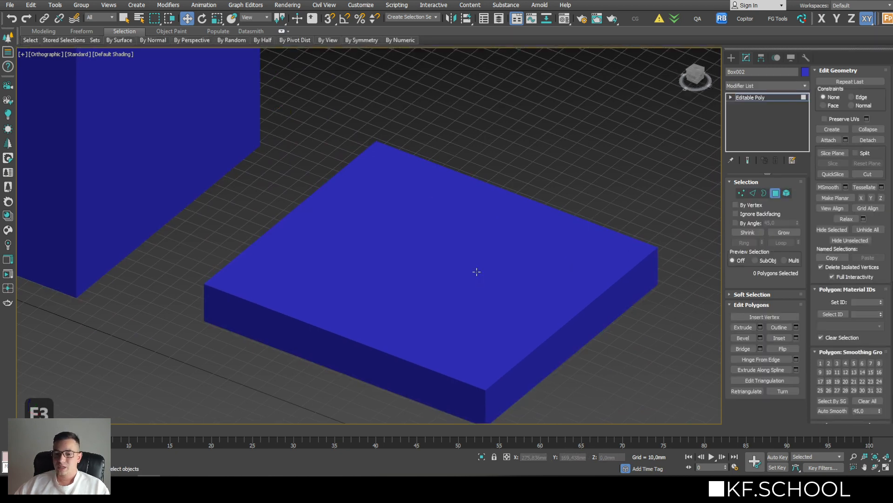
{"action": "left_click", "coordinate": [516, 270]}
{"action": "scroll", "coordinate": [450, 244], "scroll_direction": "down", "scroll_amount": 3}
{"action": "middle_click_drag", "start_coordinate": [451, 244], "coordinate": [484, 243], "text": "alt"}
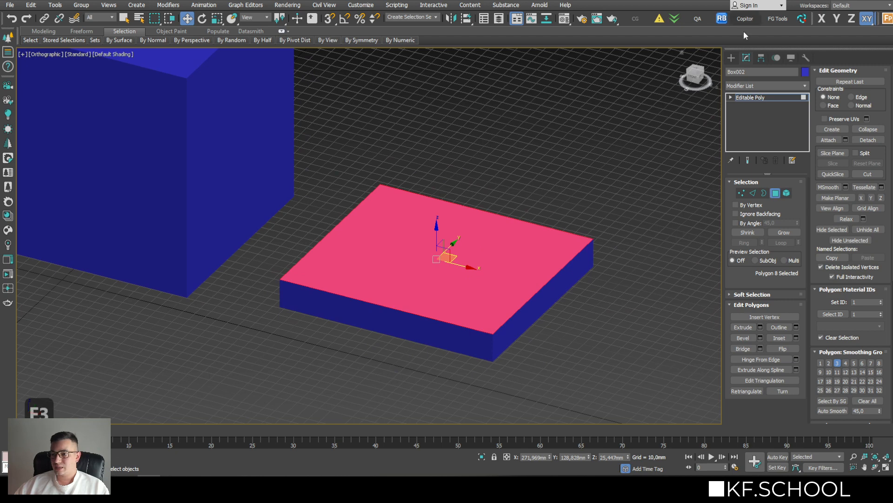
- Generate a floor on the selected polygon with FloorGen Tools and show edged faces in the viewport
{"action": "left_click", "coordinate": [764, 17]}
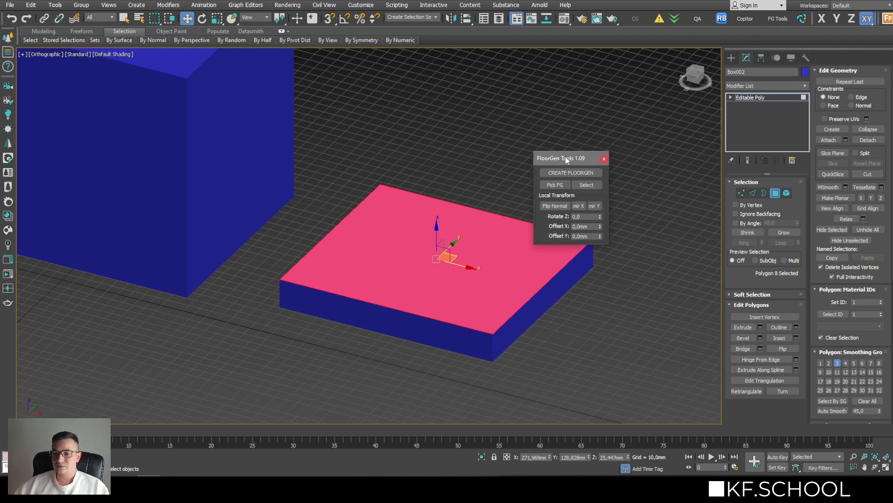
{"action": "left_click_drag", "start_coordinate": [567, 159], "coordinate": [597, 135]}
{"action": "left_click", "coordinate": [587, 148]}
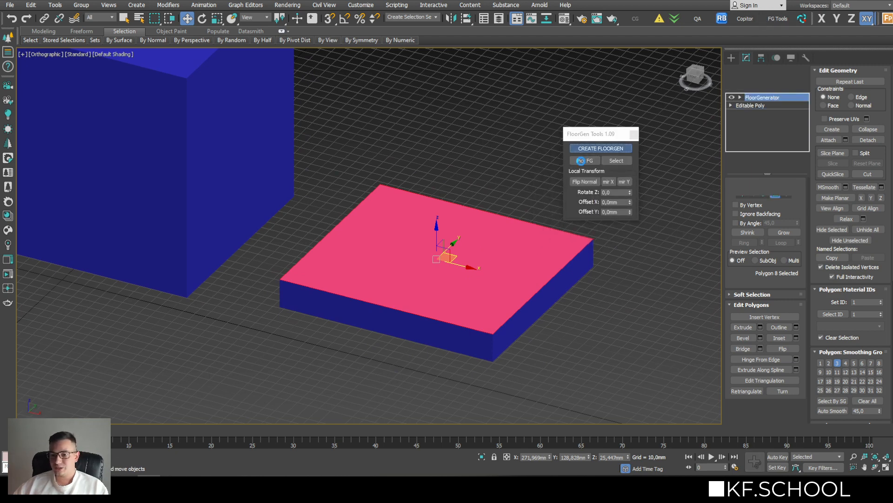
{"action": "left_click", "coordinate": [581, 161]}
{"action": "scroll", "coordinate": [351, 293], "scroll_direction": "up", "scroll_amount": 5}
{"action": "key", "text": "F4"}
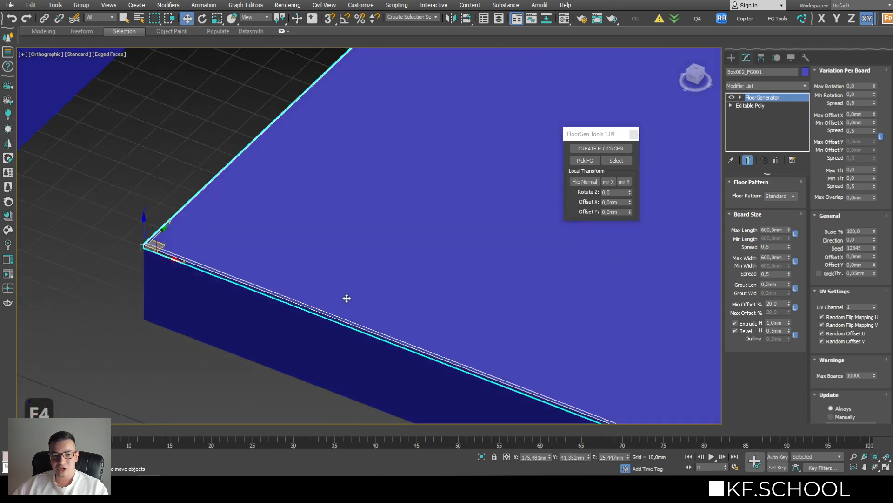
- Set the generated floor's maximum board length and width to 150 mm each, and close FloorGen Tools
{"action": "middle_click_drag", "start_coordinate": [352, 299], "coordinate": [339, 283]}
{"action": "scroll", "coordinate": [336, 283], "scroll_direction": "down", "scroll_amount": 3}
{"action": "left_click_drag", "start_coordinate": [776, 230], "coordinate": [731, 214]}
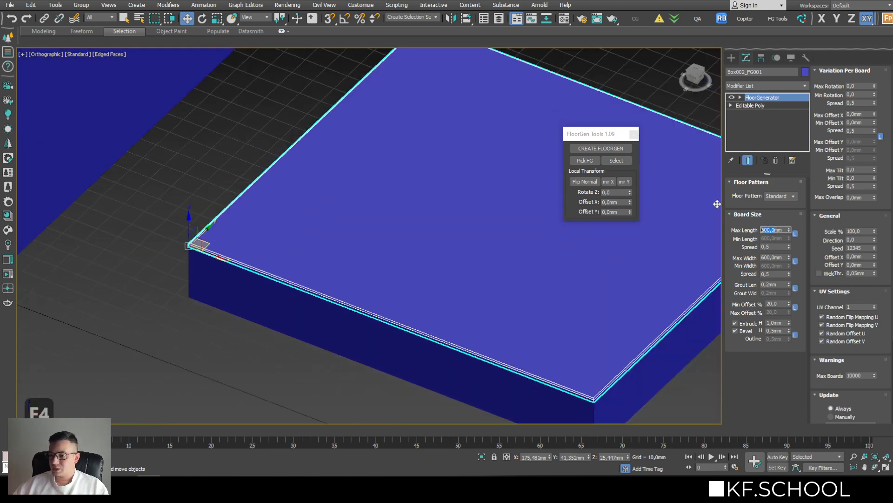
{"action": "type", "text": "150"}
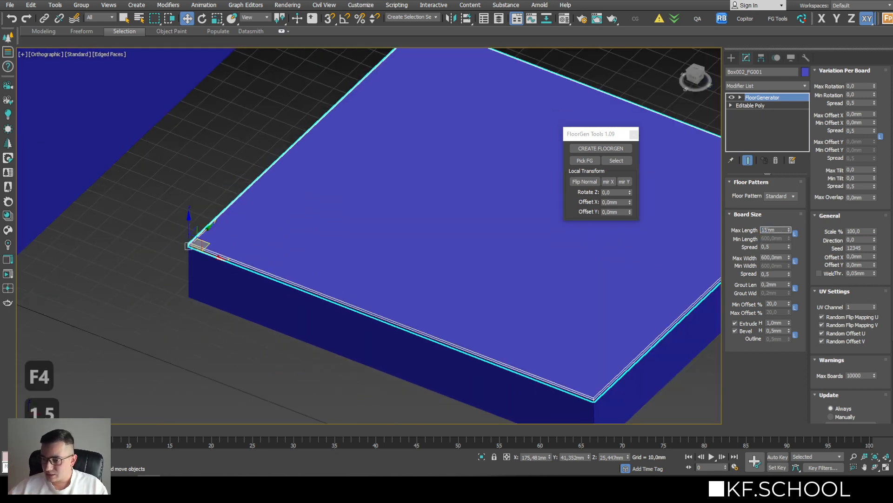
{"action": "key", "text": "Return"}
{"action": "key", "text": "Tab"}
{"action": "key", "text": "Tab"}
{"action": "key", "text": "Tab"}
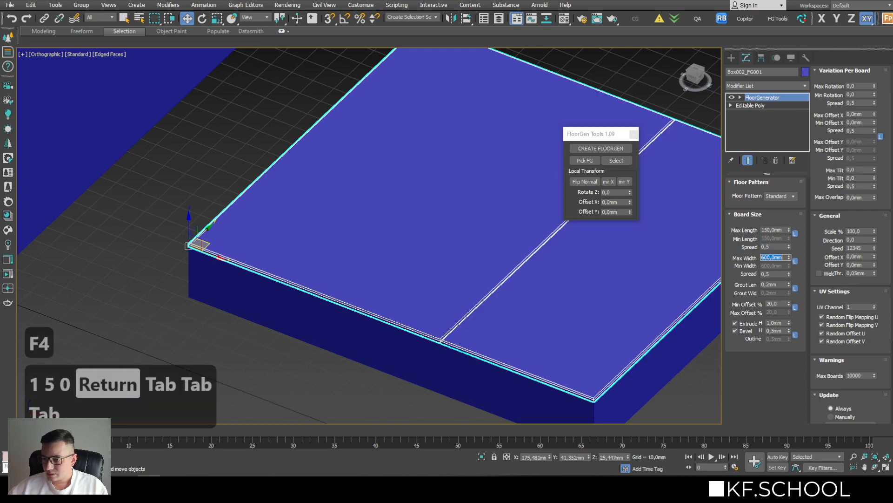
{"action": "type", "text": "150"}
{"action": "key", "text": "Return"}
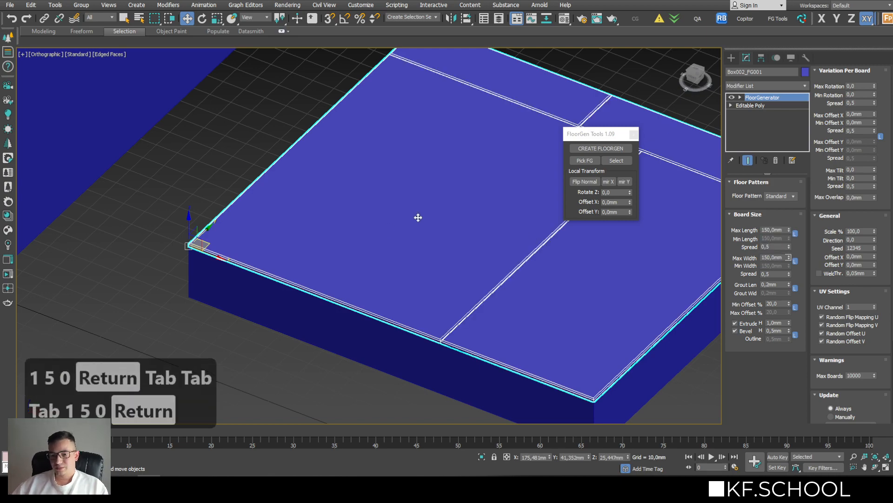
{"action": "scroll", "coordinate": [356, 247], "scroll_direction": "up", "scroll_amount": 2}
{"action": "scroll", "coordinate": [367, 237], "scroll_direction": "down", "scroll_amount": 6}
{"action": "middle_click_drag", "start_coordinate": [330, 205], "coordinate": [355, 209], "text": "alt"}
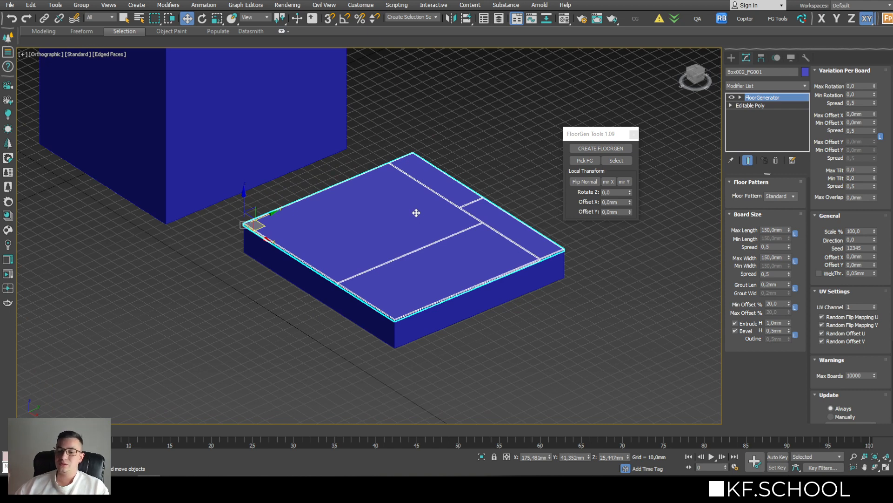
{"action": "left_click", "coordinate": [632, 135]}
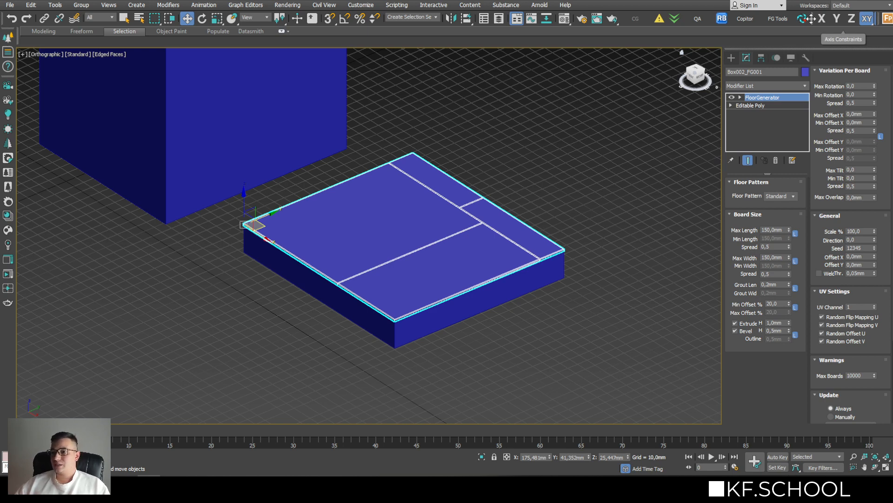
- Raise the generated floor about 58 mm along Z above the low box and switch the axis constraint to X
{"action": "middle_click_drag", "start_coordinate": [285, 142], "coordinate": [334, 178]}
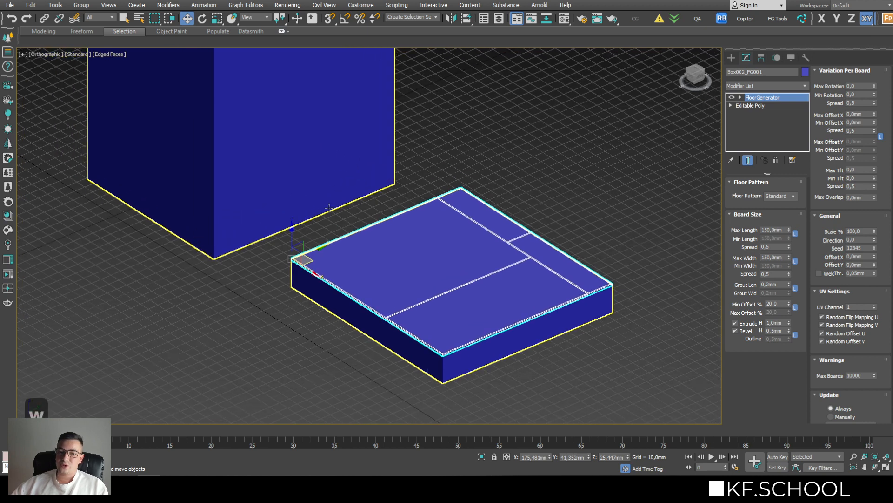
{"action": "left_click_drag", "start_coordinate": [291, 237], "coordinate": [289, 175]}
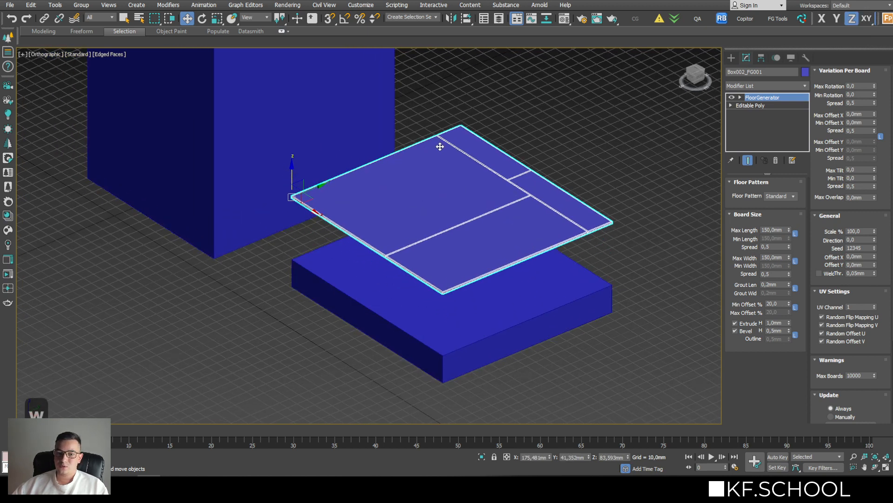
{"action": "left_click", "coordinate": [822, 19]}
{"action": "middle_click_drag", "start_coordinate": [509, 127], "coordinate": [497, 134], "text": "alt"}
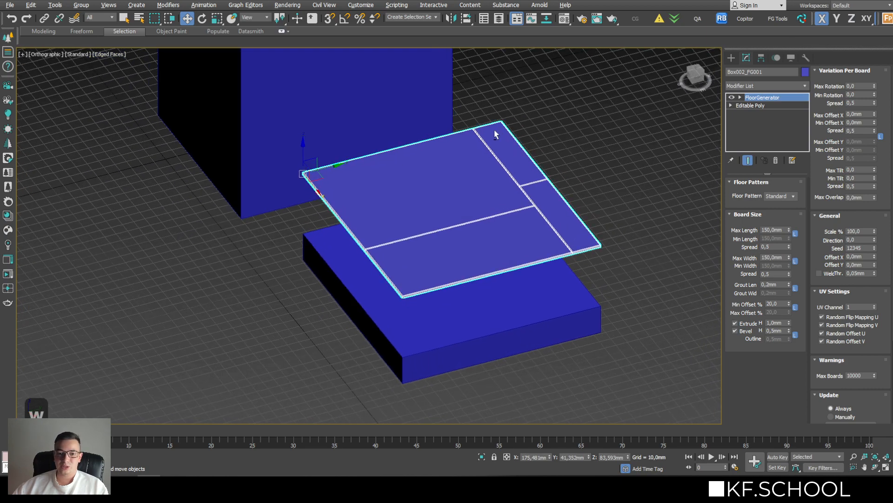
{"action": "scroll", "coordinate": [310, 192], "scroll_direction": "up", "scroll_amount": 6}
{"action": "scroll", "coordinate": [302, 160], "scroll_direction": "down", "scroll_amount": 4}
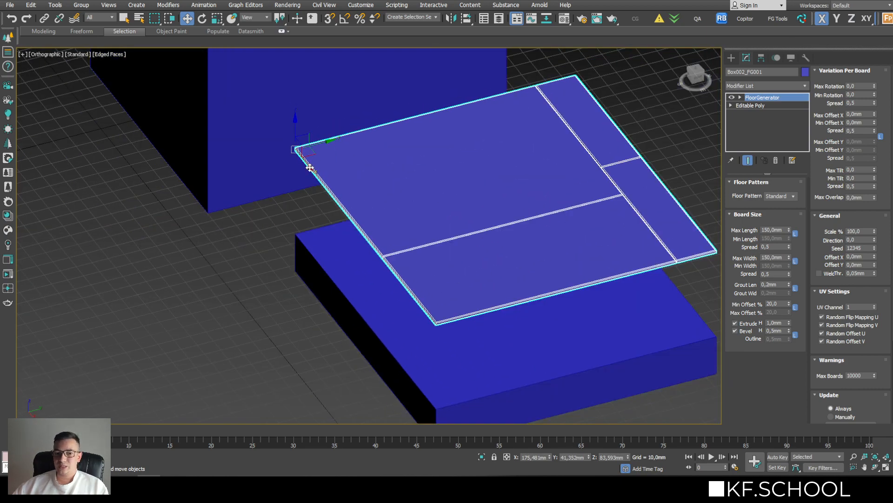
- Move the generated floor about 22 mm along X above the low box
{"action": "left_click_drag", "start_coordinate": [313, 171], "coordinate": [357, 167]}
{"action": "middle_click_drag", "start_coordinate": [278, 204], "coordinate": [331, 196], "text": "alt"}
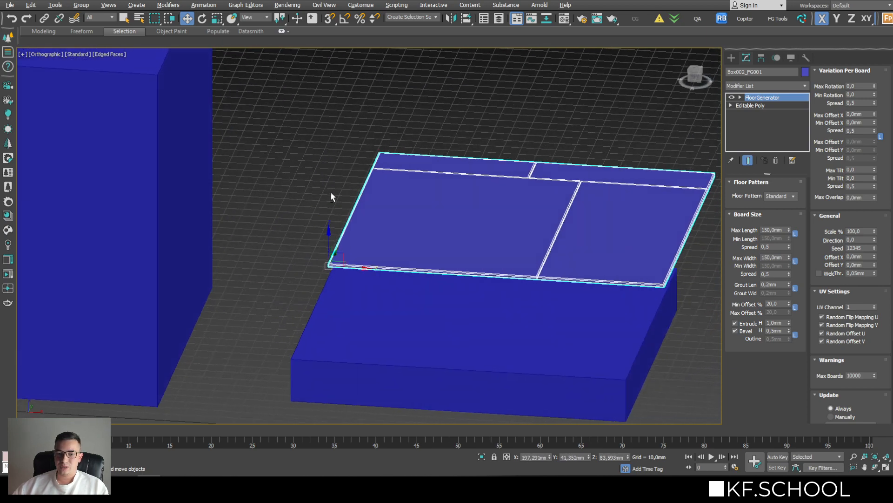
{"action": "scroll", "coordinate": [342, 261], "scroll_direction": "up", "scroll_amount": 5}
{"action": "scroll", "coordinate": [395, 261], "scroll_direction": "down", "scroll_amount": 5}
{"action": "middle_click_drag", "start_coordinate": [460, 212], "coordinate": [416, 209], "text": "alt"}
{"action": "scroll", "coordinate": [424, 209], "scroll_direction": "down", "scroll_amount": 2}
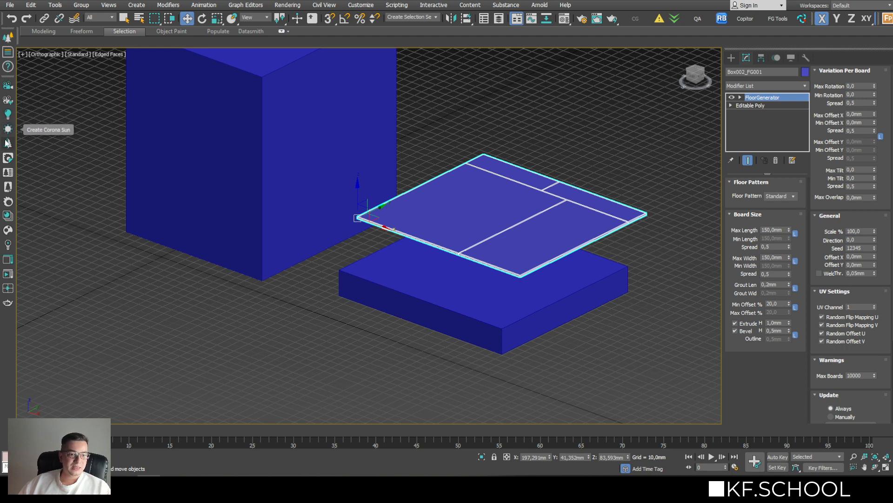
- Open the Corona Converter to view its conversion options, and close it
{"action": "left_click", "coordinate": [8, 201]}
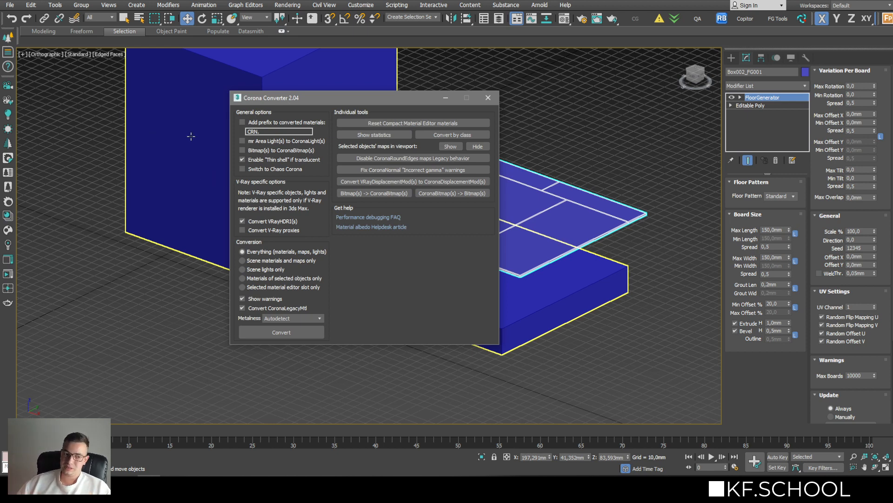
{"action": "left_click", "coordinate": [488, 97]}
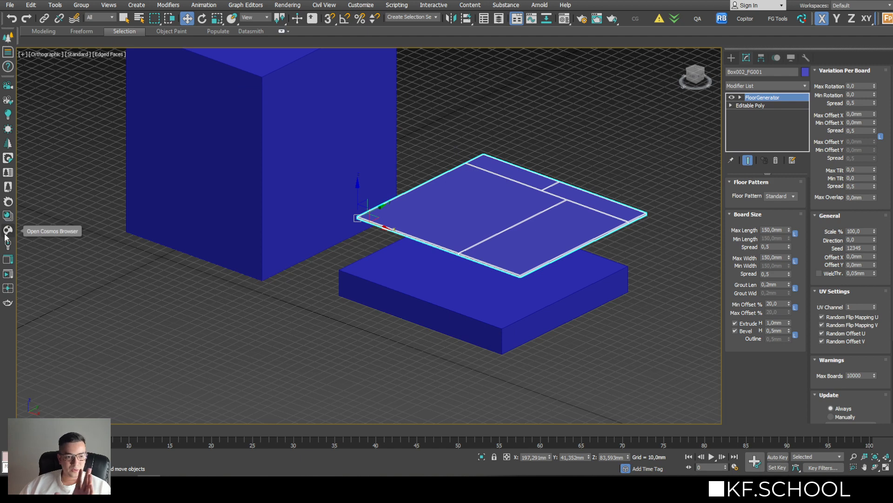
- Open the Corona frame buffer, accepting Chaos Corona as the active renderer, and minimize its window
{"action": "left_click", "coordinate": [7, 266]}
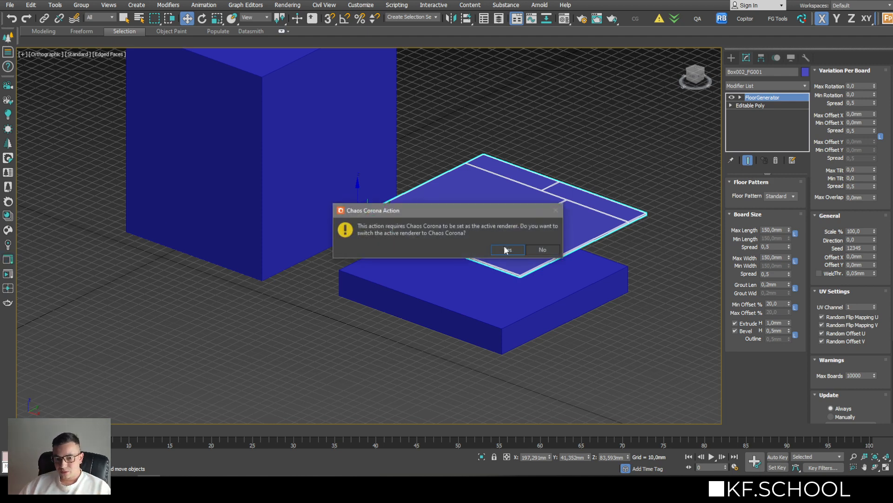
{"action": "left_click", "coordinate": [509, 249]}
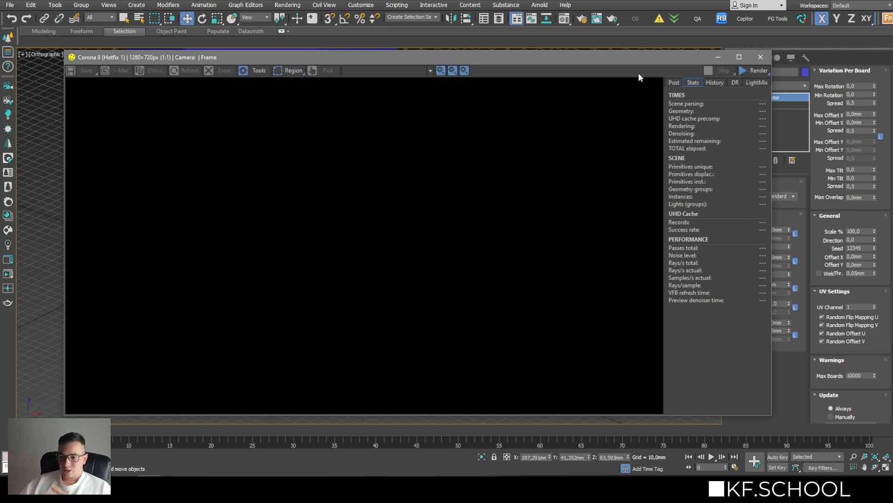
{"action": "left_click", "coordinate": [717, 57]}
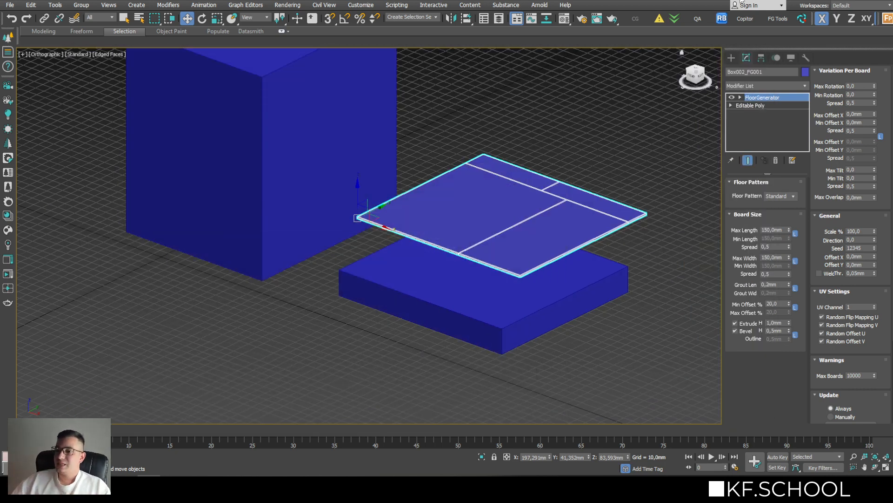
- Show the object creation tools and mark out the command panel for a screenshot, cancelling the capture
{"action": "left_click", "coordinate": [731, 57]}
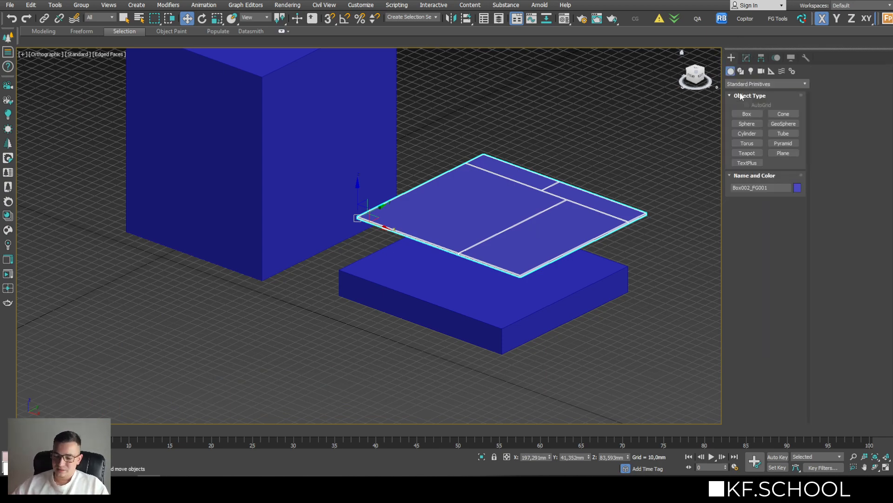
{"action": "key", "text": "Print"}
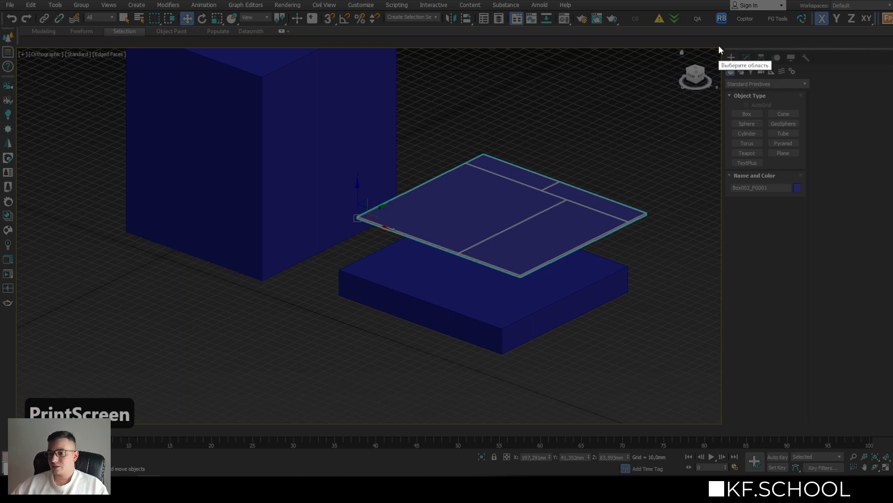
{"action": "left_click_drag", "start_coordinate": [718, 46], "coordinate": [813, 431]}
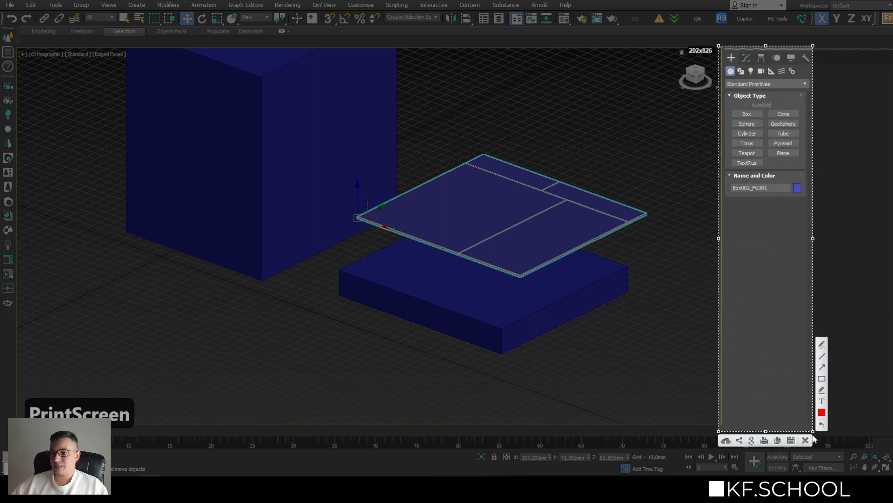
{"action": "key", "text": "Escape"}
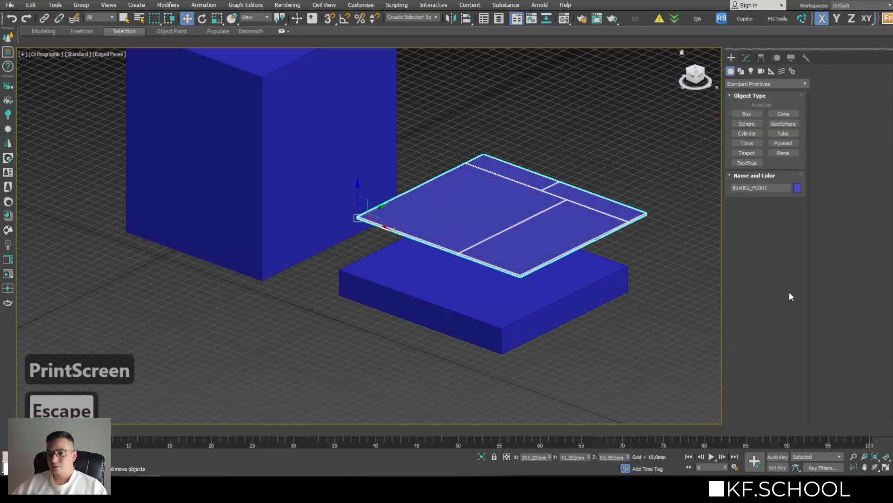
- Show the spline types available for creating shapes
{"action": "left_click", "coordinate": [741, 70]}
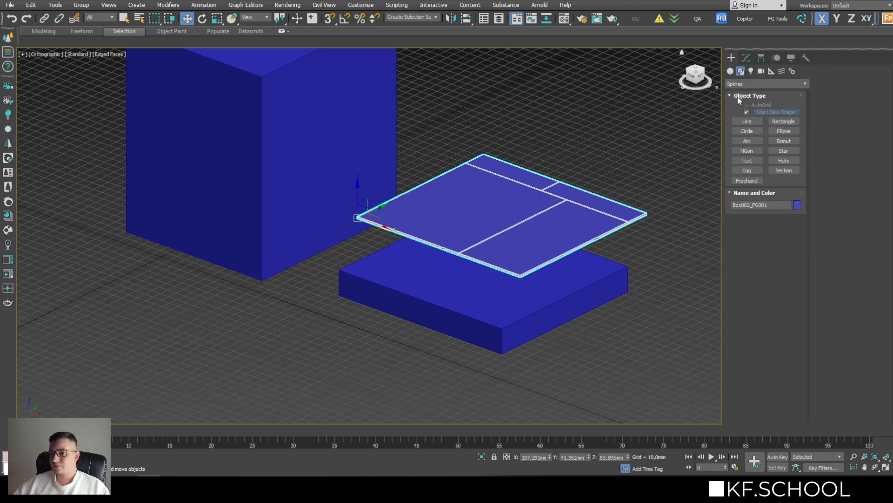
{"action": "scroll", "coordinate": [488, 103], "scroll_direction": "down", "scroll_amount": 6}
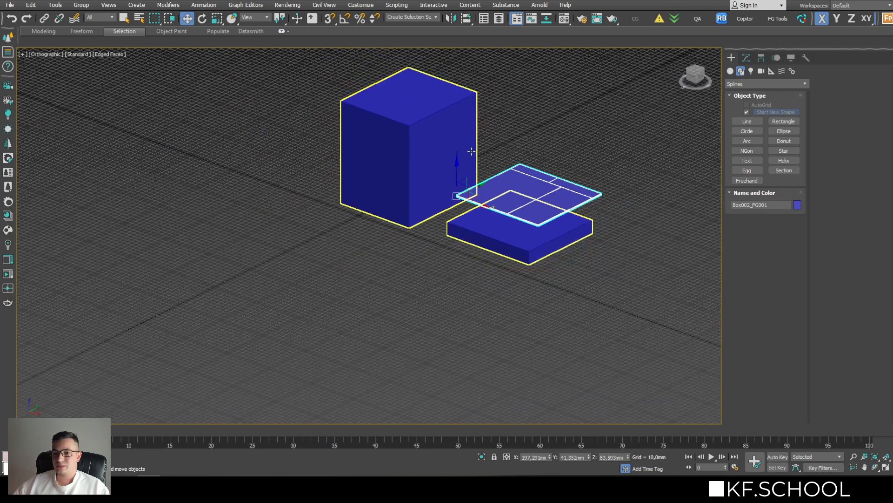
{"action": "middle_click_drag", "start_coordinate": [425, 165], "coordinate": [435, 207], "text": "alt"}
{"action": "scroll", "coordinate": [433, 196], "scroll_direction": "up", "scroll_amount": 6}
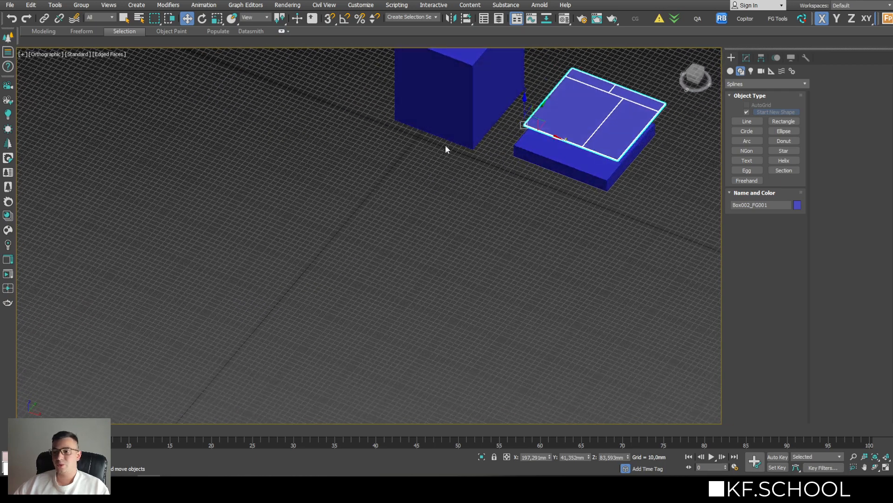
- Create a box about 316 mm long, 283 mm wide and 264 mm high on the grid beside the blue boxes
{"action": "left_click", "coordinate": [731, 72]}
{"action": "scroll", "coordinate": [424, 213], "scroll_direction": "down", "scroll_amount": 4}
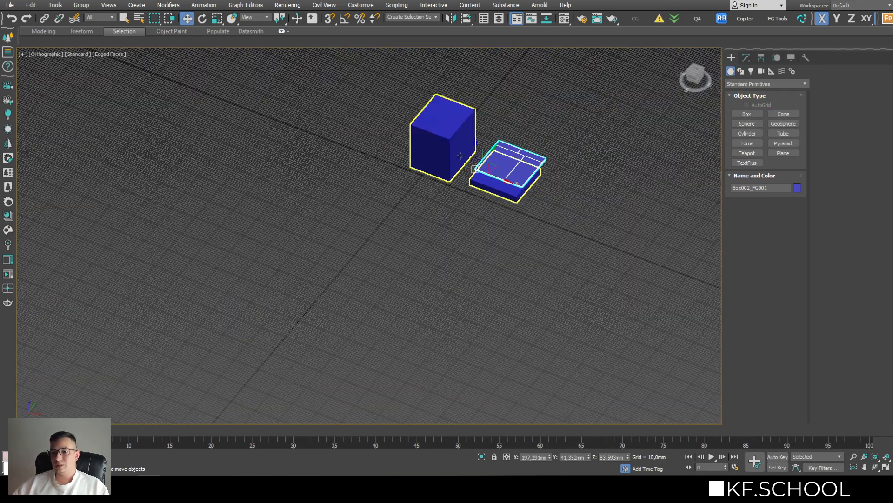
{"action": "left_click", "coordinate": [747, 114]}
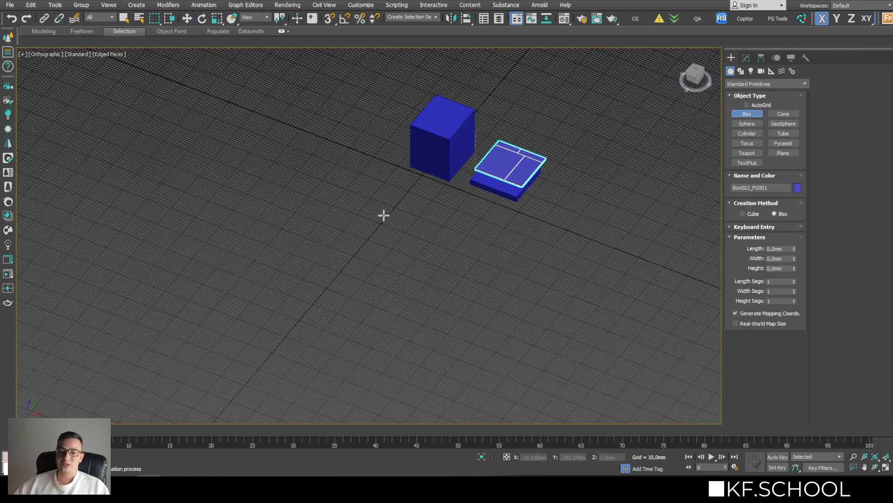
{"action": "left_click_drag", "start_coordinate": [384, 213], "coordinate": [273, 238]}
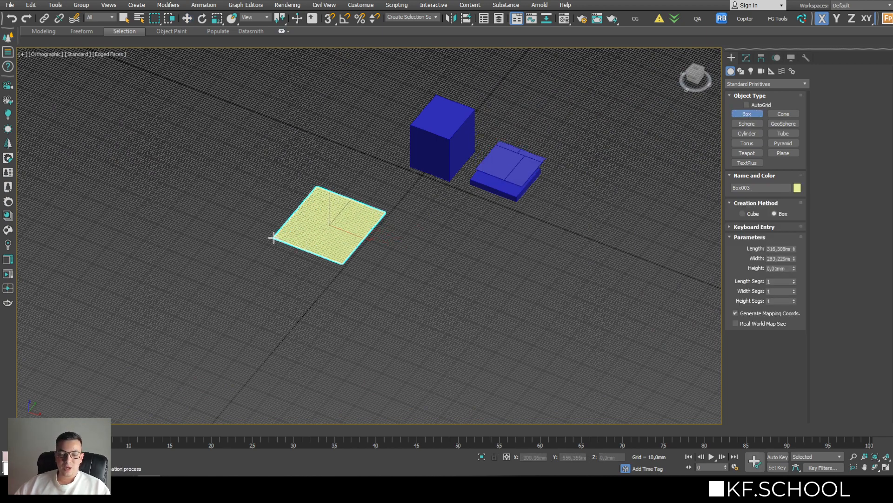
{"action": "left_click", "coordinate": [283, 164]}
{"action": "middle_click_drag", "start_coordinate": [443, 230], "coordinate": [428, 215], "text": "alt"}
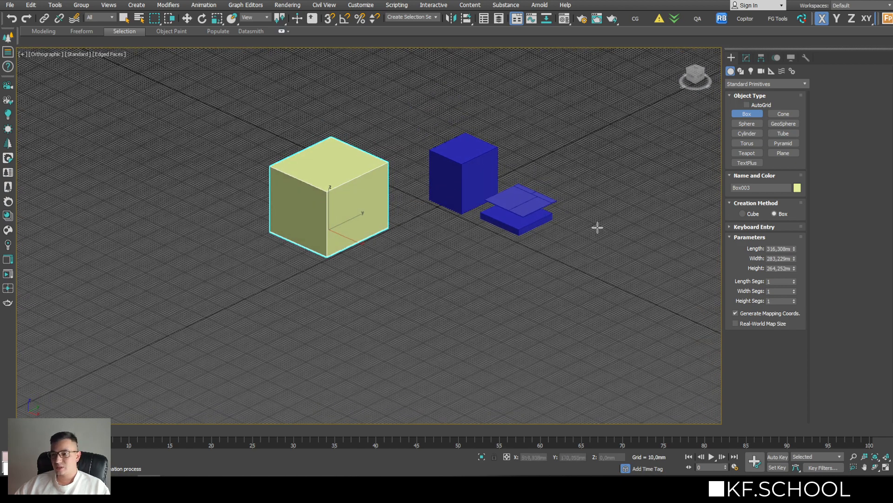
- Create a plane about 596 by 548 mm in front of the boxes and a tall cylinder beside the yellow box
{"action": "left_click", "coordinate": [784, 153]}
{"action": "left_click_drag", "start_coordinate": [445, 239], "coordinate": [441, 342]}
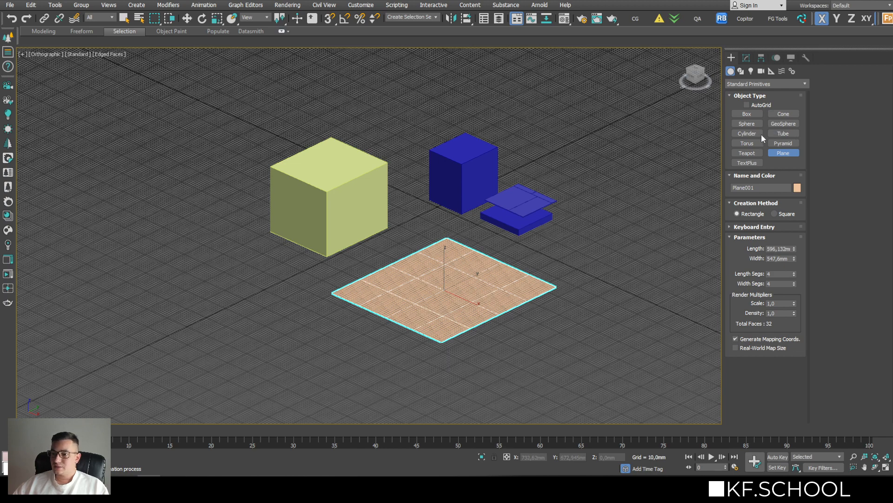
{"action": "left_click", "coordinate": [747, 133]}
{"action": "left_click_drag", "start_coordinate": [227, 286], "coordinate": [276, 317]}
{"action": "left_click", "coordinate": [339, 134]}
- Create a cone about 387 mm high, with radii of about 59 mm and 14 mm, in front of the yellow box
{"action": "left_click", "coordinate": [784, 114]}
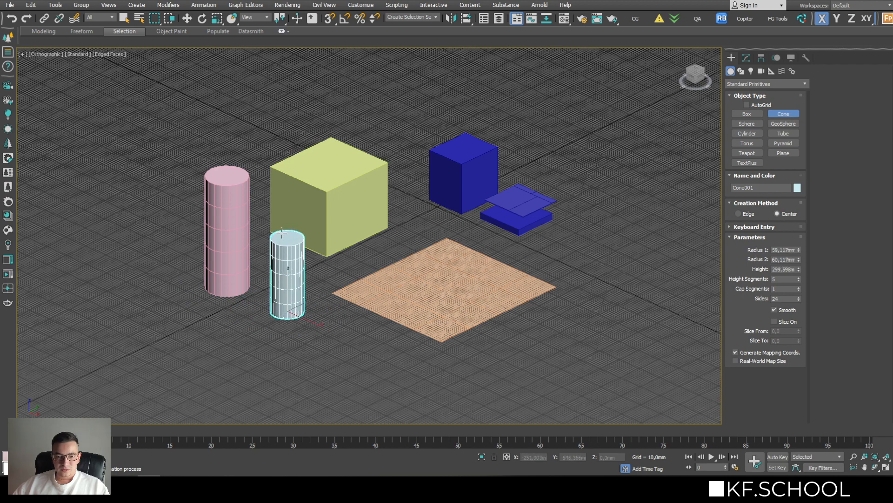
{"action": "left_click", "coordinate": [277, 220]}
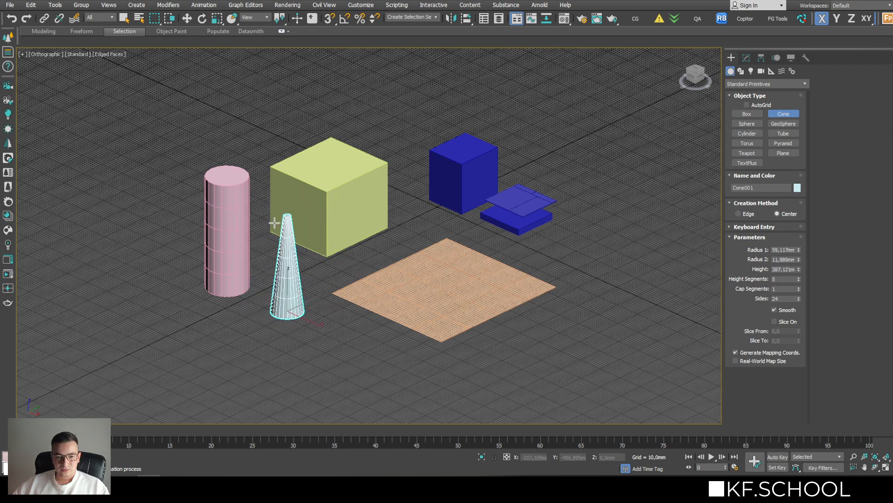
{"action": "left_click", "coordinate": [275, 224]}
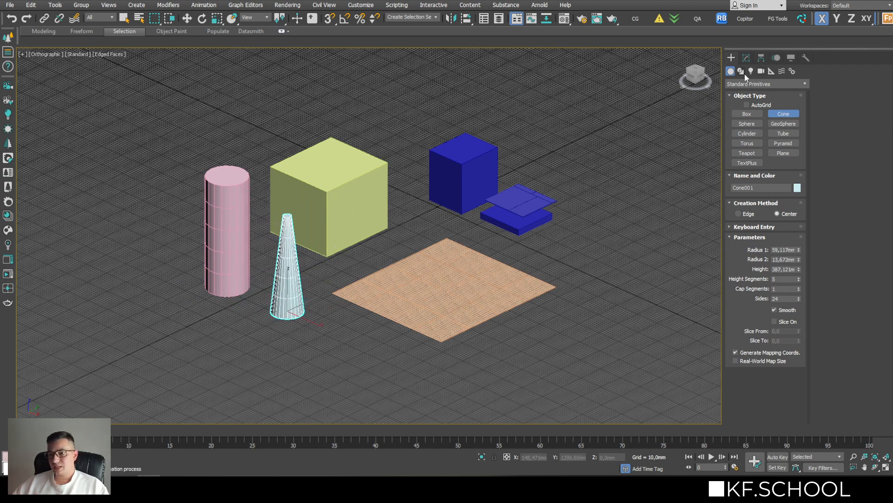
- Create an Awning window about 374 mm wide, 34 mm deep and 491 mm high beside the blue boxes
{"action": "left_click", "coordinate": [805, 84]}
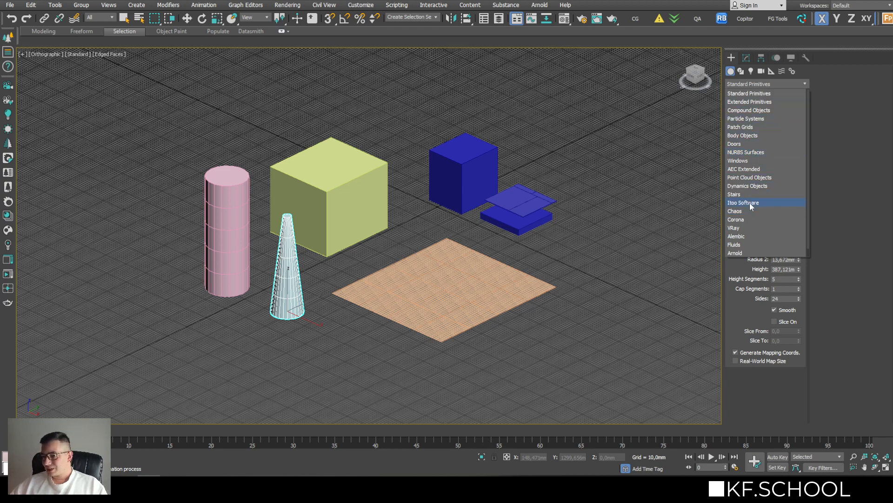
{"action": "left_click", "coordinate": [744, 161]}
{"action": "left_click", "coordinate": [638, 213]}
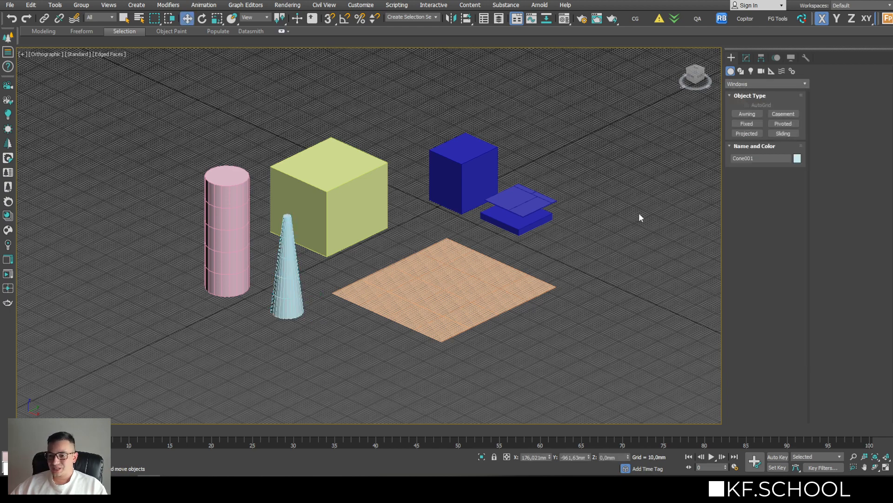
{"action": "left_click", "coordinate": [747, 114]}
{"action": "left_click_drag", "start_coordinate": [657, 201], "coordinate": [587, 235]}
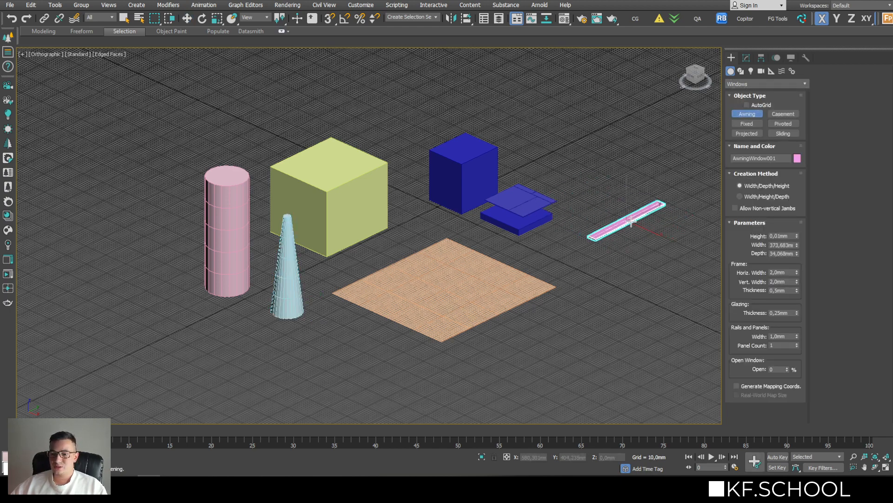
{"action": "left_click", "coordinate": [639, 229]}
{"action": "left_click", "coordinate": [624, 108]}
{"action": "scroll", "coordinate": [586, 228], "scroll_direction": "up", "scroll_amount": 3}
{"action": "middle_click_drag", "start_coordinate": [628, 137], "coordinate": [571, 249]}
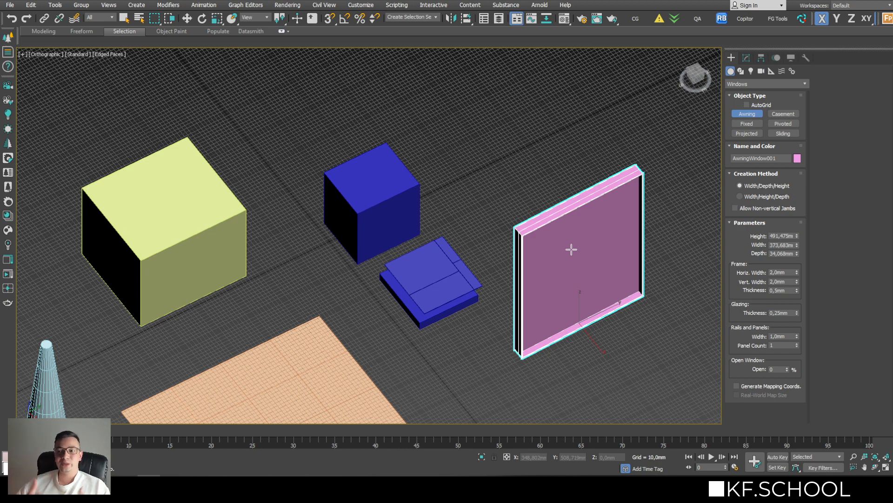
{"action": "scroll", "coordinate": [554, 217], "scroll_direction": "down", "scroll_amount": 5}
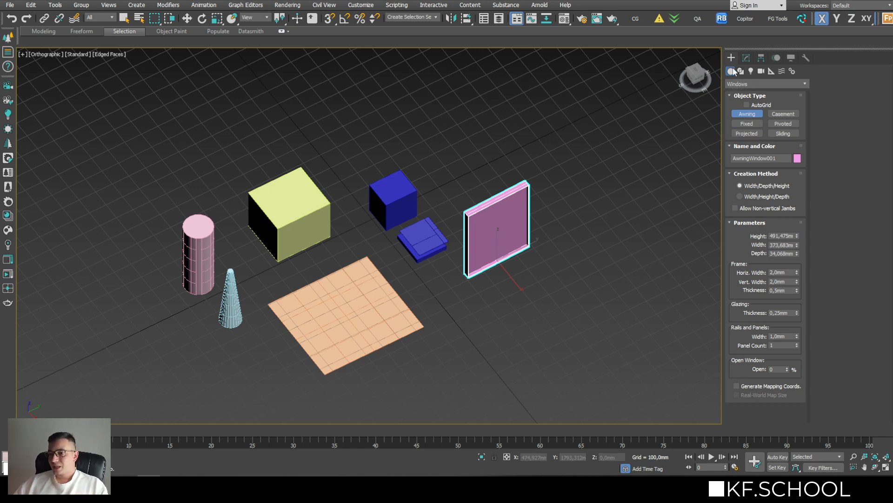
- Look through the object types offered under Standard Primitives and Compound Objects
{"action": "left_click", "coordinate": [739, 84]}
{"action": "left_click", "coordinate": [741, 93]}
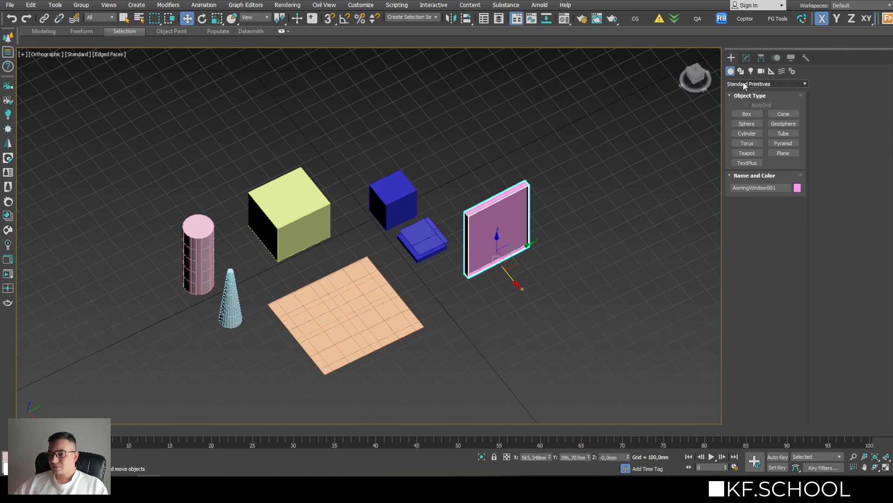
{"action": "left_click", "coordinate": [744, 82]}
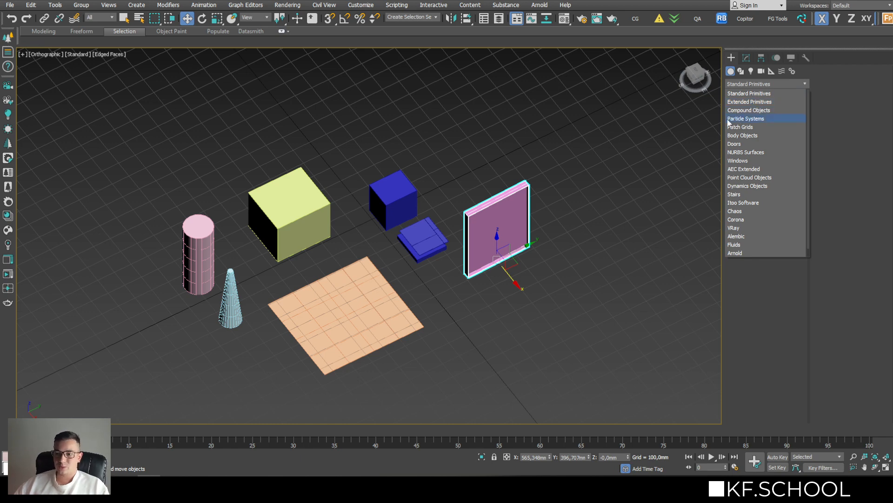
{"action": "left_click", "coordinate": [744, 113]}
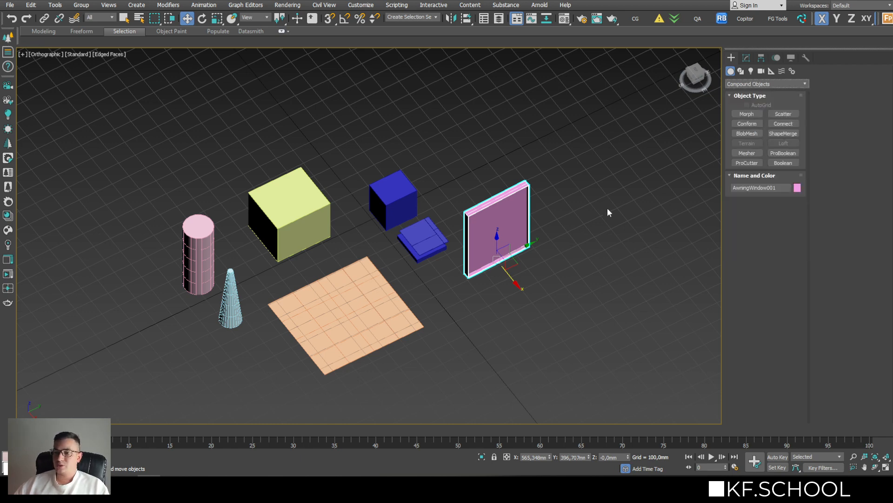
{"action": "middle_click_drag", "start_coordinate": [607, 207], "coordinate": [531, 188]}
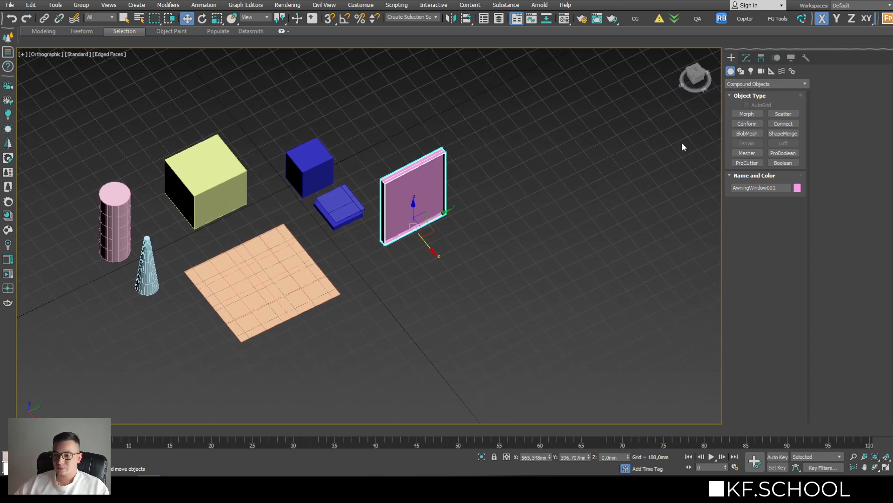
{"action": "middle_click_drag", "start_coordinate": [557, 165], "coordinate": [502, 139]}
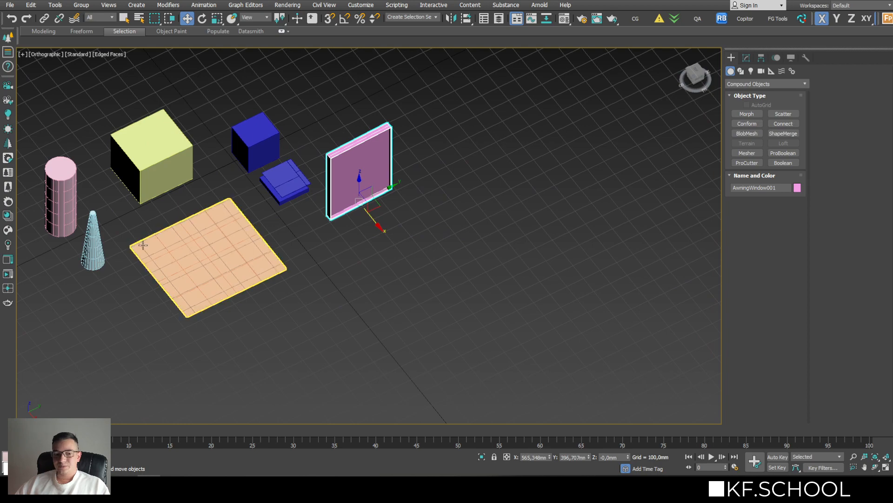
{"action": "middle_click_drag", "start_coordinate": [148, 247], "coordinate": [285, 247]}
{"action": "scroll", "coordinate": [285, 246], "scroll_direction": "up", "scroll_amount": 2}
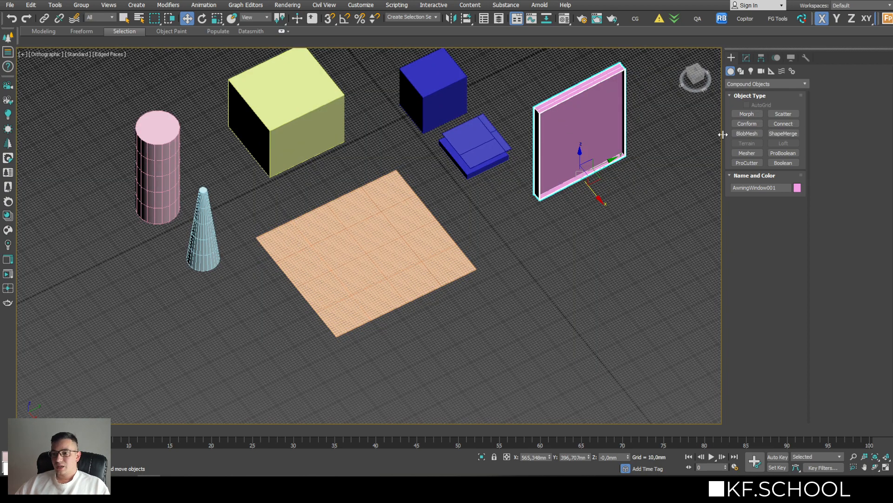
{"action": "middle_click_drag", "start_coordinate": [693, 159], "coordinate": [594, 178]}
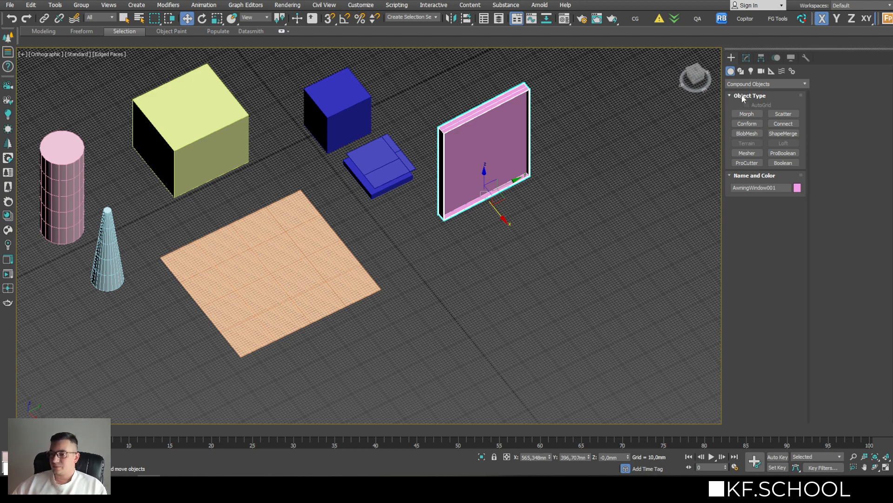
- View the modification tools briefly, and return to object creation to show the Splines category
{"action": "left_click", "coordinate": [746, 58]}
{"action": "left_click", "coordinate": [732, 57]}
{"action": "left_click", "coordinate": [740, 71]}
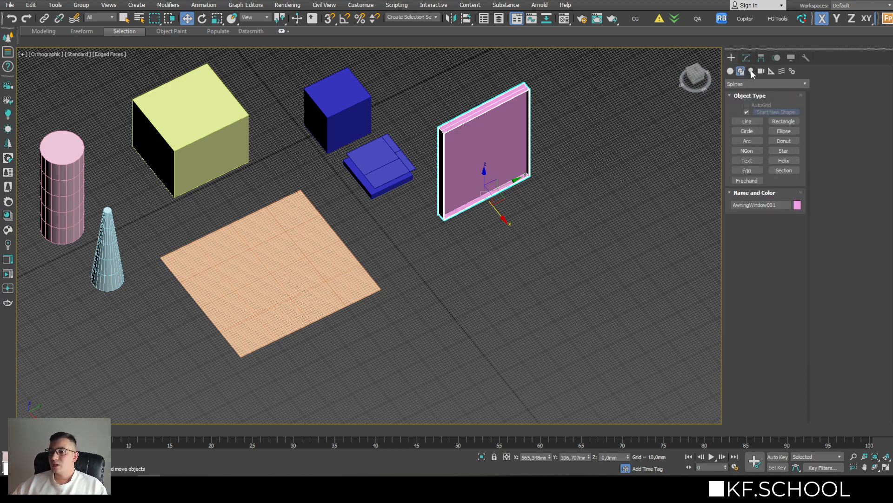
- Draw a closed four-cornered spline with Line on the empty grid beside the awning window
{"action": "middle_click_drag", "start_coordinate": [622, 201], "coordinate": [547, 144]}
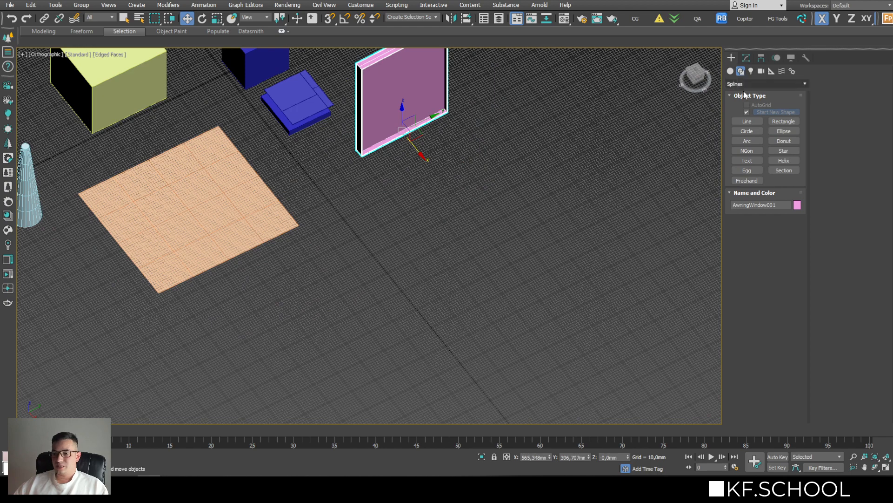
{"action": "left_click", "coordinate": [747, 121]}
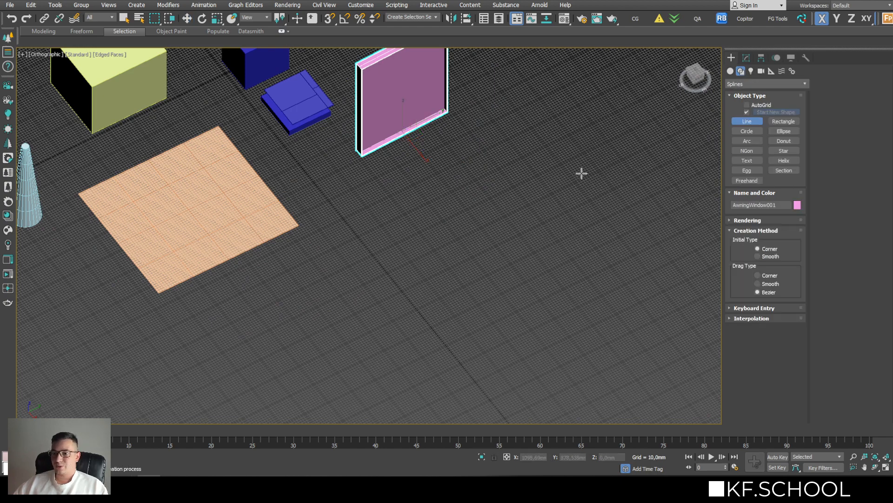
{"action": "left_click", "coordinate": [580, 155]}
{"action": "left_click", "coordinate": [380, 241]}
{"action": "left_click", "coordinate": [490, 283]}
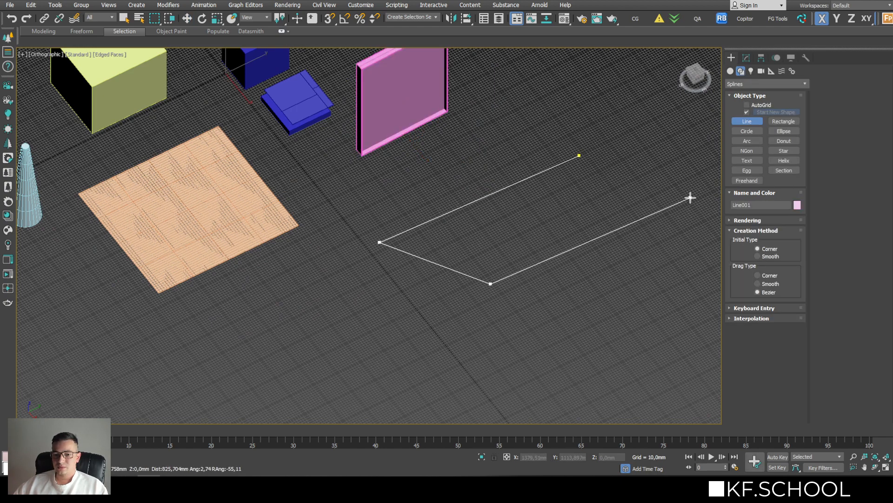
{"action": "left_click", "coordinate": [653, 201]}
{"action": "left_click", "coordinate": [580, 155]}
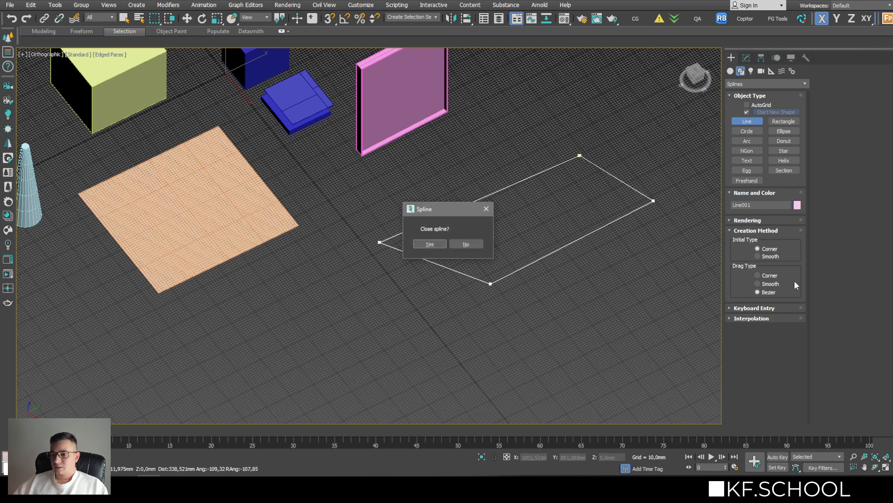
{"action": "left_click", "coordinate": [440, 242]}
- Draw an open, rounded spline with smooth Bezier points in front of the four-cornered one, leaving a small gap between its ends
{"action": "middle_click_drag", "start_coordinate": [545, 304], "coordinate": [465, 225]}
{"action": "scroll", "coordinate": [495, 200], "scroll_direction": "down", "scroll_amount": 5}
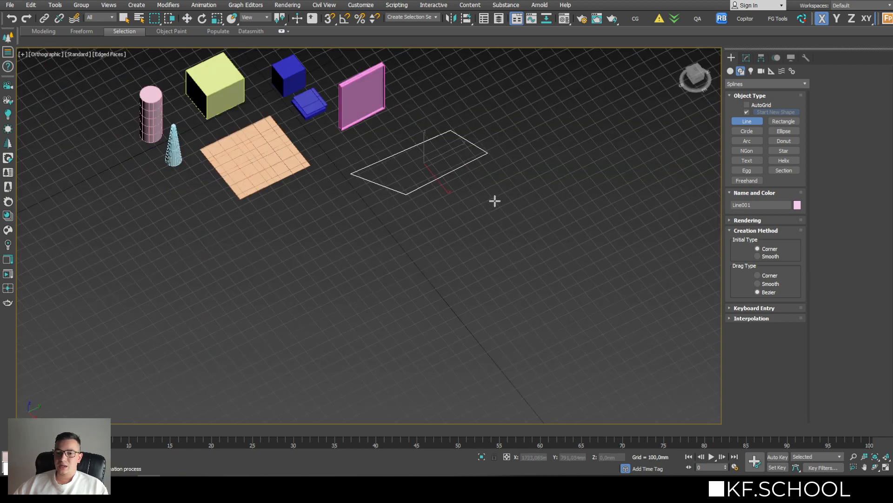
{"action": "left_click", "coordinate": [526, 191]}
{"action": "left_click_drag", "start_coordinate": [403, 251], "coordinate": [424, 277]}
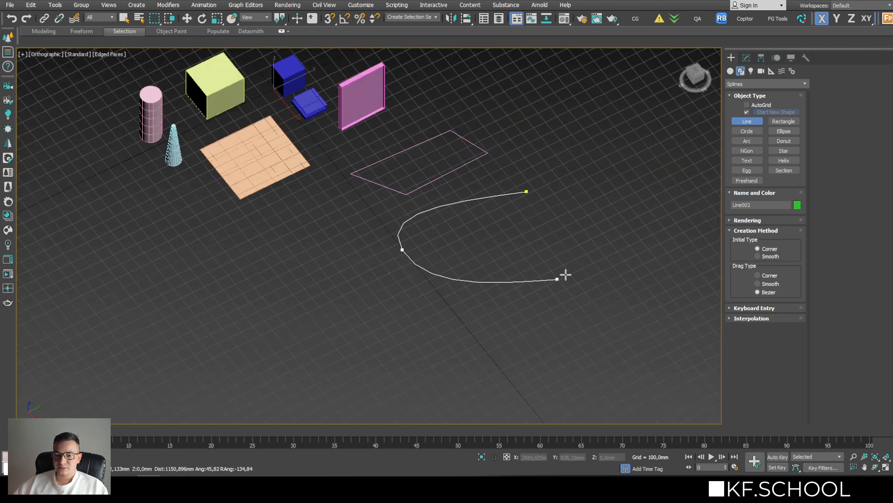
{"action": "left_click_drag", "start_coordinate": [580, 241], "coordinate": [578, 216]}
{"action": "left_click", "coordinate": [538, 187]}
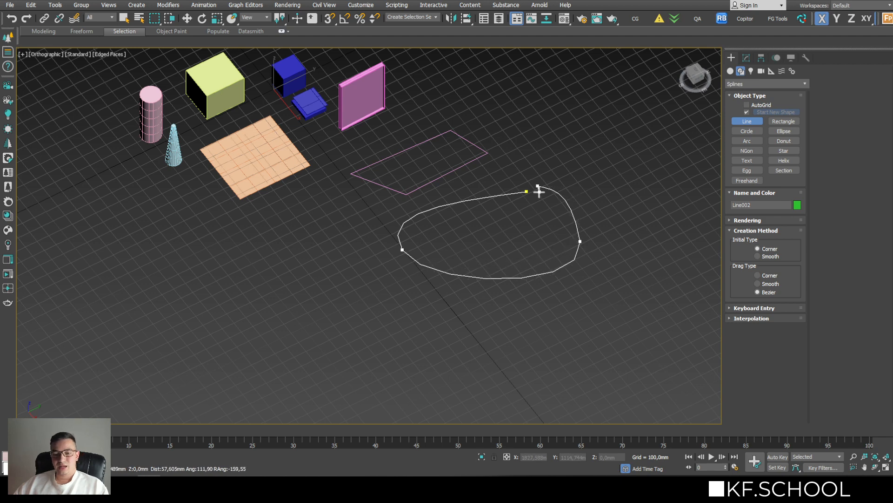
{"action": "key", "text": "Escape"}
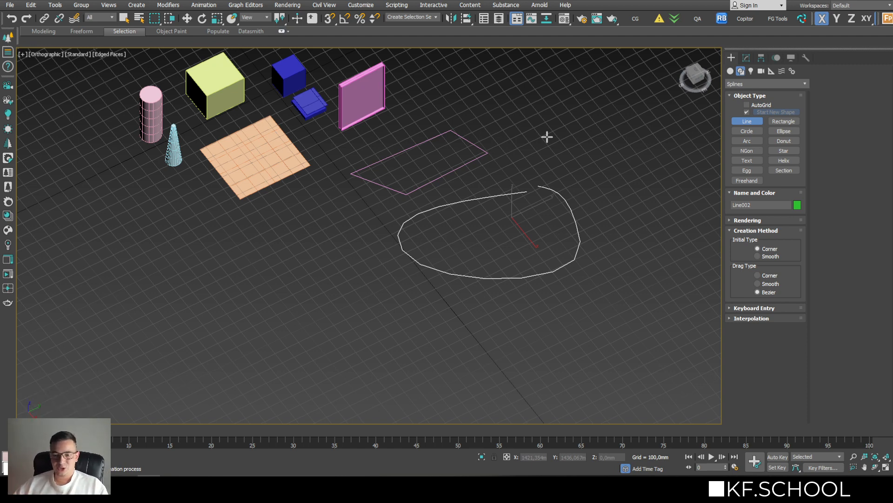
- In the Top view, draw a closed four-sided line about 2610 mm wide in the empty area beyond the curved spline
{"action": "middle_click_drag", "start_coordinate": [357, 246], "coordinate": [491, 228]}
{"action": "scroll", "coordinate": [486, 231], "scroll_direction": "down", "scroll_amount": 3}
{"action": "middle_click_drag", "start_coordinate": [418, 264], "coordinate": [433, 251]}
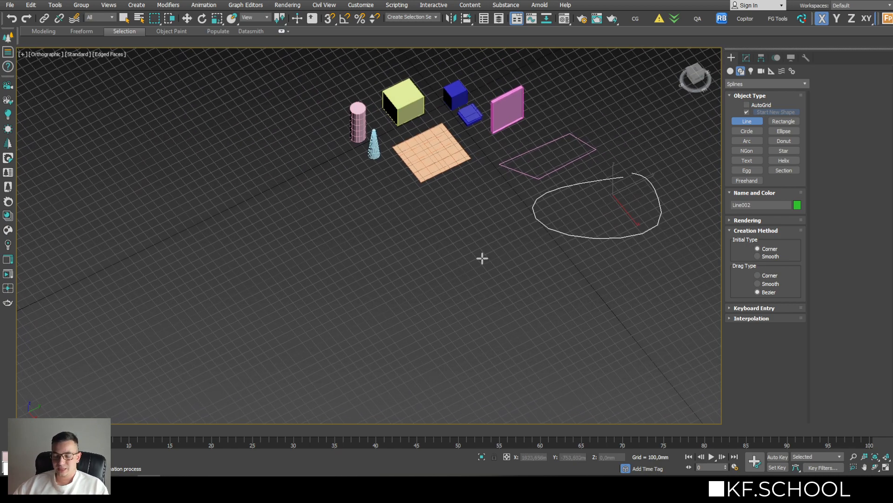
{"action": "key", "text": "t"}
{"action": "key", "text": "z"}
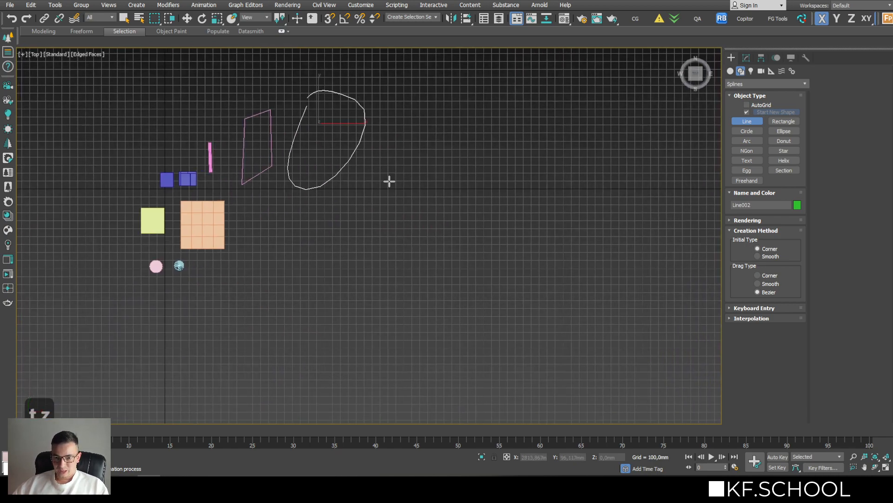
{"action": "left_click", "coordinate": [438, 144]}
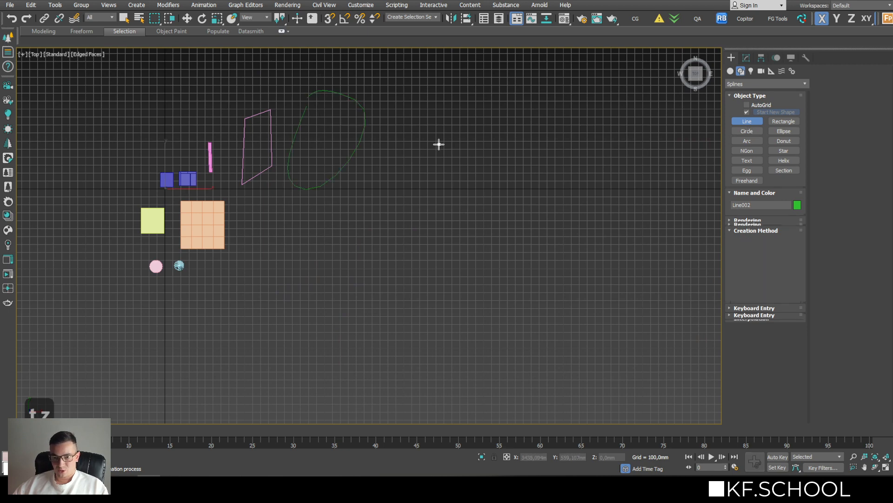
{"action": "left_click", "coordinate": [438, 300]}
{"action": "left_click", "coordinate": [648, 300]}
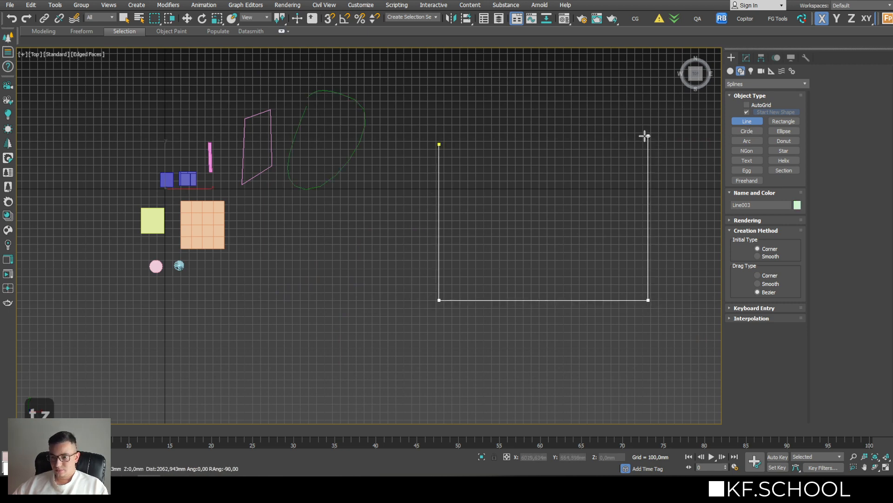
{"action": "left_click", "coordinate": [646, 136]}
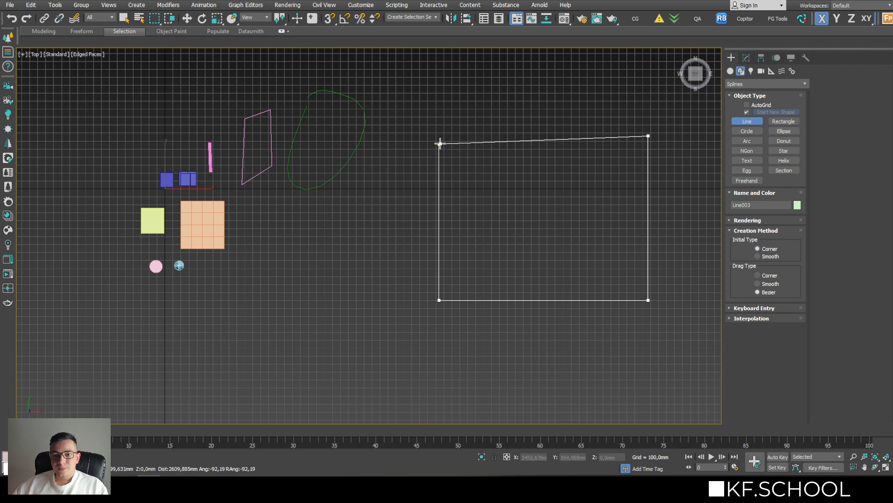
{"action": "left_click", "coordinate": [439, 144]}
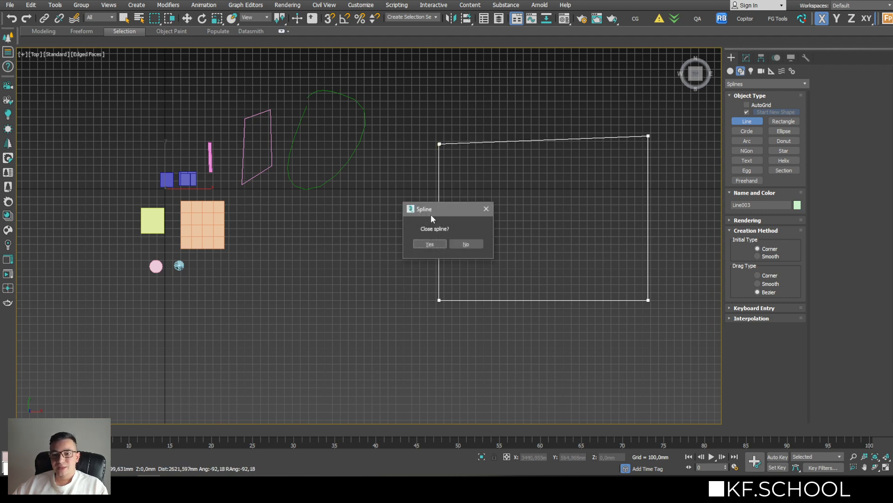
{"action": "left_click", "coordinate": [430, 244]}
{"action": "key", "text": "w"}
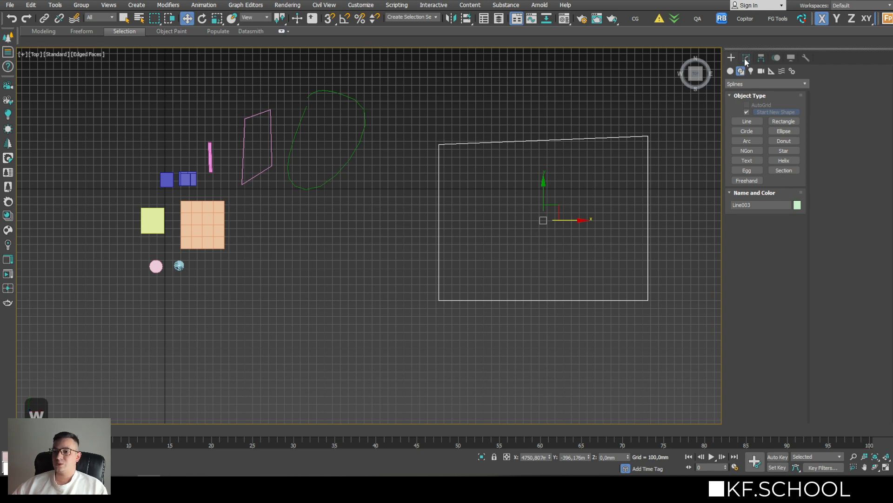
- Square up the new outline by snapping its upper-right vertex in Y to the height of the upper-left vertex
{"action": "left_click", "coordinate": [744, 58]}
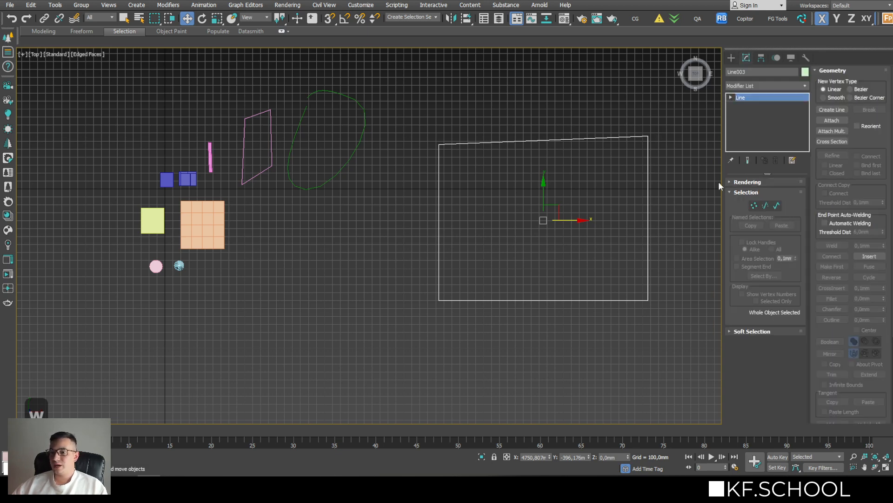
{"action": "left_click", "coordinate": [755, 206]}
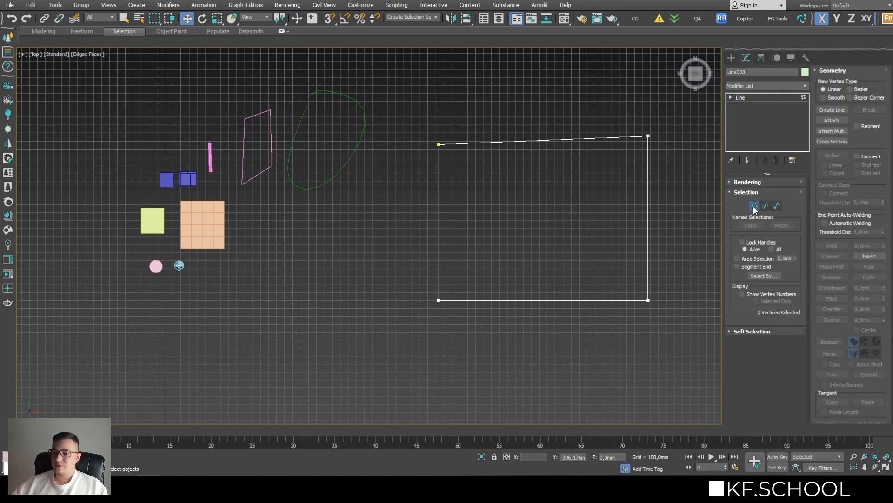
{"action": "left_click", "coordinate": [648, 136]}
{"action": "left_click_drag", "start_coordinate": [647, 104], "coordinate": [438, 144]}
{"action": "key", "text": "s"}
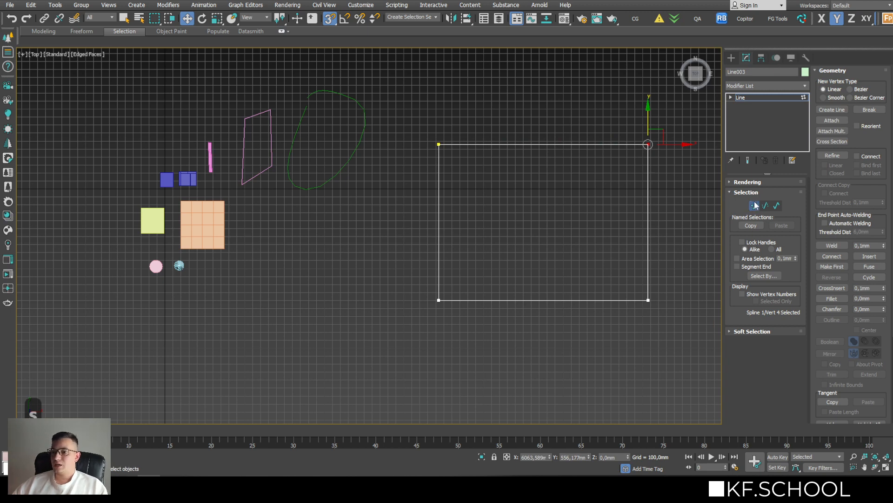
{"action": "left_click", "coordinate": [765, 96]}
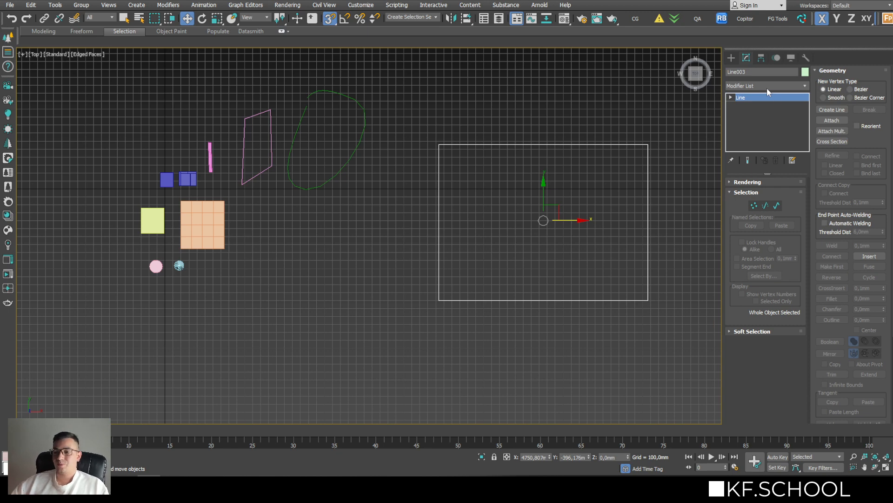
- Make a copy of the rectangular outline about 3000 mm further along the X axis
{"action": "middle_click_drag", "start_coordinate": [519, 120], "coordinate": [445, 134]}
{"action": "scroll", "coordinate": [442, 133], "scroll_direction": "down", "scroll_amount": 2}
{"action": "scroll", "coordinate": [496, 191], "scroll_direction": "up", "scroll_amount": 3}
{"action": "key", "text": "w"}
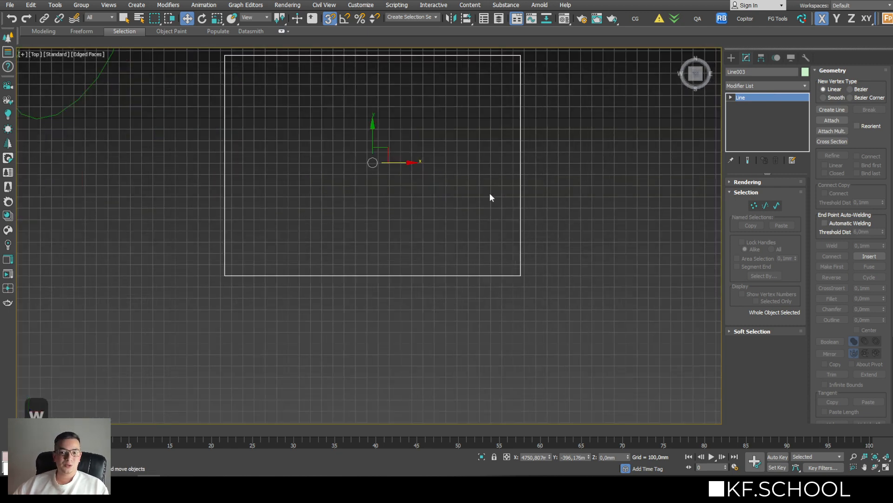
{"action": "scroll", "coordinate": [490, 194], "scroll_direction": "down", "scroll_amount": 1}
{"action": "middle_click_drag", "start_coordinate": [470, 188], "coordinate": [424, 214]}
{"action": "mouse_move", "coordinate": [394, 197]}
{"action": "left_mouse_down", "text": "shift"}
{"action": "mouse_move", "coordinate": [592, 208]}
{"action": "mouse_move", "coordinate": [601, 200]}
{"action": "left_mouse_up", "text": "shift"}
{"action": "left_click", "coordinate": [449, 276]}
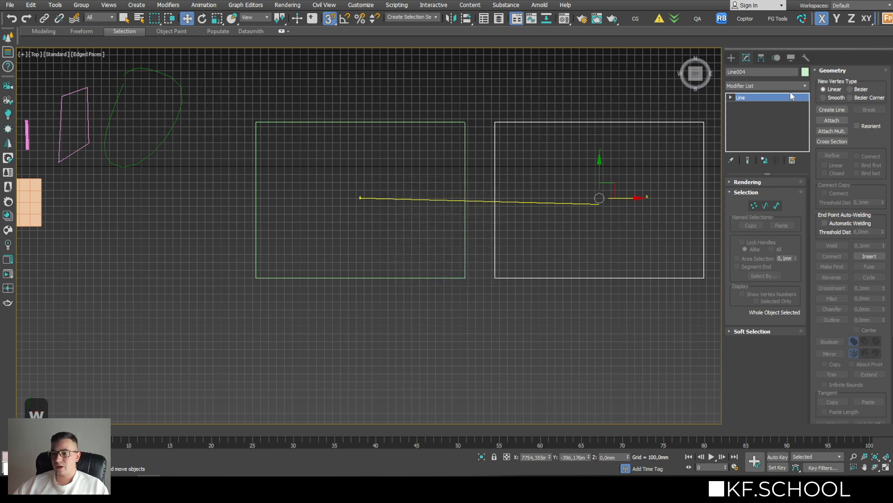
- Apply an Extrude modifier to the copied rectangle with an amount of 235 mm
{"action": "left_click", "coordinate": [765, 86]}
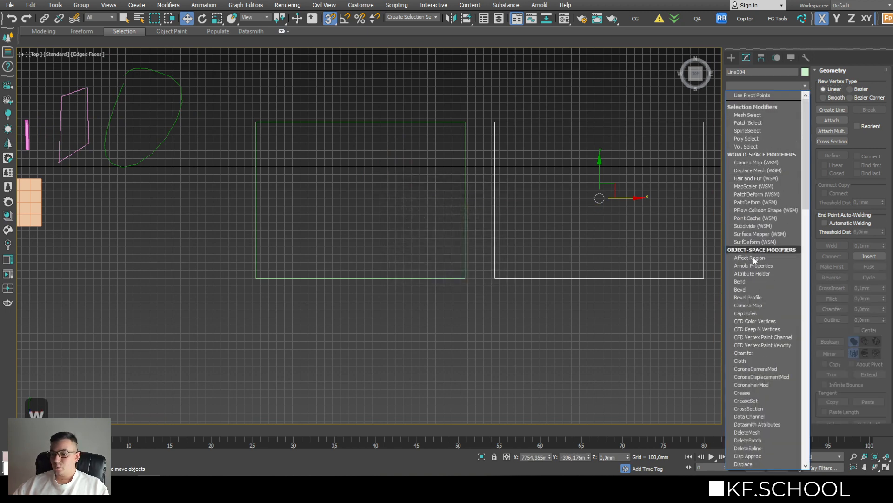
{"action": "type", "text": "ch"}
{"action": "scroll", "coordinate": [742, 418], "scroll_direction": "down", "scroll_amount": 1}
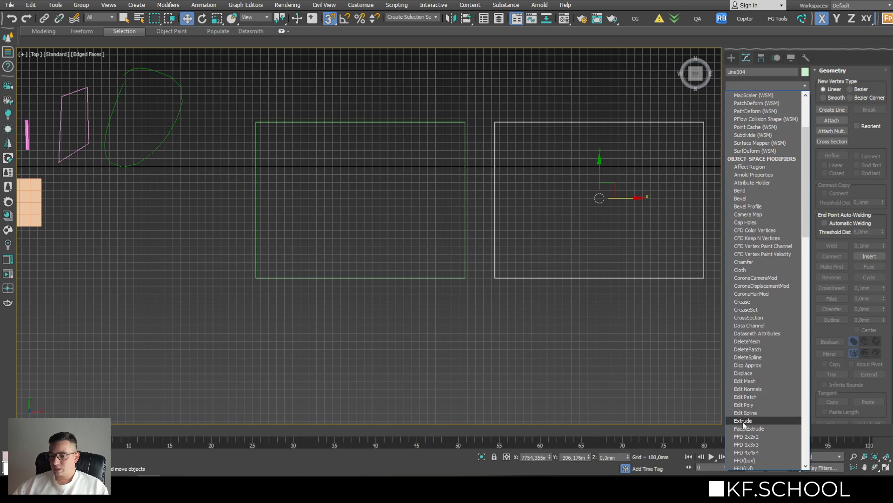
{"action": "left_click", "coordinate": [743, 422]}
{"action": "middle_click_drag", "start_coordinate": [554, 328], "coordinate": [537, 261], "text": "alt"}
{"action": "key", "text": "z"}
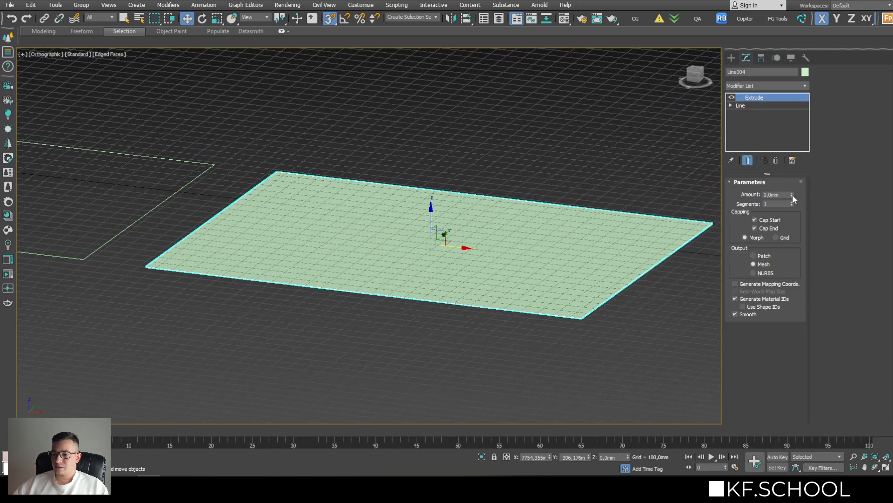
{"action": "left_click_drag", "start_coordinate": [792, 194], "coordinate": [792, 140]}
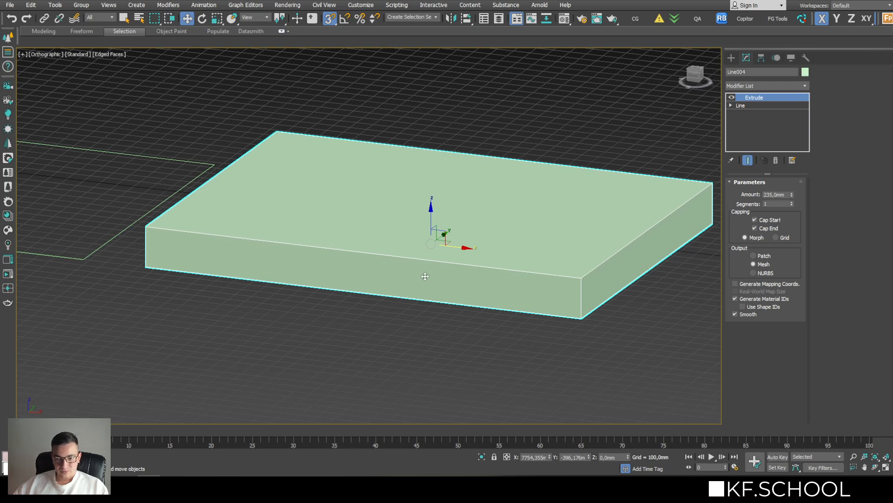
- Set the Extrude amount of the copied rectangle to 75 mm
{"action": "middle_click_drag", "start_coordinate": [425, 275], "coordinate": [438, 256], "text": "alt"}
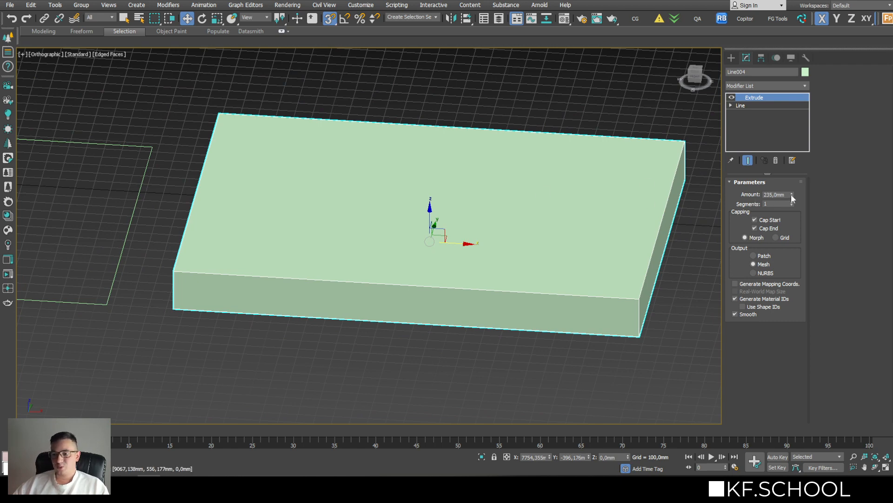
{"action": "left_click_drag", "start_coordinate": [791, 194], "coordinate": [762, 347]}
{"action": "middle_click_drag", "start_coordinate": [479, 295], "coordinate": [464, 278], "text": "alt"}
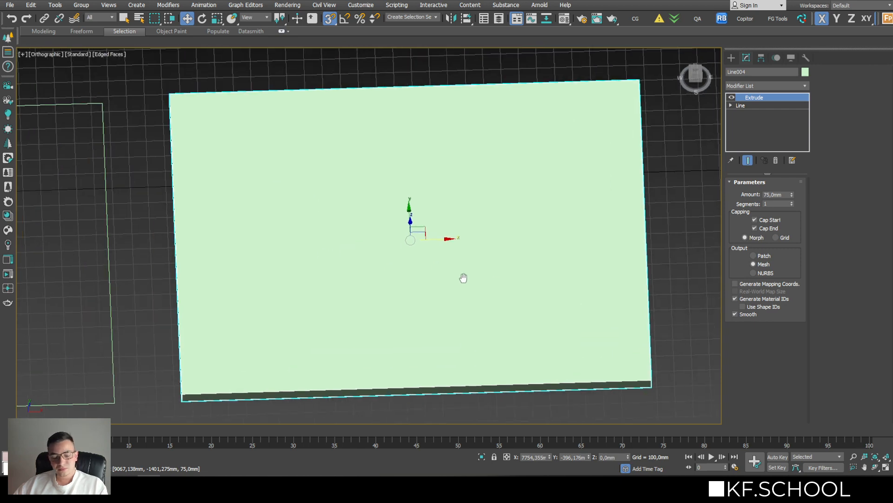
- Turn off the Extrude modifier in the Top view and enter vertex editing on the underlying line
{"action": "key", "text": "t"}
{"action": "key", "text": "z"}
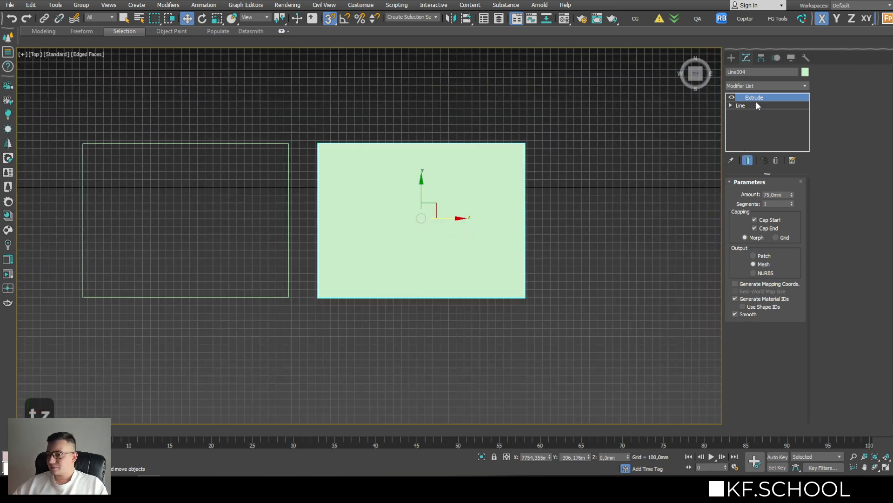
{"action": "left_click", "coordinate": [732, 98]}
{"action": "left_click", "coordinate": [751, 105]}
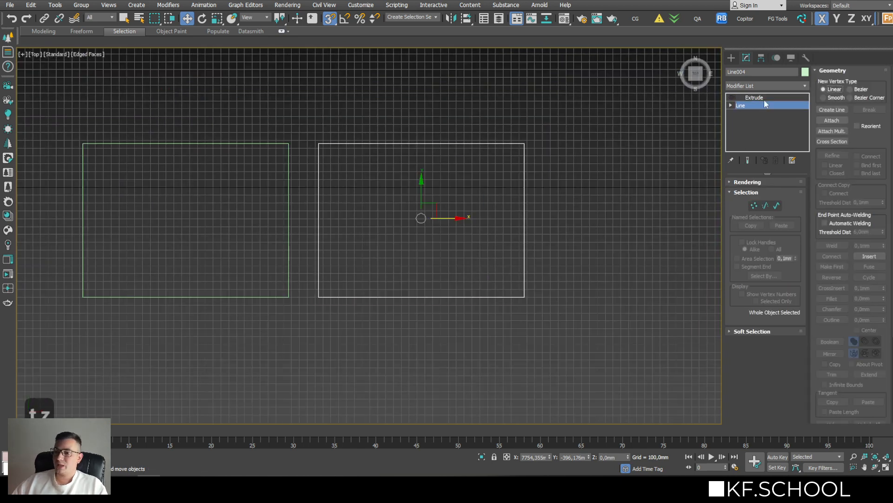
{"action": "left_click", "coordinate": [754, 205]}
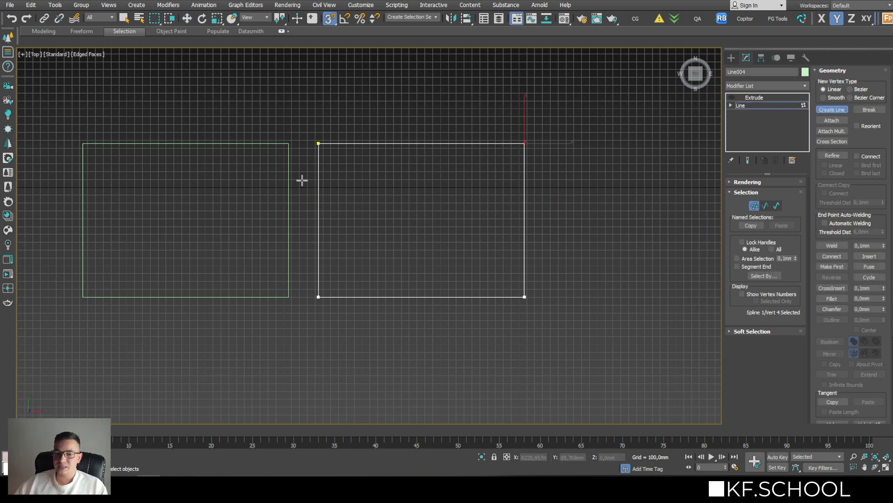
- Add a closed inner rectangle about 1815 mm wide to the line using Create Line, and turn Extrude back on
{"action": "left_click", "coordinate": [350, 172]}
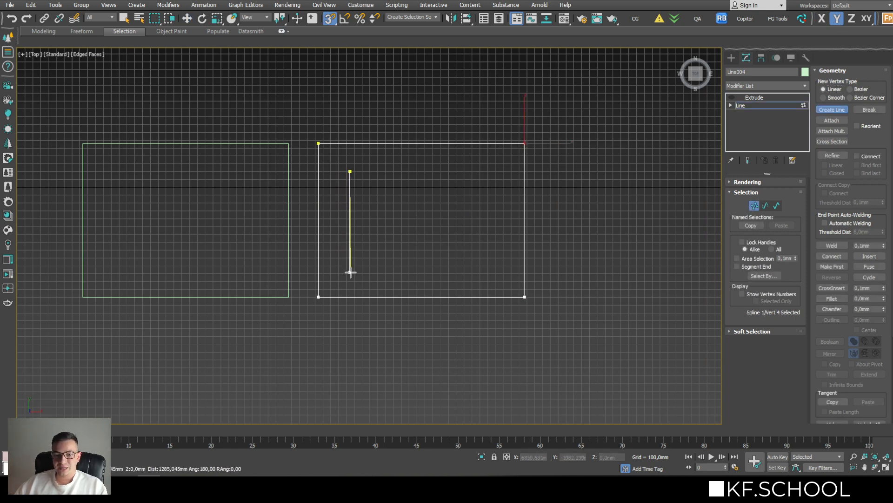
{"action": "left_click", "coordinate": [349, 266]}
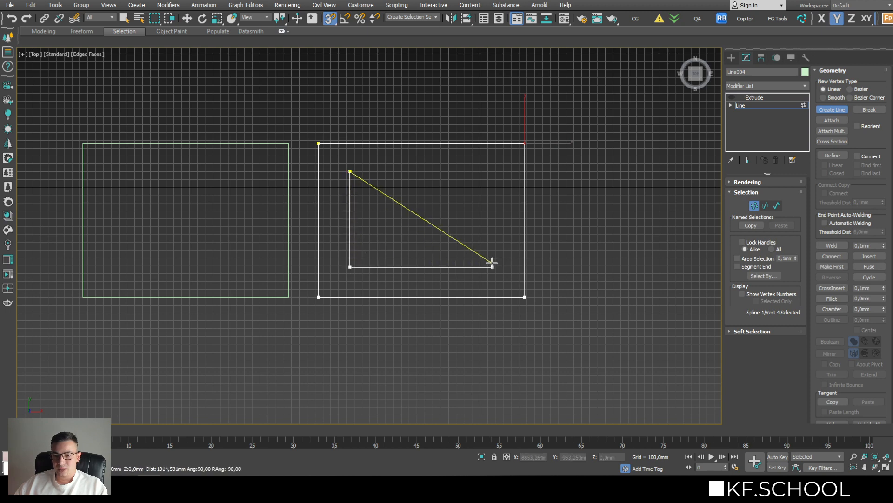
{"action": "left_click", "coordinate": [493, 266]}
{"action": "left_click", "coordinate": [499, 172]}
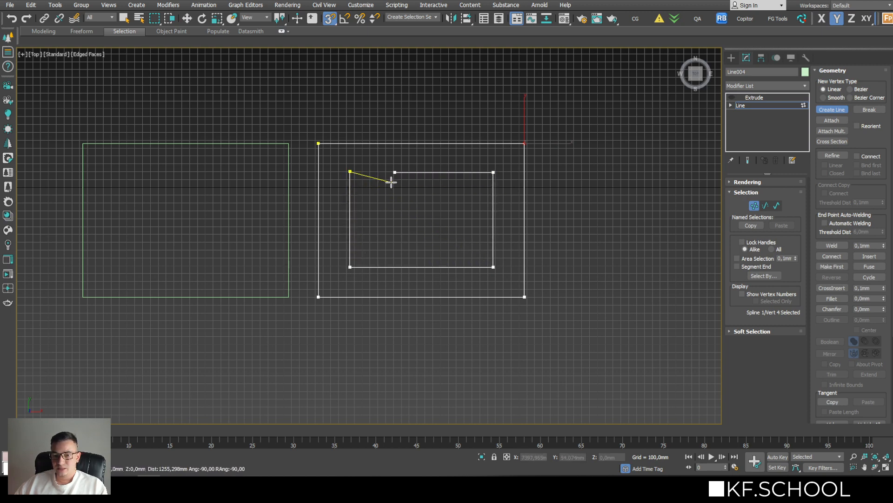
{"action": "left_click", "coordinate": [350, 172]}
{"action": "left_click", "coordinate": [418, 246]}
{"action": "scroll", "coordinate": [409, 193], "scroll_direction": "down", "scroll_amount": 2}
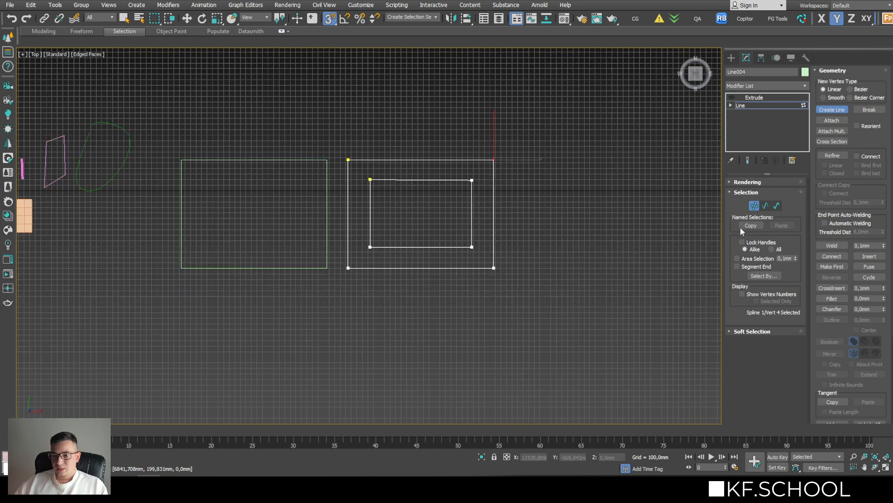
{"action": "key", "text": "w"}
{"action": "left_click", "coordinate": [755, 206]}
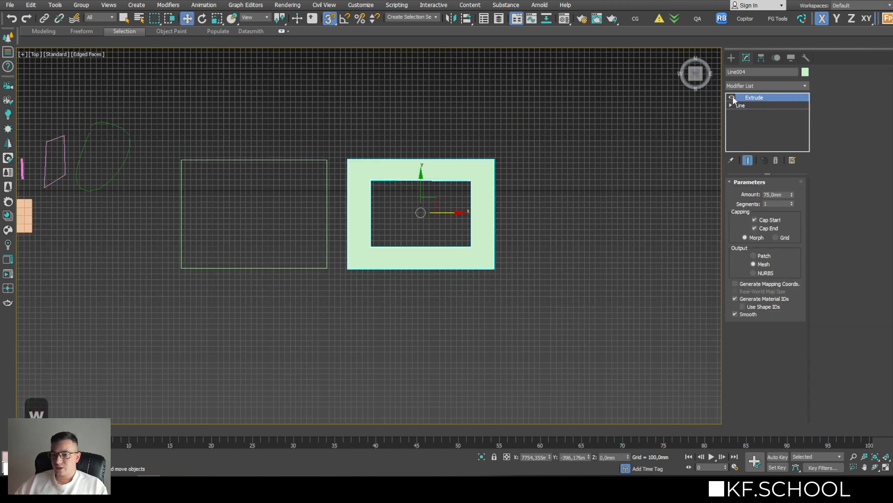
- Apply a Sweep modifier to the plain rectangular line beside the extruded frame
{"action": "middle_click_drag", "start_coordinate": [517, 195], "coordinate": [492, 125], "text": "alt"}
{"action": "scroll", "coordinate": [424, 220], "scroll_direction": "up", "scroll_amount": 8}
{"action": "middle_click_drag", "start_coordinate": [465, 225], "coordinate": [485, 219], "text": "alt"}
{"action": "scroll", "coordinate": [428, 236], "scroll_direction": "down", "scroll_amount": 5}
{"action": "scroll", "coordinate": [416, 234], "scroll_direction": "down", "scroll_amount": 3}
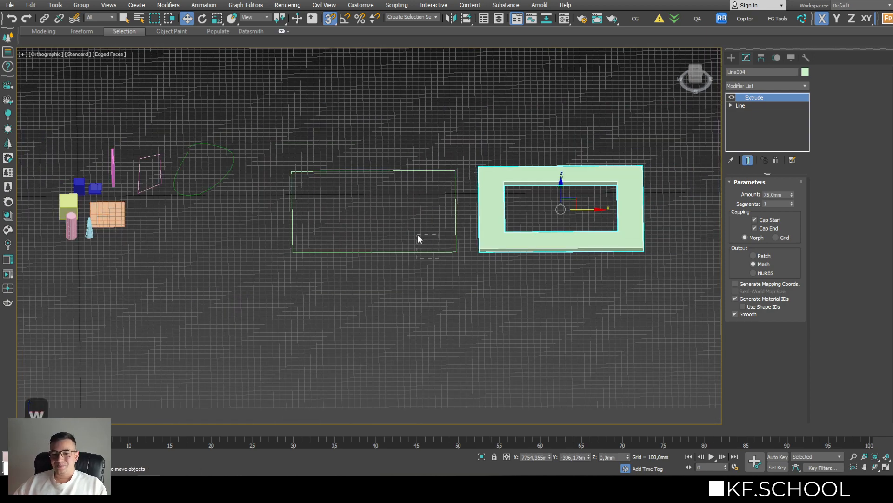
{"action": "left_click", "coordinate": [418, 238]}
{"action": "mouse_move", "coordinate": [418, 238]}
{"action": "middle_mouse_down", "text": "alt"}
{"action": "mouse_move", "coordinate": [409, 239]}
{"action": "mouse_move", "coordinate": [435, 234]}
{"action": "middle_mouse_up", "text": "alt"}
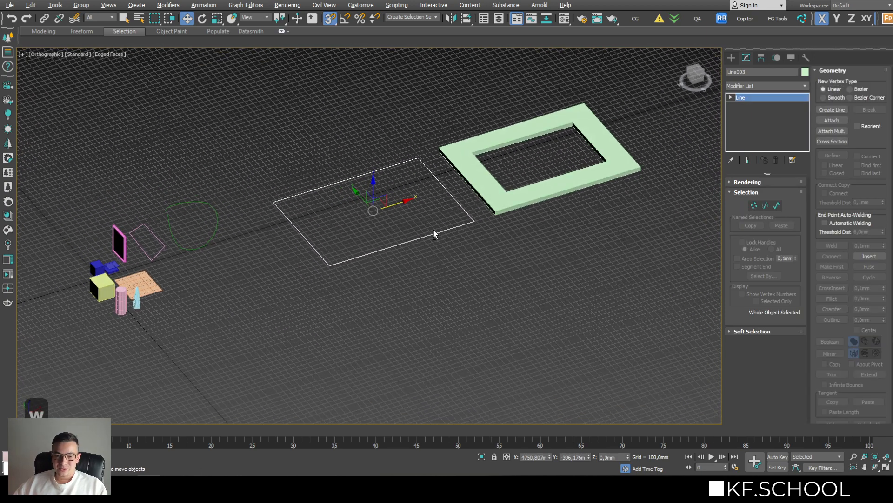
{"action": "left_click", "coordinate": [791, 86]}
{"action": "scroll", "coordinate": [785, 226], "scroll_direction": "down", "scroll_amount": 5}
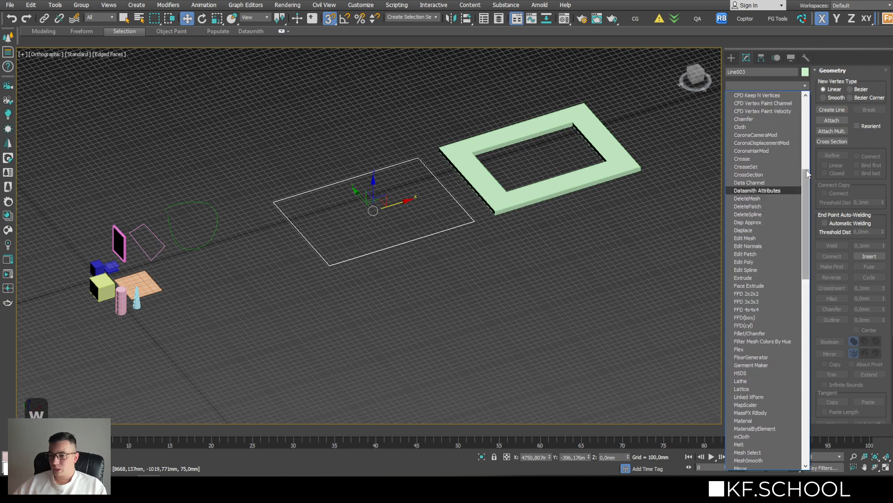
{"action": "left_click_drag", "start_coordinate": [808, 173], "coordinate": [806, 289]}
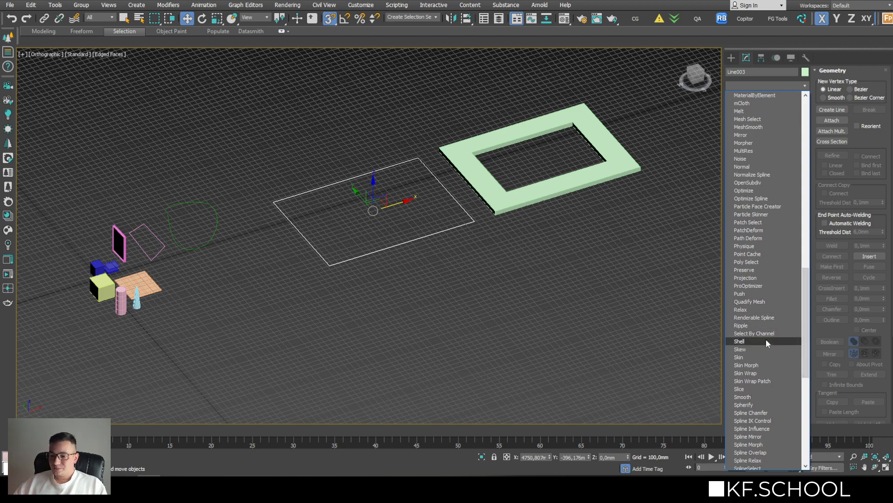
{"action": "scroll", "coordinate": [766, 339], "scroll_direction": "down", "scroll_amount": 2}
{"action": "scroll", "coordinate": [766, 340], "scroll_direction": "down", "scroll_amount": 2}
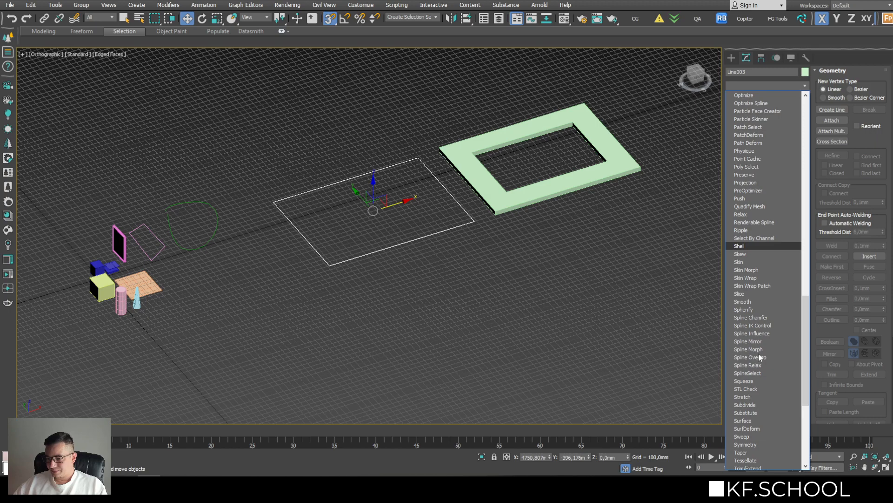
{"action": "left_click", "coordinate": [742, 436]}
- Set the built-in section of the rectangle's Sweep to Bar
{"action": "scroll", "coordinate": [344, 149], "scroll_direction": "up", "scroll_amount": 5}
{"action": "scroll", "coordinate": [372, 185], "scroll_direction": "down", "scroll_amount": 4}
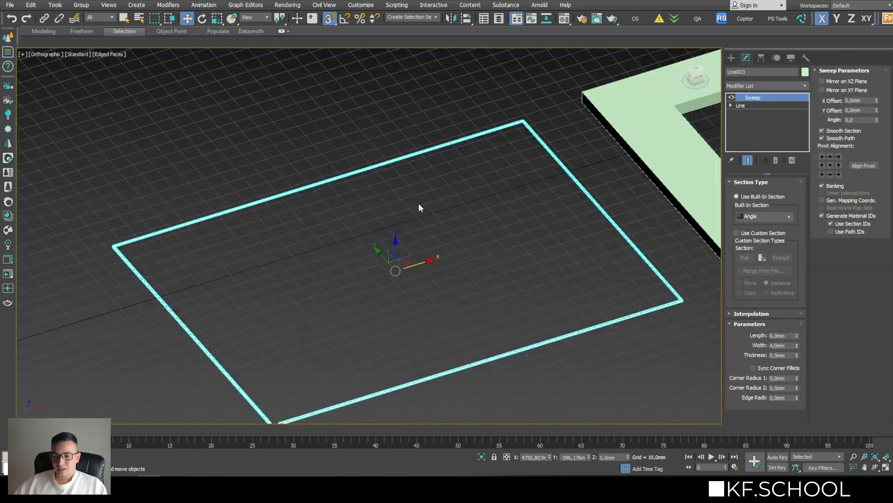
{"action": "middle_click_drag", "start_coordinate": [418, 203], "coordinate": [494, 220], "text": "alt"}
{"action": "scroll", "coordinate": [614, 300], "scroll_direction": "up", "scroll_amount": 5}
{"action": "scroll", "coordinate": [542, 214], "scroll_direction": "up", "scroll_amount": 4}
{"action": "scroll", "coordinate": [541, 214], "scroll_direction": "up", "scroll_amount": 8}
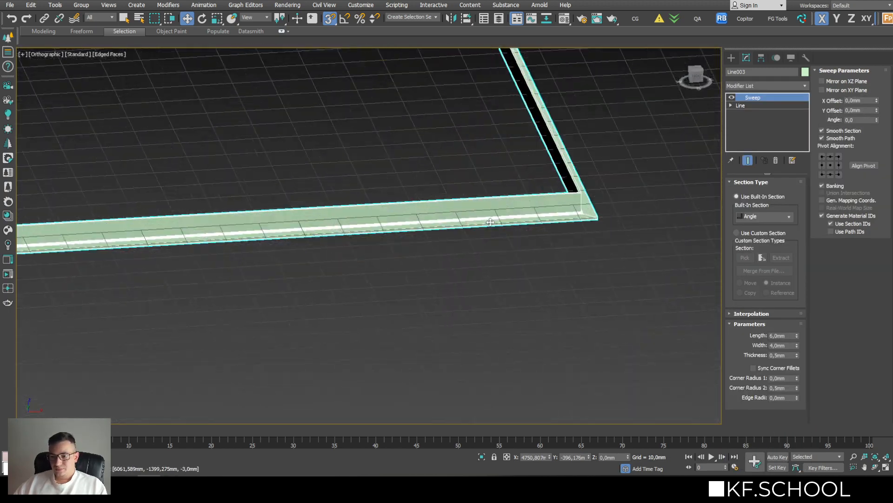
{"action": "scroll", "coordinate": [581, 274], "scroll_direction": "down", "scroll_amount": 2}
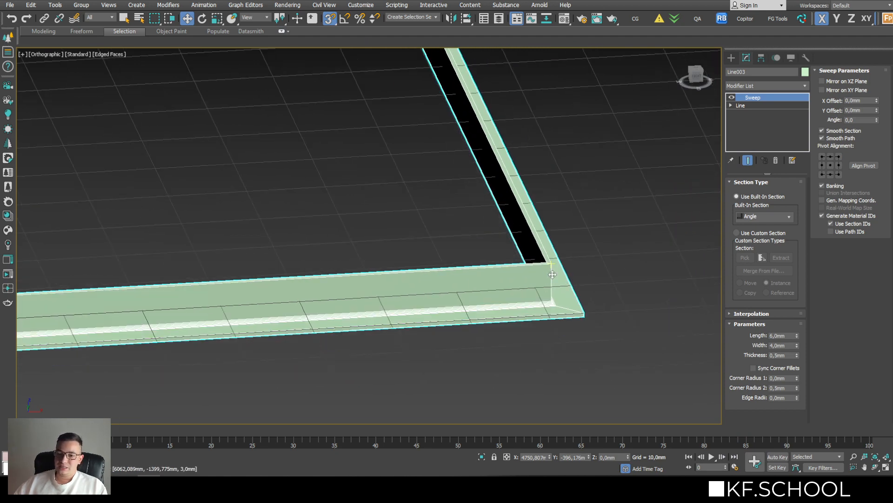
{"action": "left_click", "coordinate": [789, 217]}
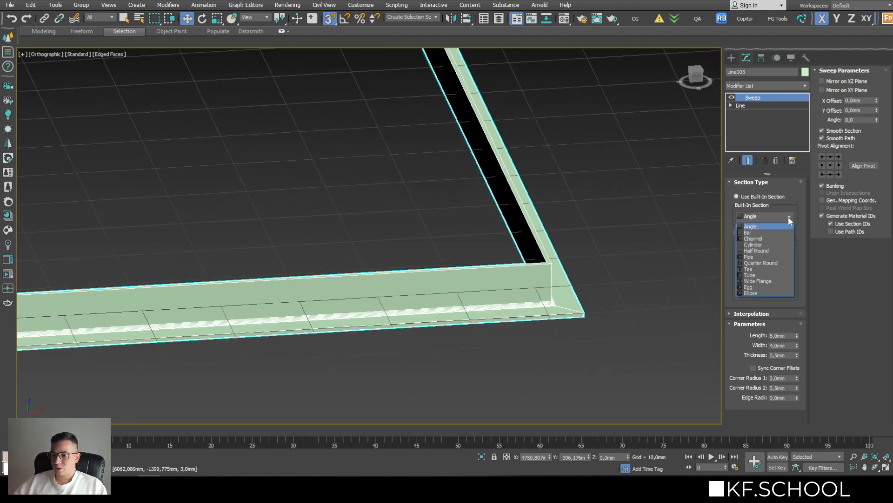
{"action": "left_click", "coordinate": [762, 232]}
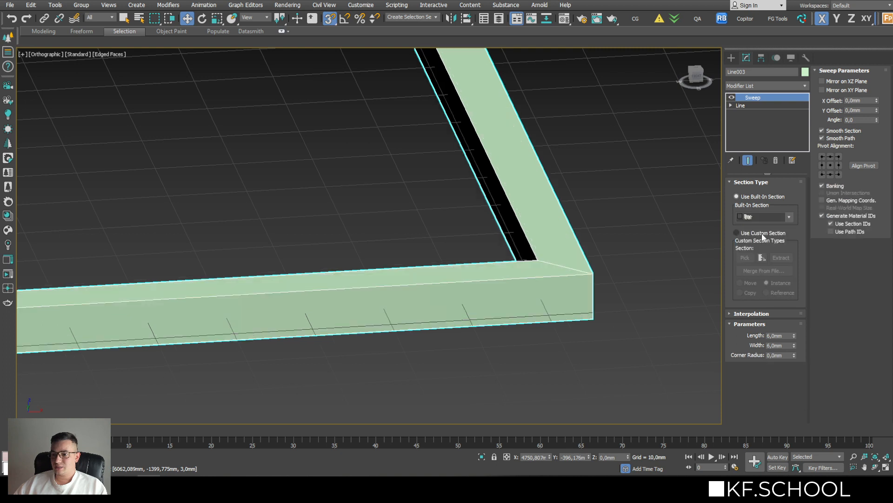
- Set the Length of the Sweep's bar section to 100 mm
{"action": "double_click", "coordinate": [775, 335]}
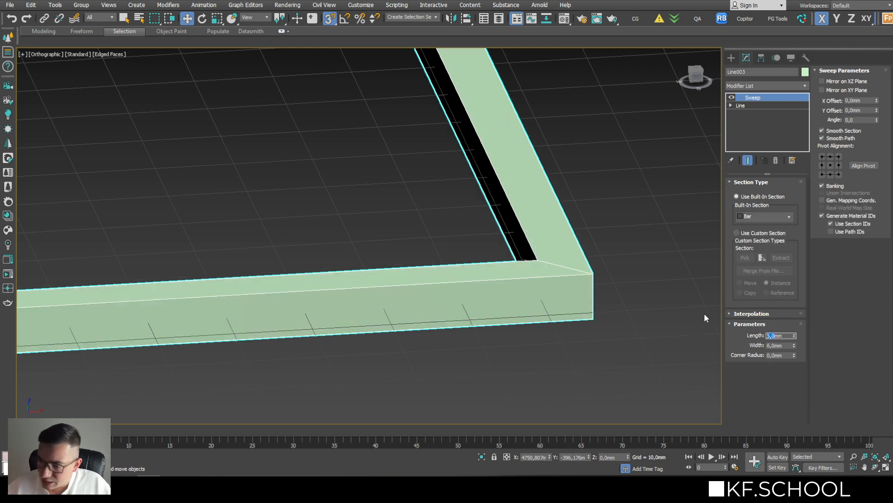
{"action": "type", "text": "100"}
{"action": "key", "text": "Return"}
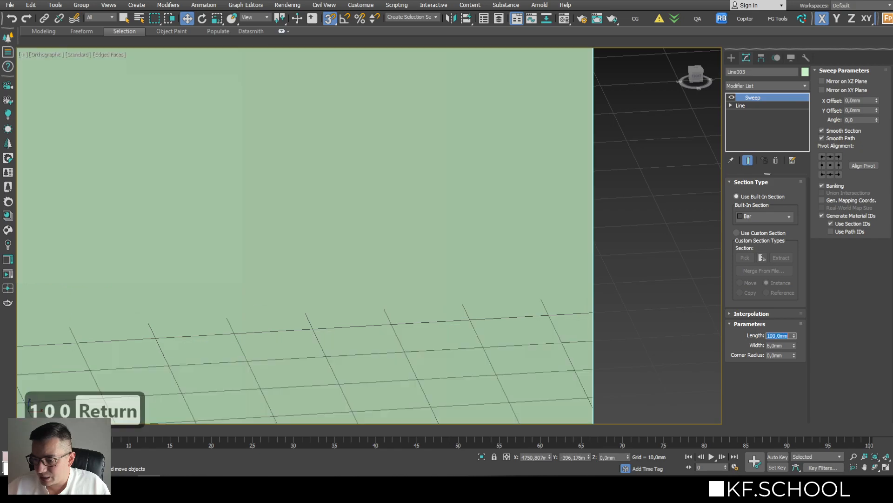
- Examine the swept rectangle's profile, corners and overall shape from several angles
{"action": "scroll", "coordinate": [339, 297], "scroll_direction": "down", "scroll_amount": 9}
{"action": "middle_click_drag", "start_coordinate": [339, 298], "coordinate": [365, 280], "text": "alt"}
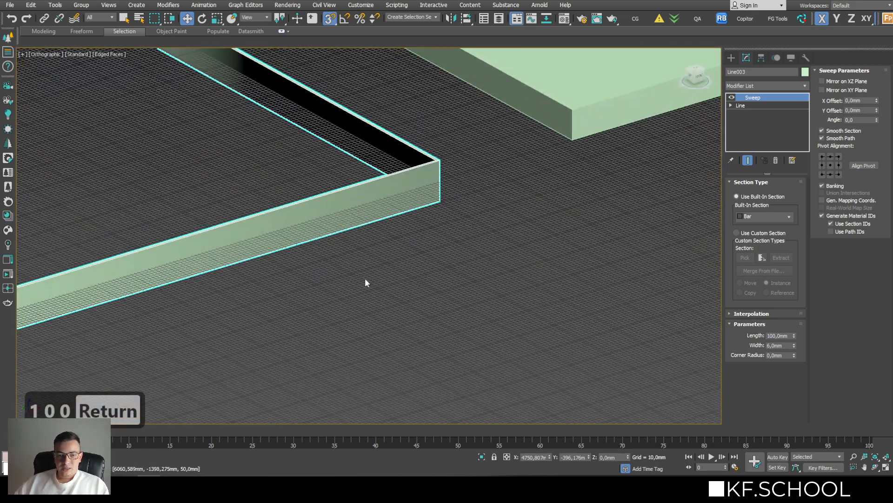
{"action": "middle_click_drag", "start_coordinate": [349, 170], "coordinate": [469, 328]}
{"action": "scroll", "coordinate": [537, 330], "scroll_direction": "down", "scroll_amount": 3}
{"action": "middle_click_drag", "start_coordinate": [288, 273], "coordinate": [428, 250]}
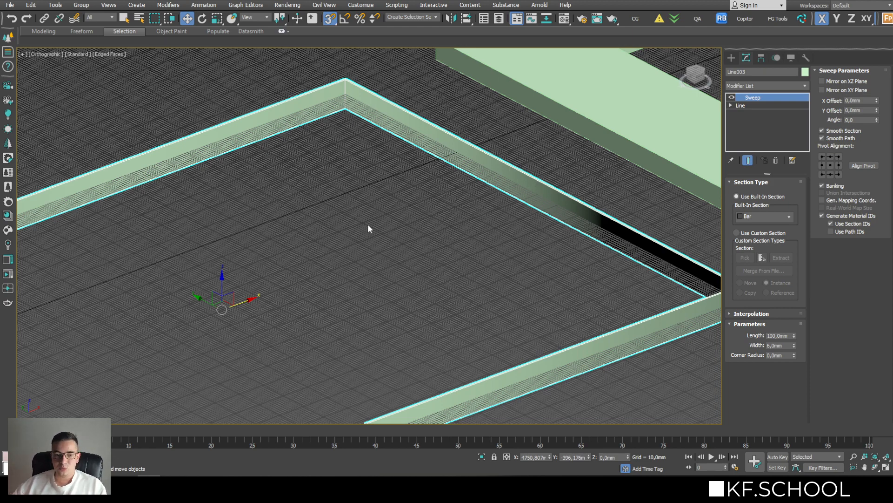
{"action": "scroll", "coordinate": [367, 224], "scroll_direction": "down", "scroll_amount": 6}
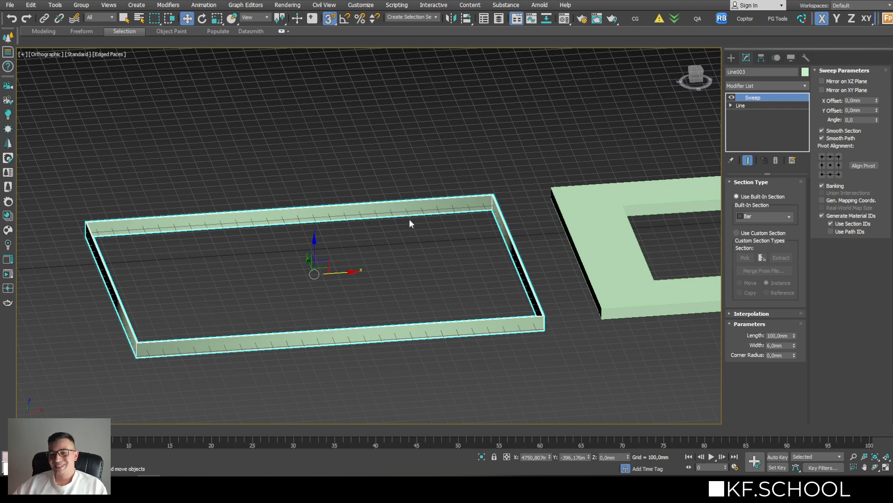
{"action": "middle_click_drag", "start_coordinate": [409, 223], "coordinate": [407, 258], "text": "alt"}
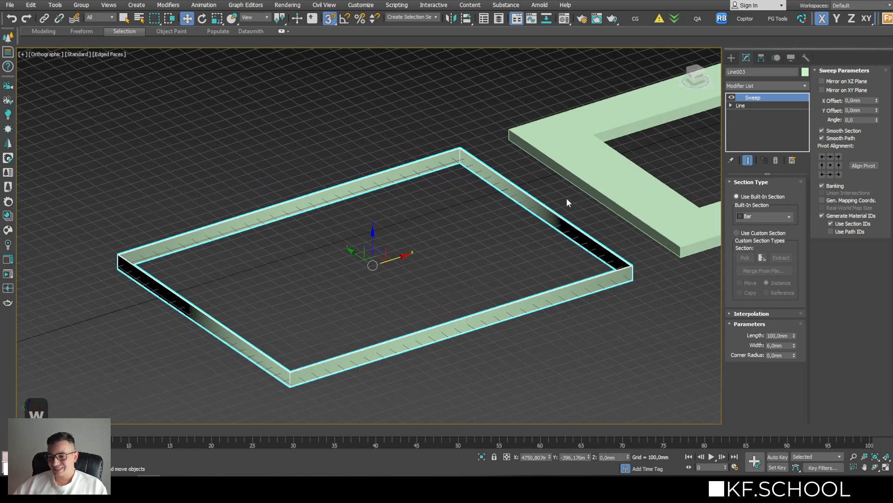
{"action": "middle_click_drag", "start_coordinate": [567, 202], "coordinate": [373, 238], "text": "alt"}
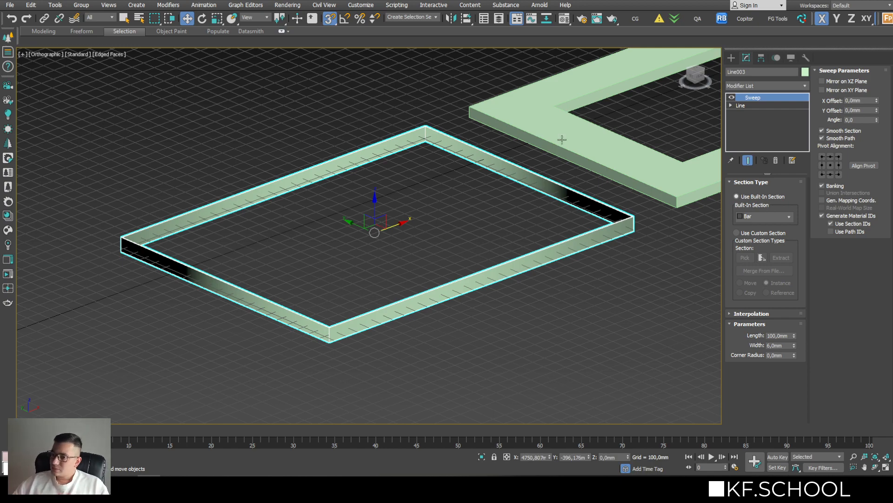
- Create a spherical CoronaLight with a radius of about 627 mm on the grid in front of the two rectangular frames
{"action": "left_click", "coordinate": [732, 57]}
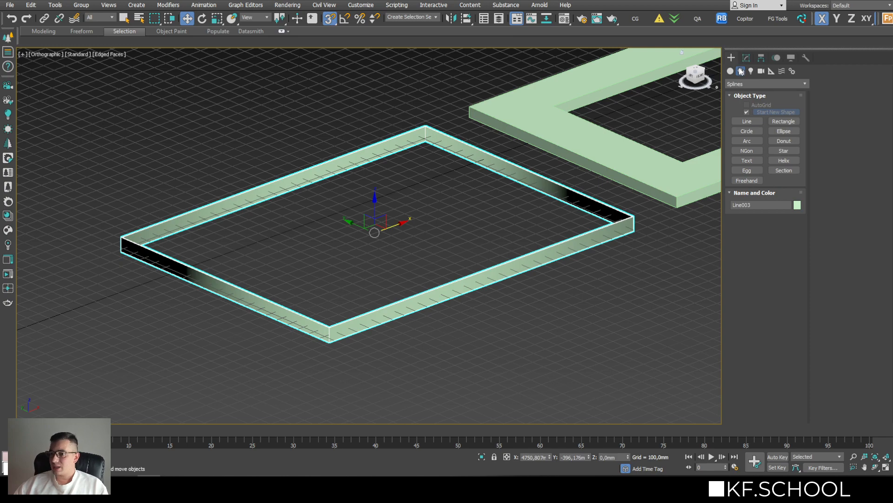
{"action": "left_click", "coordinate": [751, 71]}
{"action": "scroll", "coordinate": [525, 192], "scroll_direction": "down", "scroll_amount": 5}
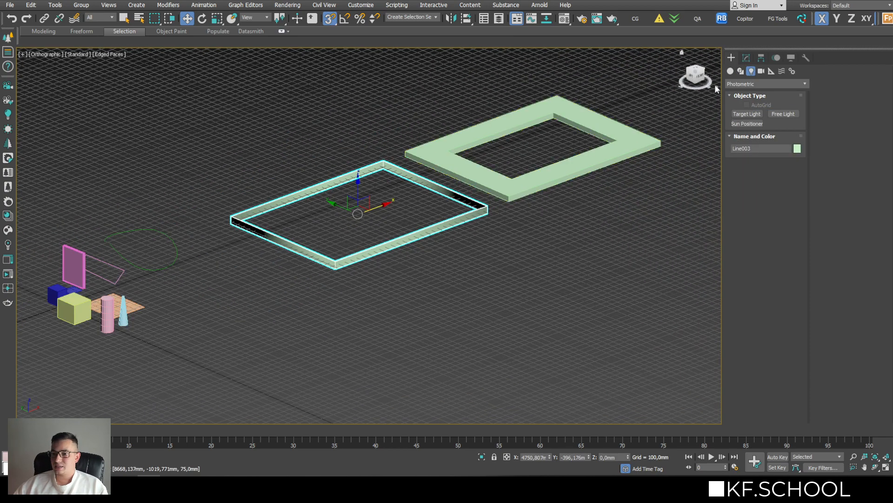
{"action": "left_click", "coordinate": [745, 86]}
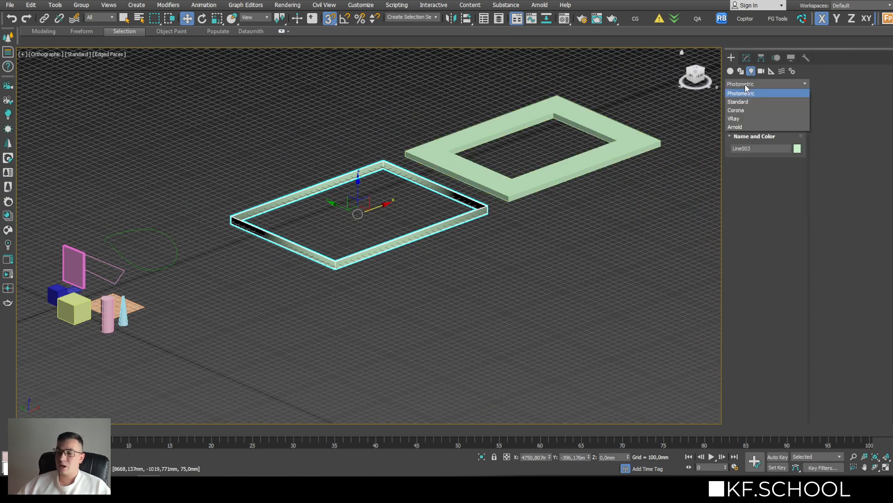
{"action": "left_click", "coordinate": [742, 113]}
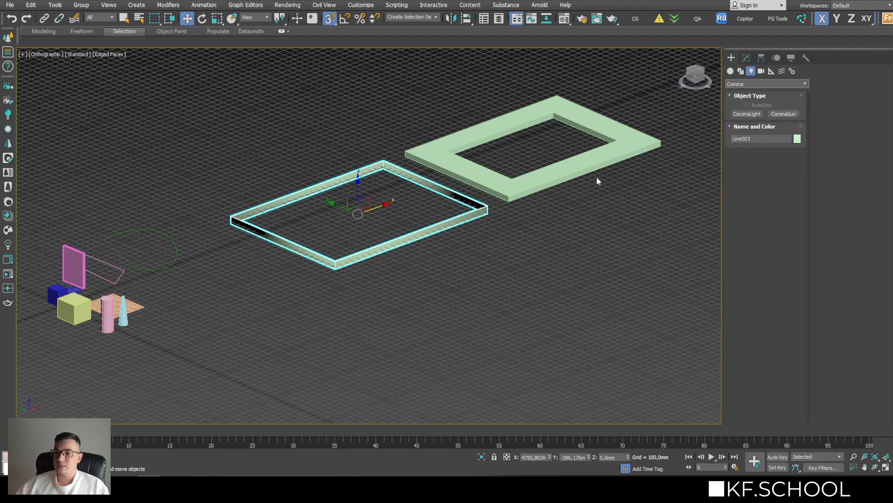
{"action": "middle_click_drag", "start_coordinate": [471, 247], "coordinate": [471, 194]}
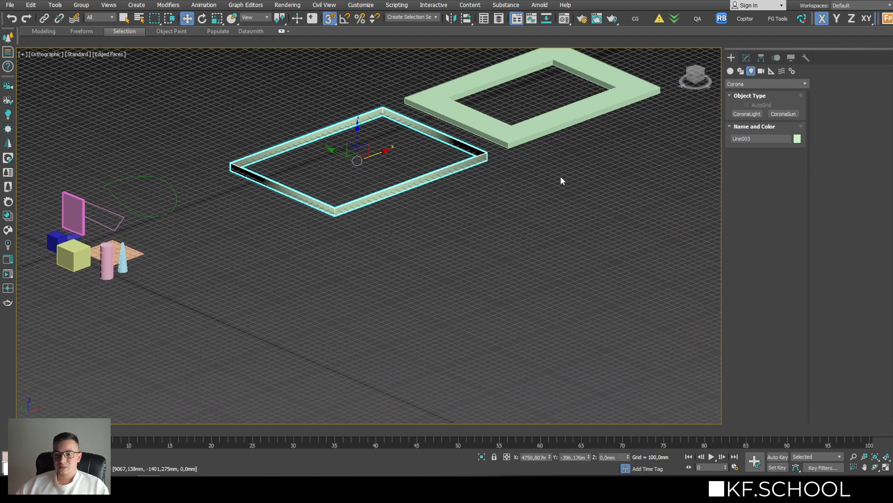
{"action": "middle_click_drag", "start_coordinate": [535, 202], "coordinate": [458, 234]}
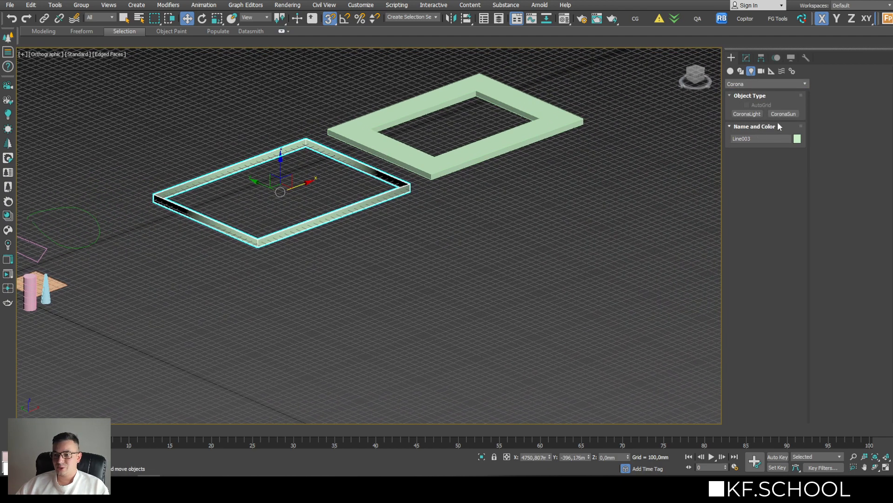
{"action": "left_click", "coordinate": [752, 116]}
{"action": "left_click_drag", "start_coordinate": [470, 271], "coordinate": [523, 268]}
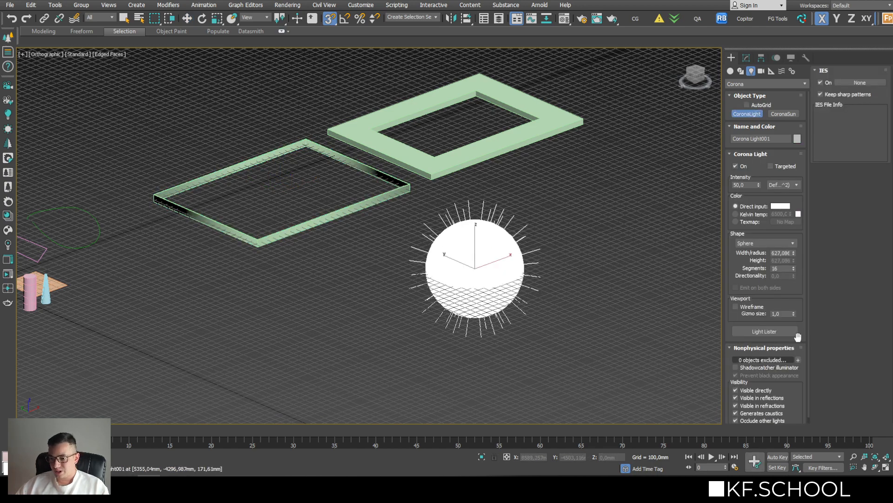
- Try the Rectangle, Disk, Cylinder and Sphere shapes in turn on the new Corona light
{"action": "left_click", "coordinate": [756, 244]}
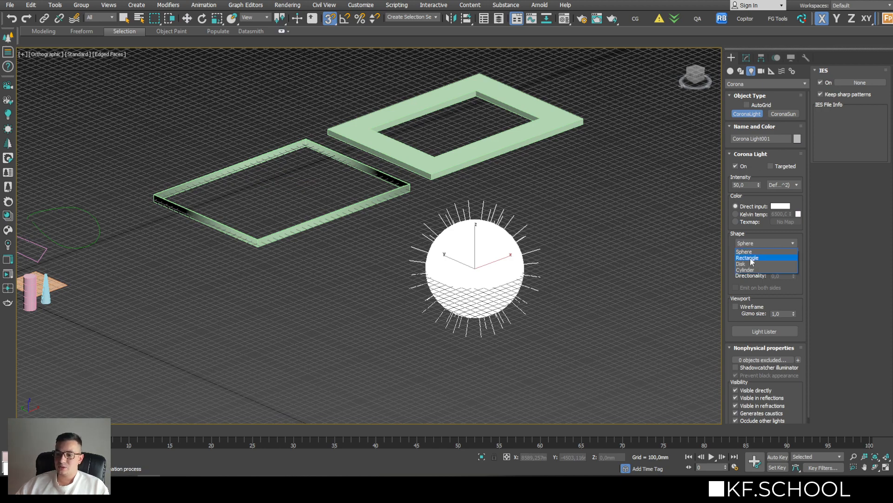
{"action": "left_click", "coordinate": [751, 258]}
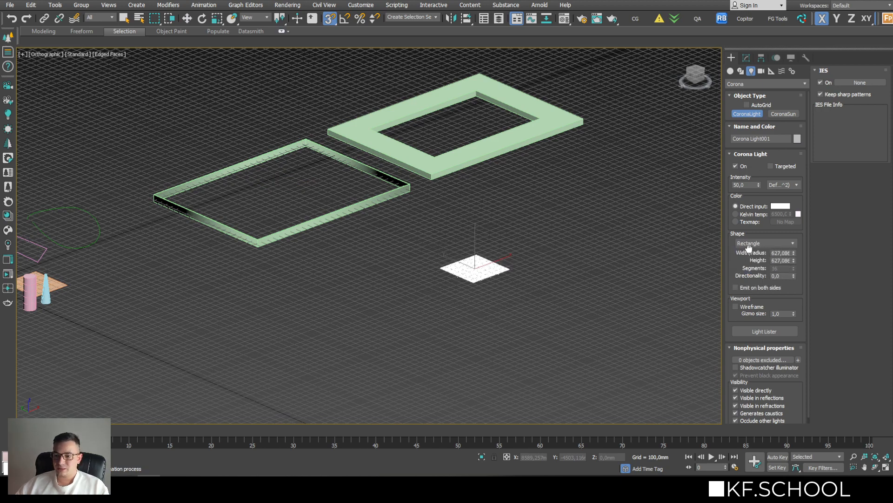
{"action": "left_click", "coordinate": [749, 244]}
{"action": "left_click", "coordinate": [747, 264]}
{"action": "left_click", "coordinate": [757, 243]}
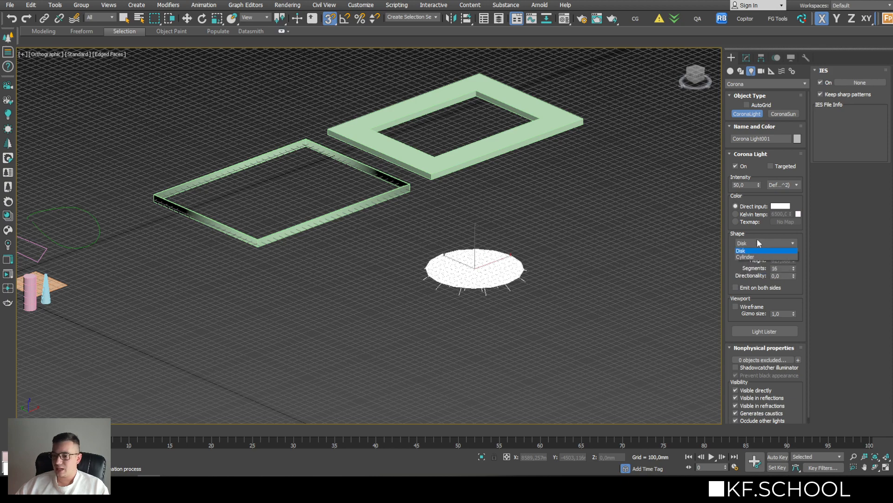
{"action": "left_click", "coordinate": [745, 256]}
{"action": "scroll", "coordinate": [547, 237], "scroll_direction": "up", "scroll_amount": 2}
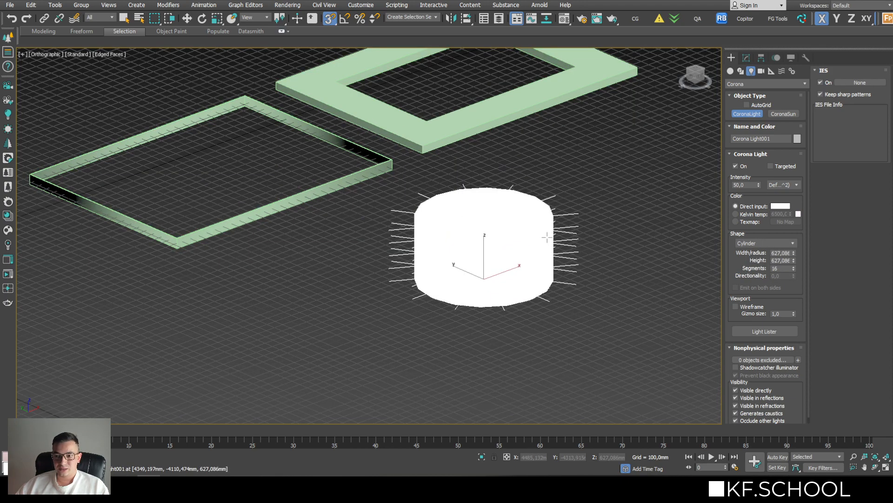
{"action": "left_click", "coordinate": [752, 243]}
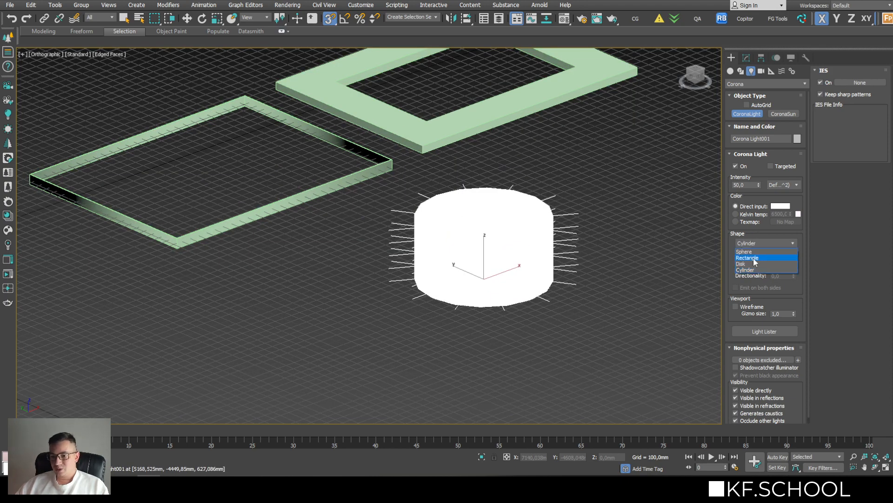
{"action": "left_click", "coordinate": [754, 252]}
- Set the Corona light's shape to Disk
{"action": "left_click", "coordinate": [755, 242]}
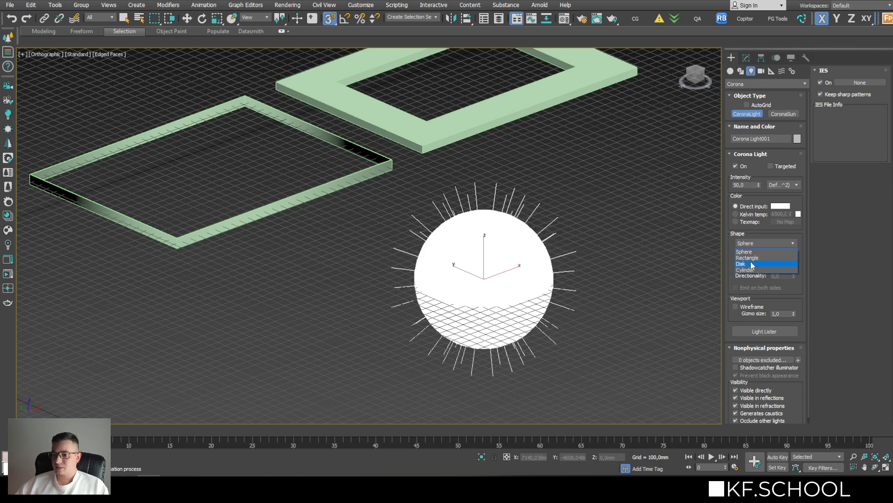
{"action": "left_click", "coordinate": [752, 264]}
{"action": "scroll", "coordinate": [526, 275], "scroll_direction": "up", "scroll_amount": 2}
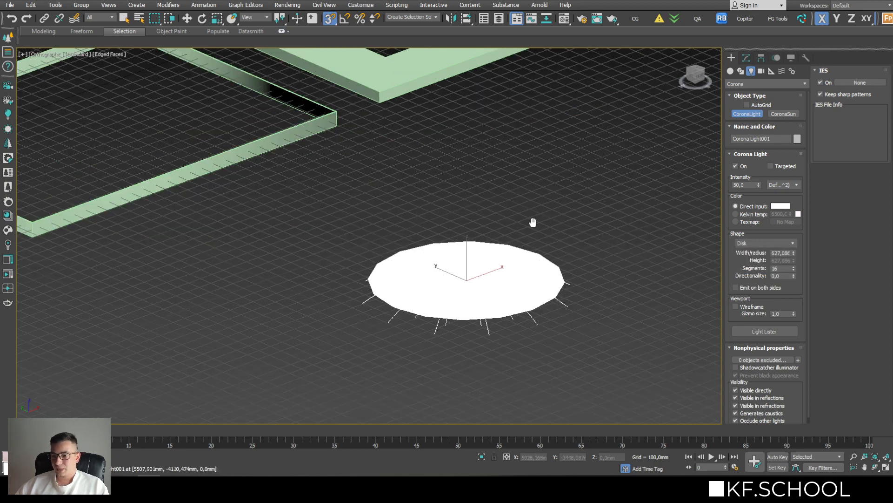
- Create a targeted CoronaSun with its target on the grid between the extruded frame and the disk light
{"action": "scroll", "coordinate": [532, 224], "scroll_direction": "down", "scroll_amount": 5}
{"action": "left_click", "coordinate": [785, 117]}
{"action": "middle_click_drag", "start_coordinate": [472, 215], "coordinate": [409, 259]}
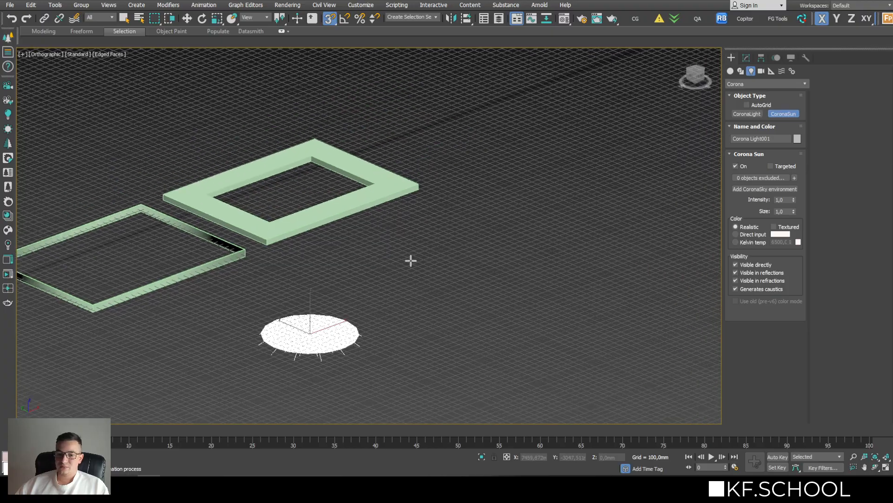
{"action": "left_click_drag", "start_coordinate": [409, 259], "coordinate": [597, 199]}
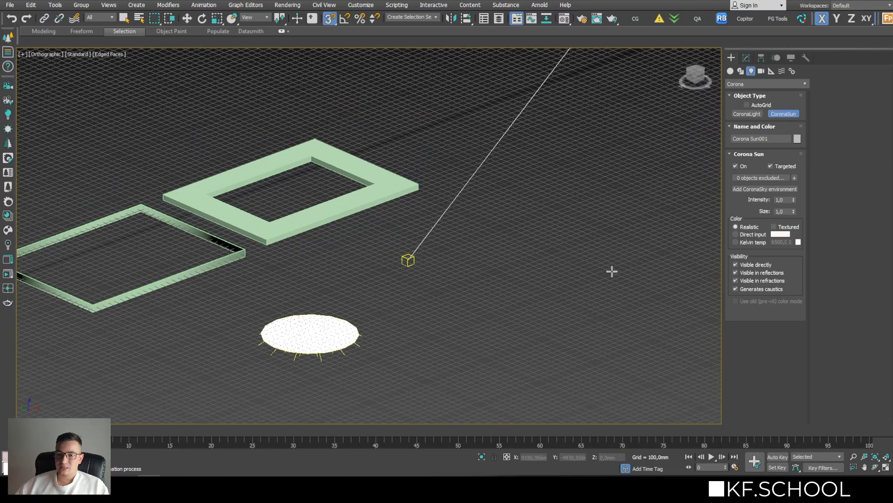
- Set the Corona sun's size to 2.99
{"action": "scroll", "coordinate": [512, 302], "scroll_direction": "down", "scroll_amount": 3}
{"action": "middle_click_drag", "start_coordinate": [512, 301], "coordinate": [679, 257], "text": "alt"}
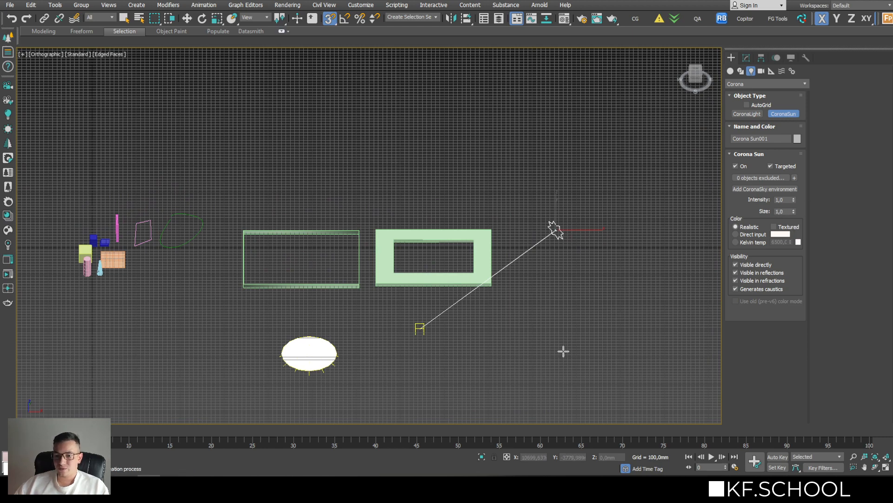
{"action": "left_click_drag", "start_coordinate": [793, 211], "coordinate": [772, 119]}
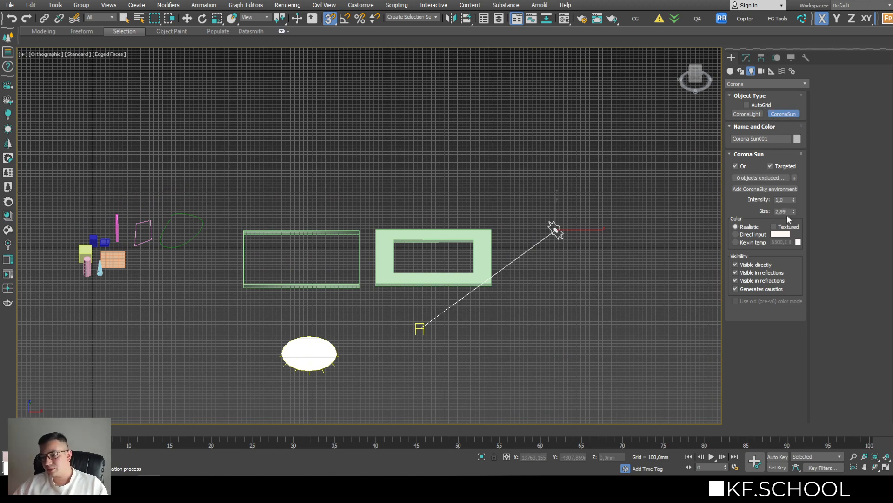
- Set the Corona sun's size to 1000
{"action": "type", "text": "1"}
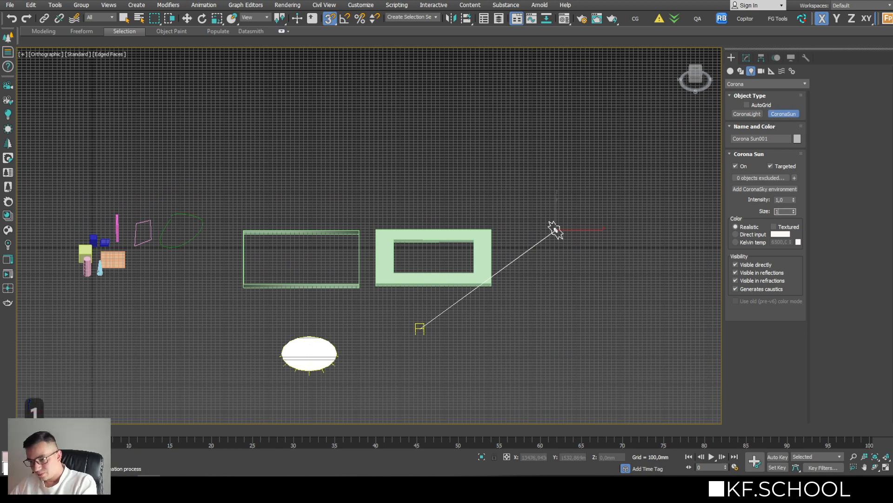
{"action": "type", "text": "000"}
{"action": "key", "text": "Return"}
{"action": "middle_click_drag", "start_coordinate": [505, 158], "coordinate": [521, 149], "text": "alt"}
{"action": "scroll", "coordinate": [521, 149], "scroll_direction": "down", "scroll_amount": 5}
- Create a targeted CoronaCam beside the thin swept frame with a target distance of about 2740 mm
{"action": "left_click", "coordinate": [761, 71]}
{"action": "key", "text": "w"}
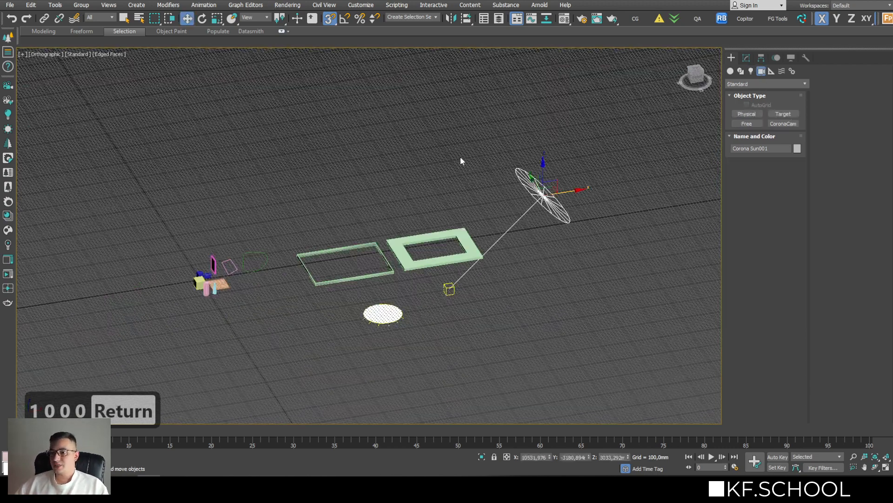
{"action": "middle_click_drag", "start_coordinate": [460, 156], "coordinate": [543, 140]}
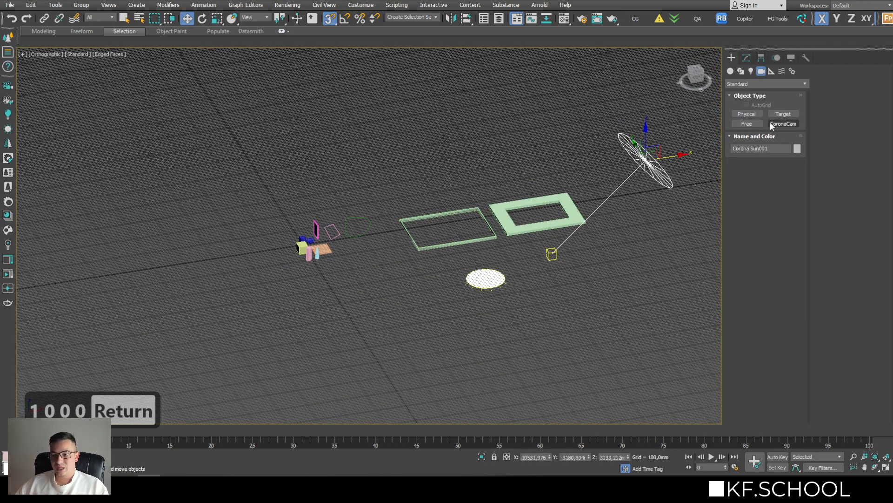
{"action": "left_click", "coordinate": [770, 124]}
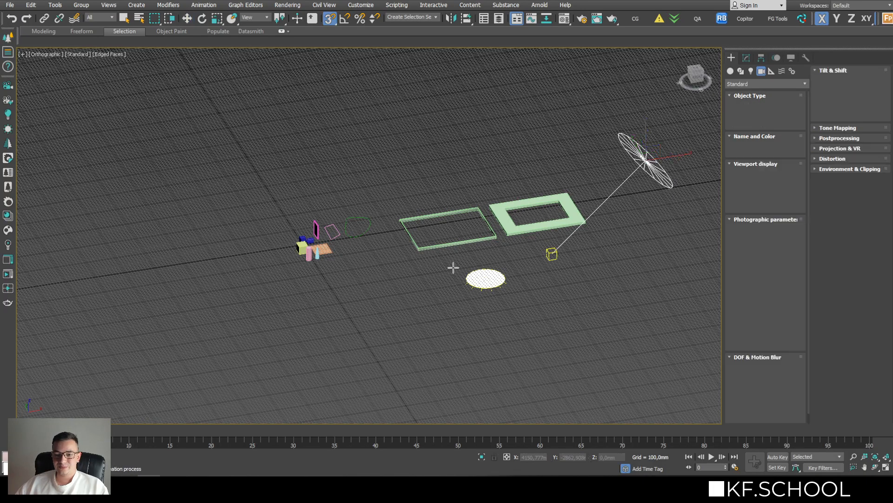
{"action": "middle_click_drag", "start_coordinate": [452, 265], "coordinate": [524, 188]}
{"action": "left_click_drag", "start_coordinate": [438, 232], "coordinate": [451, 191]}
- Switch between the scene view and the new Corona camera's view, finishing in the camera view
{"action": "middle_click_drag", "start_coordinate": [471, 194], "coordinate": [686, 120], "text": "alt"}
{"action": "scroll", "coordinate": [441, 203], "scroll_direction": "up", "scroll_amount": 2}
{"action": "middle_click_drag", "start_coordinate": [616, 212], "coordinate": [359, 216], "text": "alt"}
{"action": "key", "text": "c"}
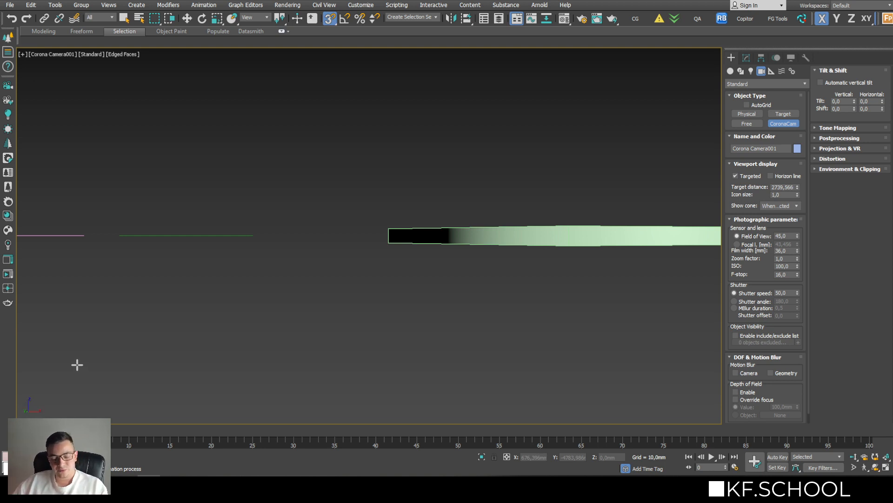
{"action": "key", "text": "t"}
{"action": "scroll", "coordinate": [283, 271], "scroll_direction": "down", "scroll_amount": 6}
{"action": "middle_click_drag", "start_coordinate": [285, 270], "coordinate": [309, 244], "text": "alt"}
{"action": "key", "text": "c"}
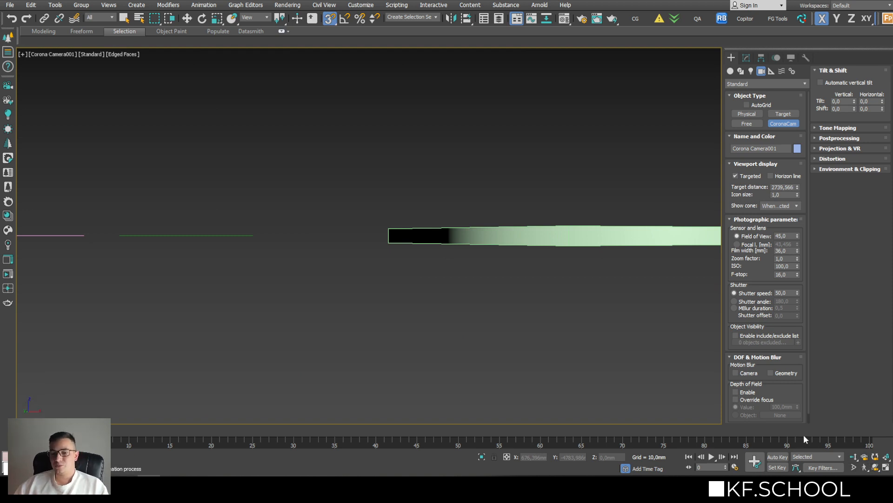
- Orbit the Corona camera until the whole swept frame is in shot from above, and show the camera's parameters
{"action": "left_click", "coordinate": [874, 468]}
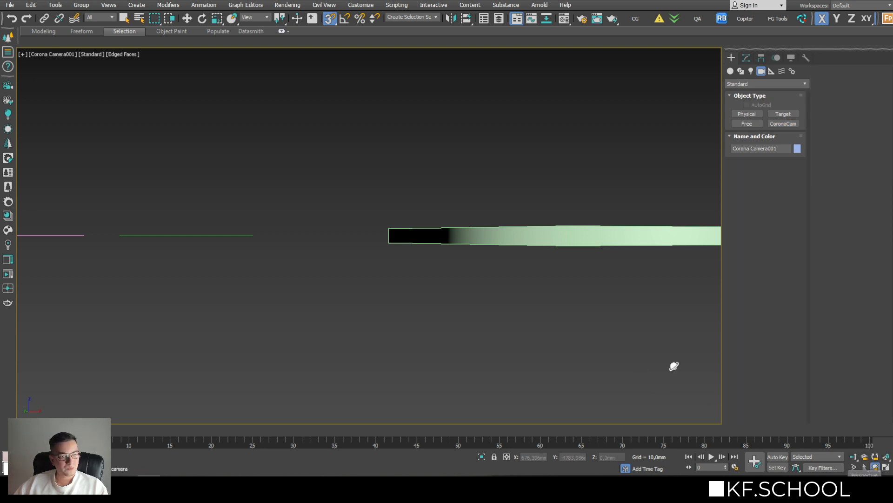
{"action": "left_click_drag", "start_coordinate": [456, 259], "coordinate": [473, 287]}
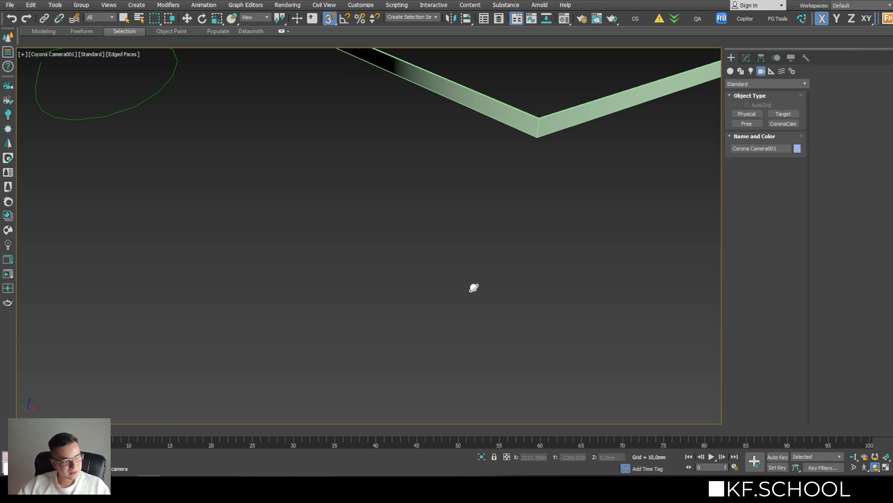
{"action": "left_click_drag", "start_coordinate": [474, 288], "coordinate": [694, 167]}
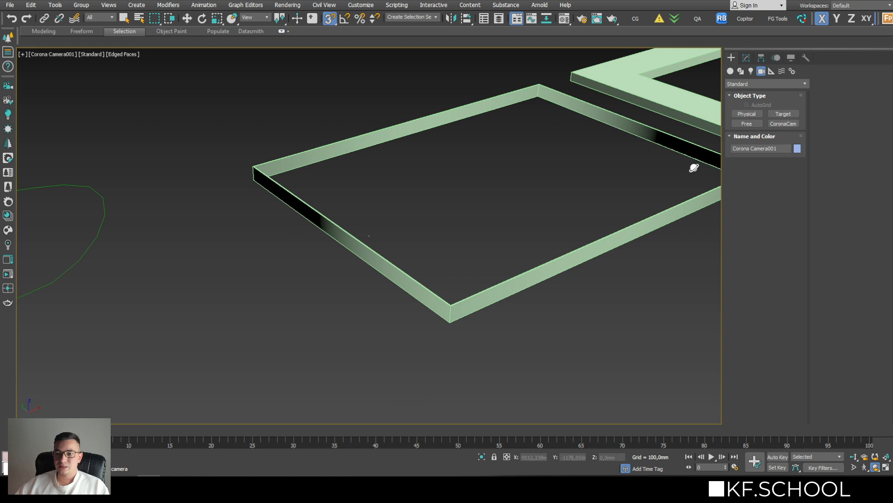
{"action": "left_click", "coordinate": [746, 57]}
{"action": "left_click_drag", "start_coordinate": [459, 191], "coordinate": [393, 232]}
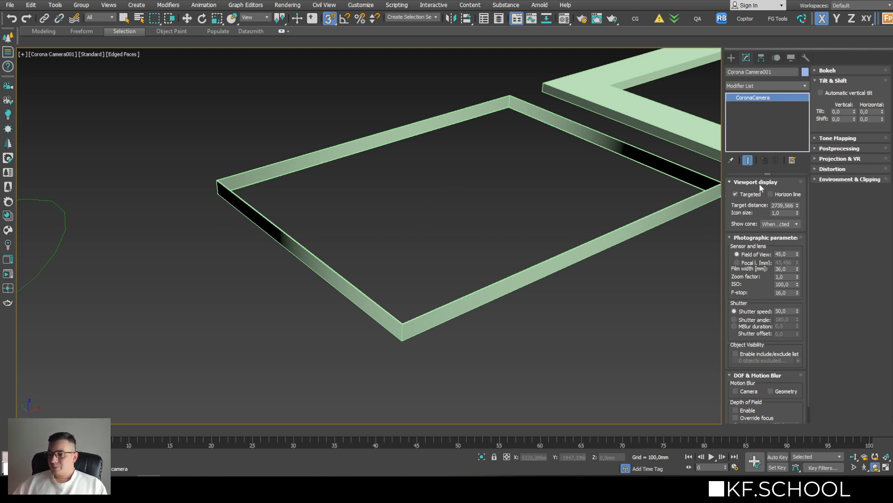
{"action": "middle_click_drag", "start_coordinate": [518, 285], "coordinate": [421, 288]}
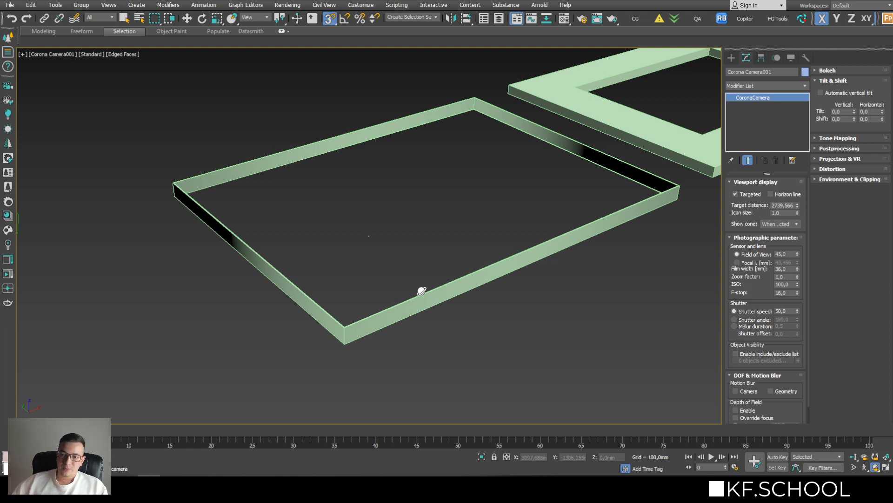
- Review the object types offered under Helpers, Space Warps and Systems, and return to the Corona camera's parameters
{"action": "left_click", "coordinate": [732, 57]}
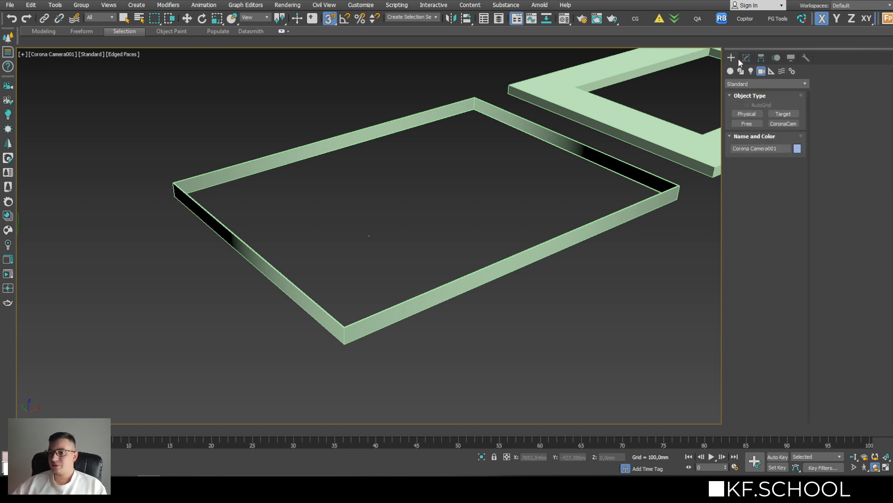
{"action": "left_click", "coordinate": [771, 71]}
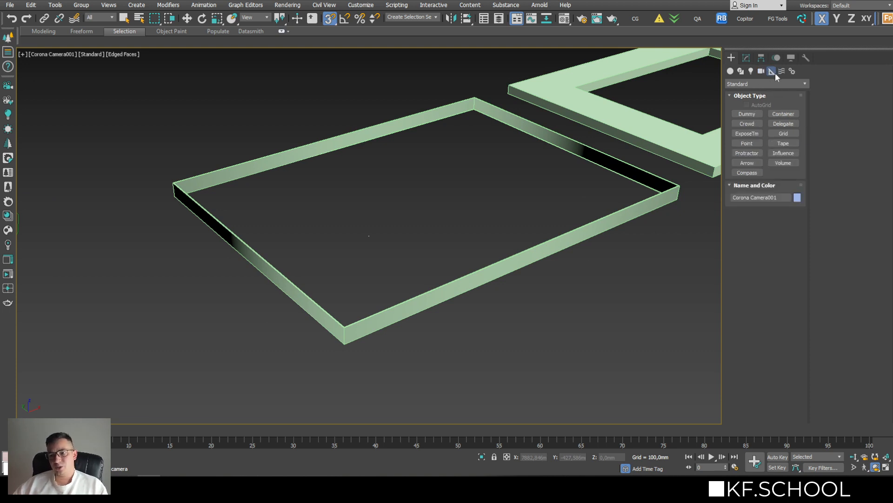
{"action": "left_click", "coordinate": [781, 72]}
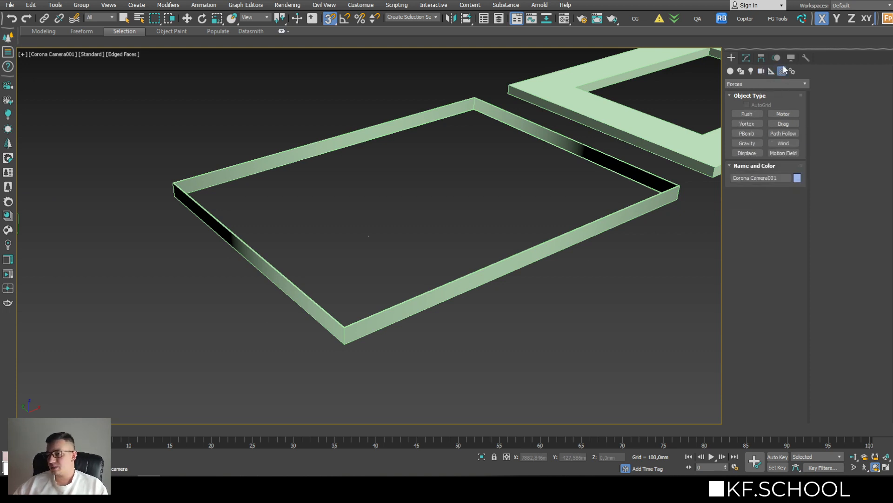
{"action": "left_click", "coordinate": [792, 72]}
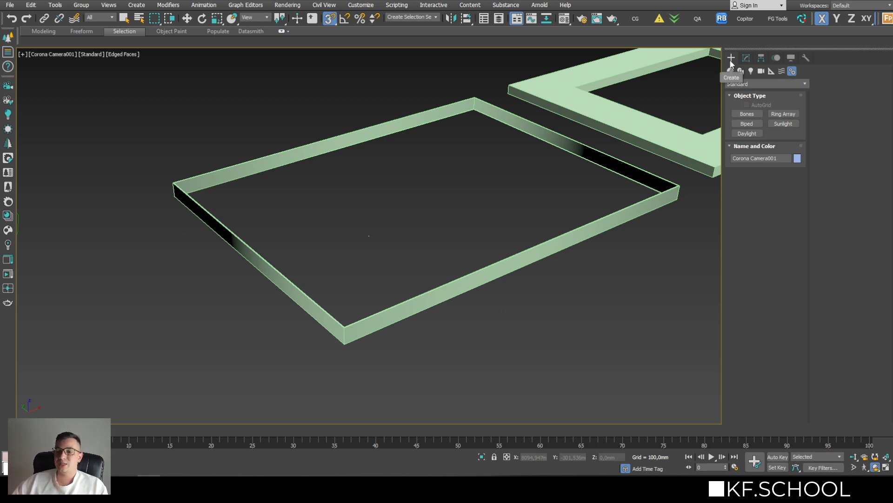
{"action": "left_click", "coordinate": [747, 60]}
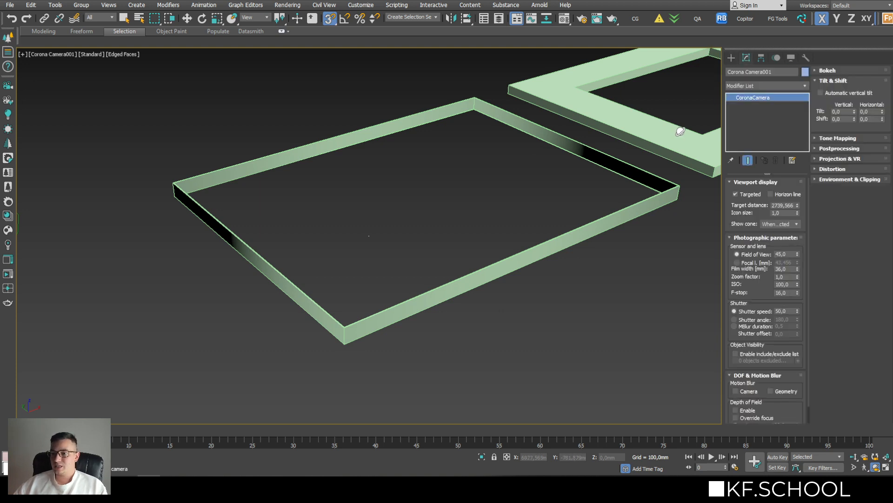
- Leave the camera view for an angled orthographic overview of the scene and turn snapping off with the Move tool active
{"action": "left_click_drag", "start_coordinate": [445, 259], "coordinate": [475, 204]}
{"action": "key", "text": "t"}
{"action": "key", "text": "z"}
{"action": "scroll", "coordinate": [438, 267], "scroll_direction": "down", "scroll_amount": 5}
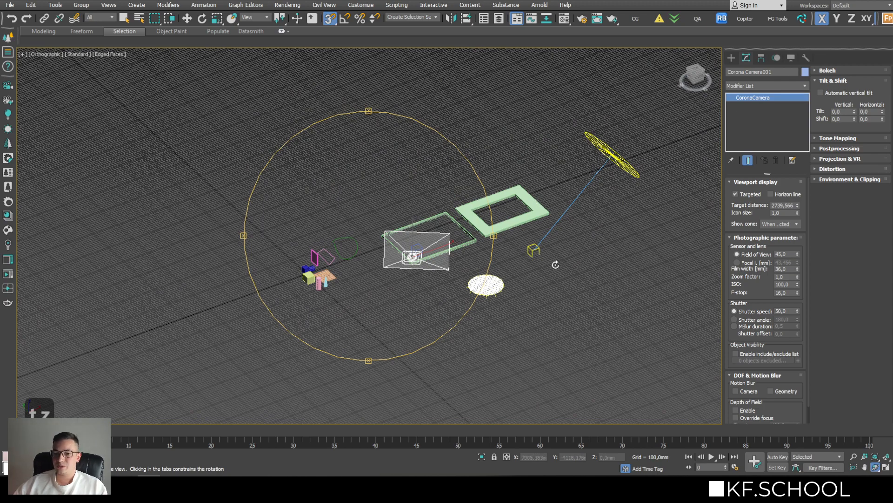
{"action": "left_click_drag", "start_coordinate": [554, 262], "coordinate": [454, 260]}
{"action": "key", "text": "s"}
{"action": "key", "text": "w"}
{"action": "scroll", "coordinate": [418, 235], "scroll_direction": "up", "scroll_amount": 5}
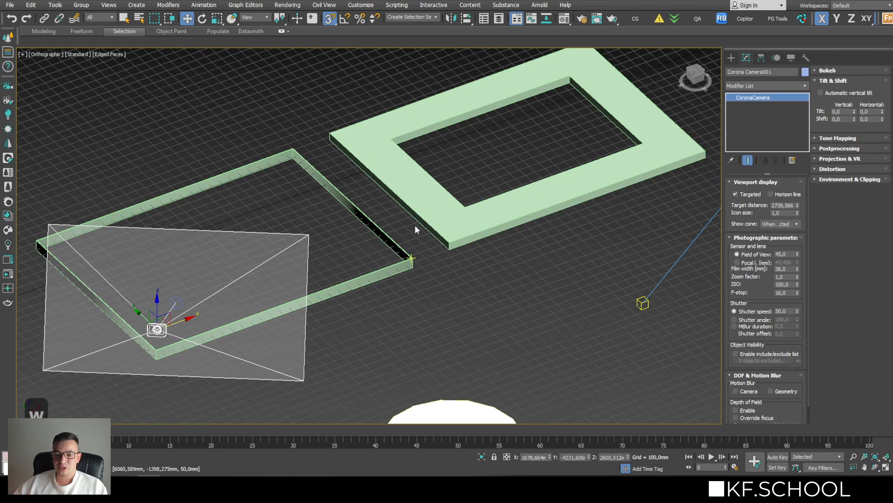
- Select the wide extruded frame, then the thin swept frame, and examine the latter's Sweep modifier parameters
{"action": "left_click", "coordinate": [466, 226]}
{"action": "middle_click_drag", "start_coordinate": [467, 227], "coordinate": [573, 204], "text": "alt"}
{"action": "left_click", "coordinate": [732, 58]}
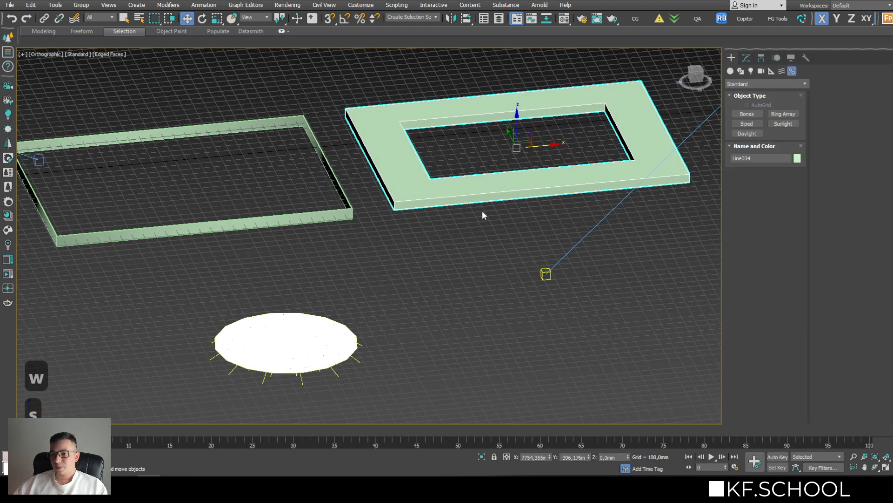
{"action": "left_click", "coordinate": [340, 204]}
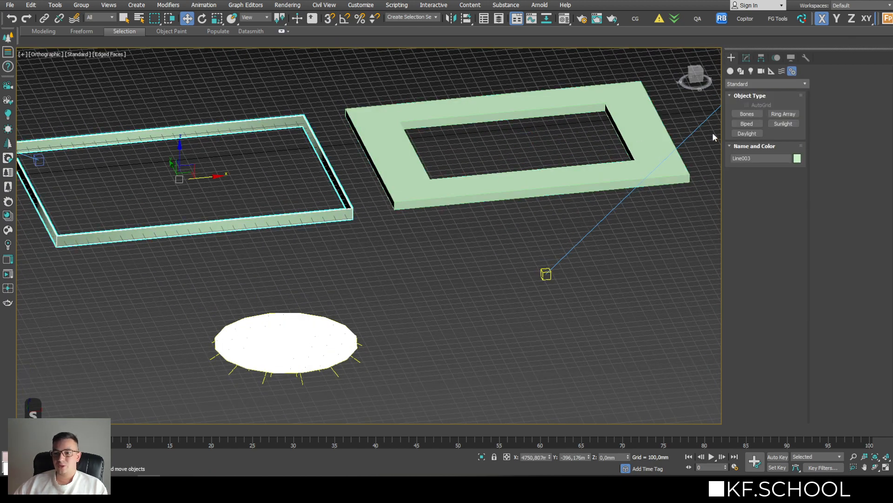
{"action": "left_click", "coordinate": [747, 57]}
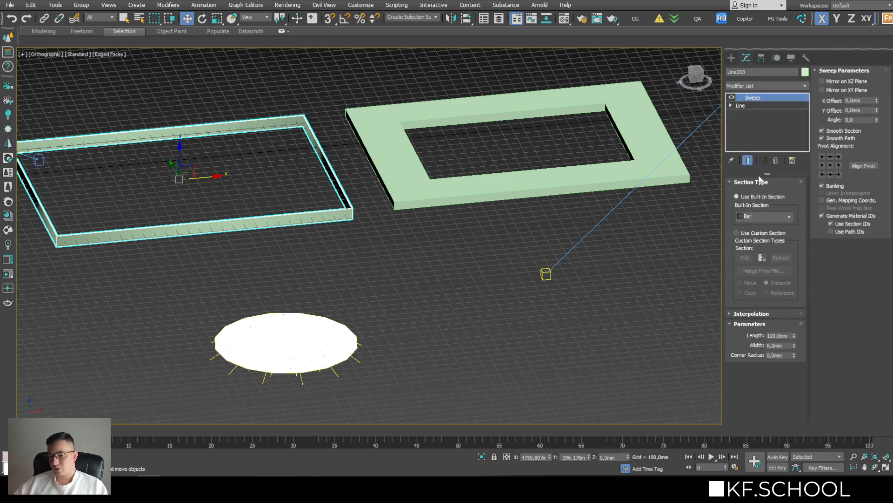
{"action": "middle_click_drag", "start_coordinate": [422, 230], "coordinate": [436, 241], "text": "alt"}
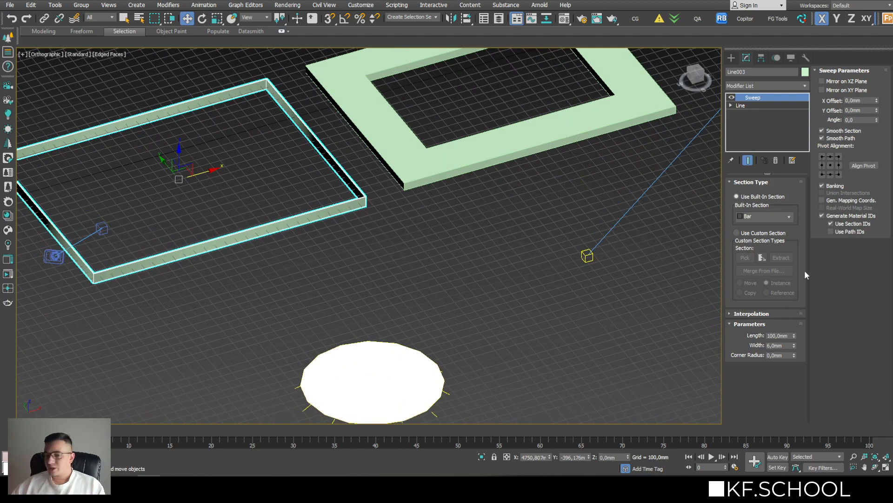
{"action": "scroll", "coordinate": [450, 190], "scroll_direction": "down", "scroll_amount": 5}
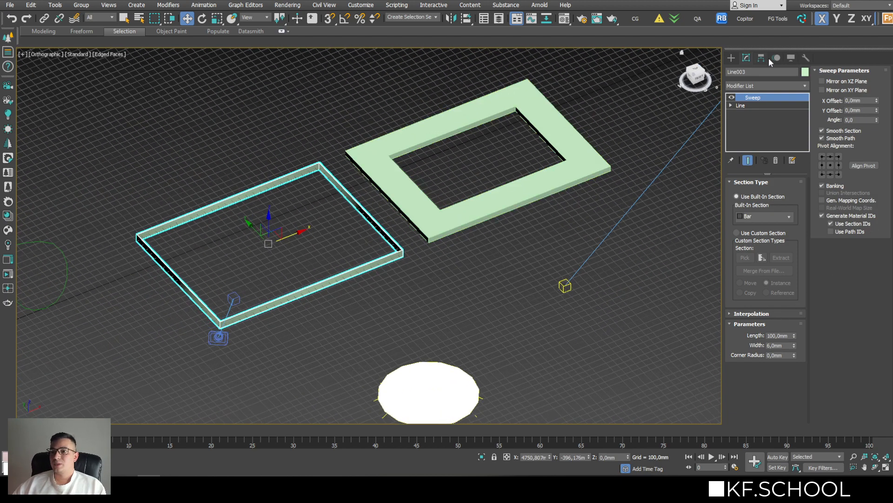
- Examine the pivot adjustment options and the pivot's location on the thin swept frame
{"action": "left_click", "coordinate": [762, 57]}
{"action": "middle_click_drag", "start_coordinate": [515, 200], "coordinate": [523, 169]}
{"action": "scroll", "coordinate": [598, 187], "scroll_direction": "down", "scroll_amount": 3}
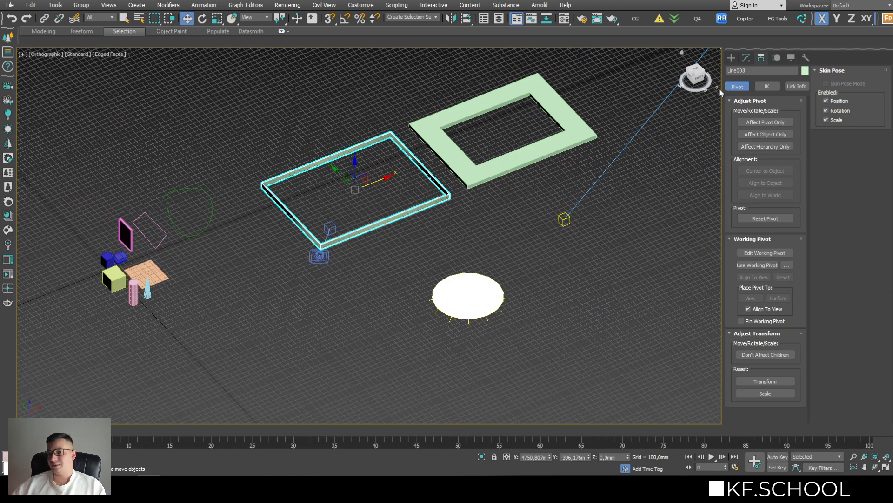
{"action": "middle_click_drag", "start_coordinate": [364, 183], "coordinate": [484, 201]}
{"action": "scroll", "coordinate": [506, 193], "scroll_direction": "up", "scroll_amount": 5}
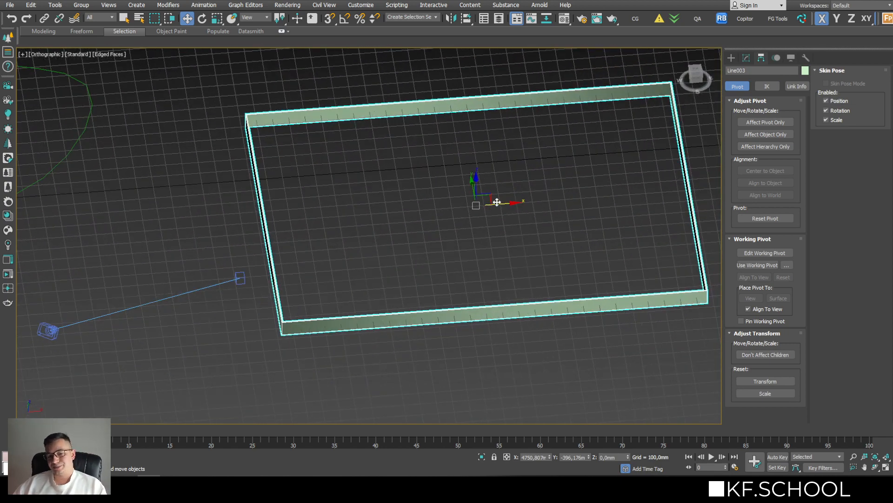
{"action": "scroll", "coordinate": [403, 244], "scroll_direction": "down", "scroll_amount": 3}
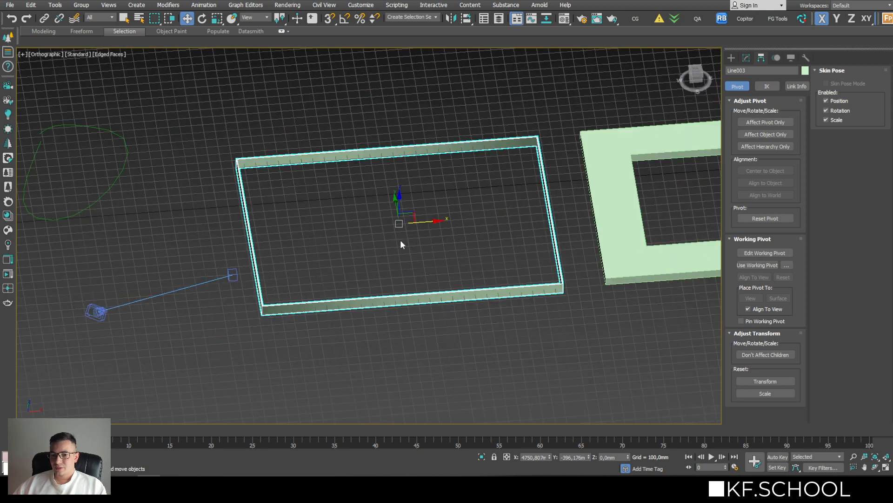
- Add an Edit Poly modifier above Sweep on the thin frame
{"action": "left_click", "coordinate": [747, 57]}
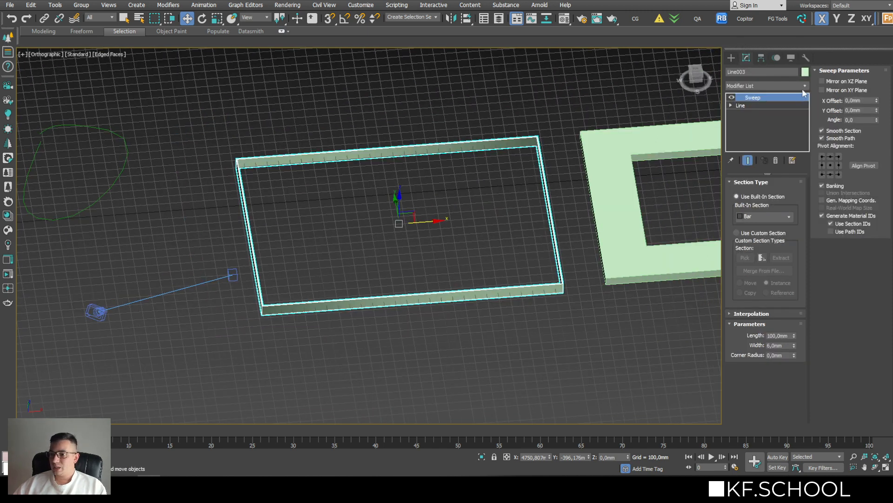
{"action": "left_click", "coordinate": [804, 87]}
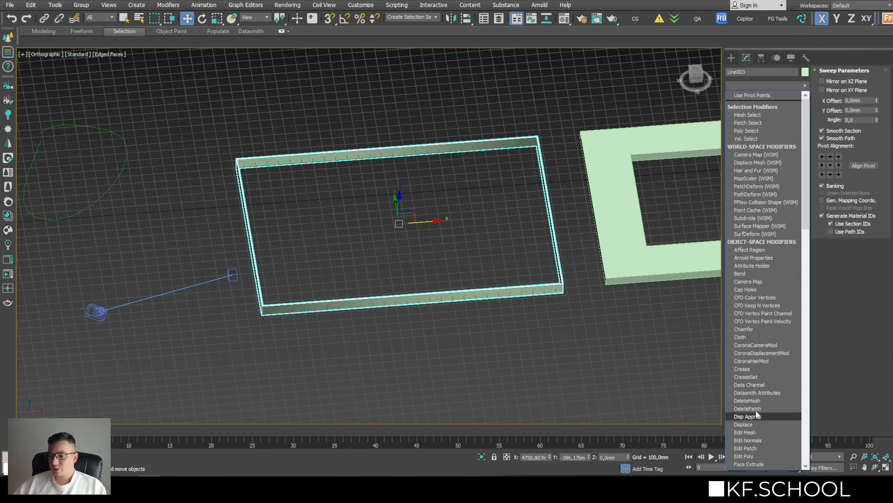
{"action": "scroll", "coordinate": [757, 415], "scroll_direction": "down", "scroll_amount": 1}
{"action": "left_click", "coordinate": [749, 435]}
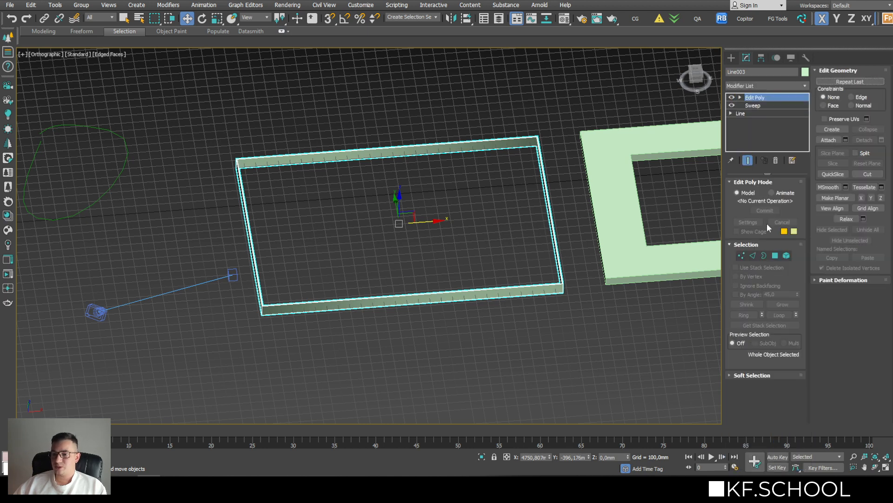
- Shorten the thin frame by moving the eight vertices nearest the wide frame along X toward the opposite end, then leave vertex editing
{"action": "left_click", "coordinate": [741, 255]}
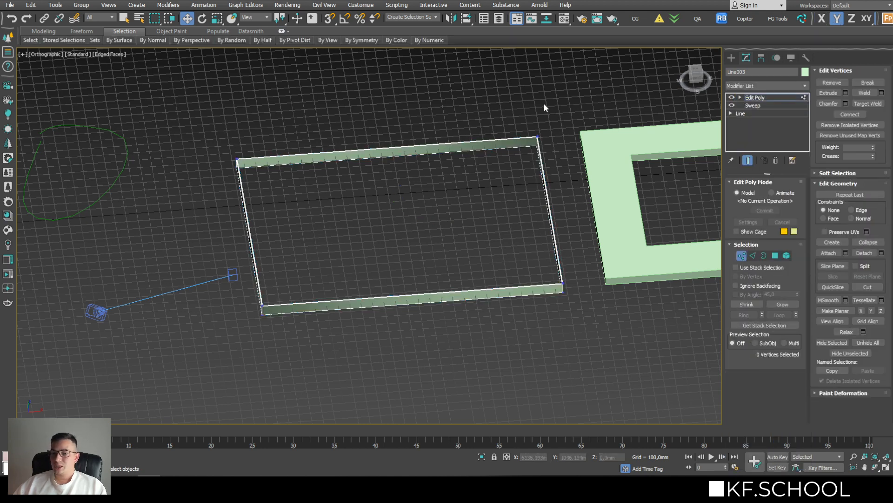
{"action": "left_click_drag", "start_coordinate": [572, 122], "coordinate": [458, 349]}
{"action": "left_click_drag", "start_coordinate": [569, 212], "coordinate": [325, 216]}
{"action": "middle_click_drag", "start_coordinate": [326, 216], "coordinate": [315, 197], "text": "alt"}
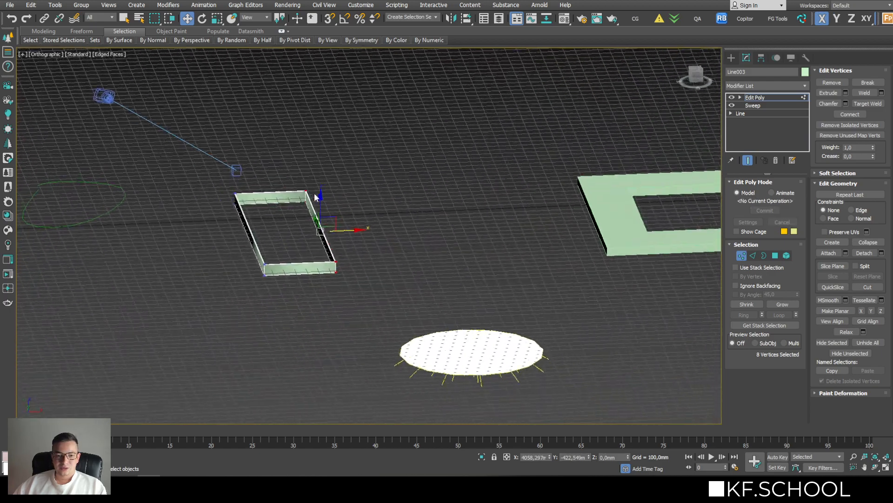
{"action": "scroll", "coordinate": [263, 240], "scroll_direction": "up", "scroll_amount": 4}
{"action": "mouse_move", "coordinate": [263, 240]}
{"action": "middle_mouse_down", "text": "alt"}
{"action": "mouse_move", "coordinate": [323, 225]}
{"action": "mouse_move", "coordinate": [266, 242]}
{"action": "middle_mouse_up", "text": "alt"}
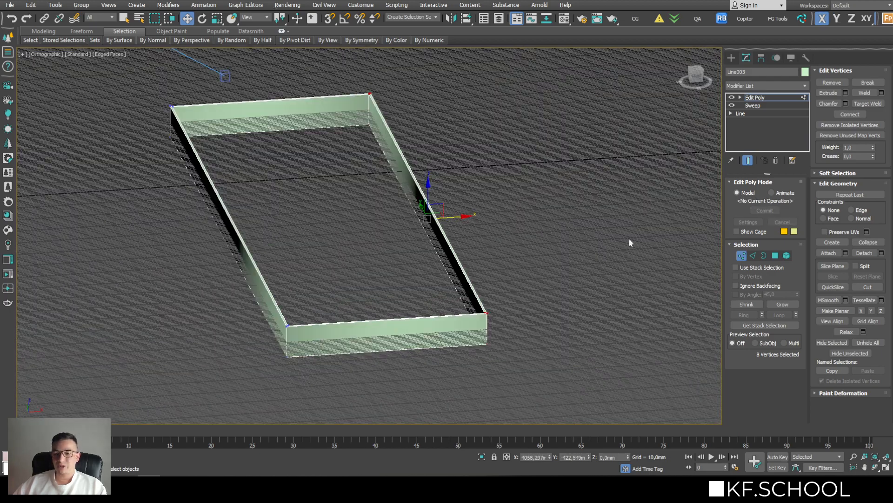
{"action": "left_click", "coordinate": [742, 255]}
- Center the thin frame's pivot on the object, affecting the pivot only
{"action": "middle_click_drag", "start_coordinate": [453, 229], "coordinate": [503, 249], "text": "alt"}
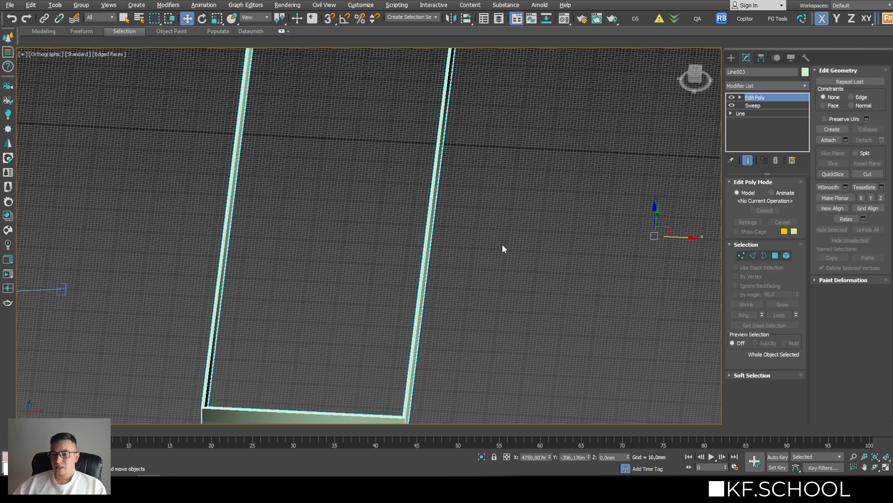
{"action": "scroll", "coordinate": [502, 249], "scroll_direction": "down", "scroll_amount": 3}
{"action": "left_click", "coordinate": [761, 58]}
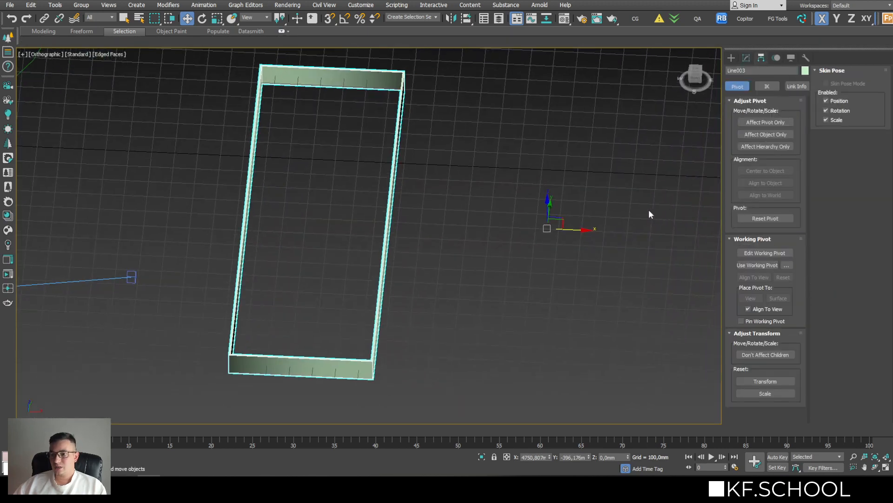
{"action": "middle_click_drag", "start_coordinate": [409, 219], "coordinate": [332, 224]}
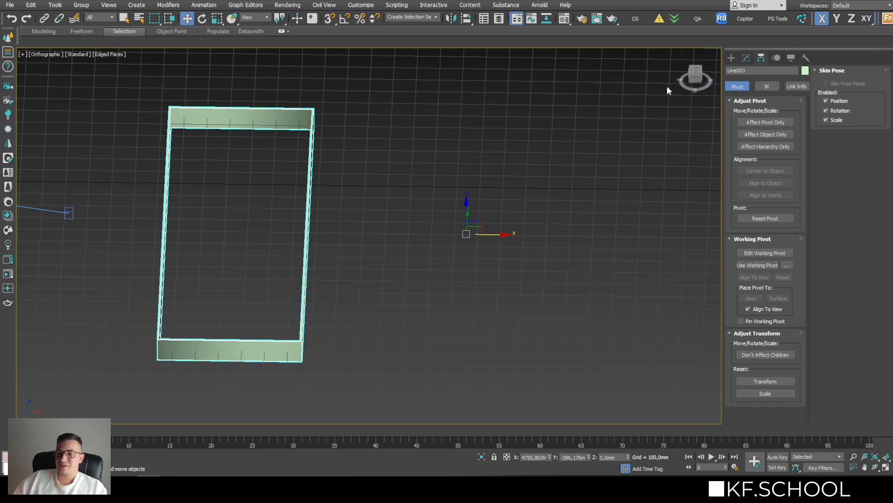
{"action": "left_click", "coordinate": [757, 122]}
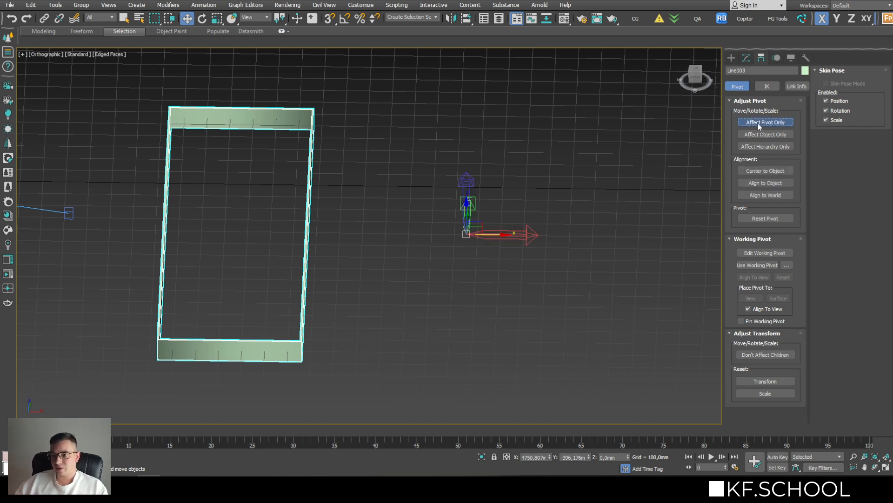
{"action": "left_click", "coordinate": [746, 171]}
{"action": "middle_click_drag", "start_coordinate": [277, 214], "coordinate": [450, 209], "text": "alt"}
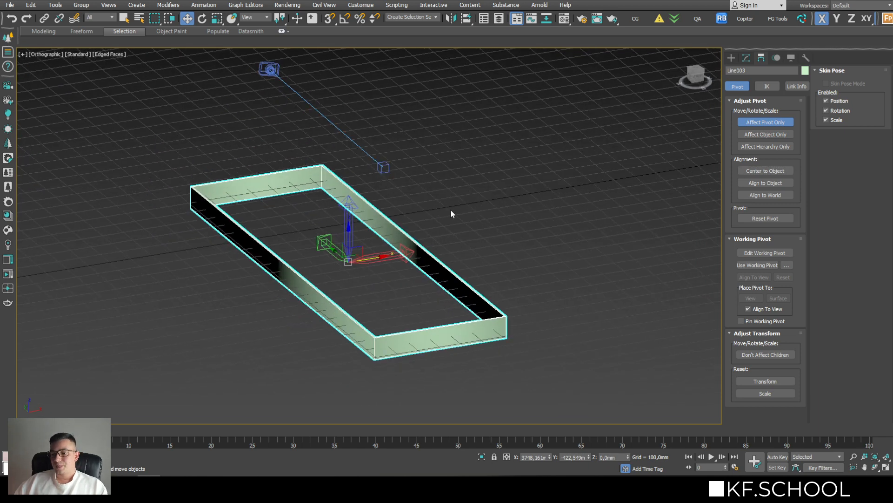
{"action": "left_click", "coordinate": [777, 57]}
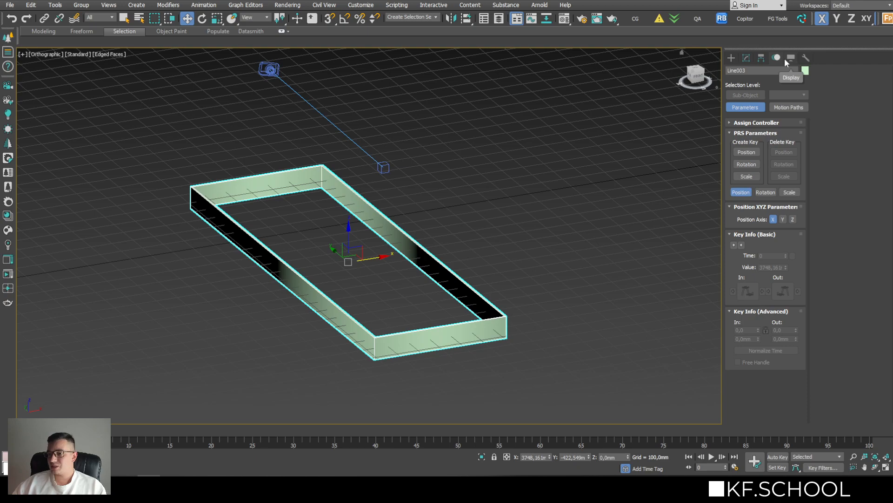
- Hide the lights by category and show them again, then hide and restore all object categories
{"action": "left_click", "coordinate": [786, 58]}
{"action": "middle_click_drag", "start_coordinate": [209, 250], "coordinate": [321, 242], "text": "alt"}
{"action": "scroll", "coordinate": [301, 249], "scroll_direction": "down", "scroll_amount": 5}
{"action": "scroll", "coordinate": [303, 258], "scroll_direction": "down", "scroll_amount": 4}
{"action": "scroll", "coordinate": [322, 242], "scroll_direction": "up", "scroll_amount": 1}
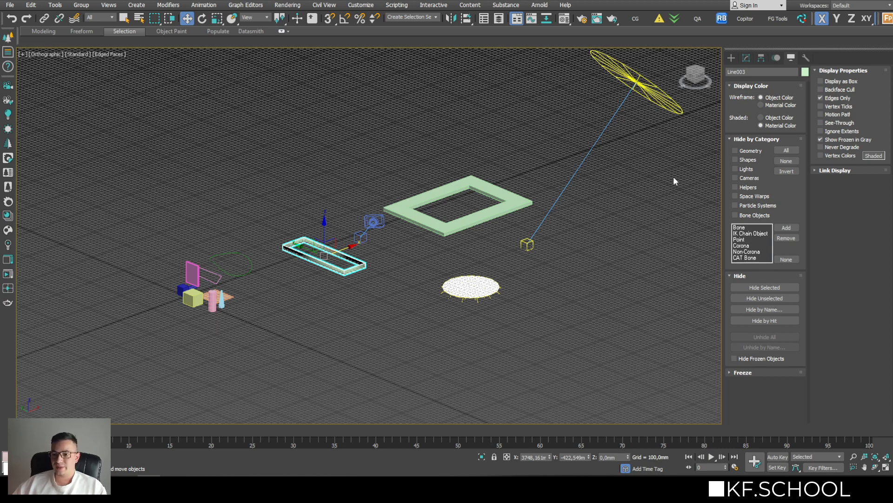
{"action": "left_click", "coordinate": [735, 170]}
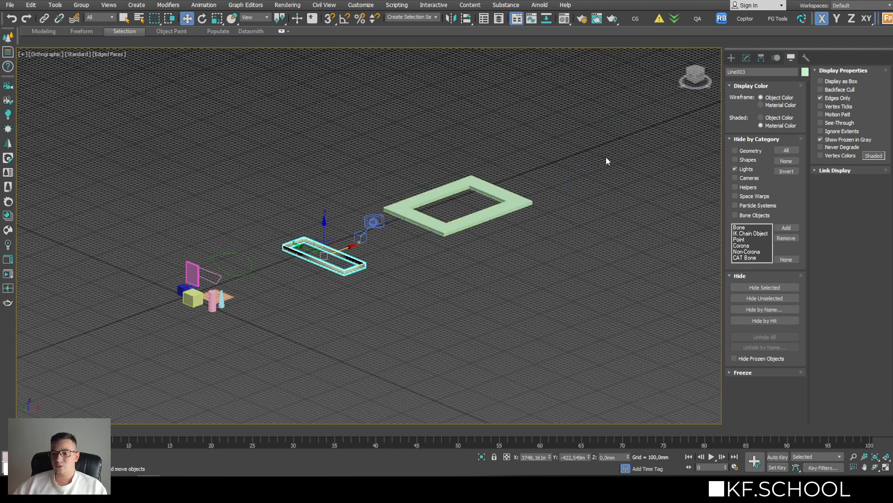
{"action": "left_click", "coordinate": [737, 169]}
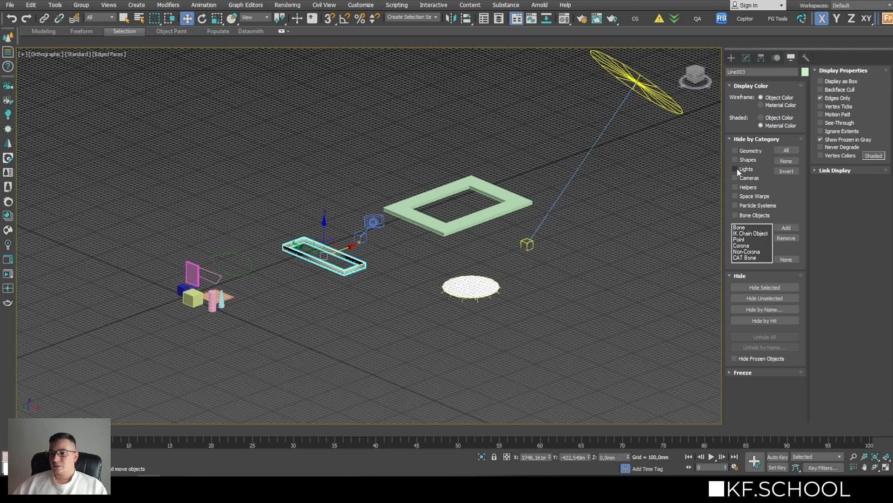
{"action": "left_click", "coordinate": [788, 152]}
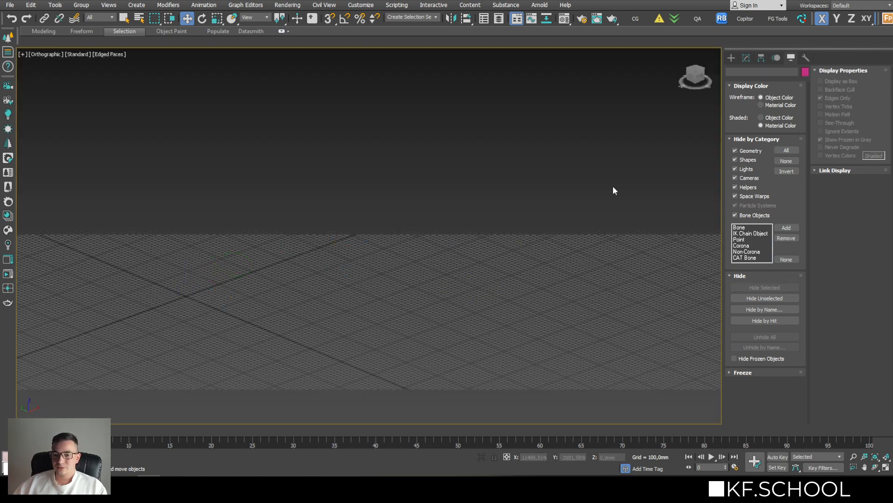
{"action": "left_click", "coordinate": [787, 161]}
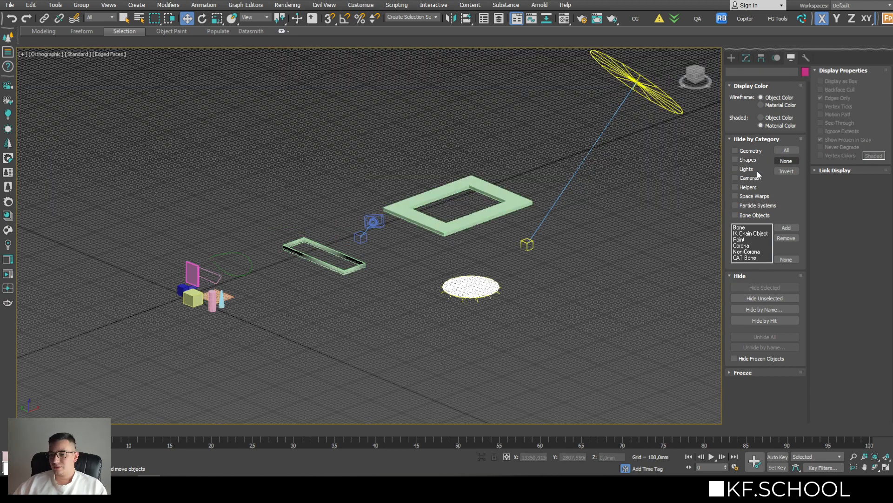
- Hide the selected Corona disc light, then unhide all objects
{"action": "left_click", "coordinate": [471, 288]}
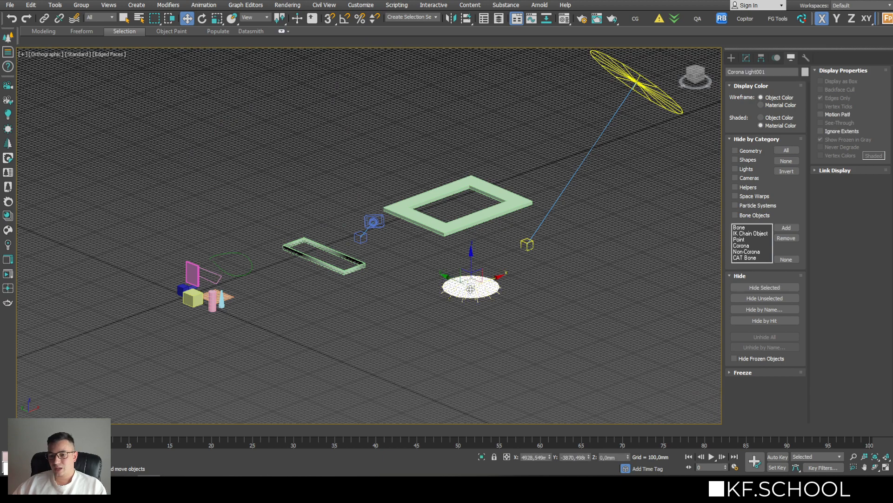
{"action": "left_click", "coordinate": [757, 287]}
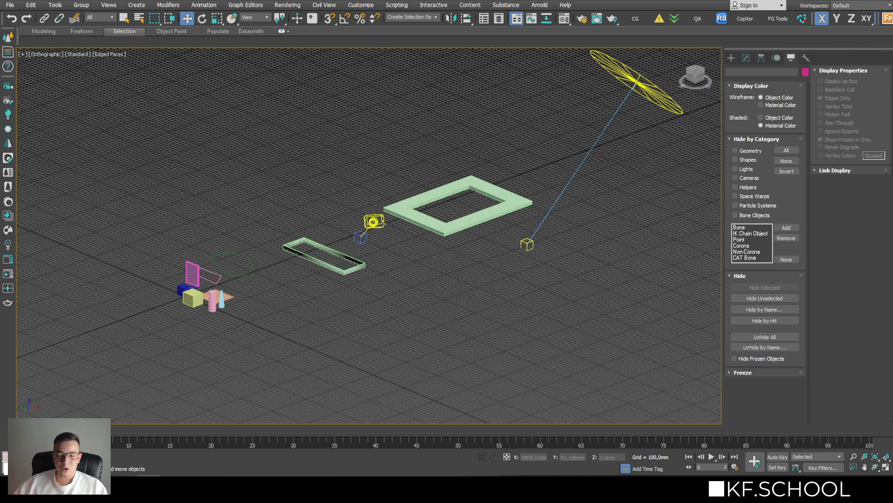
{"action": "left_click", "coordinate": [741, 335]}
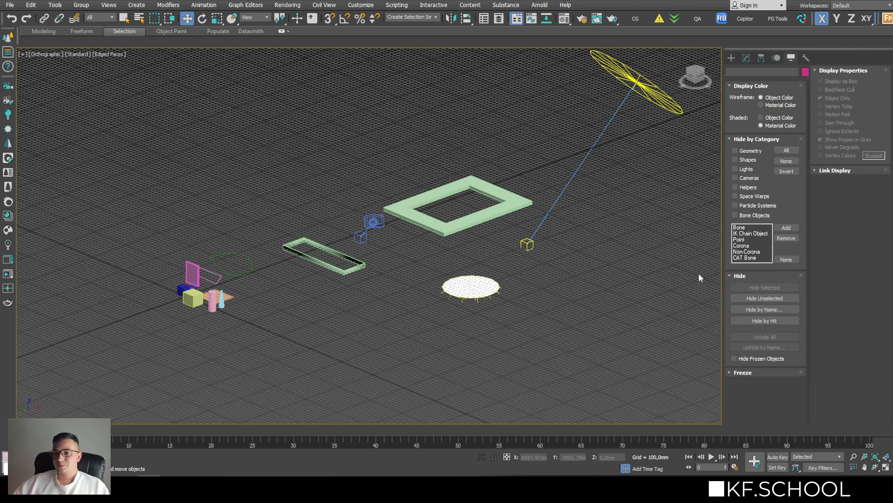
- Measure the dimensions of the wide frame and the thin frame with the Measure utility
{"action": "left_click", "coordinate": [805, 56]}
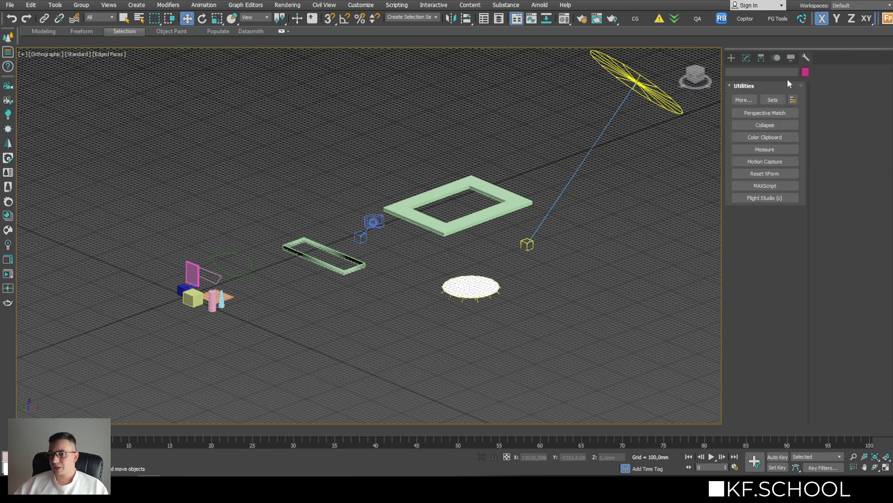
{"action": "middle_click_drag", "start_coordinate": [433, 214], "coordinate": [403, 263]}
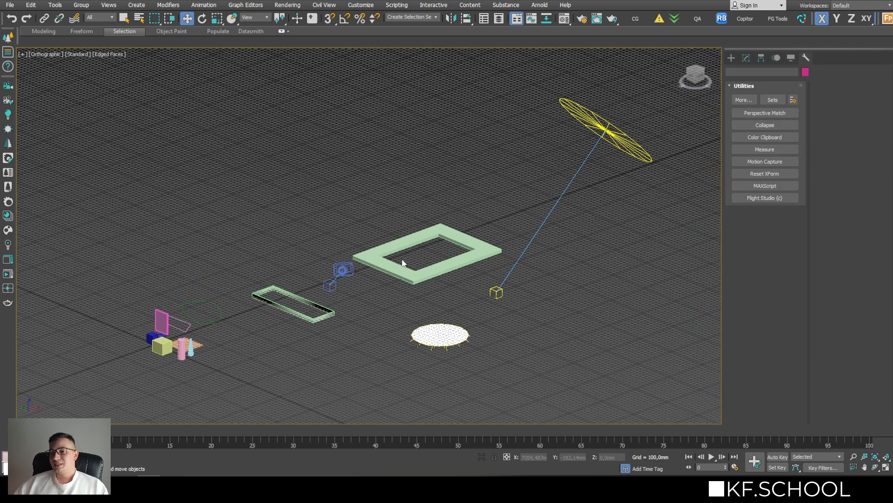
{"action": "left_click", "coordinate": [764, 149]}
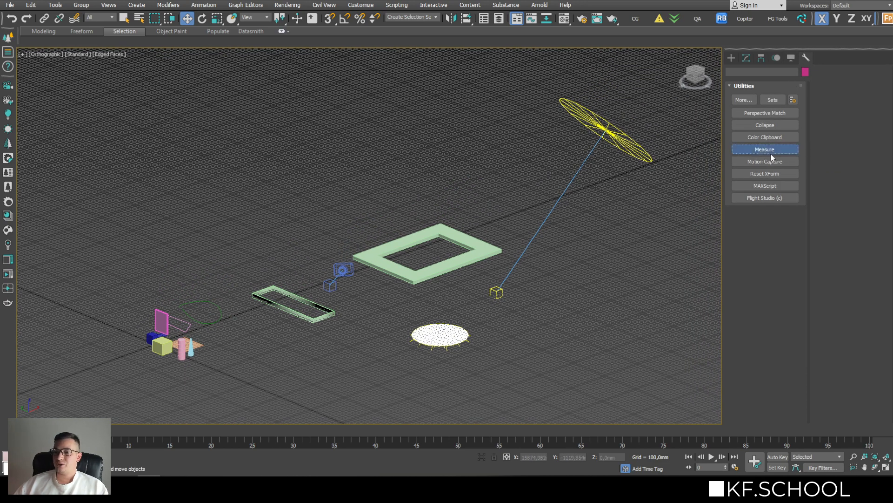
{"action": "scroll", "coordinate": [421, 287], "scroll_direction": "up", "scroll_amount": 3}
{"action": "left_click", "coordinate": [467, 268]}
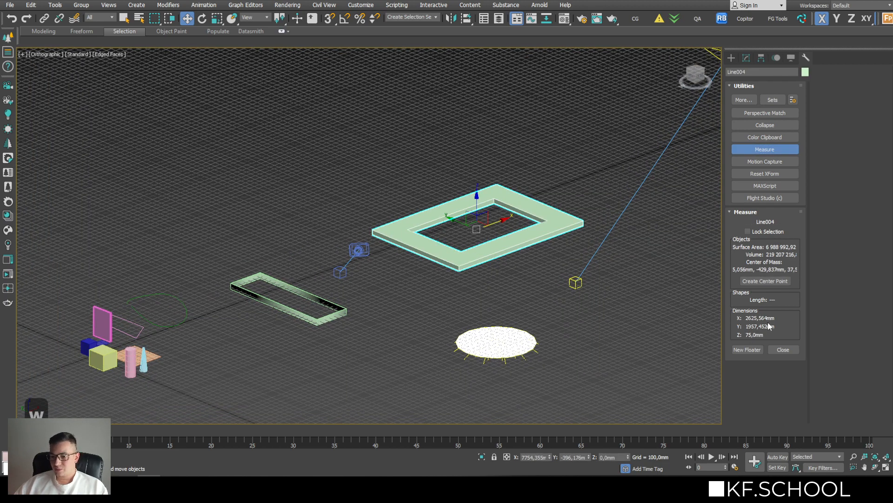
{"action": "left_click", "coordinate": [331, 306]}
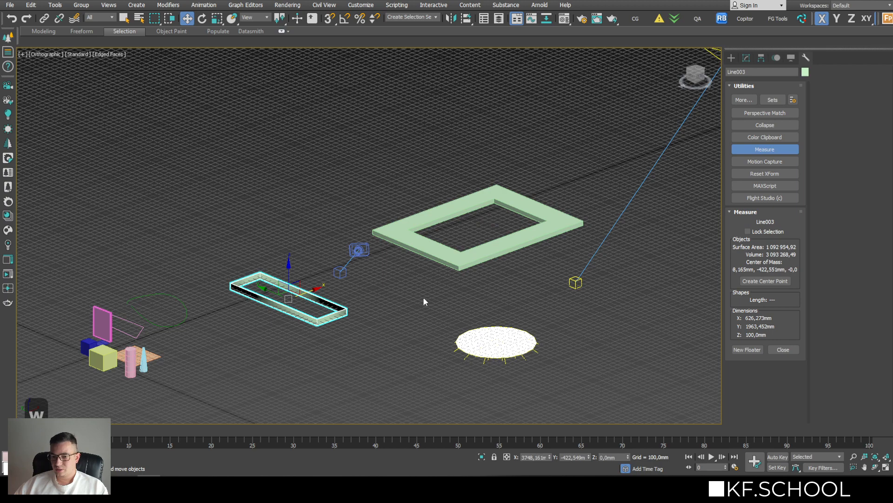
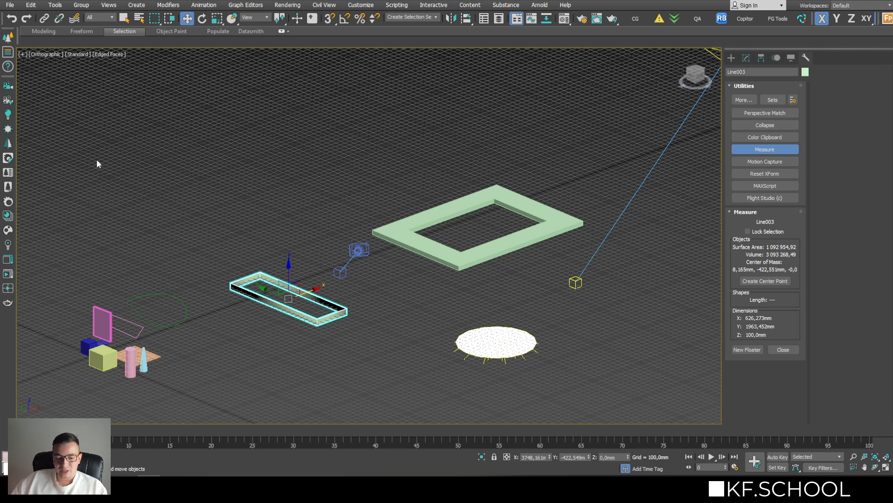
- Show the whole scene in Top view and delete all objects
{"action": "key", "text": "t"}
{"action": "key", "text": "z"}
{"action": "middle_click_drag", "start_coordinate": [334, 221], "coordinate": [342, 235]}
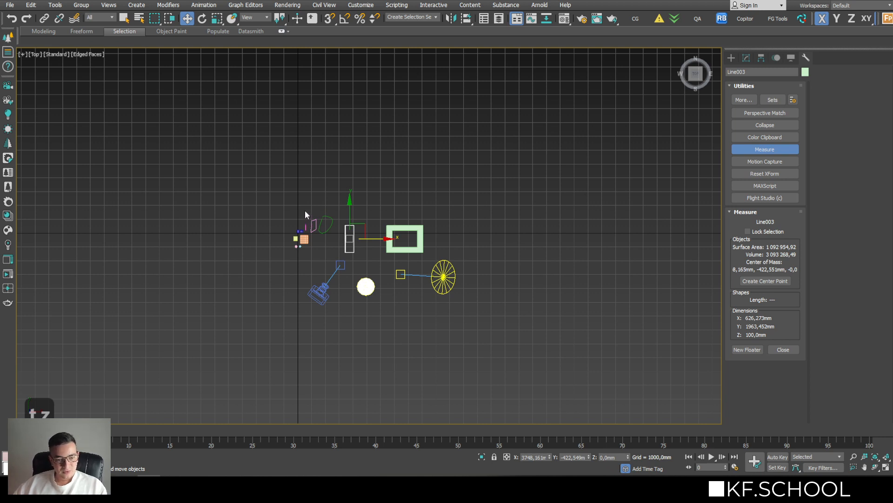
{"action": "key", "text": "ctrl+a"}
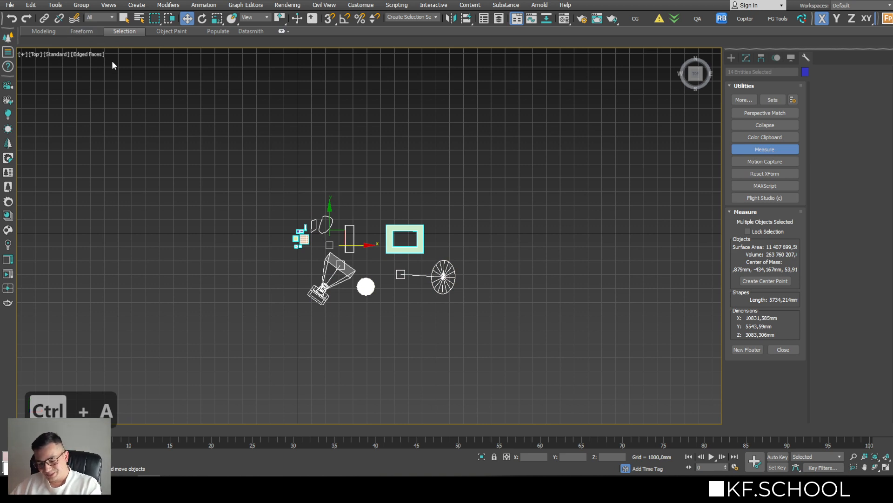
{"action": "key", "text": "Delete"}
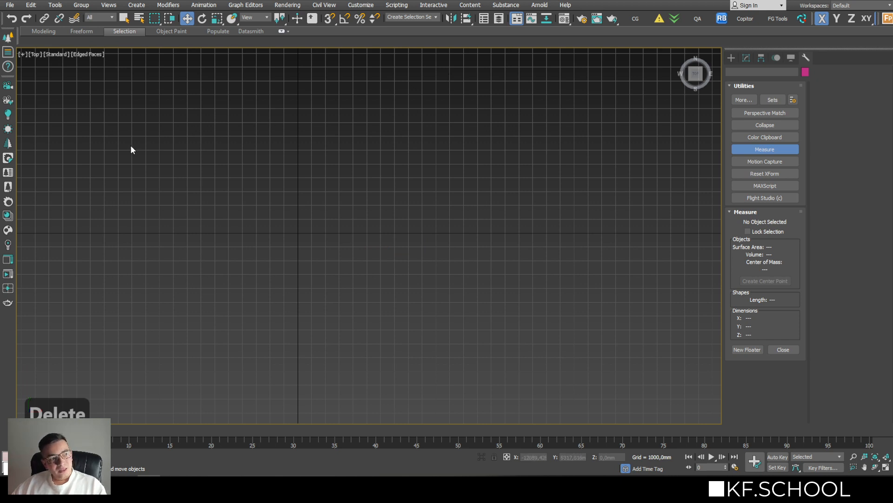
{"action": "key", "text": "w"}
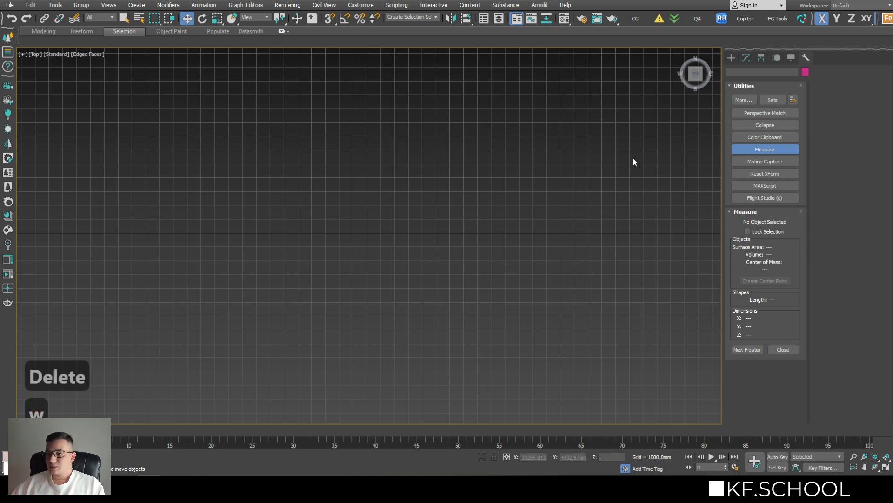
- Create a standard primitive box in Top view, about 11613 mm long, 14584 mm wide and 5199 mm high
{"action": "left_click", "coordinate": [732, 58]}
{"action": "left_click", "coordinate": [731, 70]}
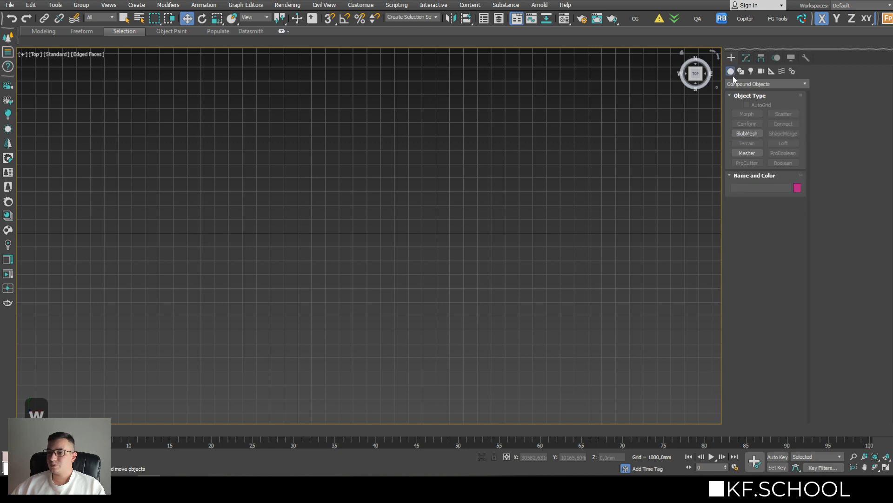
{"action": "left_click", "coordinate": [743, 84]}
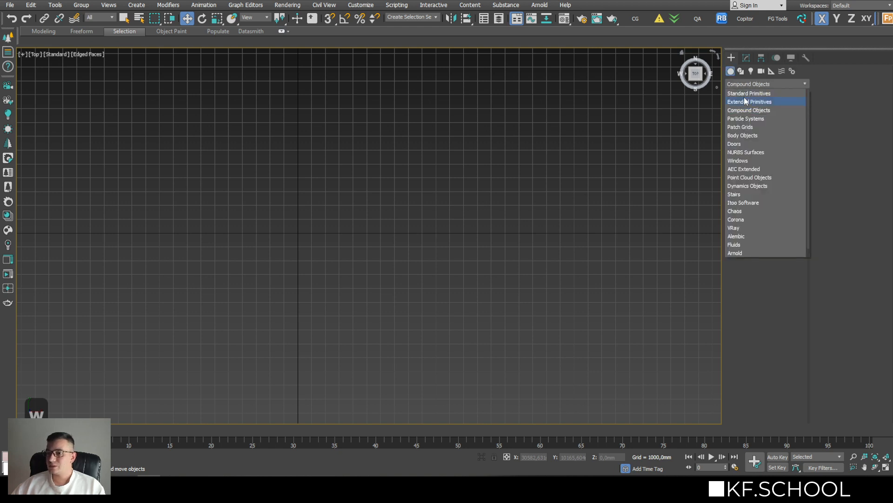
{"action": "left_click", "coordinate": [744, 92]}
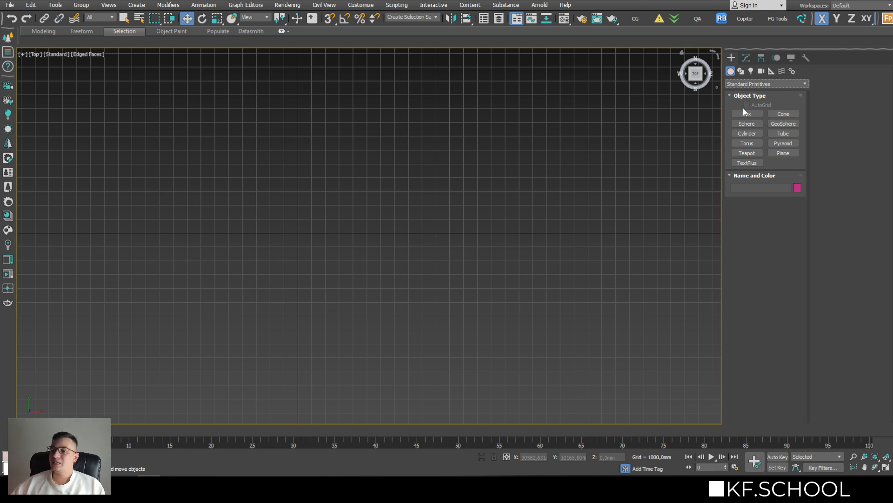
{"action": "left_click", "coordinate": [747, 113]}
{"action": "left_click_drag", "start_coordinate": [260, 187], "coordinate": [463, 350]}
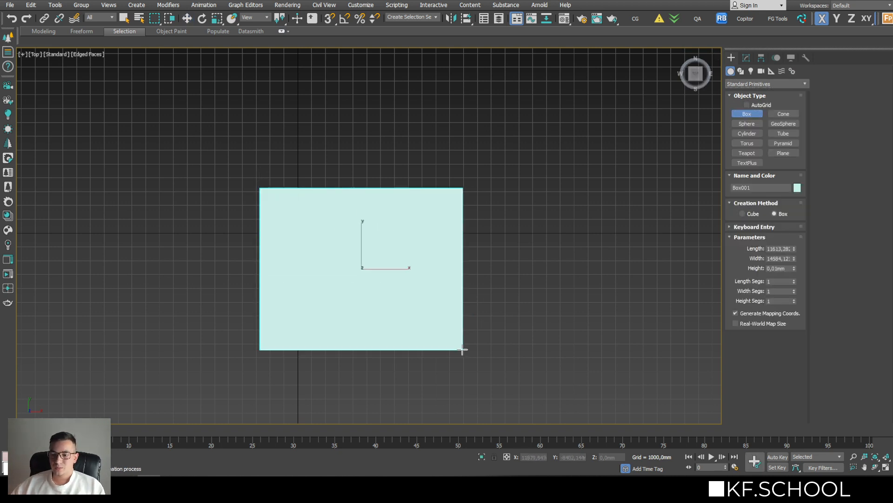
{"action": "left_click", "coordinate": [494, 277]}
{"action": "key", "text": "w"}
- Set the box's length to 5000 mm
{"action": "left_click", "coordinate": [746, 58]}
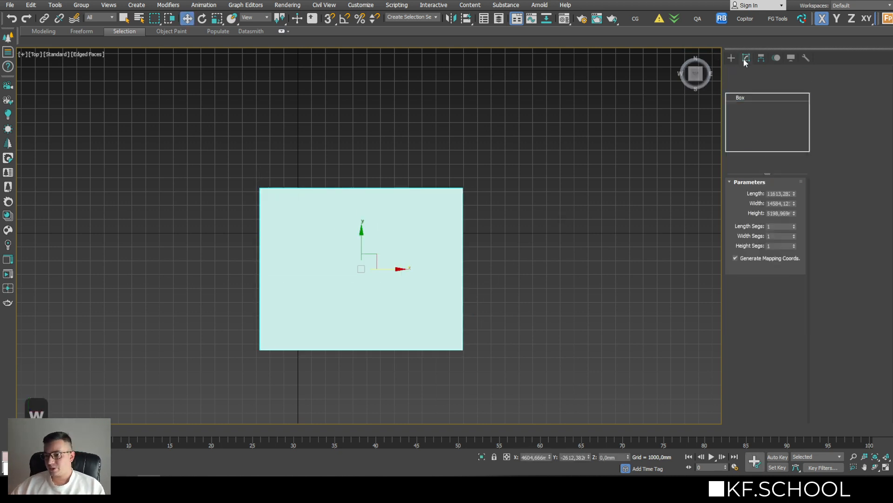
{"action": "double_click", "coordinate": [768, 193]}
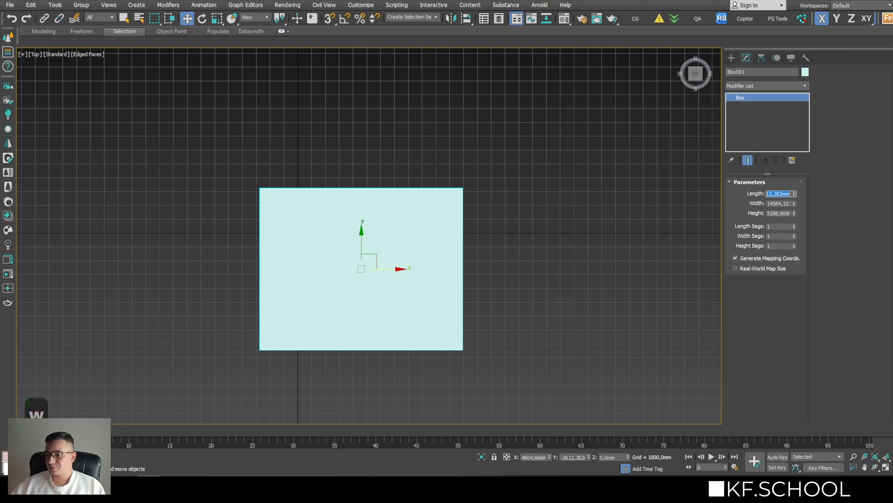
{"action": "type", "text": "5000"}
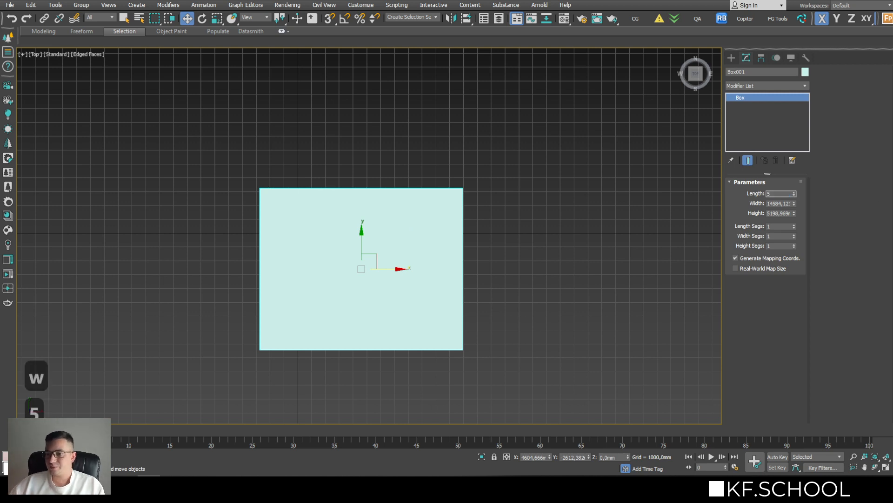
- Set the box's length, width and height to 5000 mm each
{"action": "key", "text": "Tab"}
{"action": "type", "text": "5000"}
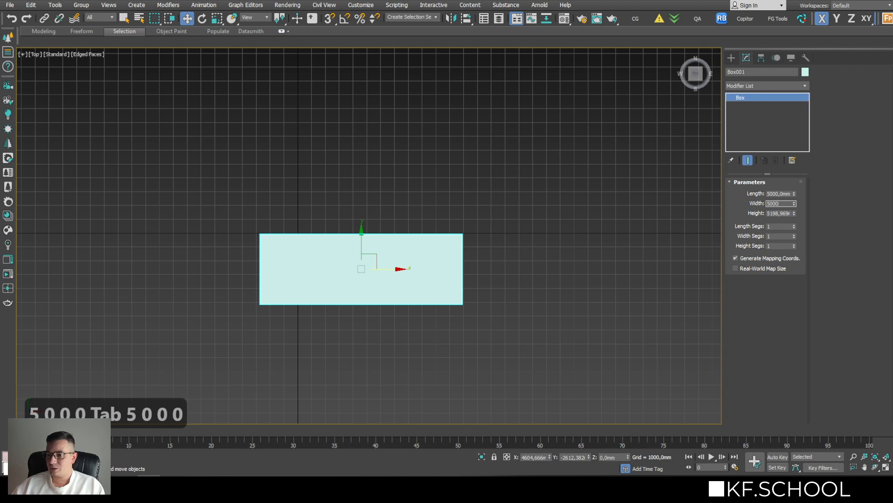
{"action": "key", "text": "Tab"}
{"action": "type", "text": "5000"}
{"action": "key", "text": "Return"}
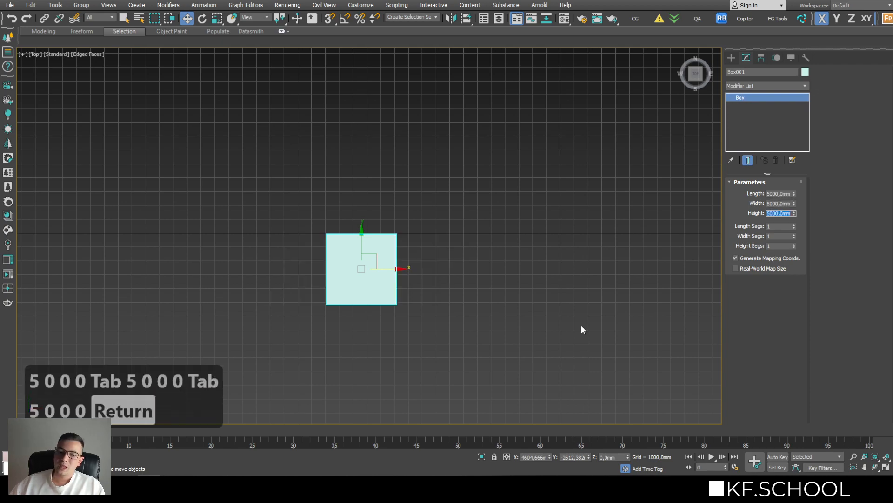
- Display the box as a wireframe in the Top view
{"action": "middle_click_drag", "start_coordinate": [342, 279], "coordinate": [410, 241]}
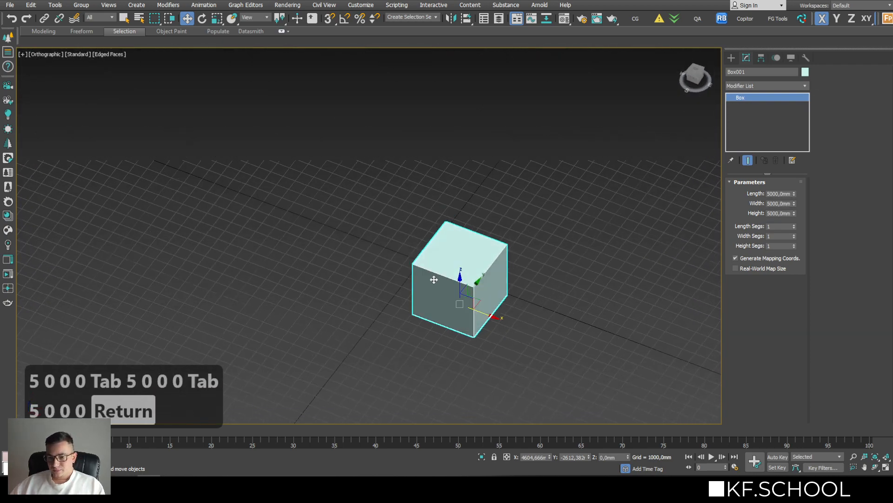
{"action": "scroll", "coordinate": [440, 282], "scroll_direction": "up", "scroll_amount": 6}
{"action": "middle_click_drag", "start_coordinate": [522, 306], "coordinate": [543, 278], "text": "alt"}
{"action": "scroll", "coordinate": [506, 298], "scroll_direction": "down", "scroll_amount": 3}
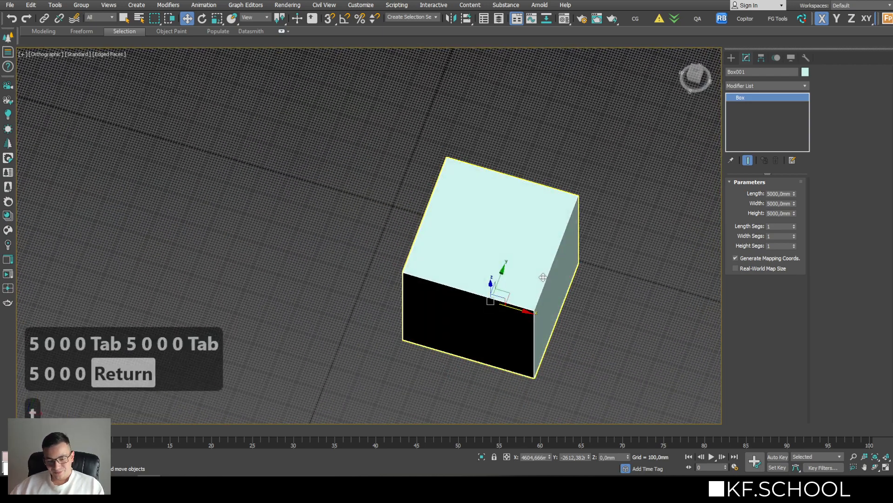
{"action": "key", "text": "t"}
{"action": "key", "text": "z"}
{"action": "scroll", "coordinate": [417, 234], "scroll_direction": "down", "scroll_amount": 4}
{"action": "scroll", "coordinate": [413, 232], "scroll_direction": "up", "scroll_amount": 4}
{"action": "scroll", "coordinate": [401, 271], "scroll_direction": "up", "scroll_amount": 1}
{"action": "middle_click_drag", "start_coordinate": [402, 272], "coordinate": [474, 279]}
{"action": "key", "text": "F3"}
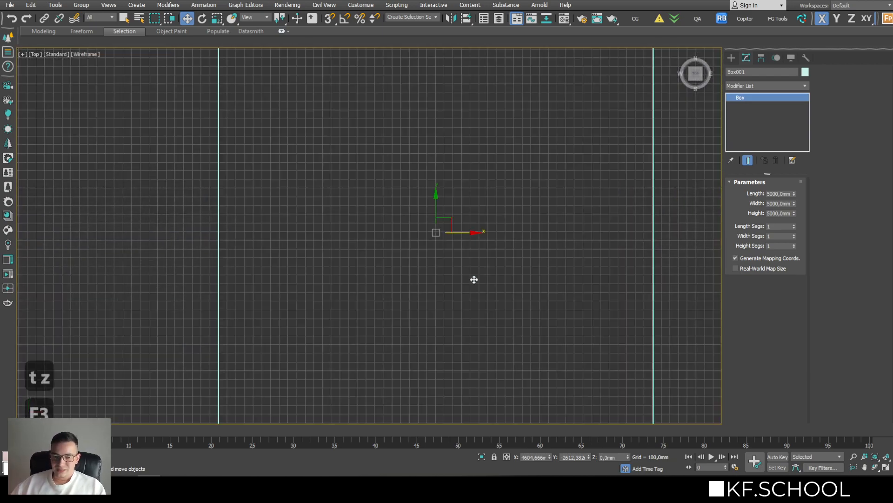
{"action": "scroll", "coordinate": [490, 228], "scroll_direction": "down", "scroll_amount": 4}
- Draw a sphere with a radius of about 364 mm inside the box near its west side in the Top view
{"action": "left_click", "coordinate": [731, 59]}
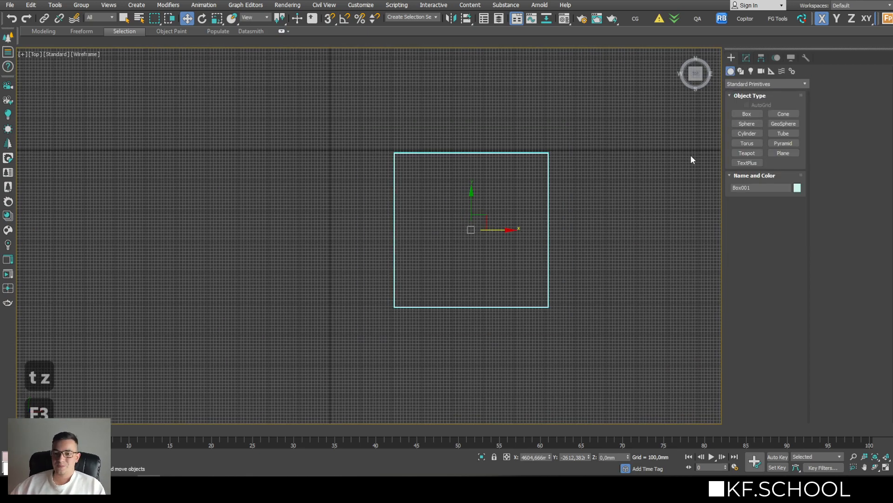
{"action": "middle_click_drag", "start_coordinate": [533, 218], "coordinate": [495, 167], "text": "alt"}
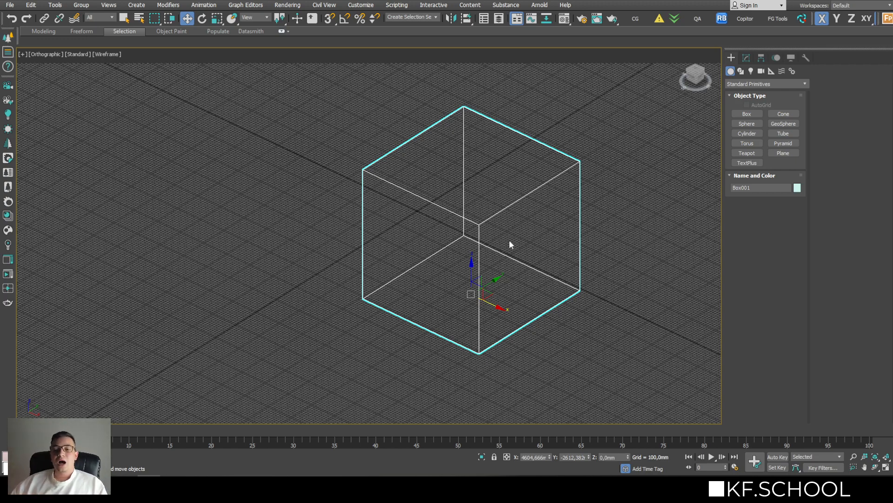
{"action": "middle_click_drag", "start_coordinate": [508, 241], "coordinate": [520, 213], "text": "alt"}
{"action": "scroll", "coordinate": [475, 248], "scroll_direction": "up", "scroll_amount": 4}
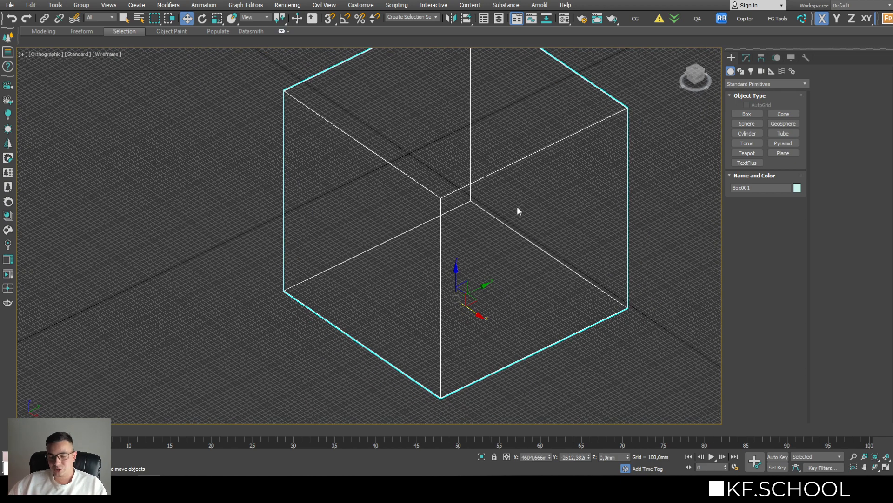
{"action": "key", "text": "t"}
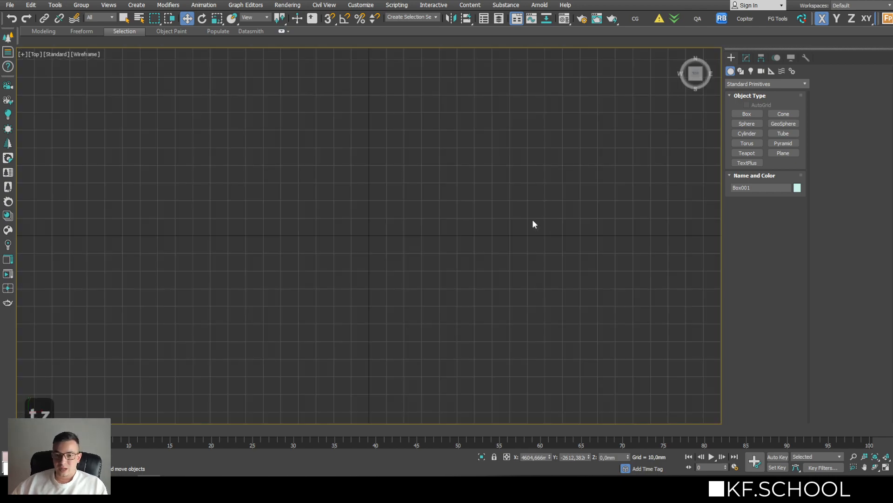
{"action": "key", "text": "z"}
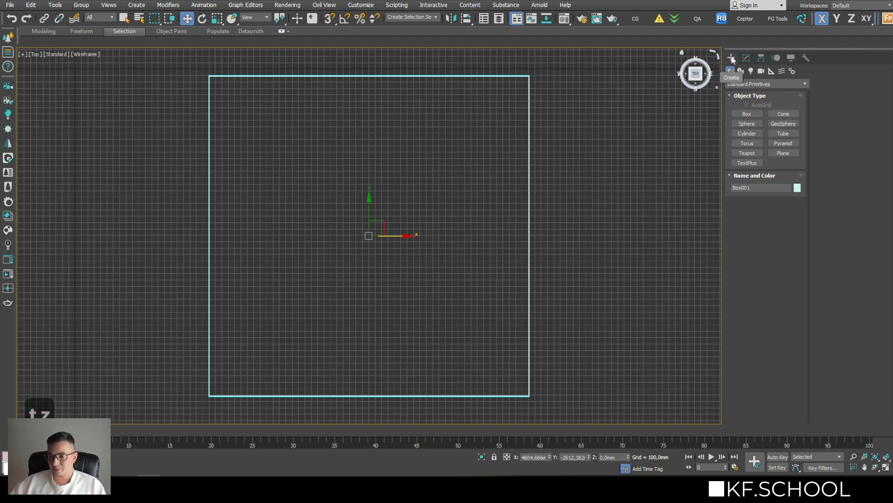
{"action": "left_click", "coordinate": [748, 121]}
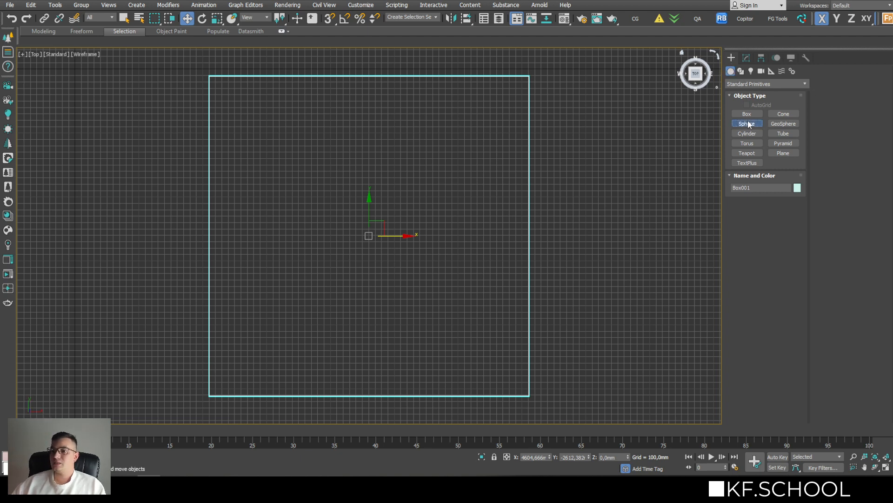
{"action": "middle_click_drag", "start_coordinate": [285, 231], "coordinate": [299, 195]}
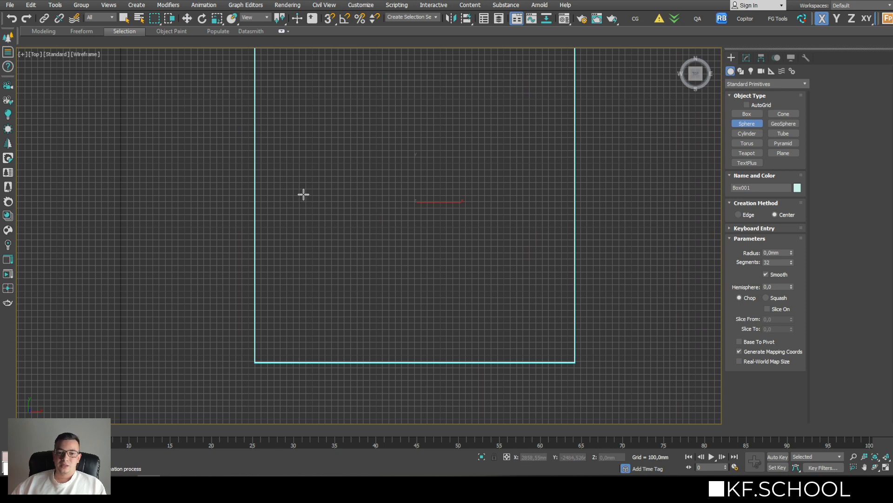
{"action": "left_click_drag", "start_coordinate": [303, 194], "coordinate": [313, 171]}
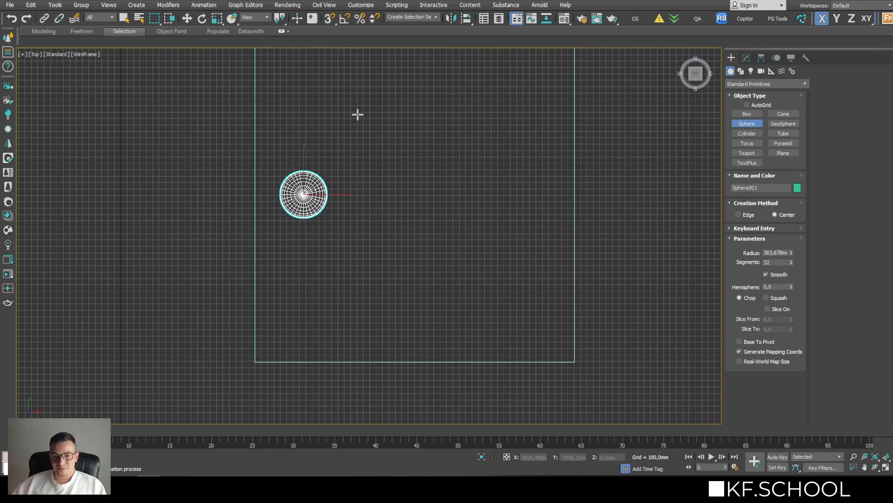
- Hide the grid in an orbited view and examine how the sphere sits relative to the box's base
{"action": "scroll", "coordinate": [425, 146], "scroll_direction": "down", "scroll_amount": 4}
{"action": "middle_click_drag", "start_coordinate": [413, 208], "coordinate": [432, 158], "text": "alt"}
{"action": "key", "text": "g"}
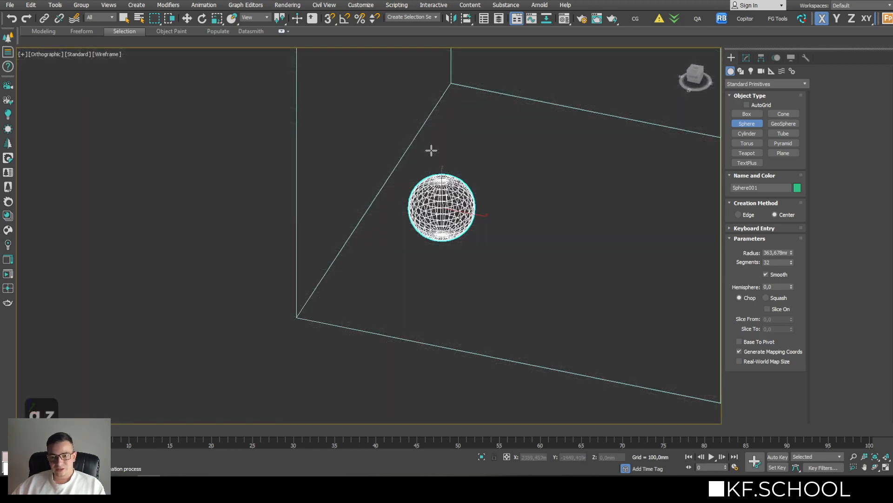
{"action": "key", "text": "z"}
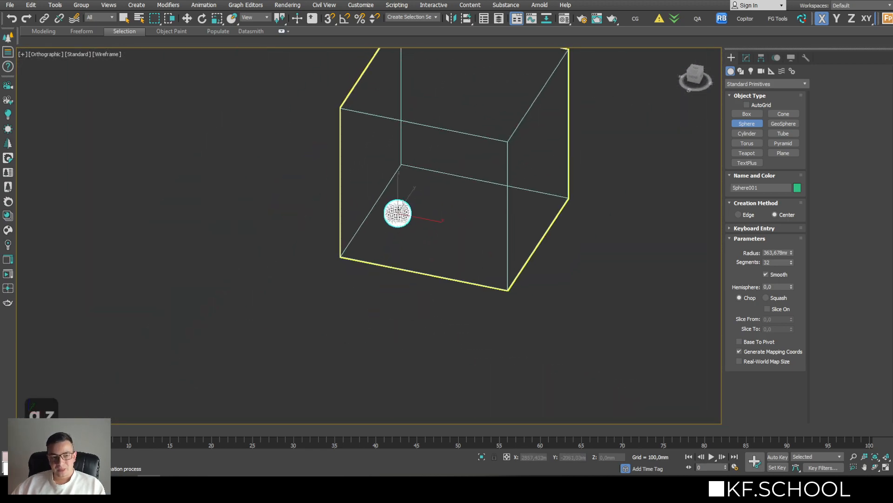
{"action": "middle_click_drag", "start_coordinate": [315, 225], "coordinate": [287, 273]}
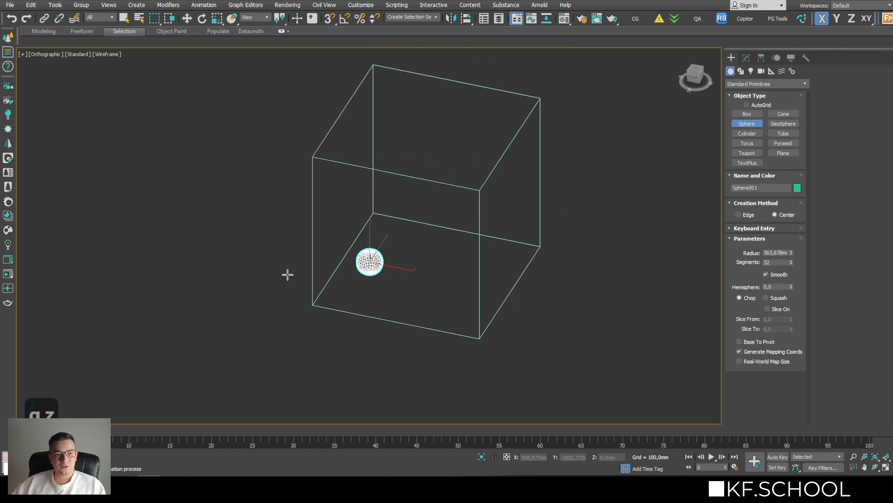
- Move the sphere up about 366 mm in the Front view so it rests on the box's base
{"action": "key", "text": "f"}
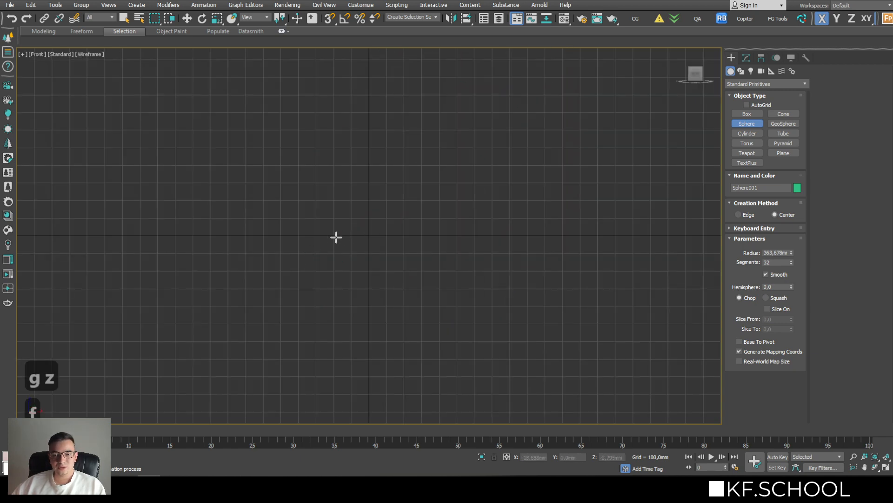
{"action": "key", "text": "z"}
{"action": "scroll", "coordinate": [405, 242], "scroll_direction": "down", "scroll_amount": 4}
{"action": "scroll", "coordinate": [405, 251], "scroll_direction": "up", "scroll_amount": 2}
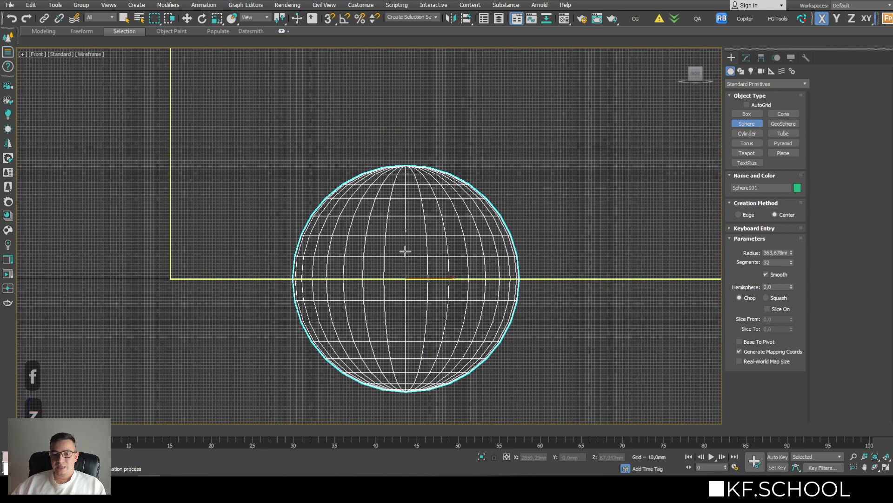
{"action": "scroll", "coordinate": [411, 261], "scroll_direction": "down", "scroll_amount": 2}
{"action": "key", "text": "w"}
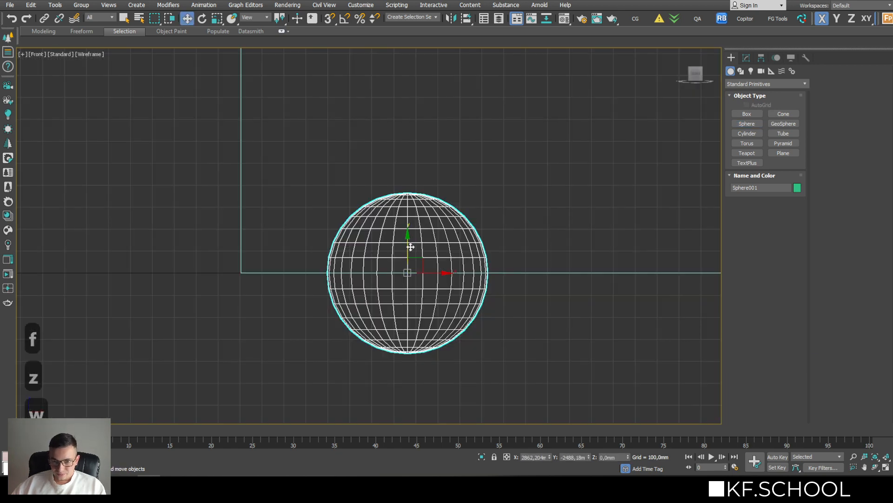
{"action": "left_click_drag", "start_coordinate": [410, 246], "coordinate": [430, 165]}
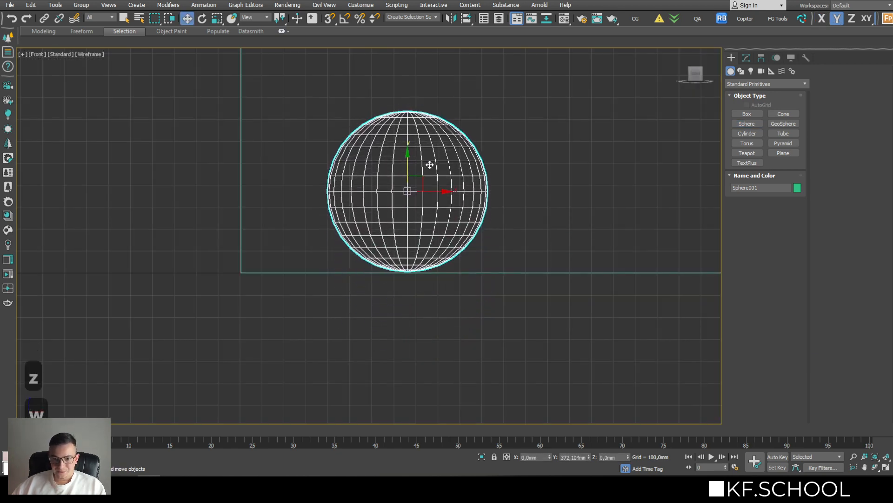
{"action": "scroll", "coordinate": [498, 232], "scroll_direction": "down", "scroll_amount": 2}
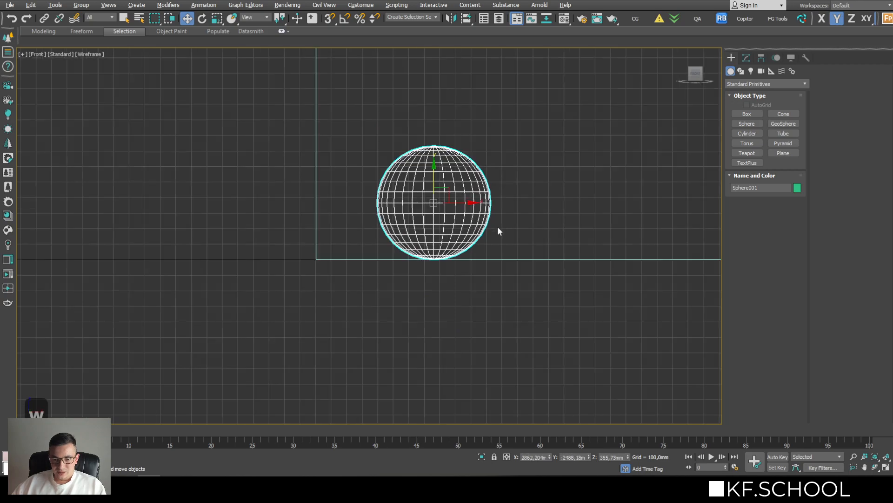
- Examine the sphere's placement inside the box from orbited and Top views
{"action": "mouse_move", "coordinate": [498, 231]}
{"action": "middle_mouse_down", "text": "alt"}
{"action": "mouse_move", "coordinate": [507, 241]}
{"action": "mouse_move", "coordinate": [466, 253]}
{"action": "mouse_move", "coordinate": [517, 225]}
{"action": "mouse_move", "coordinate": [503, 238]}
{"action": "middle_mouse_up", "text": "alt"}
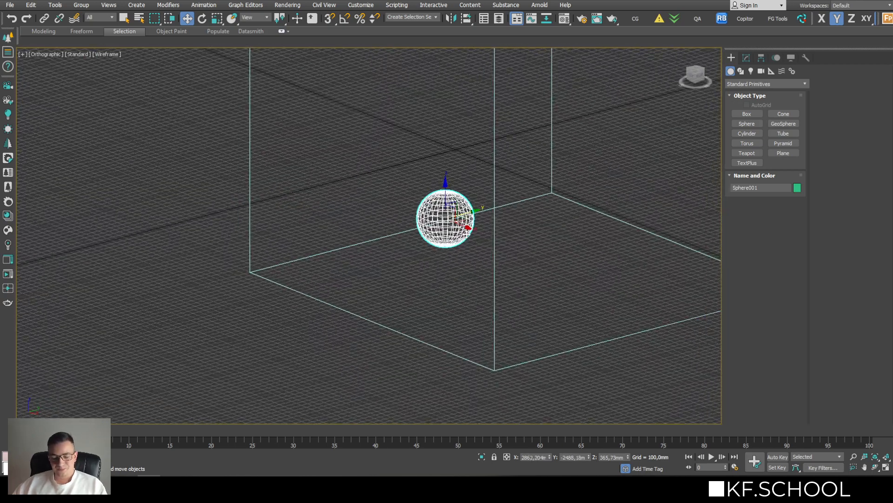
{"action": "key", "text": "t"}
{"action": "key", "text": "z"}
{"action": "scroll", "coordinate": [466, 234], "scroll_direction": "down", "scroll_amount": 5}
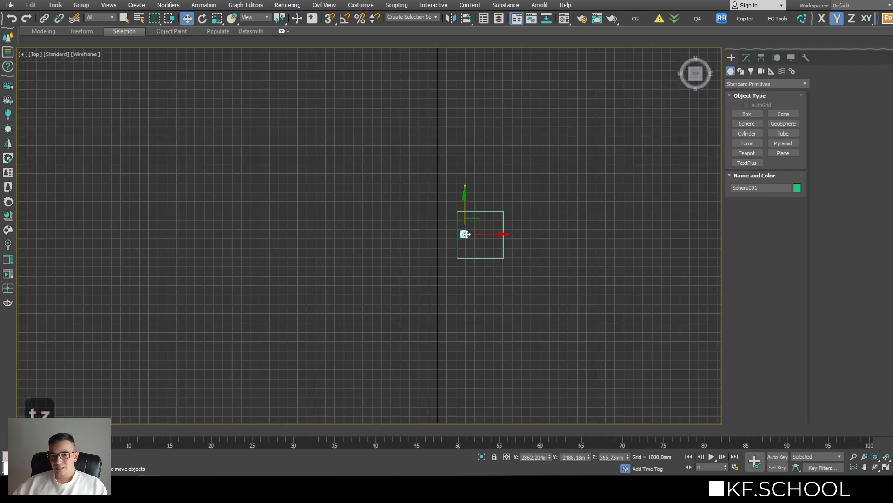
{"action": "middle_click_drag", "start_coordinate": [485, 228], "coordinate": [490, 251], "text": "alt"}
{"action": "scroll", "coordinate": [484, 250], "scroll_direction": "up", "scroll_amount": 4}
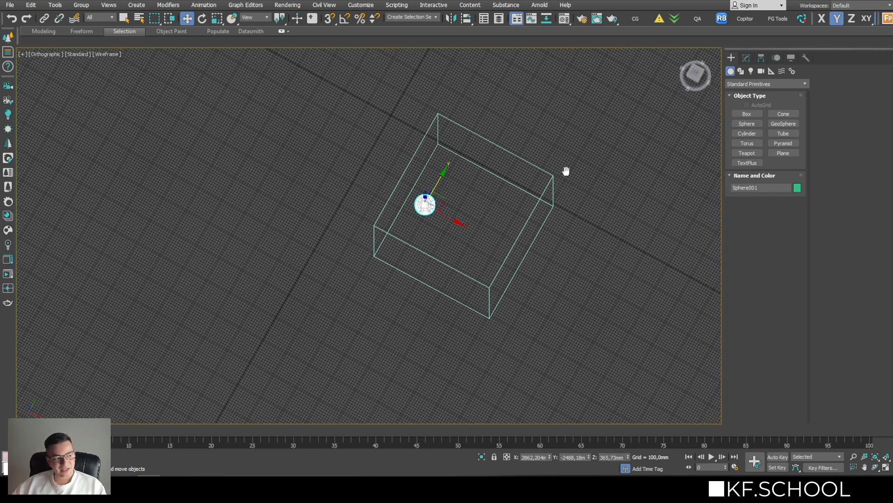
{"action": "middle_click_drag", "start_coordinate": [566, 172], "coordinate": [535, 183]}
- Create a disk-shaped Corona light smaller than the sphere and centred on it in the Top view
{"action": "key", "text": "t"}
{"action": "key", "text": "z"}
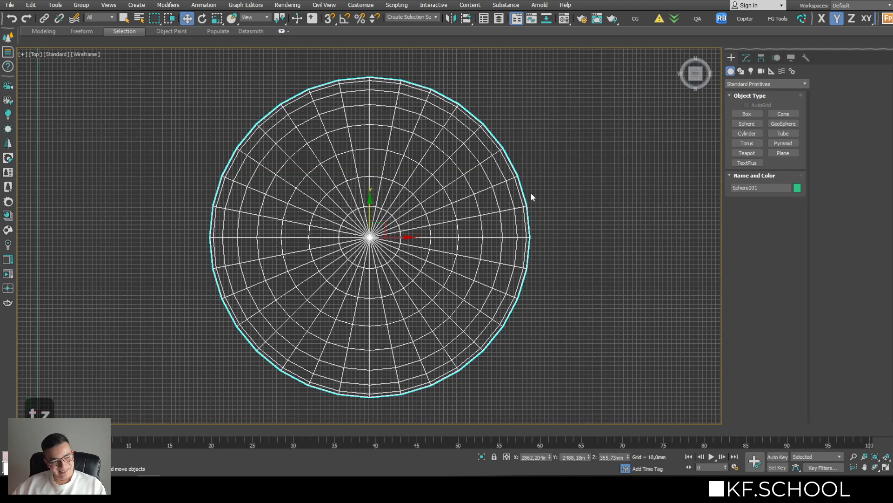
{"action": "scroll", "coordinate": [531, 192], "scroll_direction": "down", "scroll_amount": 3}
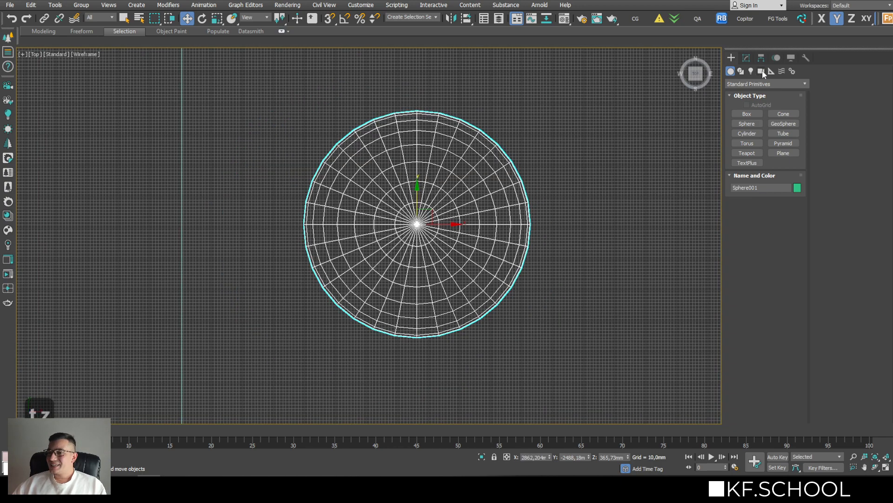
{"action": "scroll", "coordinate": [388, 163], "scroll_direction": "down", "scroll_amount": 5}
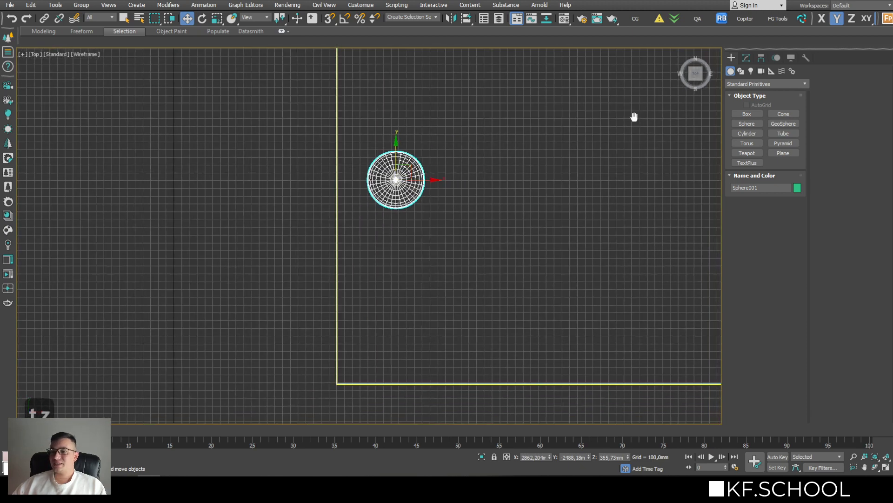
{"action": "middle_click_drag", "start_coordinate": [634, 116], "coordinate": [537, 129]}
{"action": "left_click", "coordinate": [751, 71]}
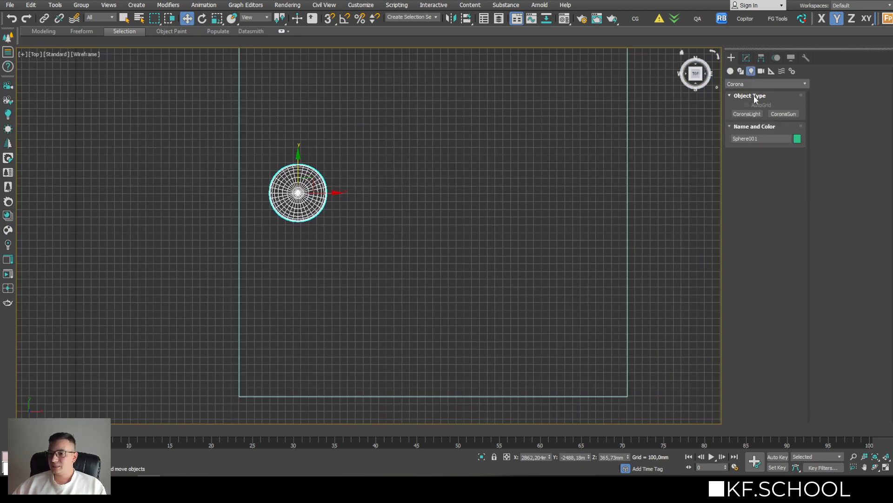
{"action": "left_click", "coordinate": [747, 113]}
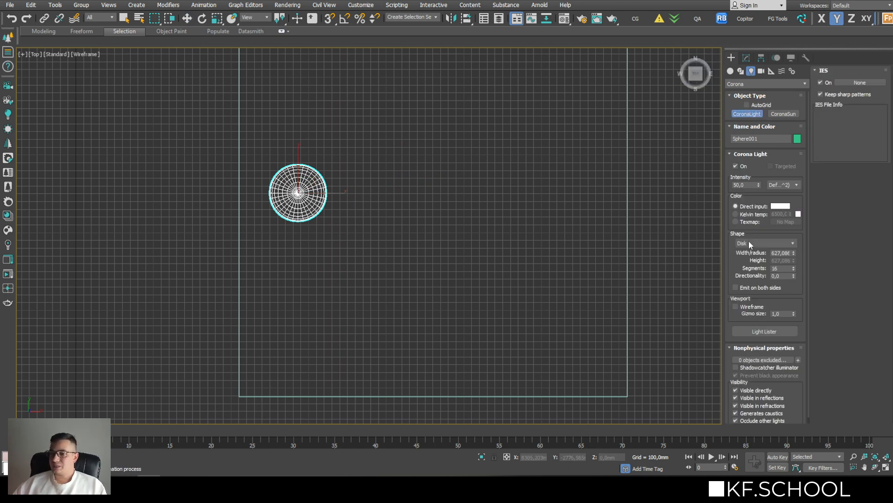
{"action": "middle_click_drag", "start_coordinate": [361, 210], "coordinate": [448, 234]}
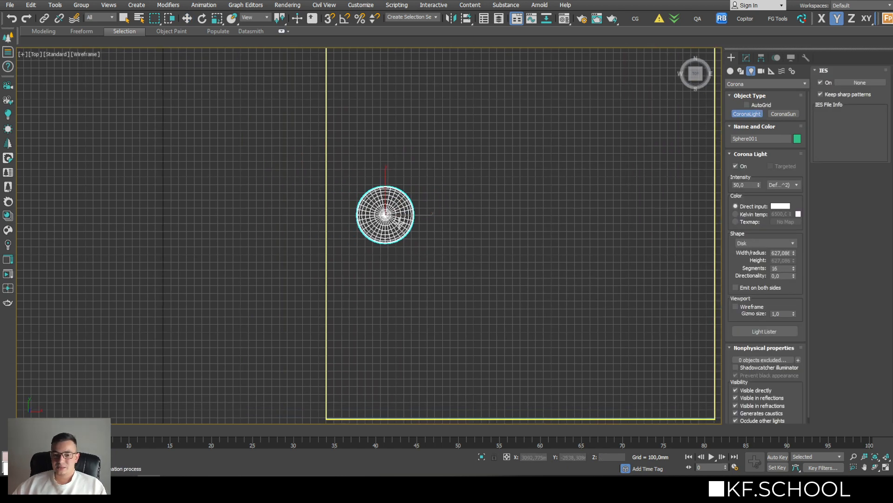
{"action": "mouse_move", "coordinate": [386, 215]}
{"action": "left_mouse_down"}
{"action": "mouse_move", "coordinate": [396, 197]}
{"action": "mouse_move", "coordinate": [392, 207]}
{"action": "left_mouse_up"}
{"action": "key", "text": "w"}
{"action": "scroll", "coordinate": [390, 207], "scroll_direction": "up", "scroll_amount": 3}
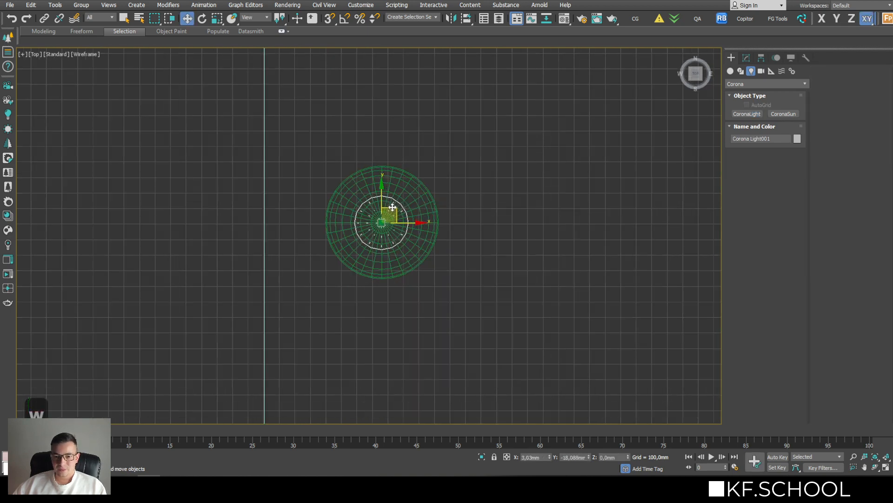
- Raise the Corona light to a height of about 3365 mm above the sphere in the Front view and return to the Top view
{"action": "key", "text": "f"}
{"action": "key", "text": "z"}
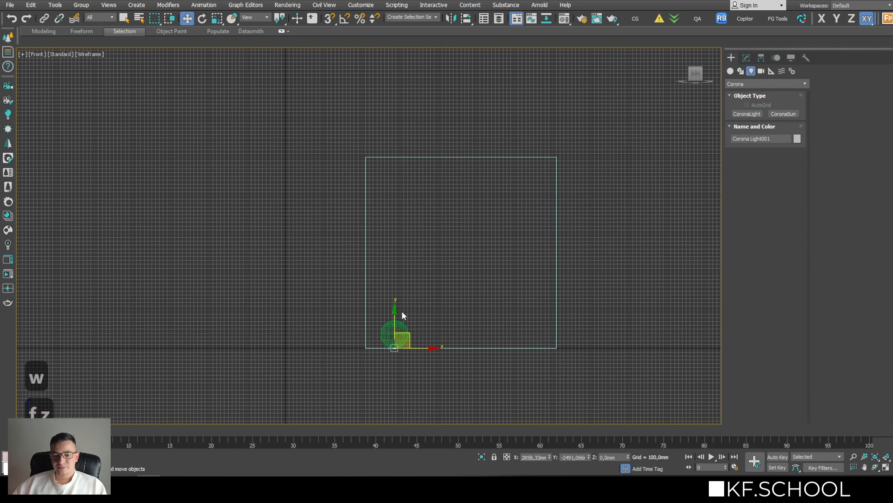
{"action": "left_click_drag", "start_coordinate": [403, 315], "coordinate": [403, 188]}
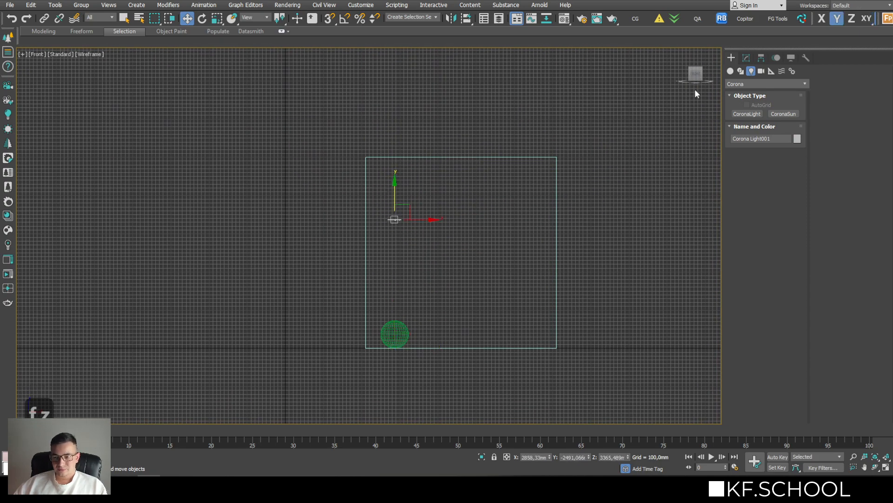
{"action": "middle_click_drag", "start_coordinate": [613, 152], "coordinate": [537, 208], "text": "alt"}
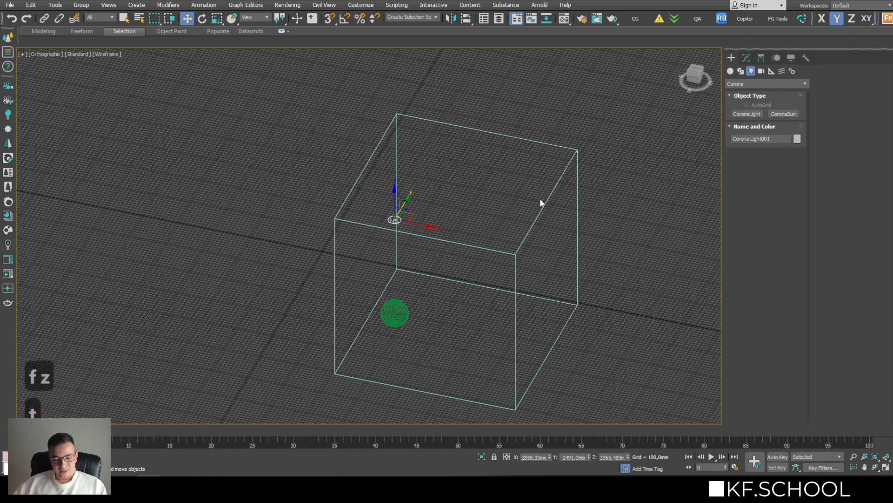
{"action": "key", "text": "t"}
{"action": "key", "text": "z"}
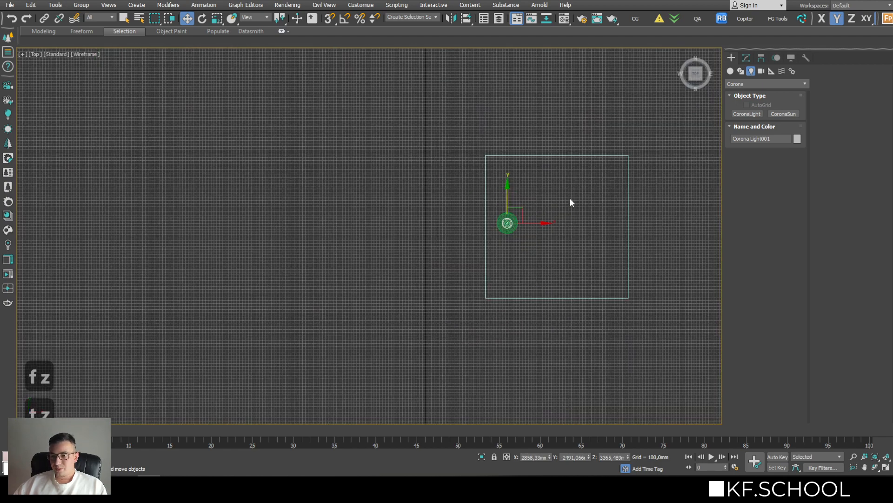
- Create a targeted Corona camera in the Top view, from the middle of the box's side opposite the sphere to the sphere's centre
{"action": "left_click", "coordinate": [762, 72]}
{"action": "middle_click_drag", "start_coordinate": [527, 214], "coordinate": [408, 230]}
{"action": "left_click", "coordinate": [793, 125]}
{"action": "scroll", "coordinate": [495, 266], "scroll_direction": "up", "scroll_amount": 2}
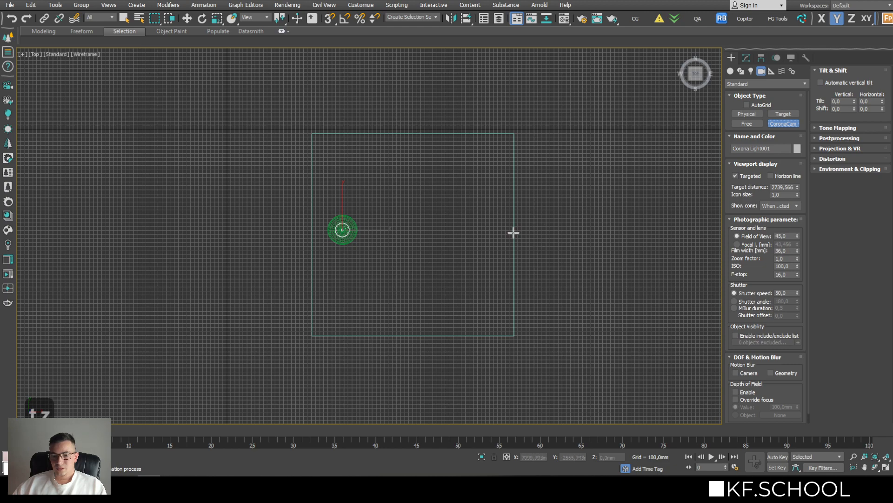
{"action": "left_click_drag", "start_coordinate": [514, 233], "coordinate": [341, 230]}
{"action": "key", "text": "w"}
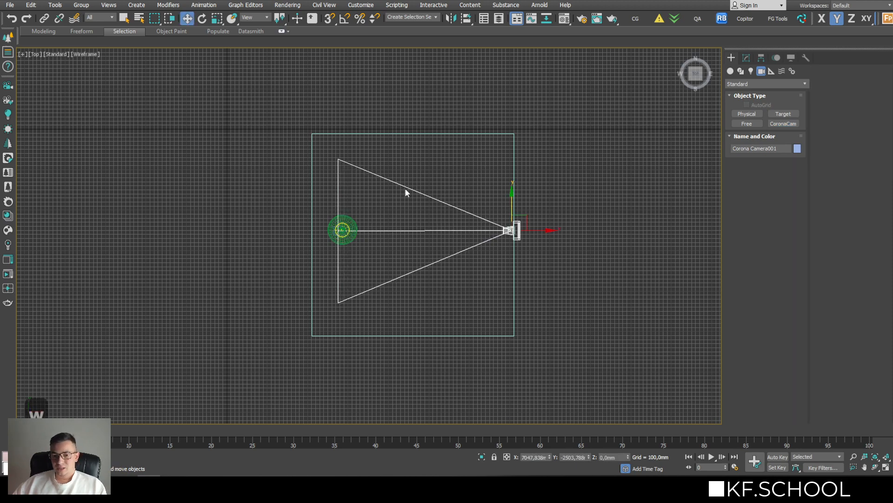
{"action": "scroll", "coordinate": [386, 203], "scroll_direction": "up", "scroll_amount": 2}
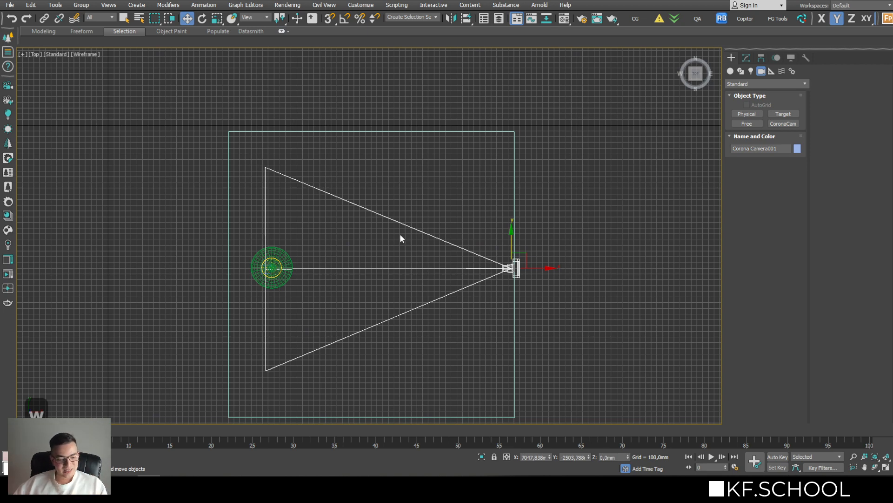
- Look through the Corona camera, raise it about 615 mm and display the view shaded
{"action": "key", "text": "c"}
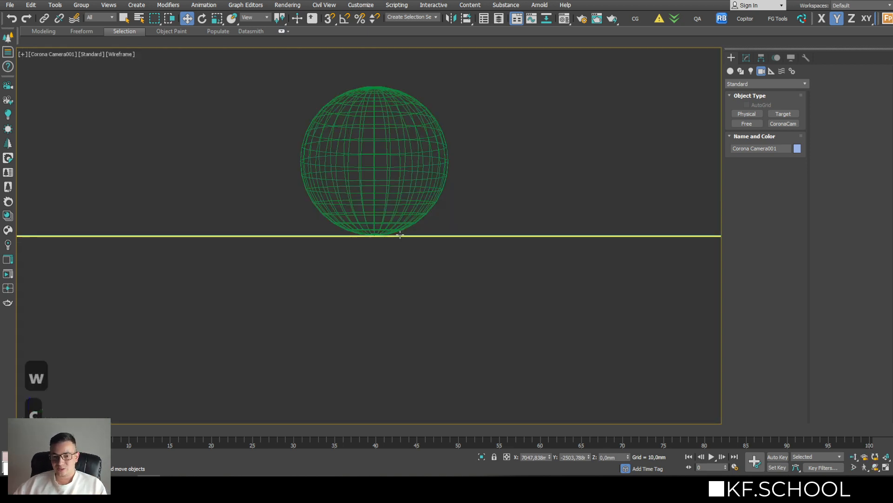
{"action": "left_click", "coordinate": [50, 55]}
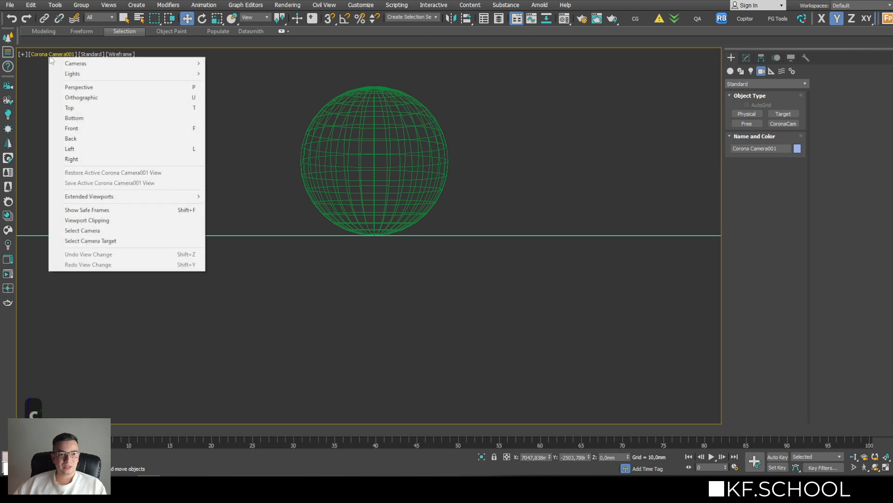
{"action": "mouse_move", "coordinate": [109, 63]}
{"action": "left_click", "coordinate": [252, 61]}
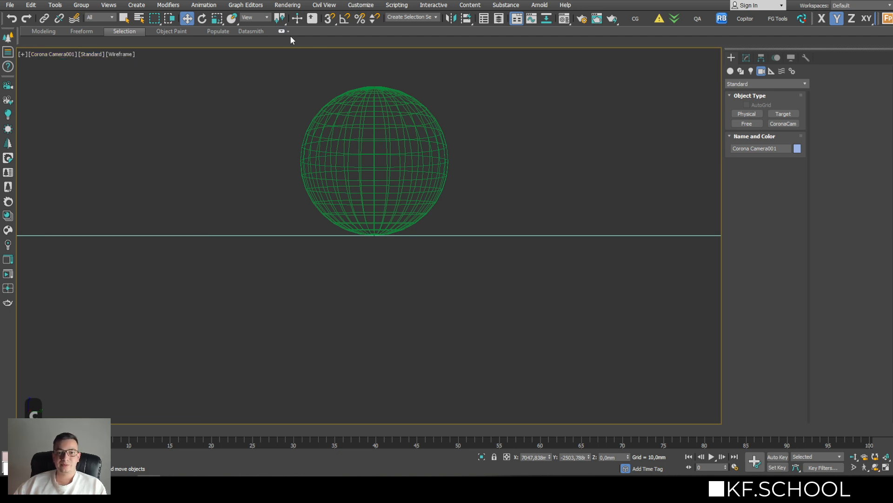
{"action": "mouse_move", "coordinate": [395, 125]}
{"action": "middle_mouse_down"}
{"action": "mouse_move", "coordinate": [395, 199]}
{"action": "mouse_move", "coordinate": [409, 219]}
{"action": "mouse_move", "coordinate": [432, 199]}
{"action": "mouse_move", "coordinate": [443, 225]}
{"action": "middle_mouse_up"}
{"action": "key", "text": "F3"}
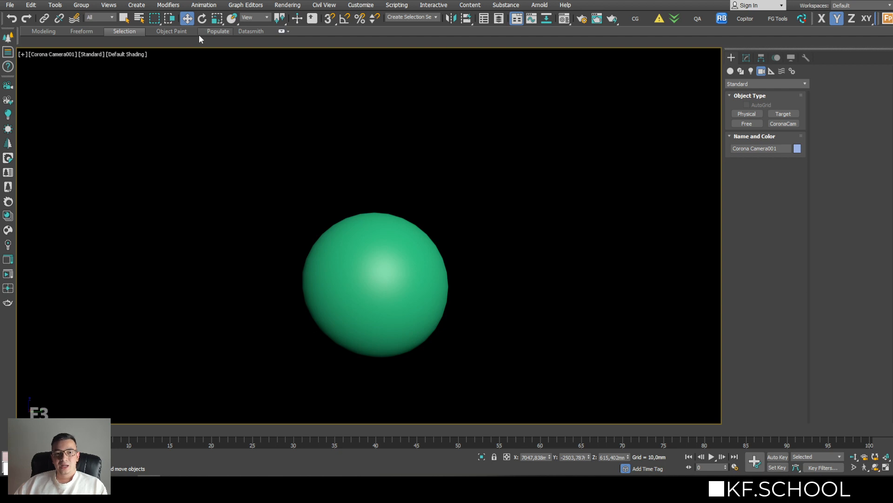
- Open Render Setup and bring up the common output parameters
{"action": "left_click", "coordinate": [283, 5]}
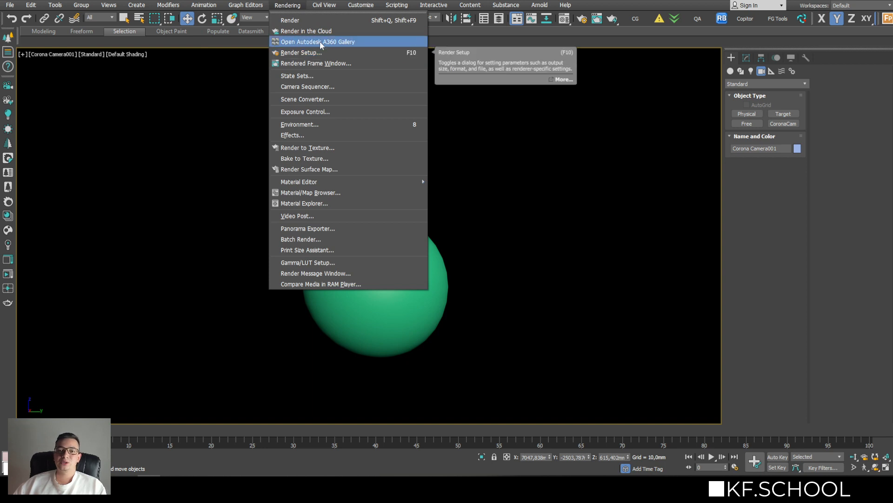
{"action": "left_click", "coordinate": [307, 53]}
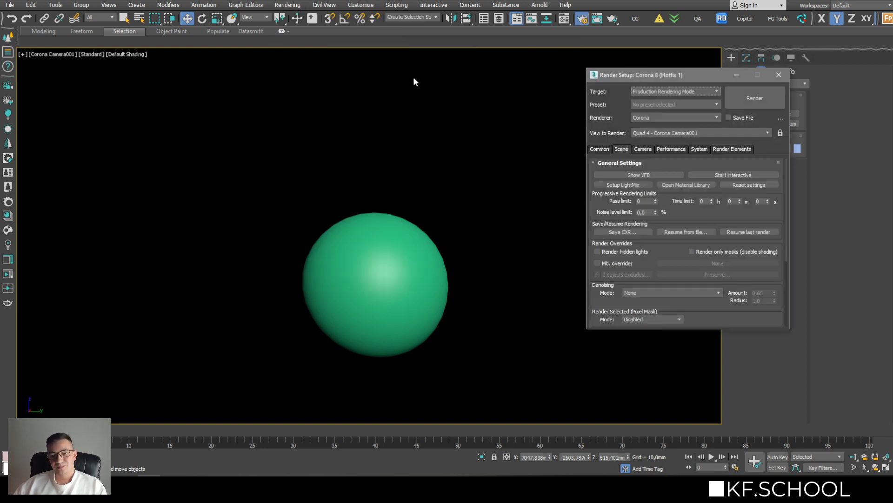
{"action": "left_click_drag", "start_coordinate": [637, 78], "coordinate": [510, 57]}
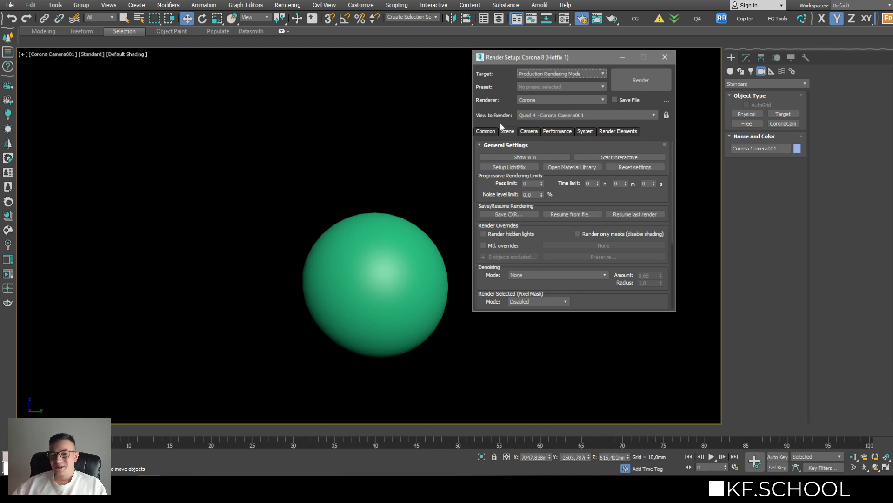
{"action": "left_click", "coordinate": [487, 132]}
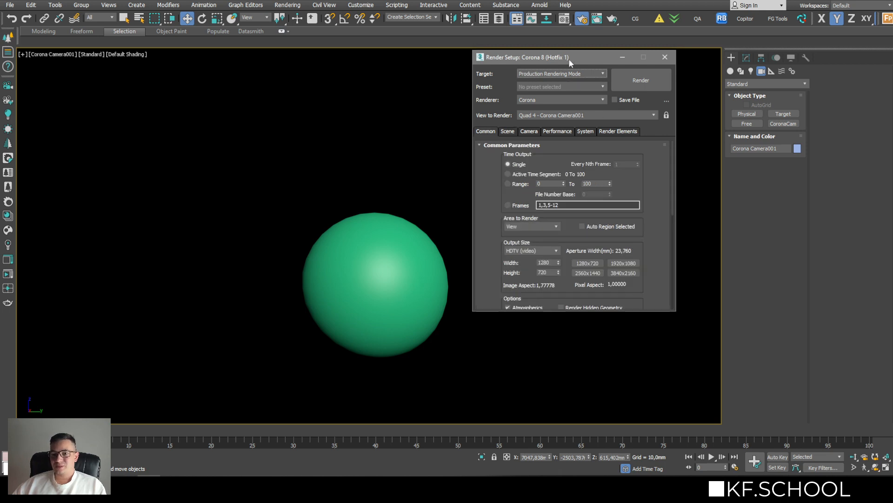
{"action": "left_click_drag", "start_coordinate": [569, 58], "coordinate": [603, 54]}
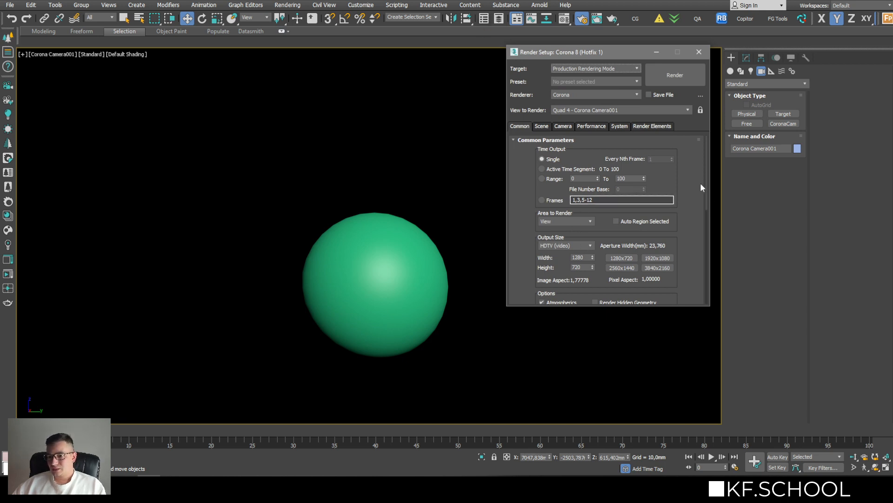
{"action": "scroll", "coordinate": [704, 210], "scroll_direction": "down", "scroll_amount": 5}
{"action": "scroll", "coordinate": [701, 201], "scroll_direction": "up", "scroll_amount": 5}
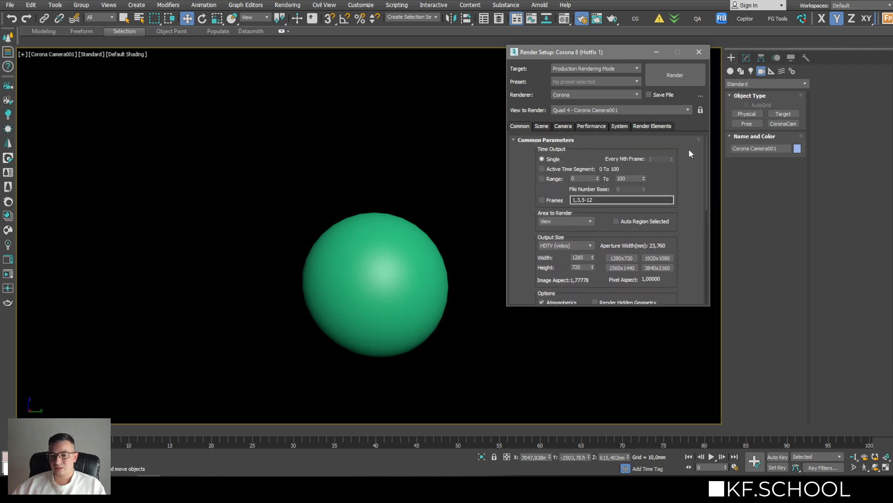
- Set a custom render output size of 1200 wide by 1500 high
{"action": "left_click", "coordinate": [564, 245]}
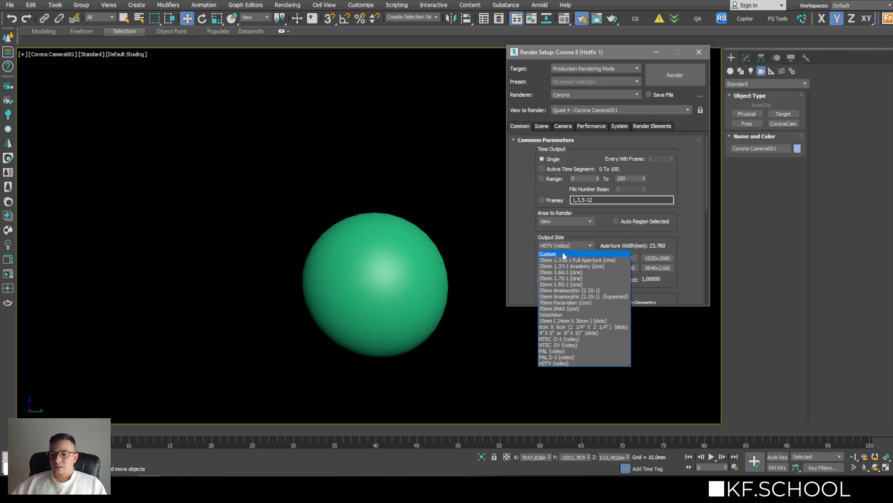
{"action": "left_click", "coordinate": [563, 254]}
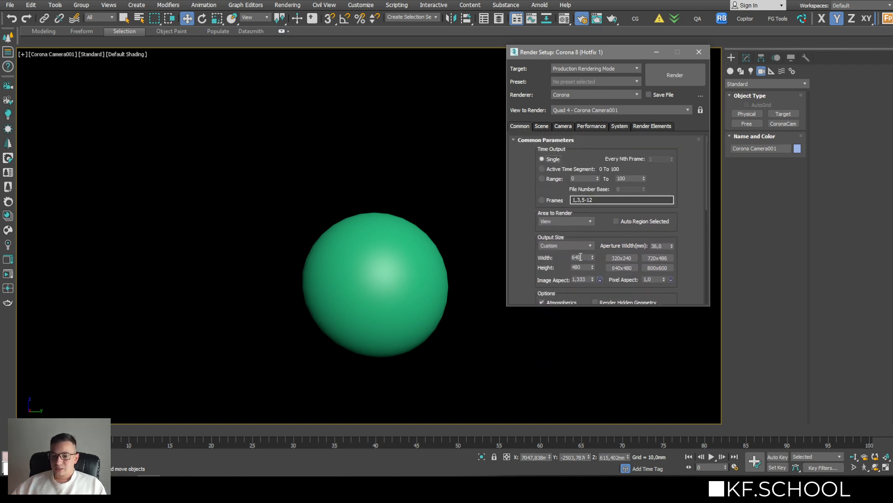
{"action": "double_click", "coordinate": [578, 257]}
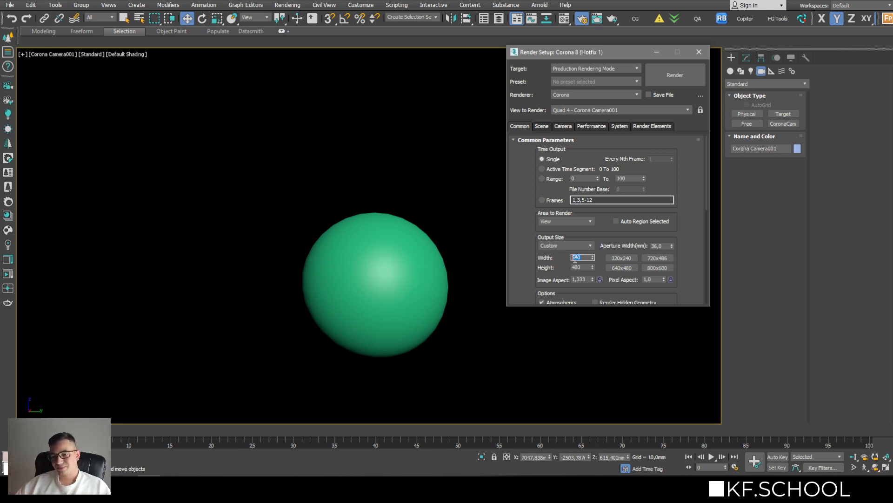
{"action": "type", "text": "1200"}
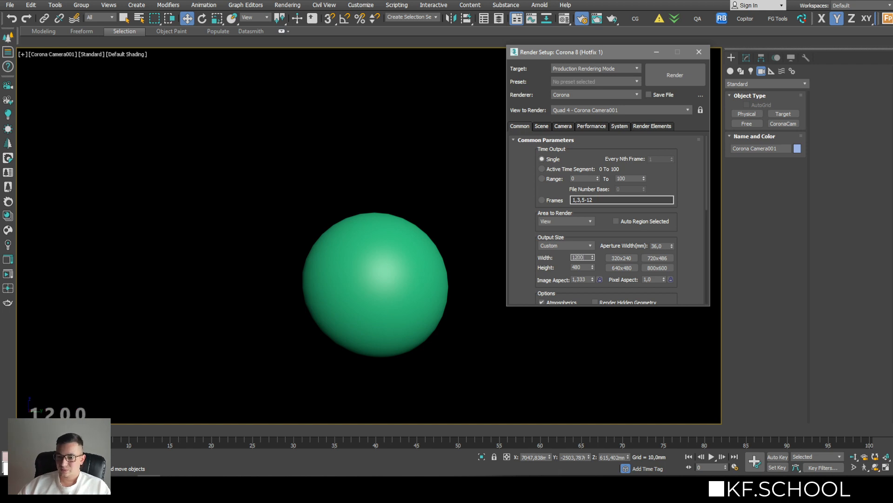
{"action": "key", "text": "Return"}
{"action": "key", "text": "Tab"}
{"action": "type", "text": "1500"}
{"action": "key", "text": "Return"}
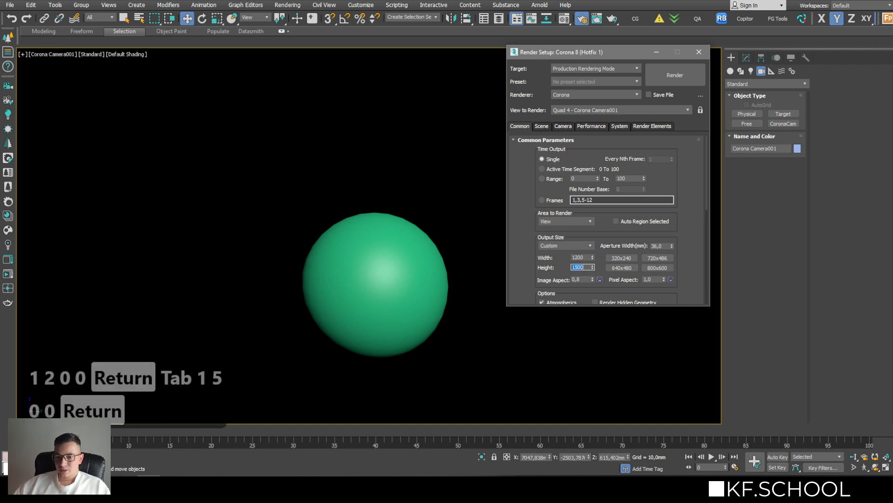
{"action": "left_click", "coordinate": [564, 2]}
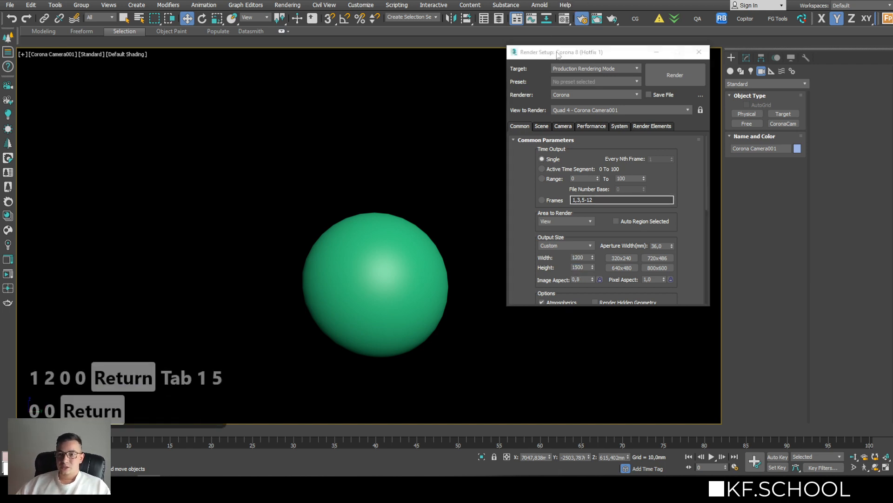
- Show safe frames in the camera view and dolly the camera closer so the sphere fills more of the frame
{"action": "left_click_drag", "start_coordinate": [558, 52], "coordinate": [643, 90]}
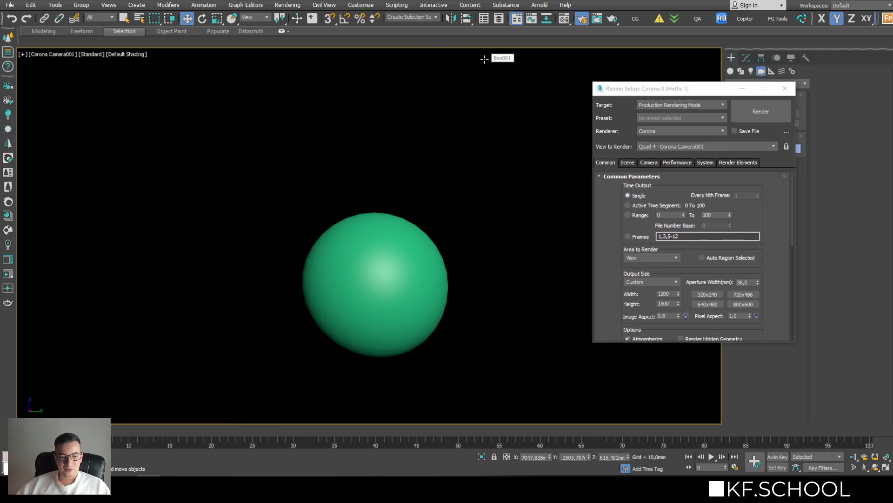
{"action": "key", "text": "shift+f"}
{"action": "middle_click_drag", "start_coordinate": [457, 184], "coordinate": [451, 204]}
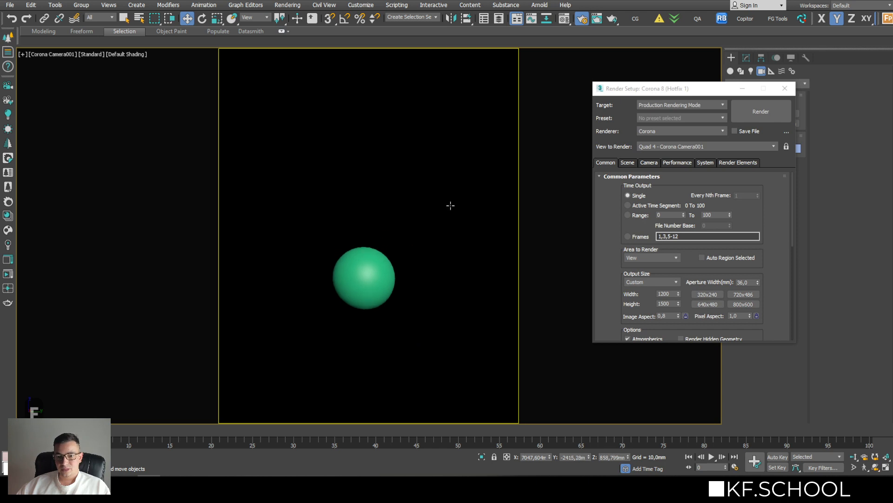
{"action": "left_click", "coordinate": [854, 456]}
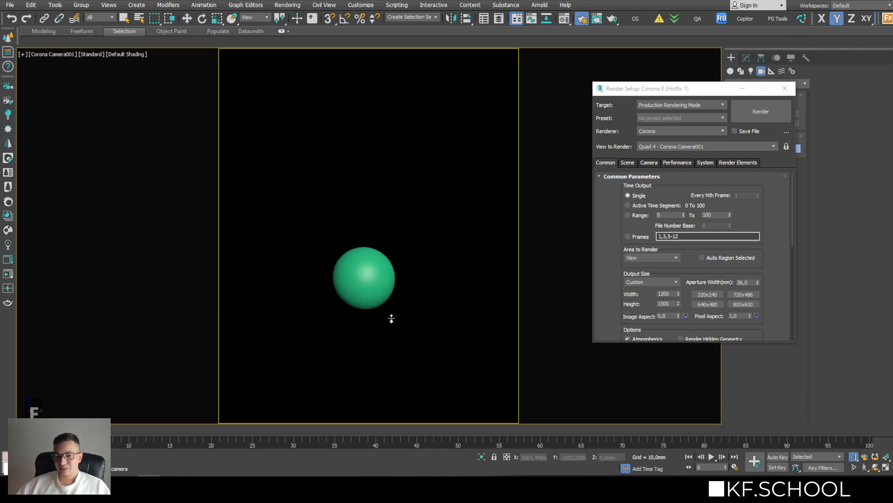
{"action": "left_click_drag", "start_coordinate": [391, 320], "coordinate": [386, 295]}
{"action": "middle_click_drag", "start_coordinate": [386, 295], "coordinate": [397, 258]}
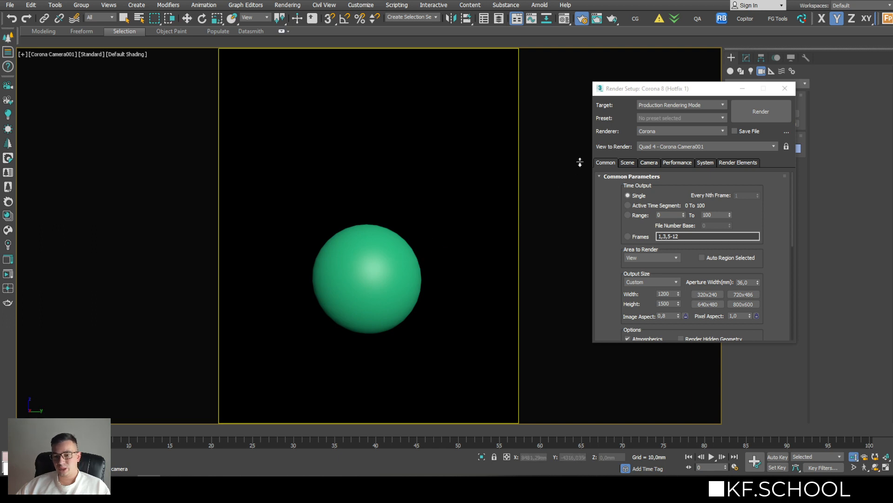
- Set the noise level limit of Corona's progressive rendering to 2 %
{"action": "left_click", "coordinate": [626, 163]}
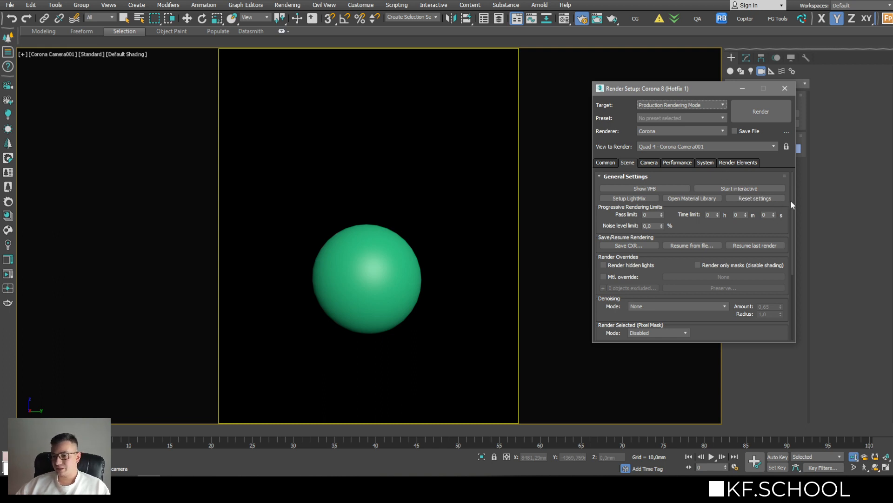
{"action": "left_click_drag", "start_coordinate": [792, 201], "coordinate": [791, 197]}
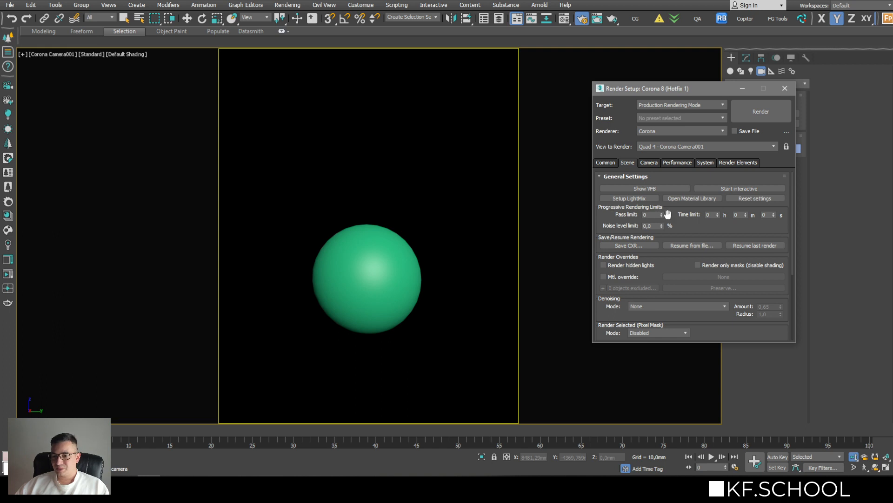
{"action": "left_click_drag", "start_coordinate": [653, 226], "coordinate": [627, 226]}
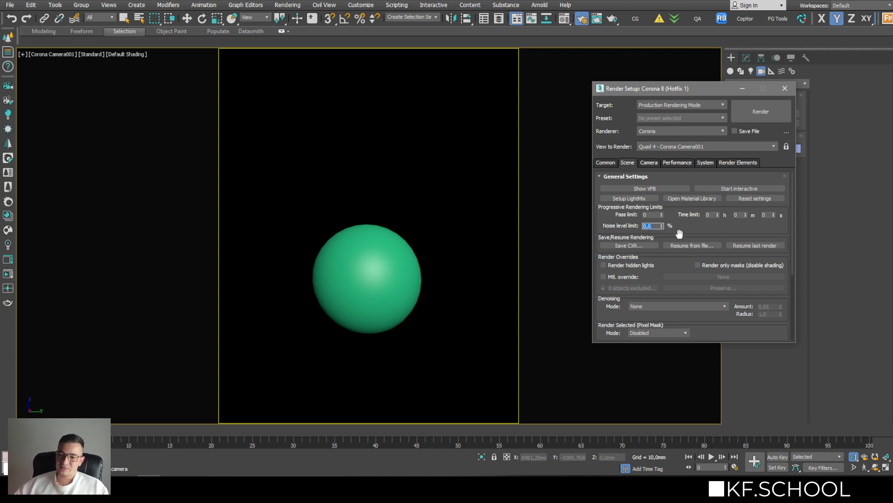
{"action": "type", "text": "2"}
{"action": "key", "text": "Return"}
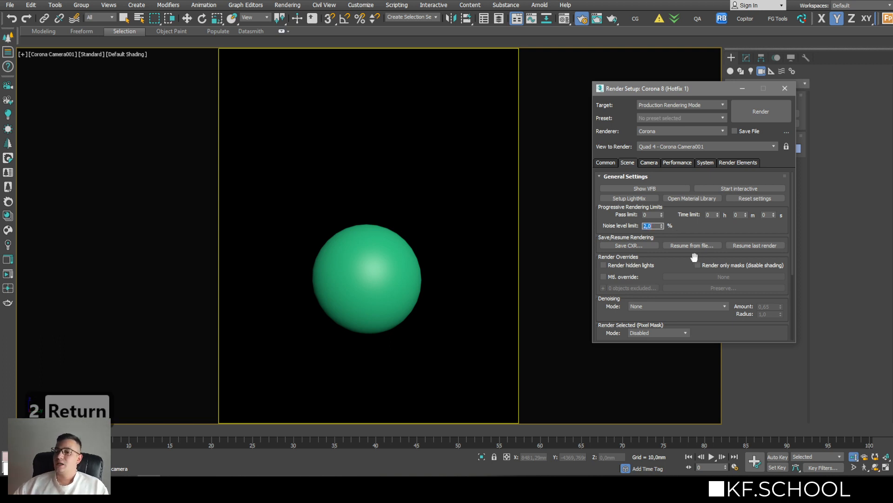
{"action": "left_click_drag", "start_coordinate": [713, 215], "coordinate": [704, 213]}
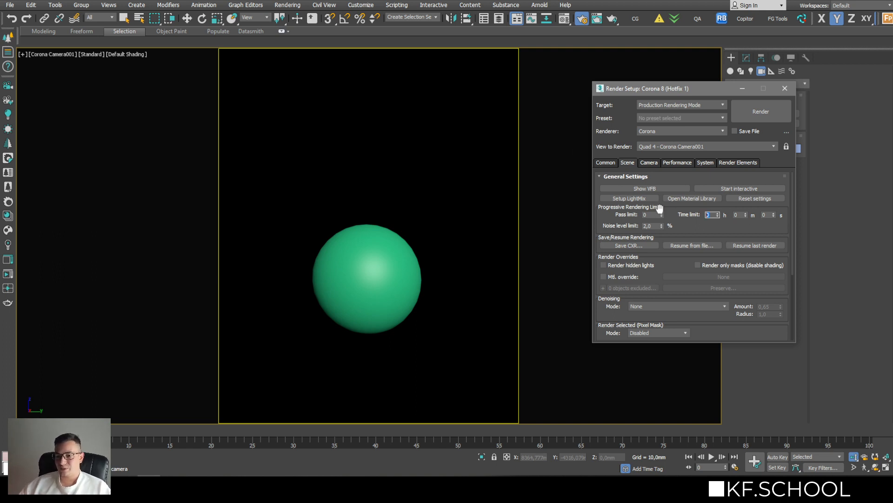
- Start interactive rendering, then widen and reposition the frame buffer window with Render Setup minimized
{"action": "left_click", "coordinate": [724, 190]}
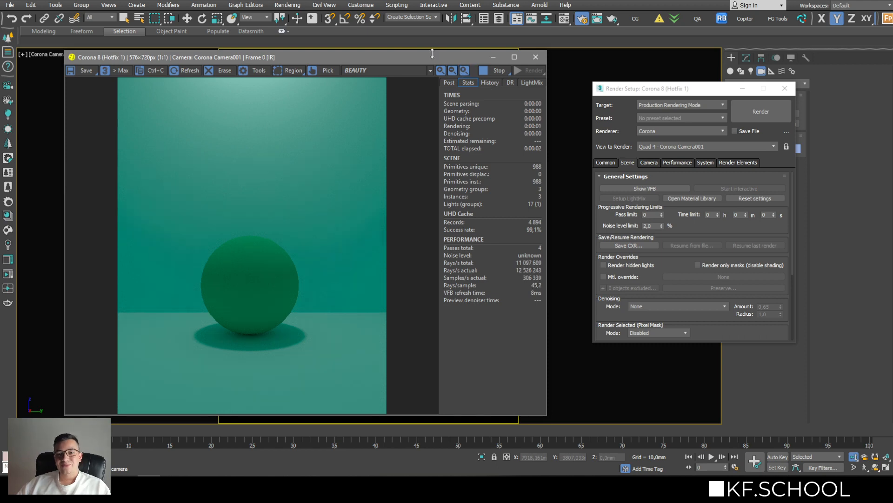
{"action": "left_click_drag", "start_coordinate": [433, 51], "coordinate": [482, 51]}
{"action": "left_click_drag", "start_coordinate": [455, 61], "coordinate": [583, 45]}
{"action": "left_click", "coordinate": [742, 89]}
{"action": "left_click", "coordinate": [524, 53]}
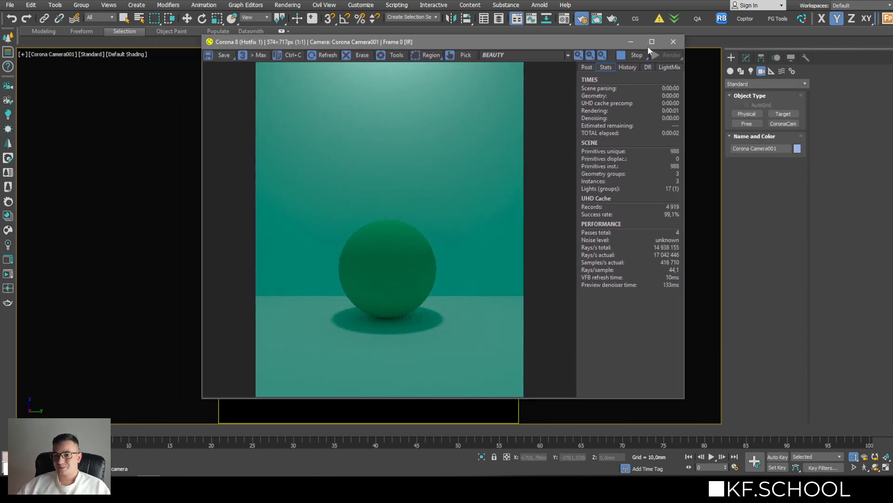
- Shrink the frame buffer window and switch the Corona camera from field of view to a focal length of about 72.6 mm
{"action": "left_click", "coordinate": [746, 59]}
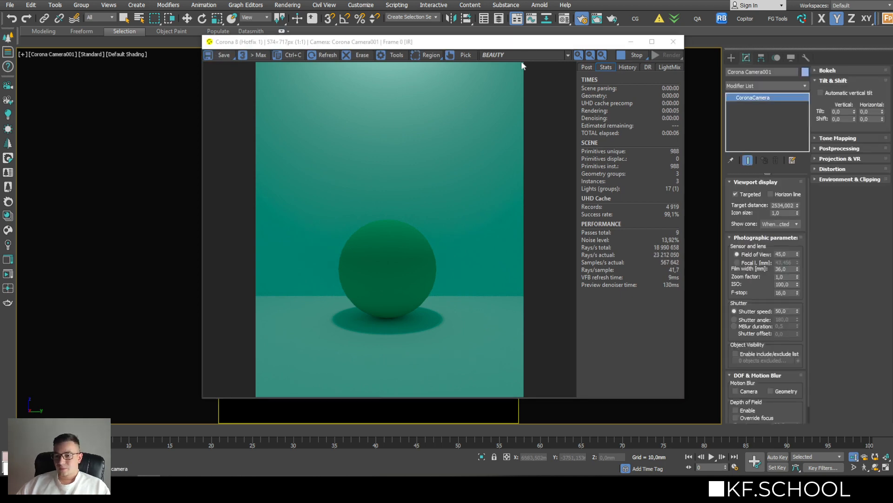
{"action": "left_click_drag", "start_coordinate": [530, 38], "coordinate": [440, 39]}
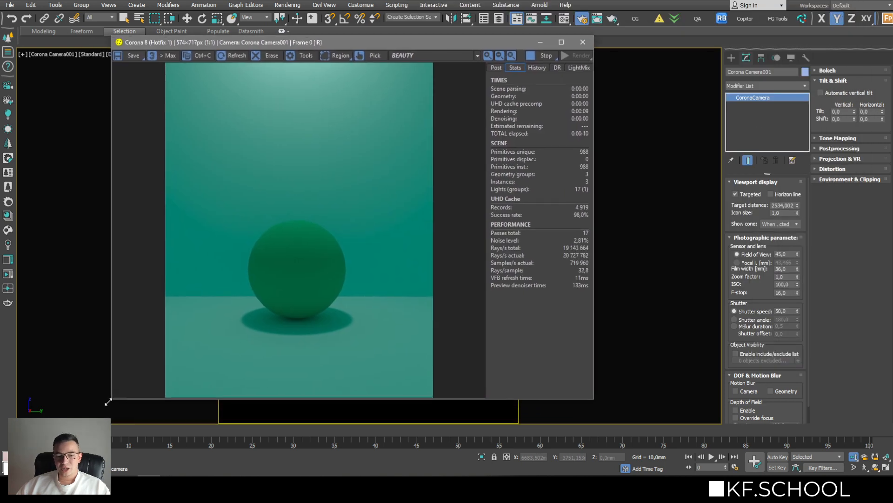
{"action": "left_click_drag", "start_coordinate": [139, 398], "coordinate": [180, 337]}
{"action": "left_click_drag", "start_coordinate": [543, 40], "coordinate": [631, 14]}
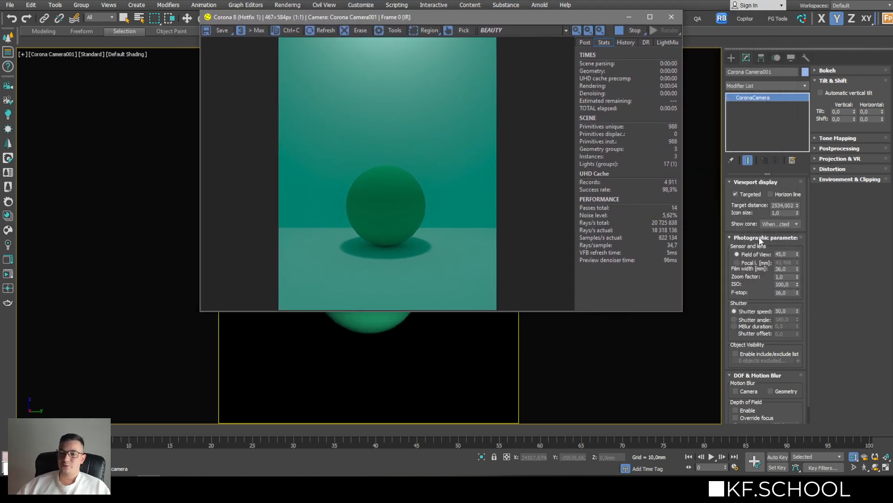
{"action": "left_click", "coordinate": [757, 264]}
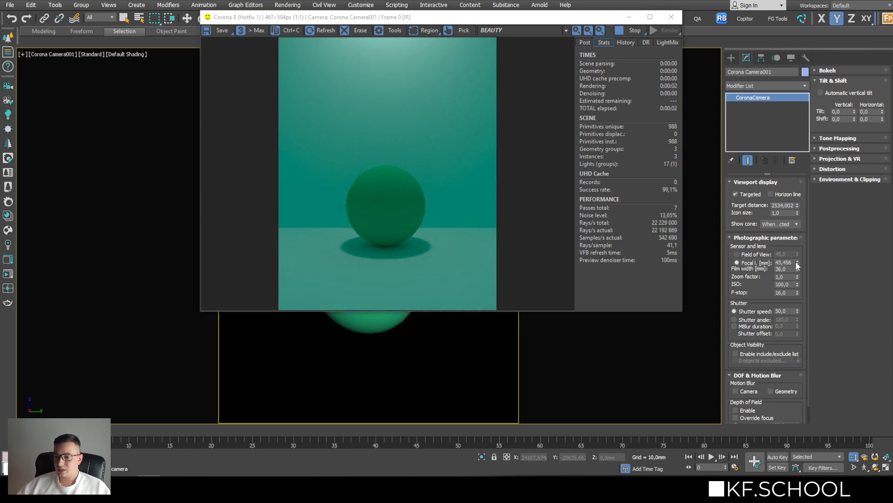
{"action": "left_click_drag", "start_coordinate": [797, 263], "coordinate": [459, 369]}
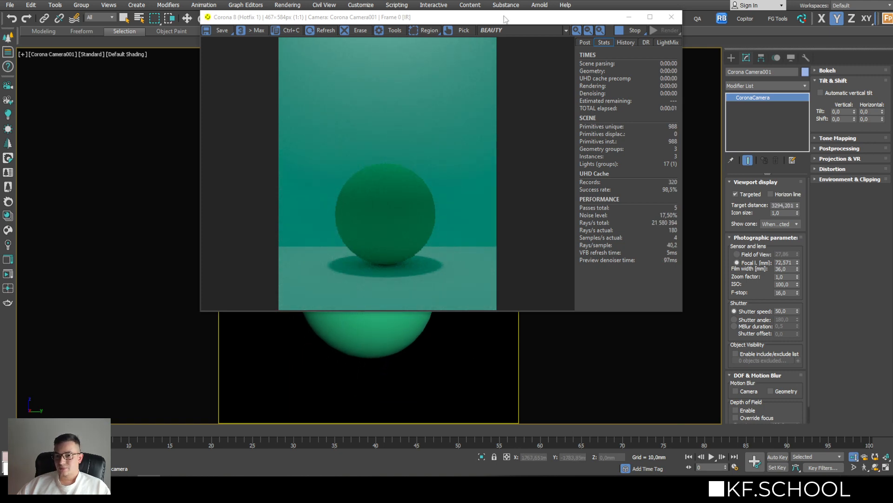
- Move the frame buffer window clear of the toolbar, list lights in the scene selection dialog and select the Corona light
{"action": "left_click_drag", "start_coordinate": [504, 18], "coordinate": [503, 53]}
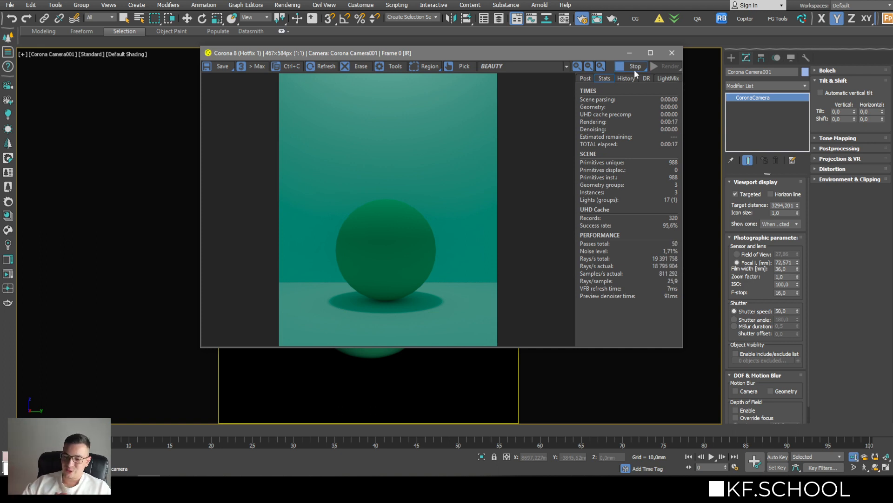
{"action": "left_click_drag", "start_coordinate": [576, 58], "coordinate": [597, 93]}
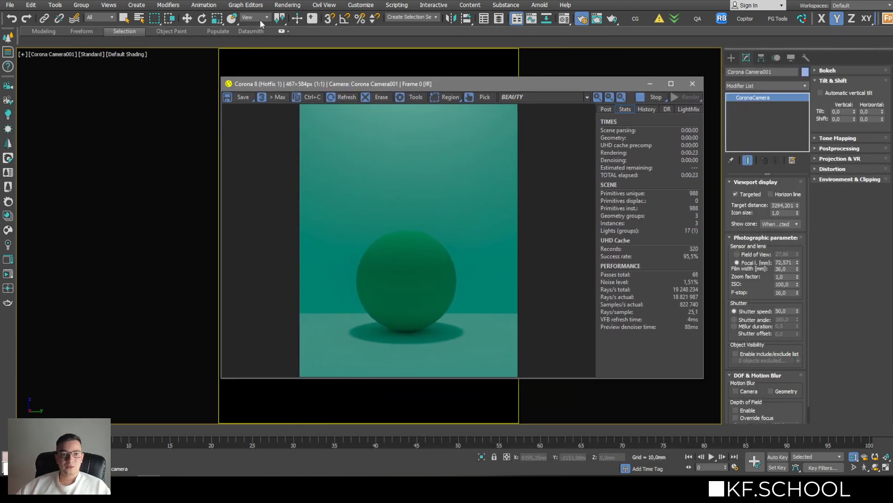
{"action": "left_click_drag", "start_coordinate": [339, 84], "coordinate": [396, 85]}
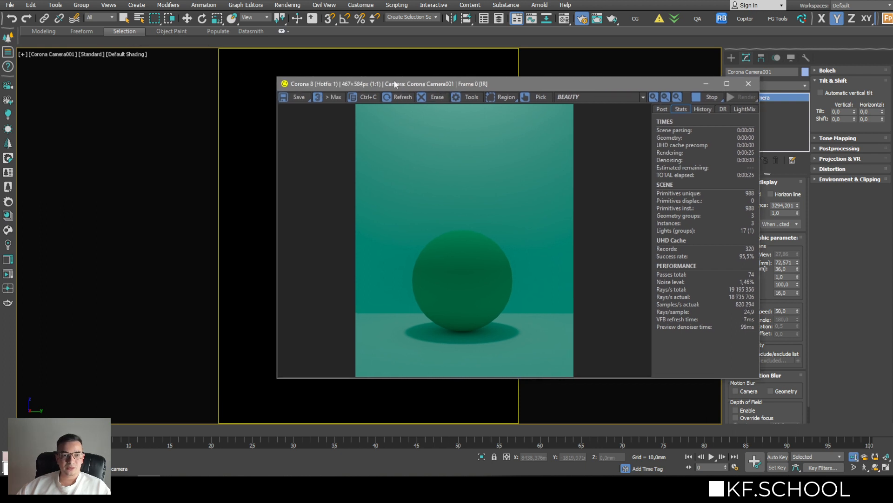
{"action": "left_click", "coordinate": [138, 20]}
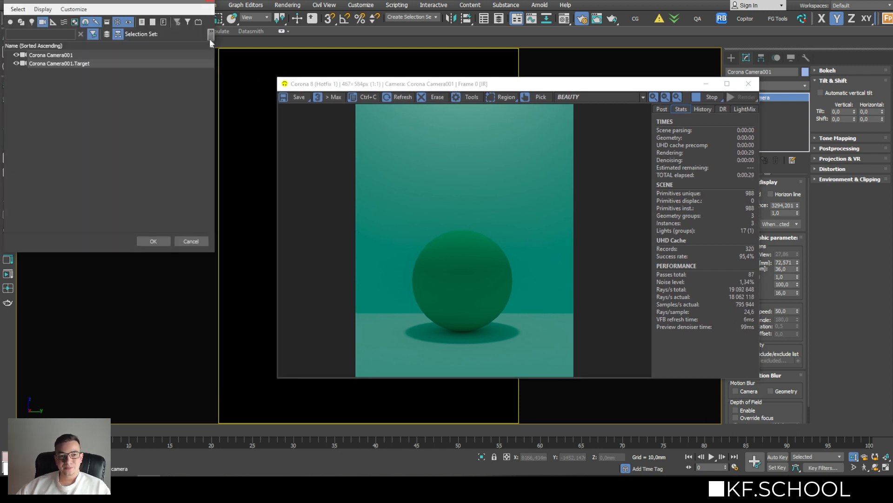
{"action": "left_click", "coordinate": [31, 22]}
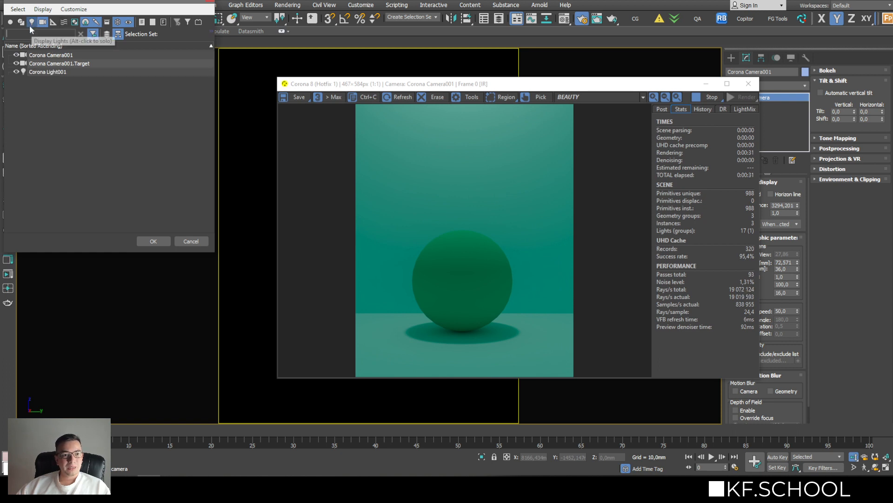
{"action": "double_click", "coordinate": [45, 73]}
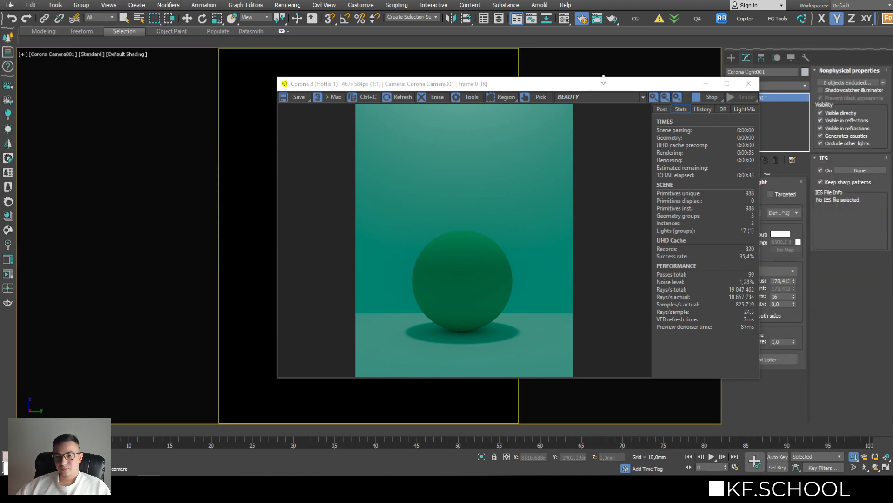
- Move the frame buffer off the light's parameters and switch its color to a Kelvin temperature of 3500
{"action": "left_click_drag", "start_coordinate": [605, 84], "coordinate": [344, 50]}
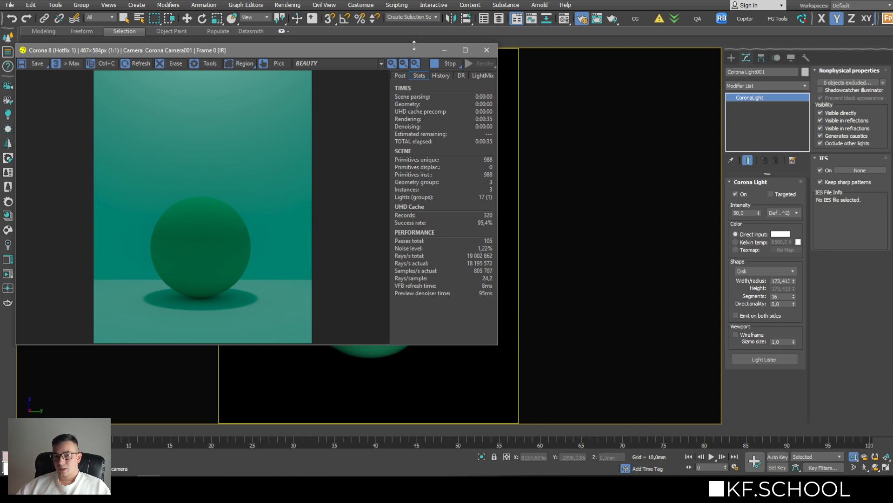
{"action": "left_click_drag", "start_coordinate": [419, 50], "coordinate": [507, 67]}
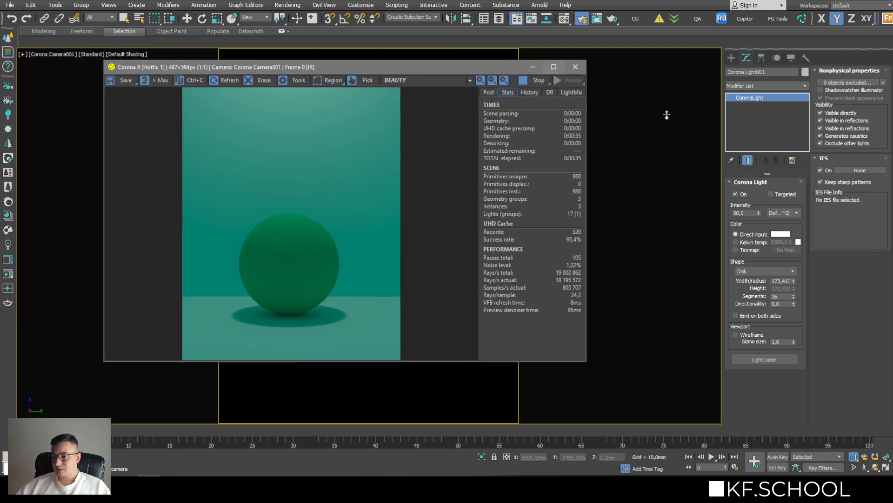
{"action": "left_click", "coordinate": [772, 211]}
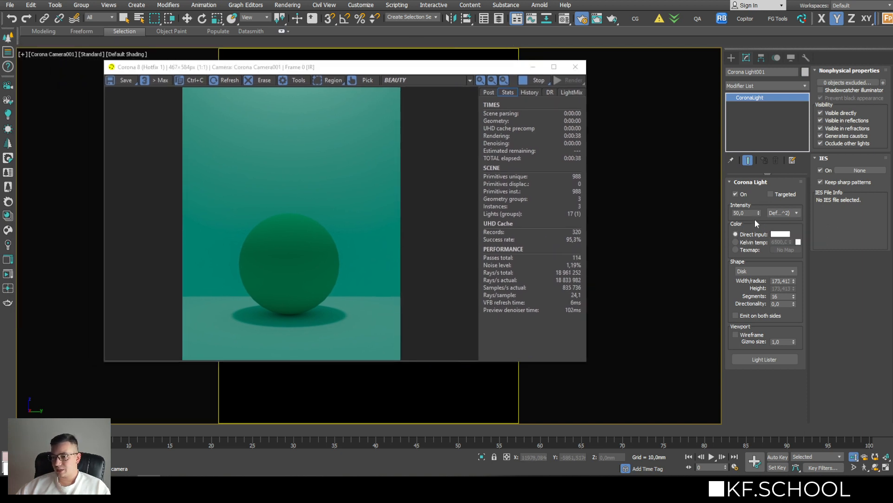
{"action": "left_click", "coordinate": [753, 242]}
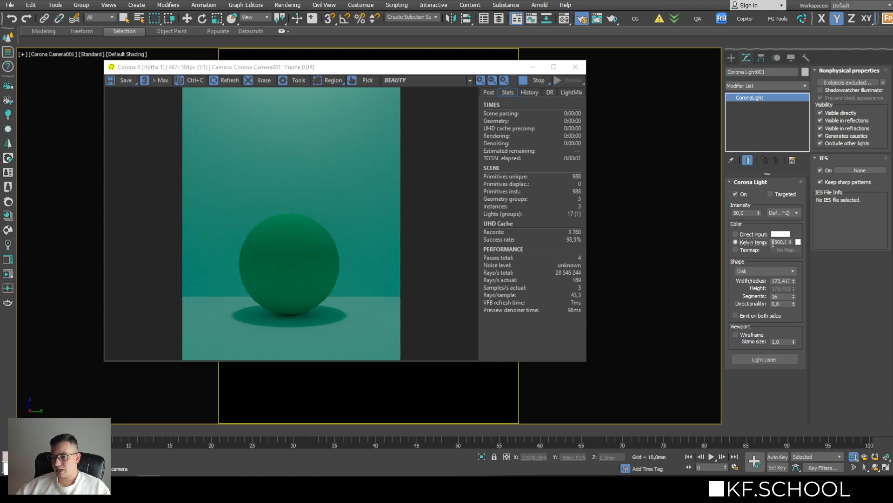
{"action": "double_click", "coordinate": [773, 242]}
{"action": "type", "text": "35"}
{"action": "key", "text": "Return"}
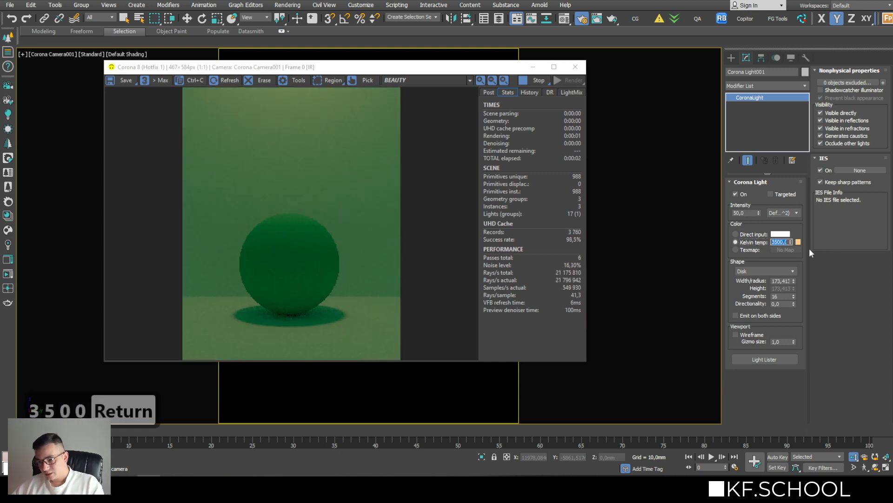
- Try Corona light intensities of 500, 100 and 200
{"action": "left_click", "coordinate": [745, 213]}
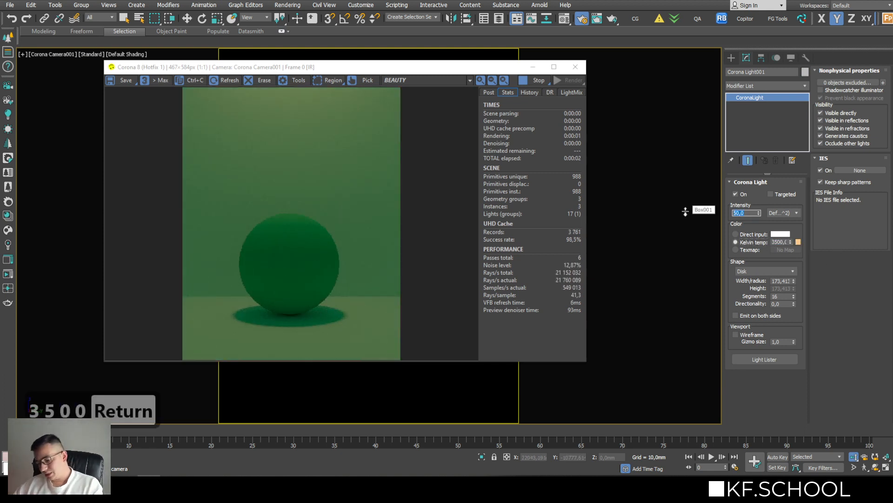
{"action": "type", "text": "500"}
{"action": "key", "text": "Return"}
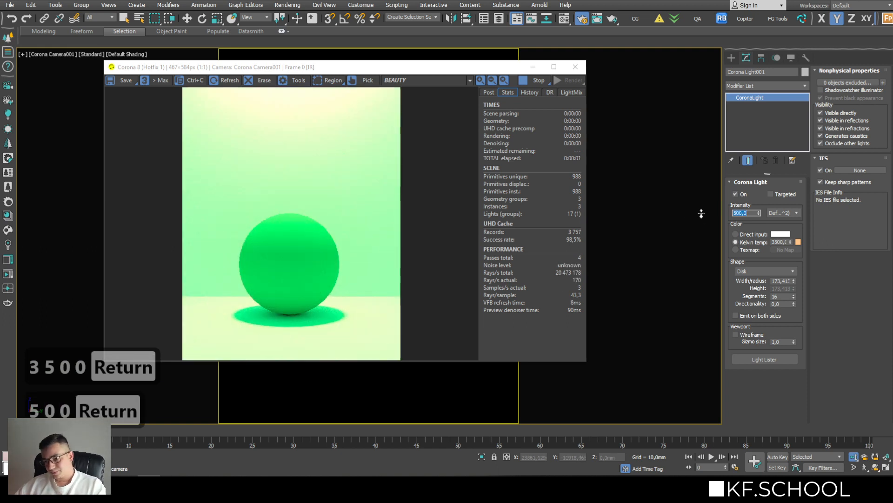
{"action": "type", "text": "100"}
{"action": "key", "text": "Return"}
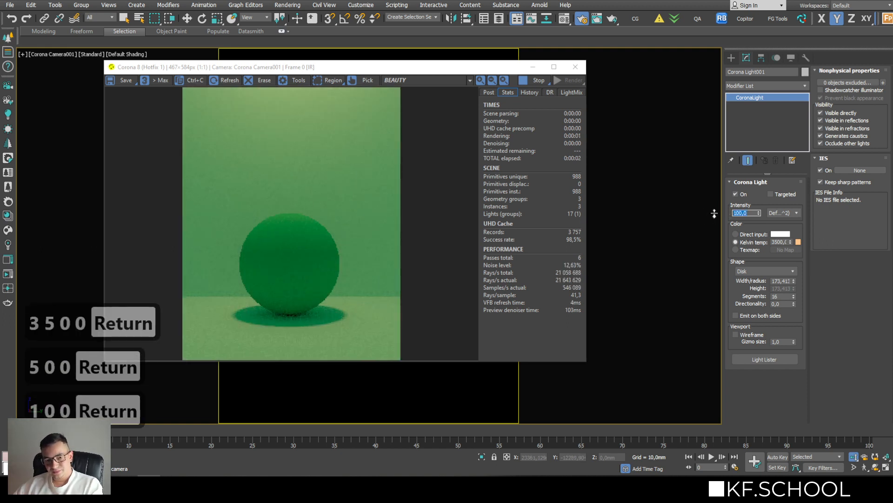
{"action": "type", "text": "200"}
{"action": "key", "text": "Return"}
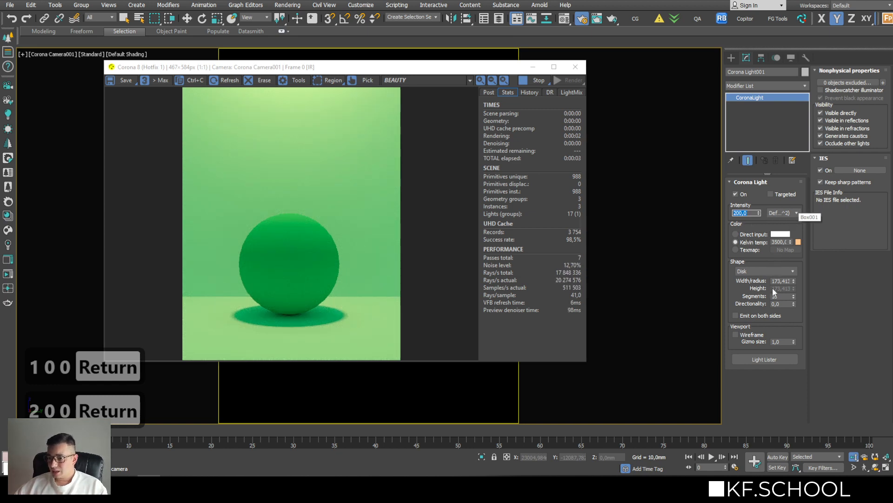
- Try a light directionality of 0.3, raise it to 0.5, and reduce the light's intensity to 40
{"action": "left_click", "coordinate": [782, 303]}
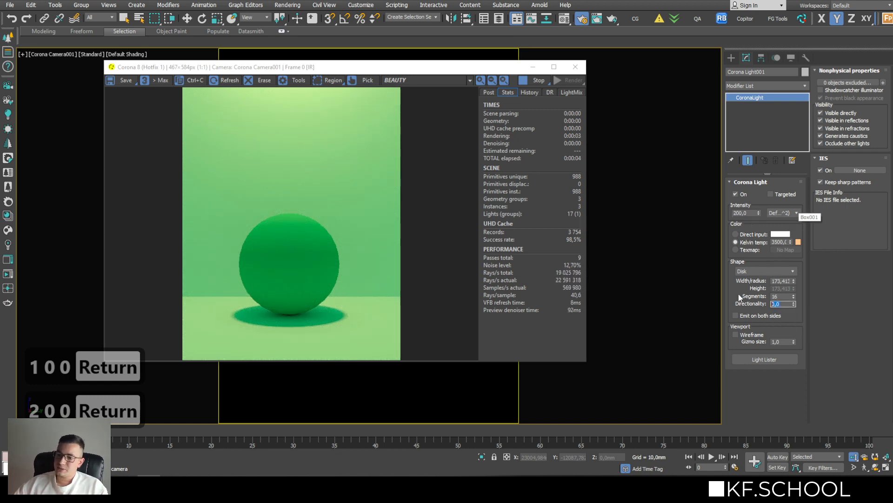
{"action": "type", "text": "0.3"}
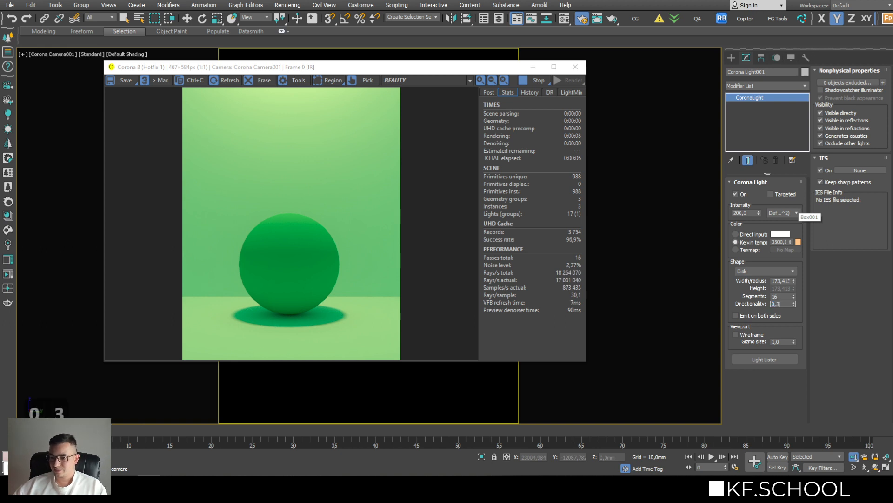
{"action": "key", "text": "Return"}
{"action": "type", "text": "0.5"}
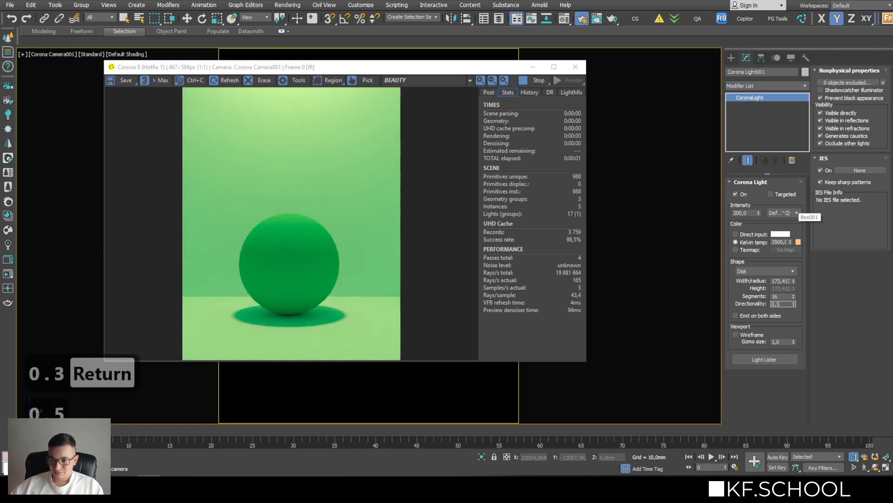
{"action": "key", "text": "Return"}
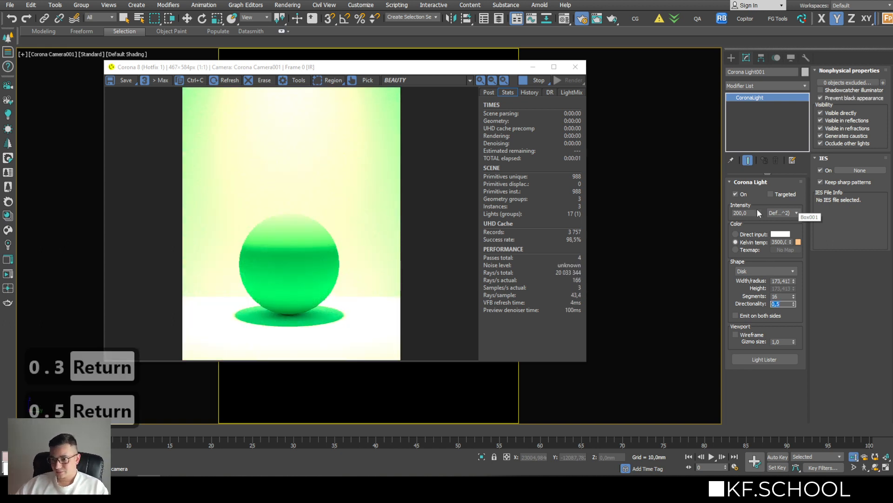
{"action": "left_click_drag", "start_coordinate": [758, 209], "coordinate": [754, 246]}
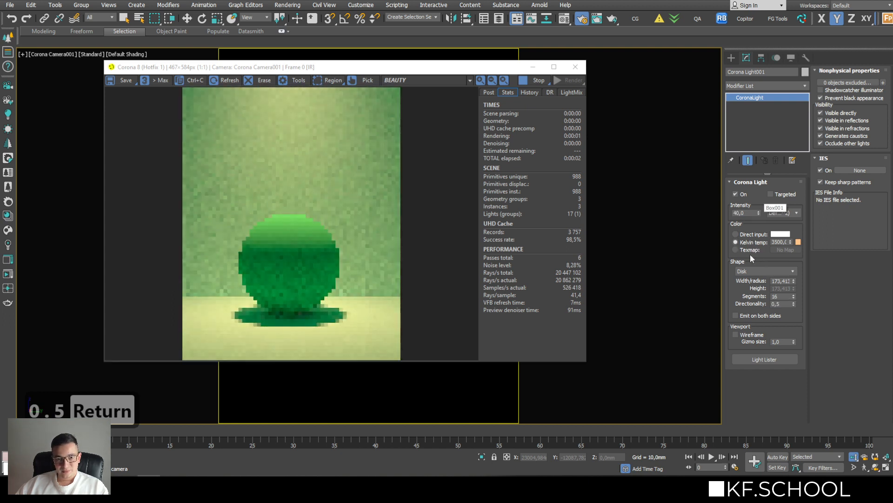
- Expand the tone mapping controls in the frame buffer's post-processing settings and maximize the frame buffer window
{"action": "left_click_drag", "start_coordinate": [374, 72], "coordinate": [409, 79]}
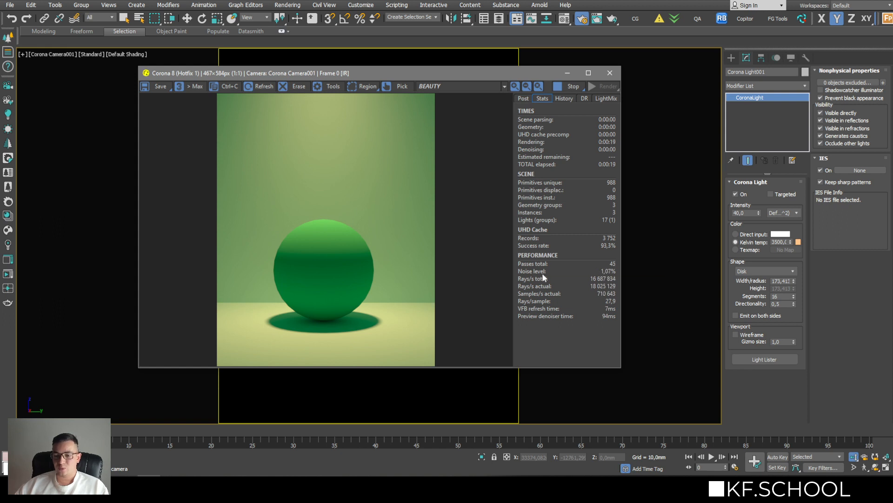
{"action": "mouse_move", "coordinate": [542, 276]}
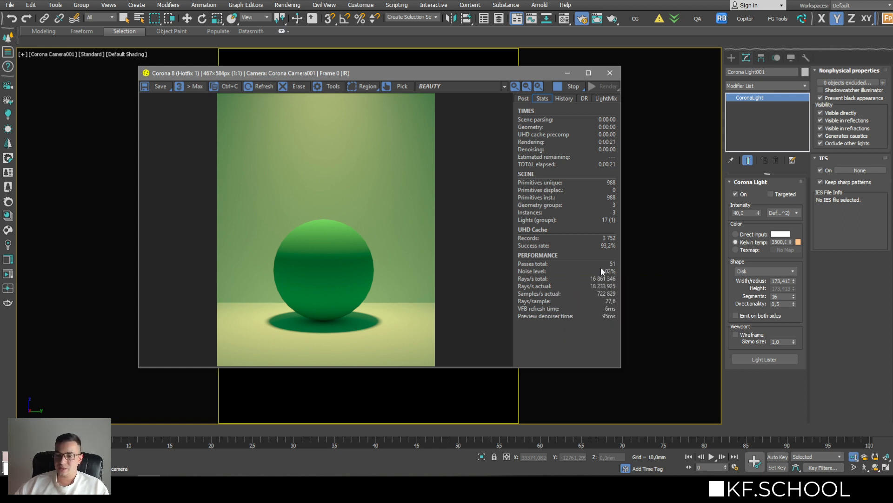
{"action": "mouse_move", "coordinate": [604, 282]}
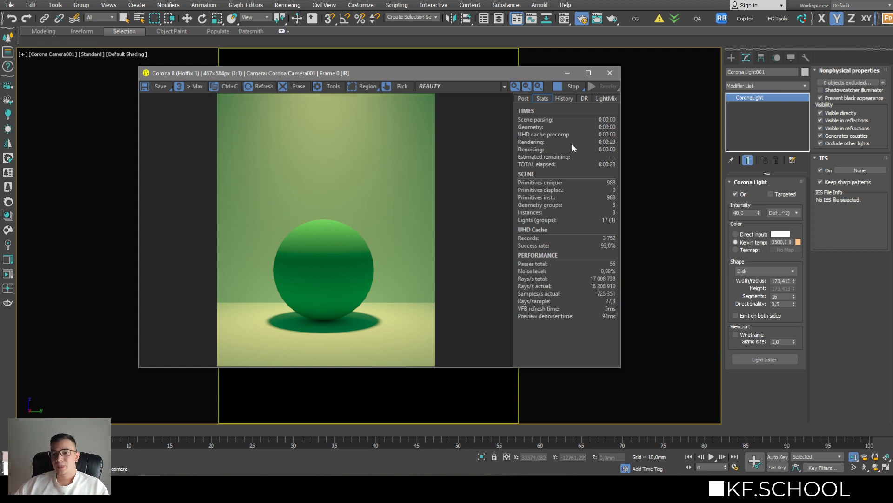
{"action": "left_click", "coordinate": [524, 98]}
{"action": "left_click_drag", "start_coordinate": [508, 75], "coordinate": [647, 76]}
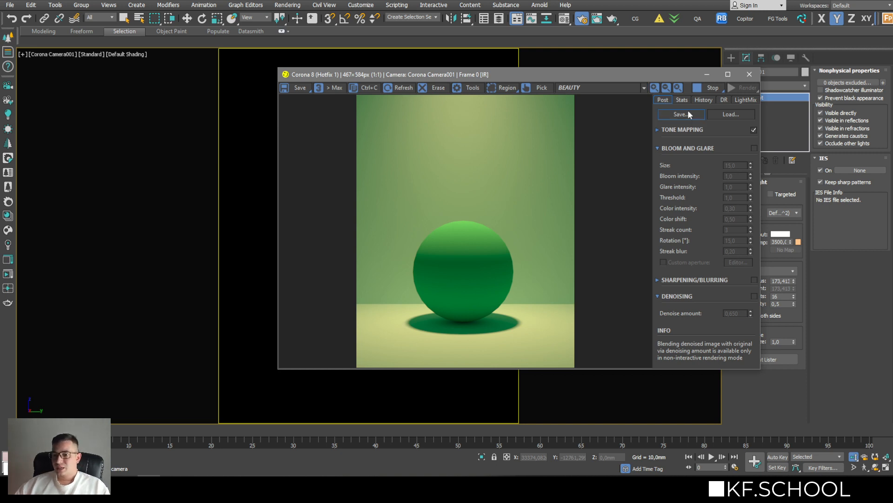
{"action": "left_click", "coordinate": [657, 130]}
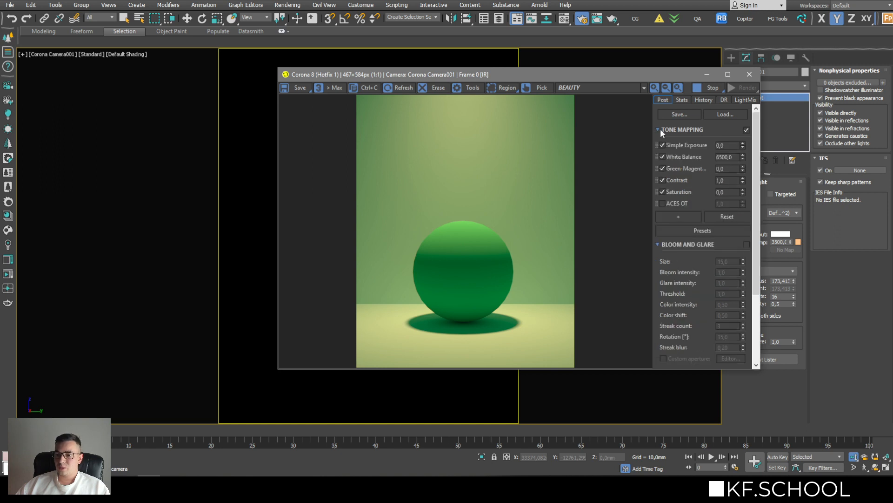
{"action": "left_click_drag", "start_coordinate": [619, 79], "coordinate": [731, 71]}
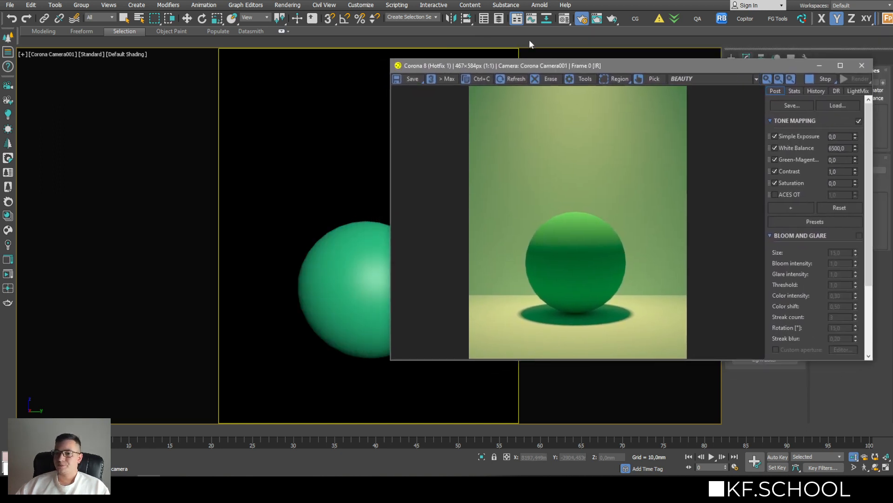
{"action": "left_click_drag", "start_coordinate": [590, 69], "coordinate": [427, 0]}
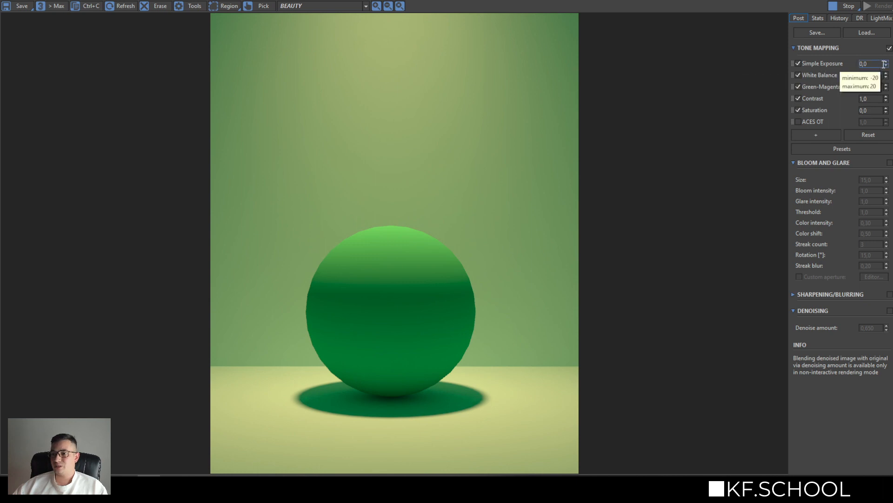
- Set the tone mapping's simple exposure to 1 and lower the white balance to about 2819
{"action": "left_click_drag", "start_coordinate": [886, 62], "coordinate": [855, 24]}
{"action": "type", "text": "1"}
{"action": "key", "text": "Return"}
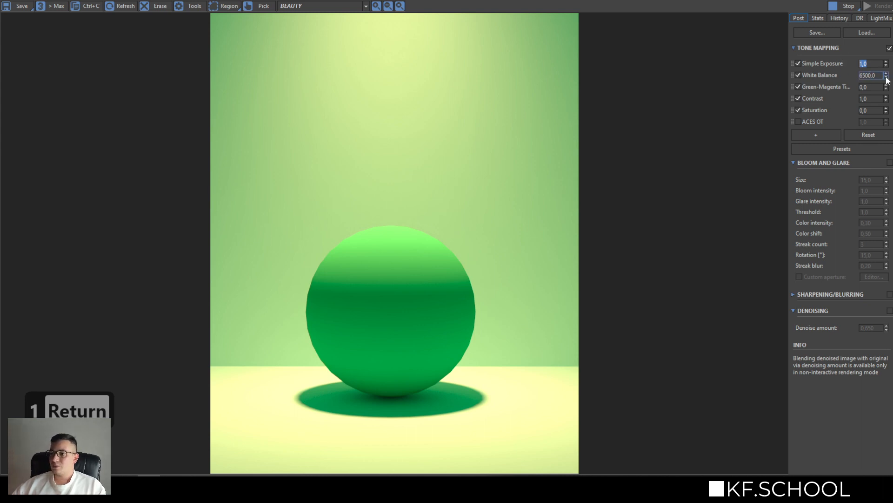
{"action": "left_click_drag", "start_coordinate": [886, 75], "coordinate": [880, 173]}
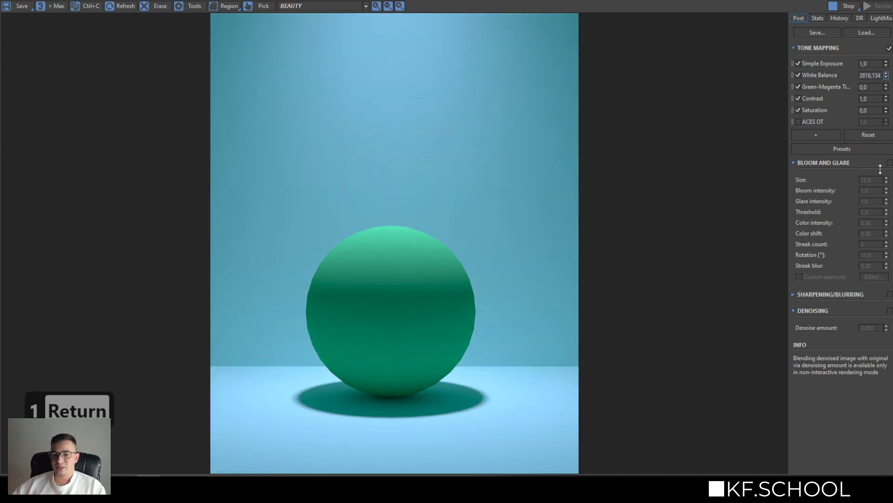
- Disable the green-magenta tint operator and set the tone mapping contrast to 5
{"action": "left_click", "coordinate": [796, 87]}
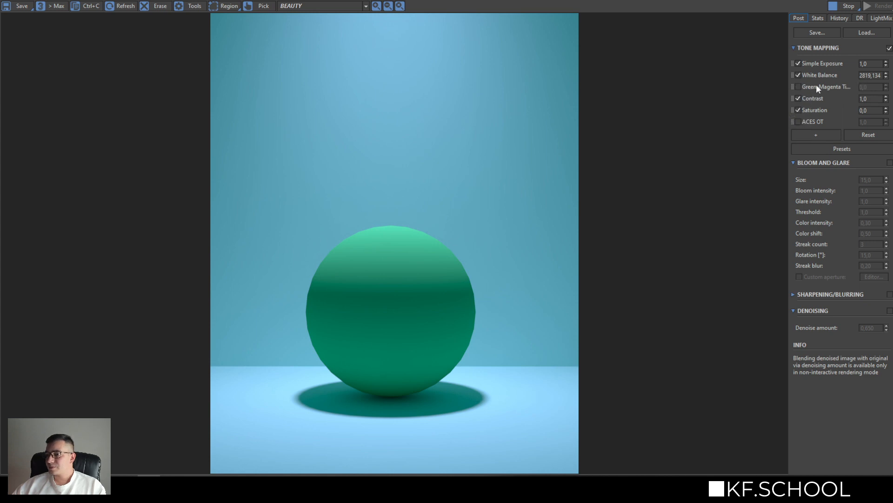
{"action": "double_click", "coordinate": [870, 99]}
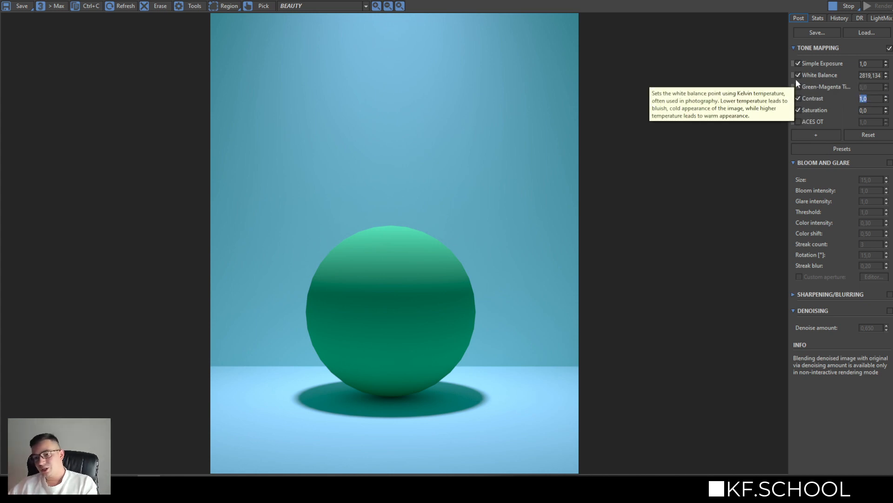
{"action": "type", "text": "5"}
{"action": "key", "text": "Return"}
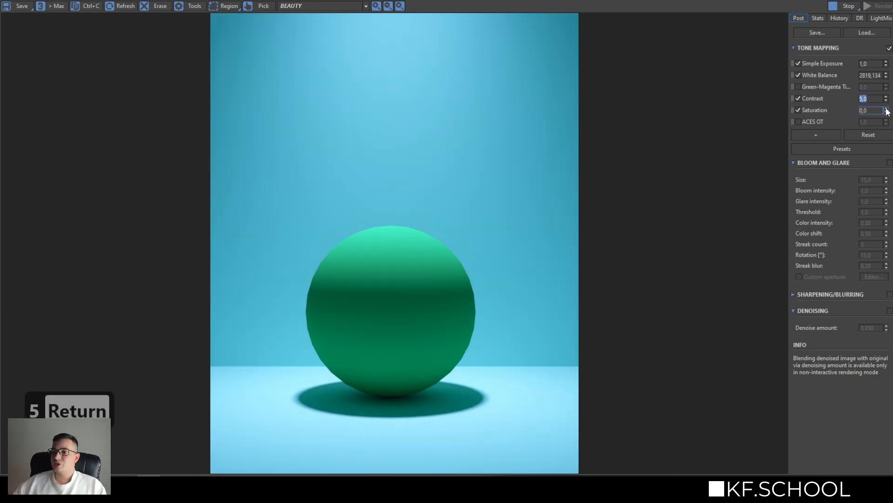
- Raise the tone mapping saturation to about 0.236 and enable the ACES OT operator
{"action": "left_click_drag", "start_coordinate": [887, 111], "coordinate": [865, 83]}
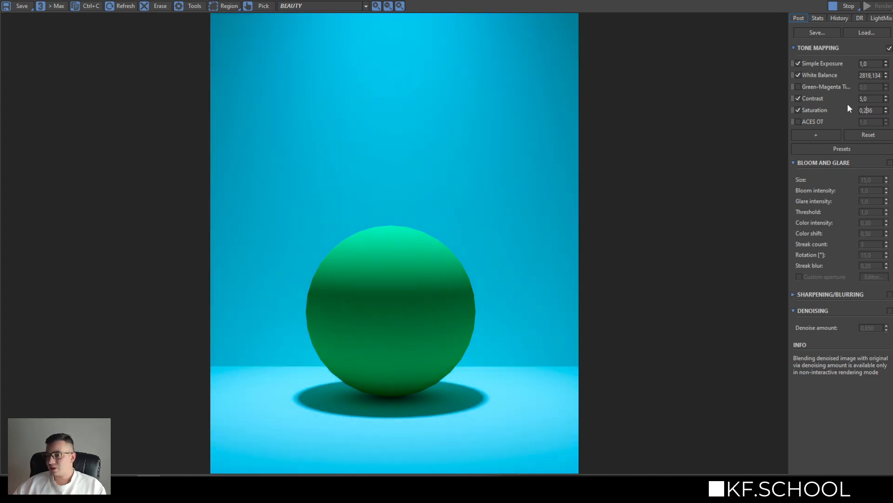
{"action": "key", "text": "Delete"}
{"action": "type", "text": "3"}
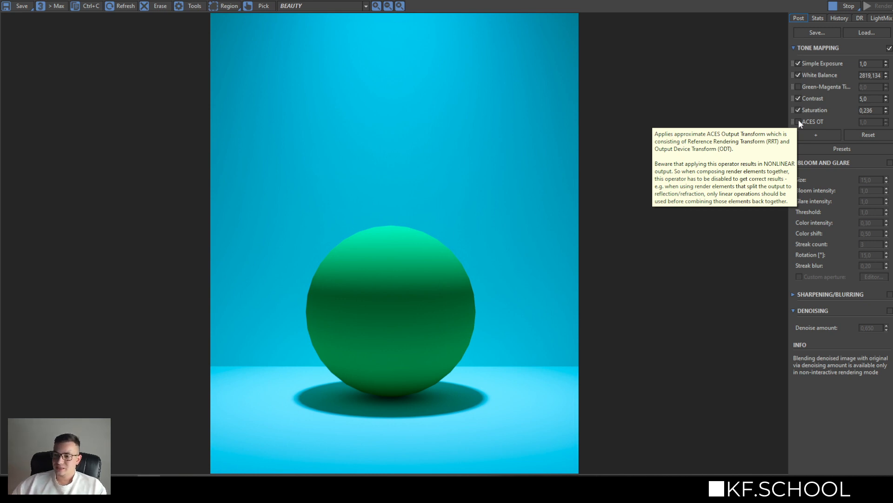
{"action": "left_click", "coordinate": [798, 122]}
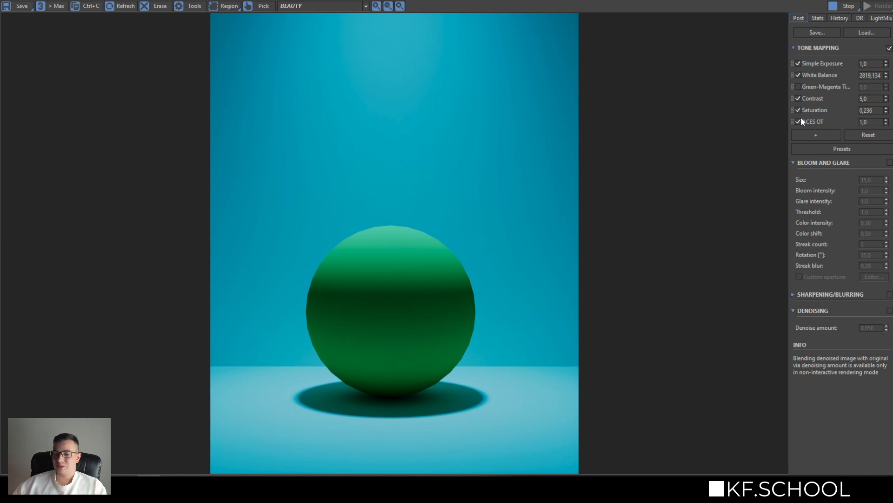
- Lower the tone mapping's ACES OT value to about 0.676 and minimize the frame buffer window
{"action": "double_click", "coordinate": [865, 122]}
{"action": "type", "text": "0,052"}
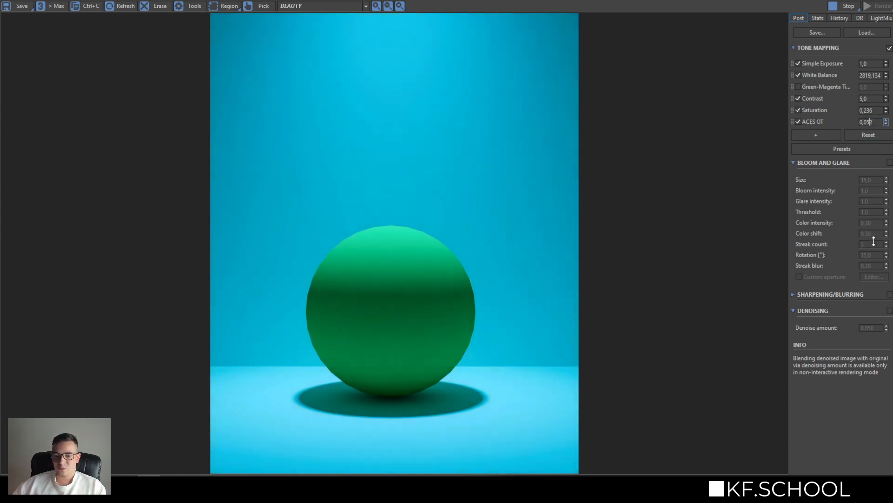
{"action": "left_click_drag", "start_coordinate": [874, 241], "coordinate": [860, 258]}
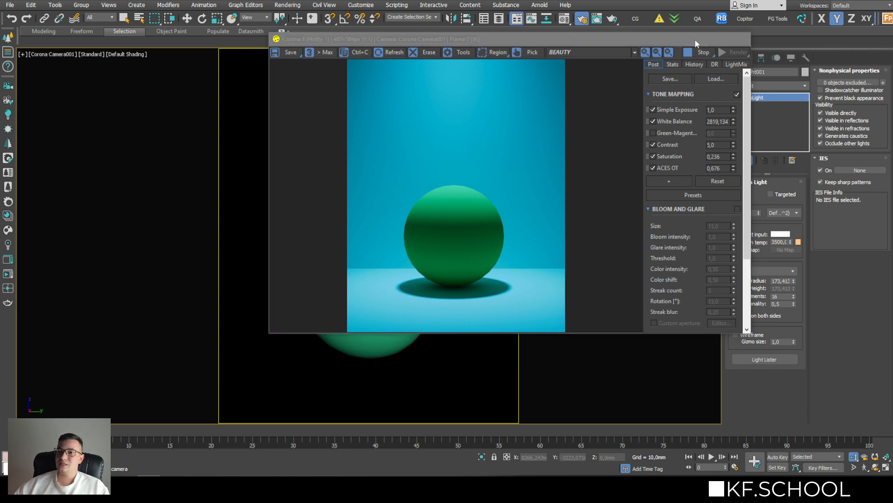
{"action": "left_click", "coordinate": [697, 39]}
- Display the scene in wireframe and examine the box, sphere, light and camera from above and at an angle
{"action": "key", "text": "t"}
{"action": "key", "text": "z"}
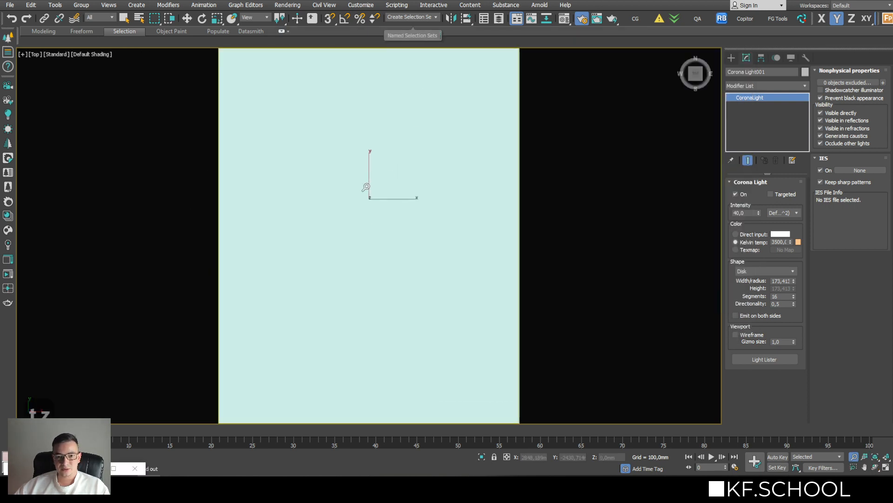
{"action": "scroll", "coordinate": [366, 187], "scroll_direction": "down", "scroll_amount": 6}
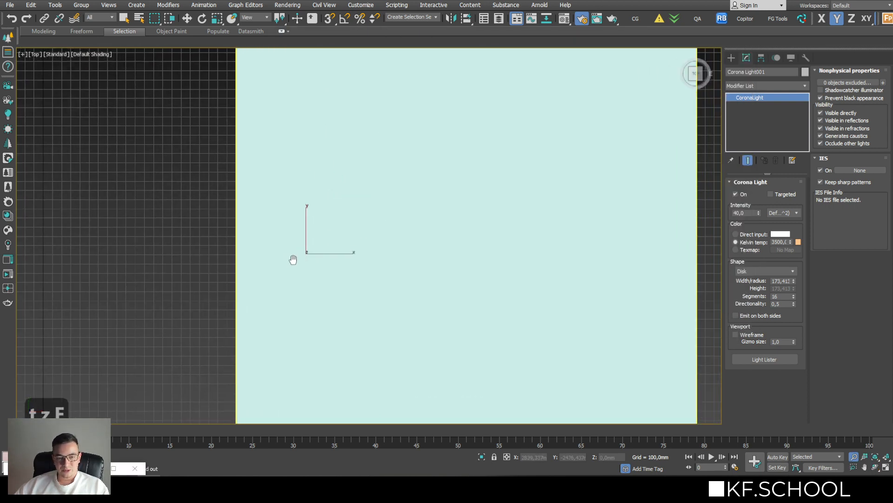
{"action": "key", "text": "F3"}
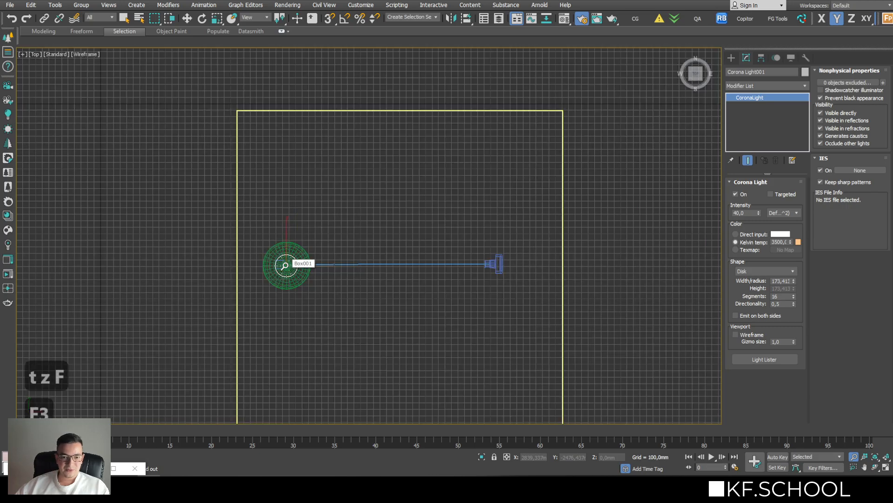
{"action": "middle_click_drag", "start_coordinate": [331, 241], "coordinate": [341, 183]}
{"action": "scroll", "coordinate": [341, 184], "scroll_direction": "down", "scroll_amount": 5}
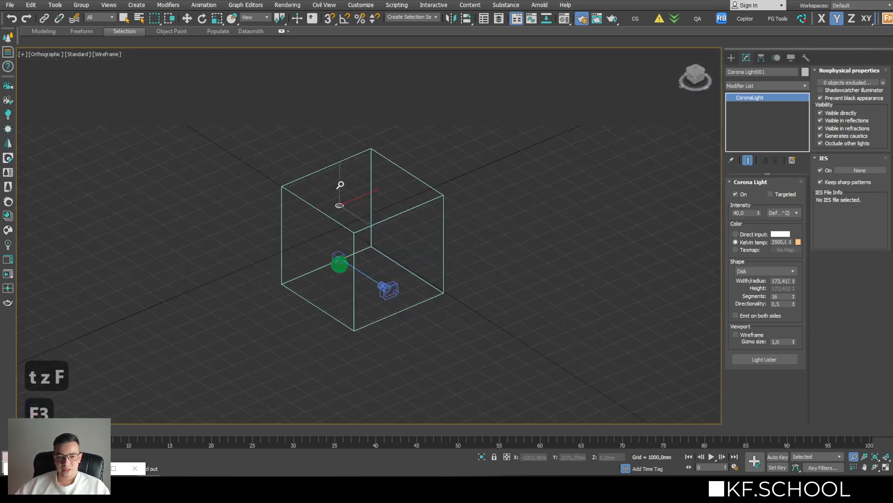
{"action": "scroll", "coordinate": [358, 236], "scroll_direction": "up", "scroll_amount": 4}
{"action": "middle_click_drag", "start_coordinate": [355, 247], "coordinate": [368, 280]}
{"action": "middle_click_drag", "start_coordinate": [368, 280], "coordinate": [385, 261], "text": "alt"}
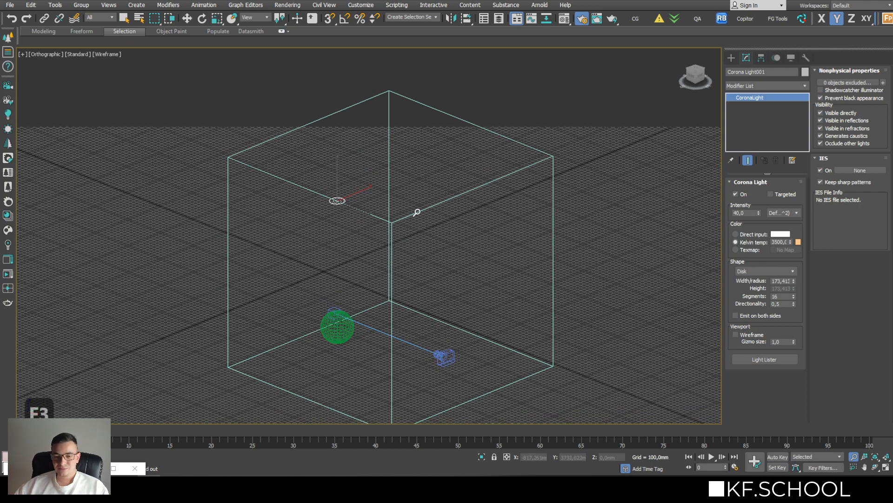
- Return to the top view, activate the Move tool, deselect the light and frame empty space beside the box
{"action": "key", "text": "t"}
{"action": "key", "text": "z"}
{"action": "scroll", "coordinate": [420, 248], "scroll_direction": "down", "scroll_amount": 5}
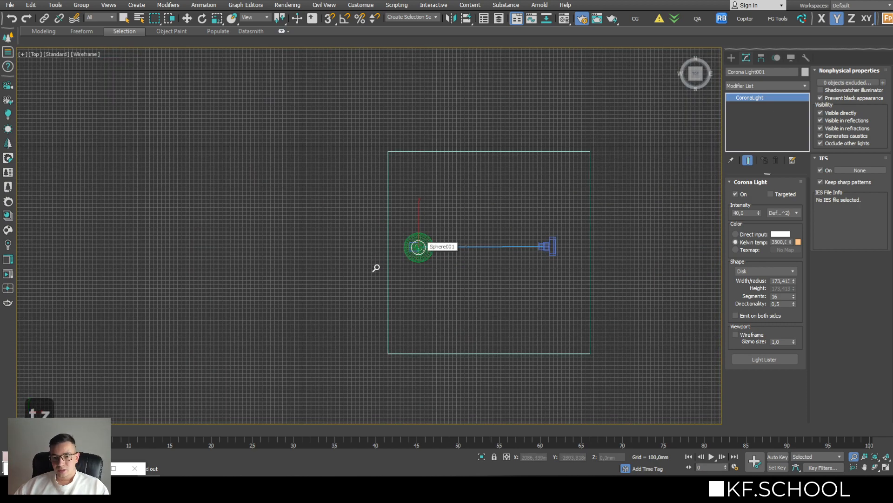
{"action": "key", "text": "w"}
{"action": "left_click", "coordinate": [326, 280]}
{"action": "middle_click_drag", "start_coordinate": [391, 289], "coordinate": [279, 259]}
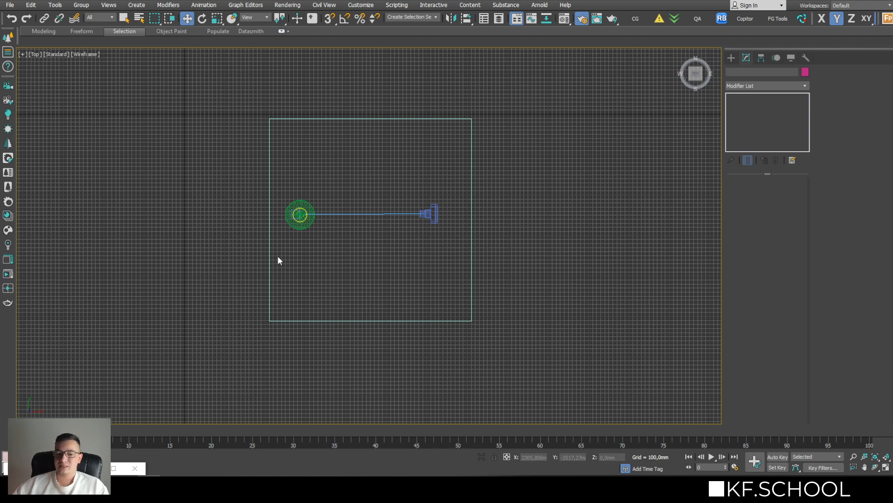
{"action": "middle_click_drag", "start_coordinate": [483, 192], "coordinate": [395, 226]}
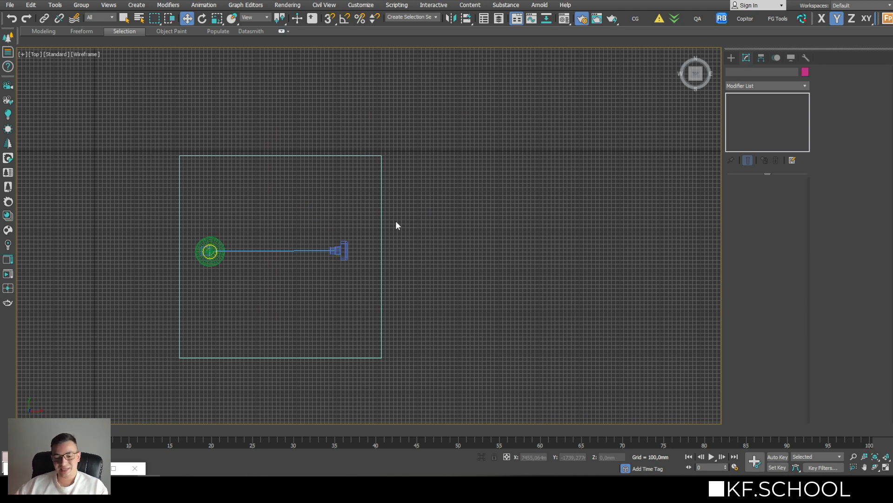
{"action": "middle_click_drag", "start_coordinate": [488, 256], "coordinate": [346, 250]}
- Merge the CHAIR file from the Lounge chair folder into the scene and place the chairs beside the box
{"action": "key", "text": "alt+Tab"}
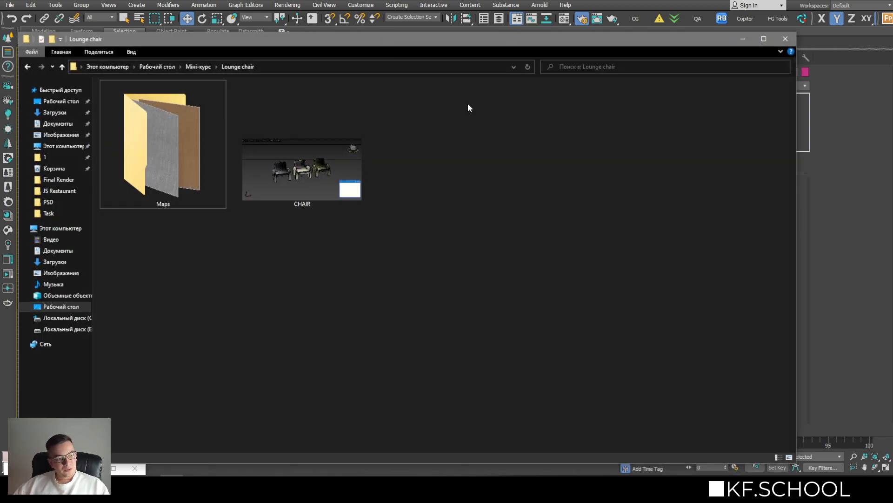
{"action": "left_click_drag", "start_coordinate": [490, 39], "coordinate": [822, 205]}
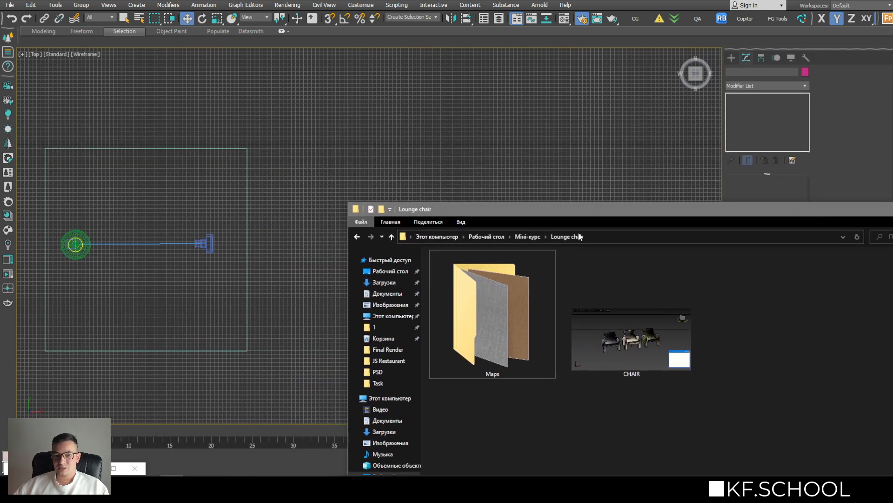
{"action": "left_click_drag", "start_coordinate": [619, 337], "coordinate": [460, 143]}
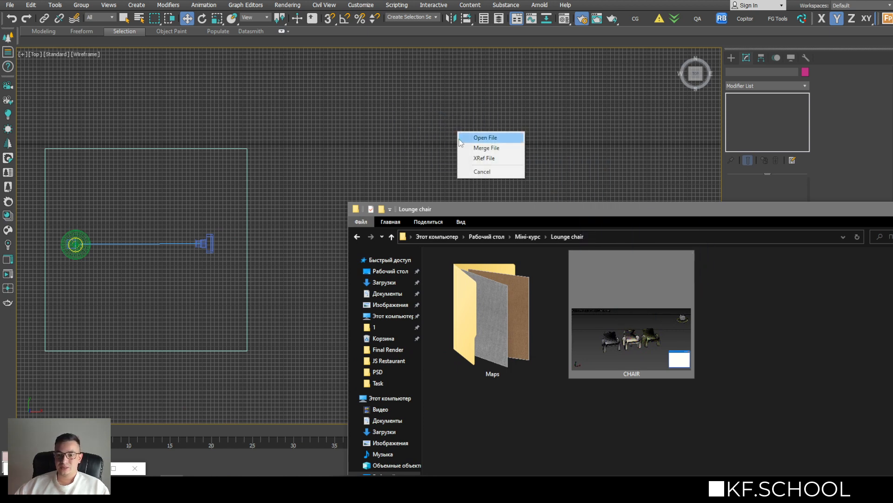
{"action": "left_click", "coordinate": [482, 150]}
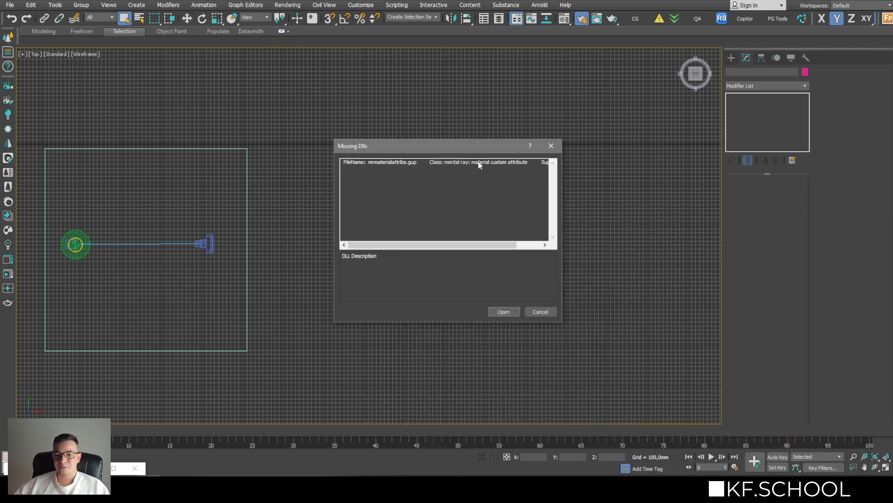
{"action": "left_click", "coordinate": [493, 309]}
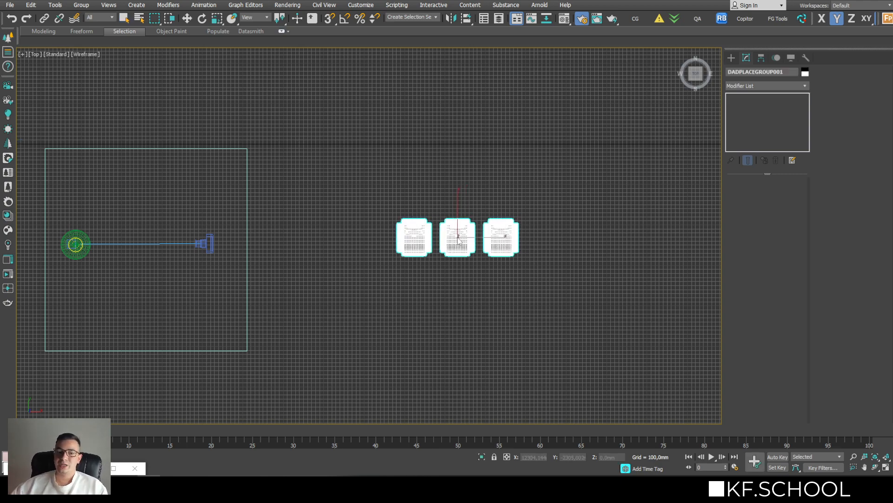
{"action": "left_click", "coordinate": [458, 237]}
- Duplicate the box with its sphere, light and camera along X to the far side of the chairs as one independent copy
{"action": "middle_click_drag", "start_coordinate": [489, 246], "coordinate": [447, 246]}
{"action": "scroll", "coordinate": [350, 201], "scroll_direction": "down", "scroll_amount": 2}
{"action": "middle_click_drag", "start_coordinate": [292, 278], "coordinate": [361, 279]}
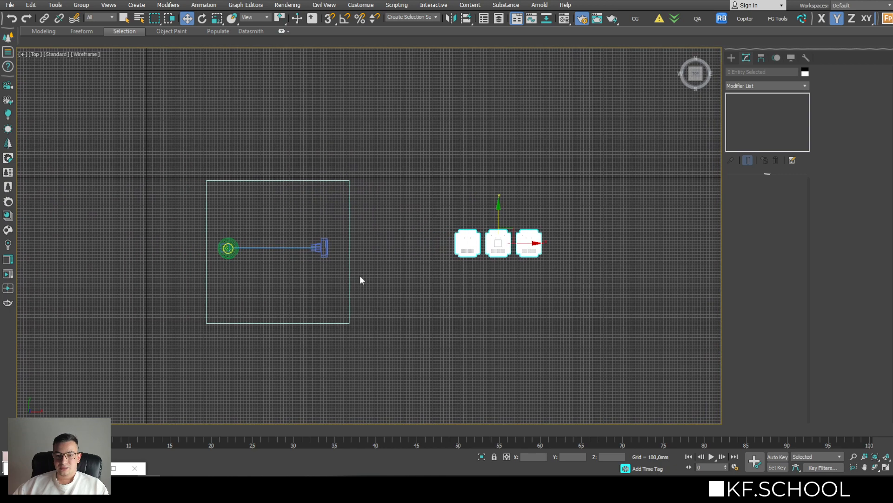
{"action": "left_click_drag", "start_coordinate": [373, 158], "coordinate": [186, 351]}
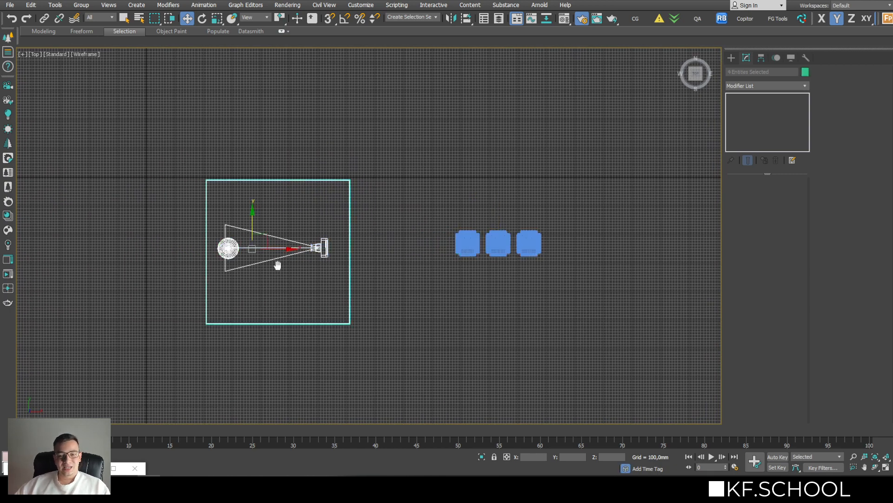
{"action": "middle_click_drag", "start_coordinate": [275, 263], "coordinate": [135, 217]}
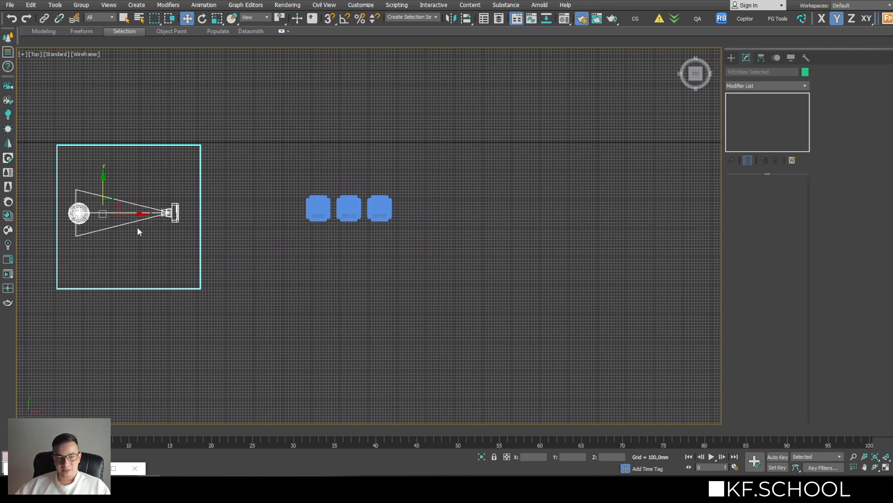
{"action": "middle_click_drag", "start_coordinate": [138, 227], "coordinate": [211, 241]}
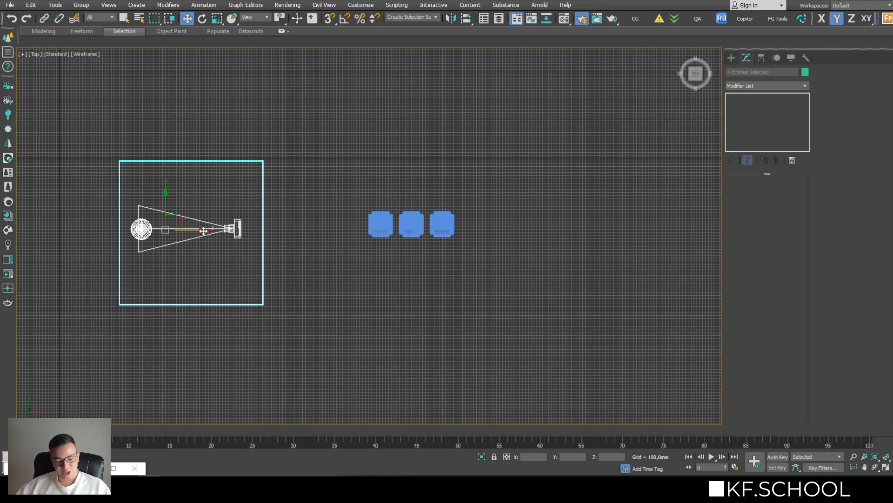
{"action": "mouse_move", "coordinate": [202, 229]}
{"action": "left_mouse_down", "text": "shift"}
{"action": "mouse_move", "coordinate": [452, 300]}
{"action": "mouse_move", "coordinate": [543, 282]}
{"action": "left_mouse_up", "text": "shift"}
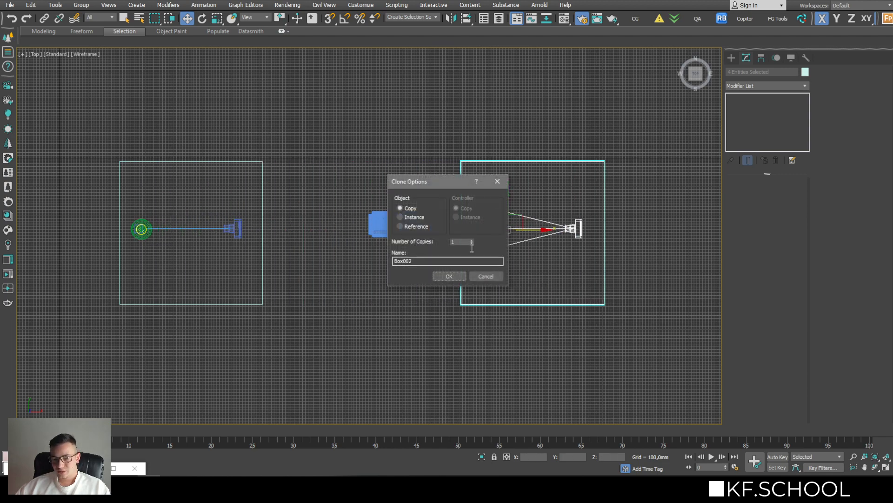
{"action": "mouse_move", "coordinate": [418, 182]}
{"action": "left_mouse_down"}
{"action": "mouse_move", "coordinate": [339, 99]}
{"action": "mouse_move", "coordinate": [344, 91]}
{"action": "left_mouse_up"}
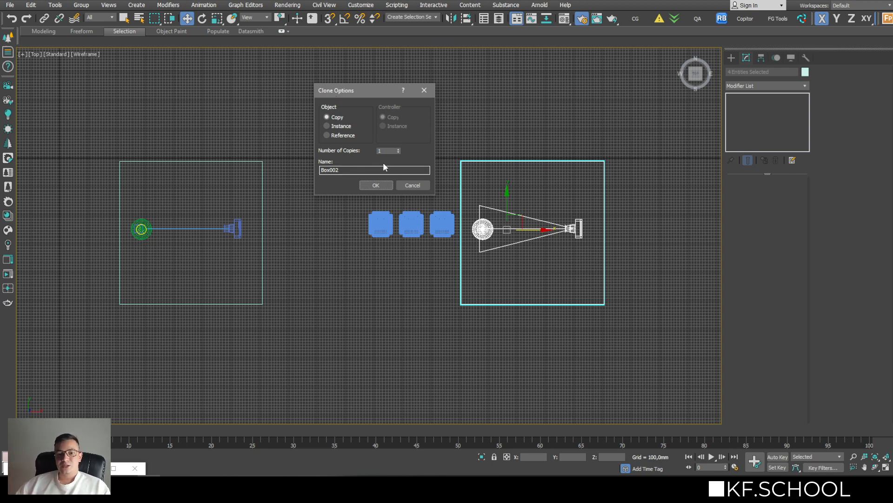
{"action": "left_click", "coordinate": [372, 185]}
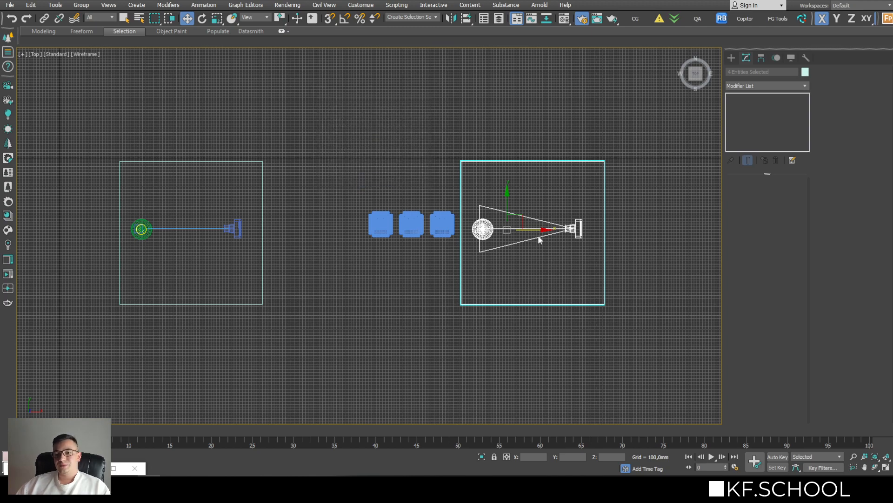
- View the duplicated setup at an angle and check the list of cameras available for the viewport
{"action": "mouse_move", "coordinate": [538, 236]}
{"action": "middle_mouse_down"}
{"action": "mouse_move", "coordinate": [484, 234]}
{"action": "mouse_move", "coordinate": [501, 231]}
{"action": "mouse_move", "coordinate": [437, 208]}
{"action": "middle_mouse_up"}
{"action": "scroll", "coordinate": [408, 287], "scroll_direction": "up", "scroll_amount": 5}
{"action": "scroll", "coordinate": [425, 273], "scroll_direction": "down", "scroll_amount": 5}
{"action": "middle_click_drag", "start_coordinate": [425, 276], "coordinate": [439, 289], "text": "alt"}
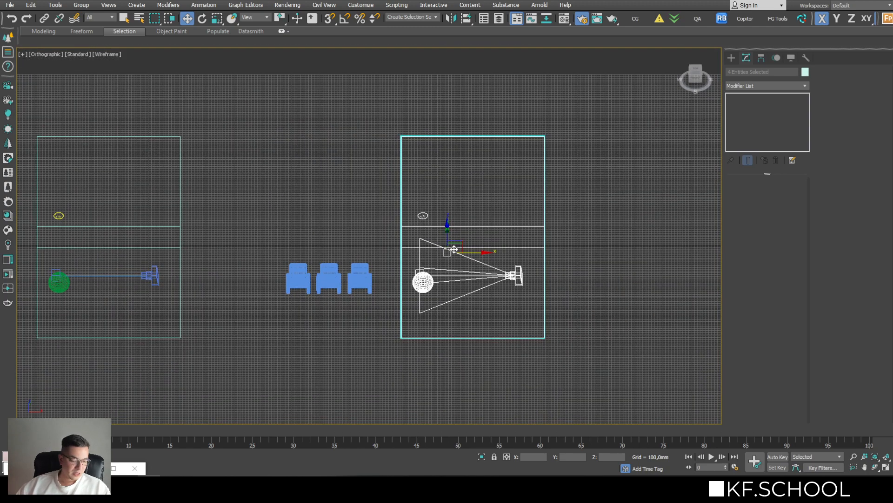
{"action": "key", "text": "c"}
{"action": "left_click_drag", "start_coordinate": [457, 152], "coordinate": [334, 106]}
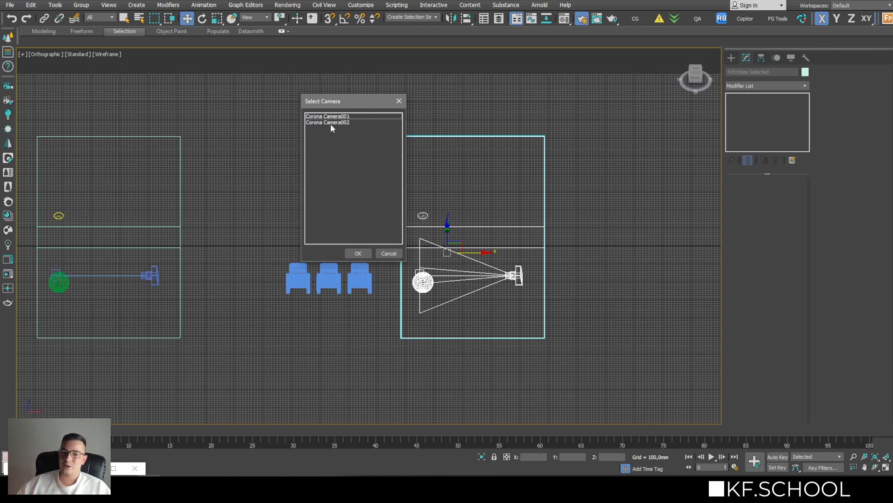
{"action": "left_click", "coordinate": [389, 253]}
- Delete the sphere inside the duplicated box
{"action": "scroll", "coordinate": [446, 283], "scroll_direction": "up", "scroll_amount": 6}
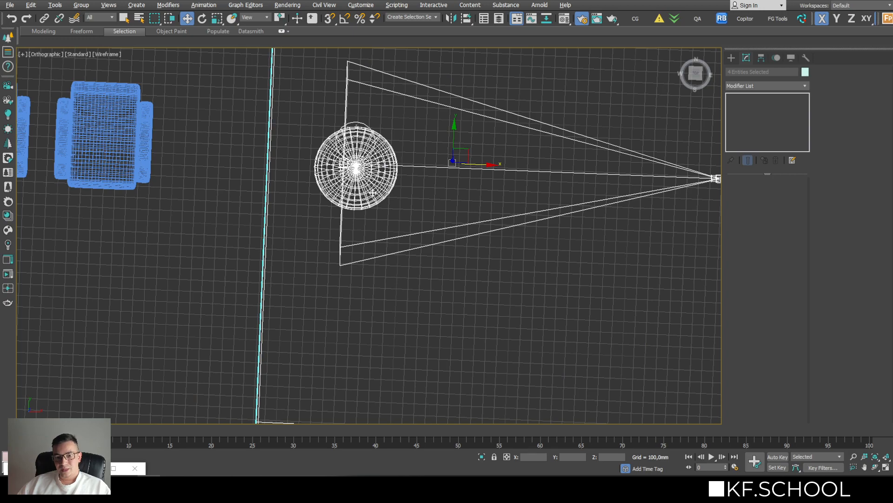
{"action": "left_click", "coordinate": [372, 192]}
{"action": "mouse_move", "coordinate": [373, 193]}
{"action": "middle_mouse_down", "text": "alt"}
{"action": "mouse_move", "coordinate": [376, 172]}
{"action": "mouse_move", "coordinate": [358, 195]}
{"action": "middle_mouse_up", "text": "alt"}
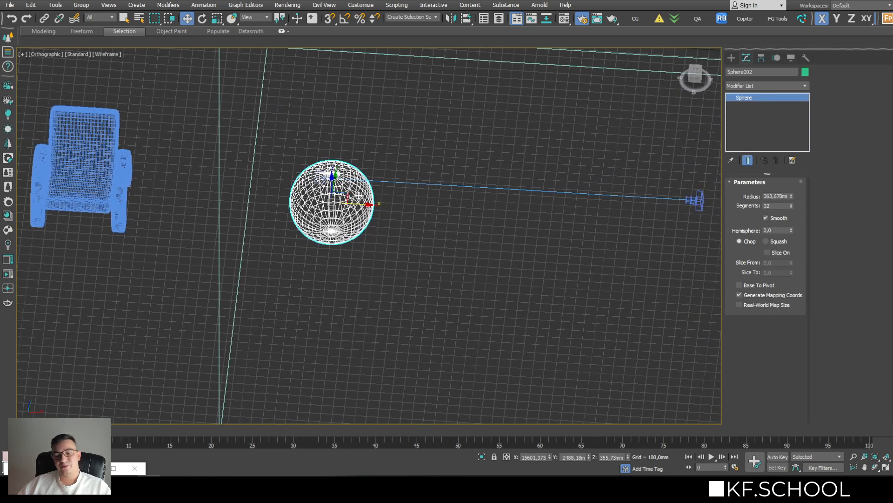
{"action": "key", "text": "Delete"}
- Display the scene shaded and select the olive-green lounge chair nearest the duplicated box for a close look
{"action": "scroll", "coordinate": [358, 196], "scroll_direction": "down", "scroll_amount": 6}
{"action": "scroll", "coordinate": [421, 132], "scroll_direction": "up", "scroll_amount": 6}
{"action": "key", "text": "F3"}
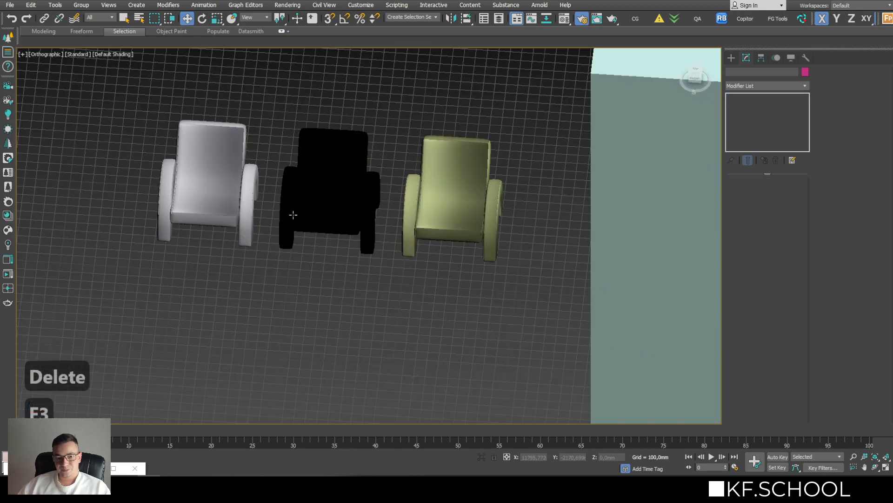
{"action": "scroll", "coordinate": [293, 215], "scroll_direction": "up", "scroll_amount": 3}
{"action": "middle_click_drag", "start_coordinate": [313, 233], "coordinate": [270, 377], "text": "alt"}
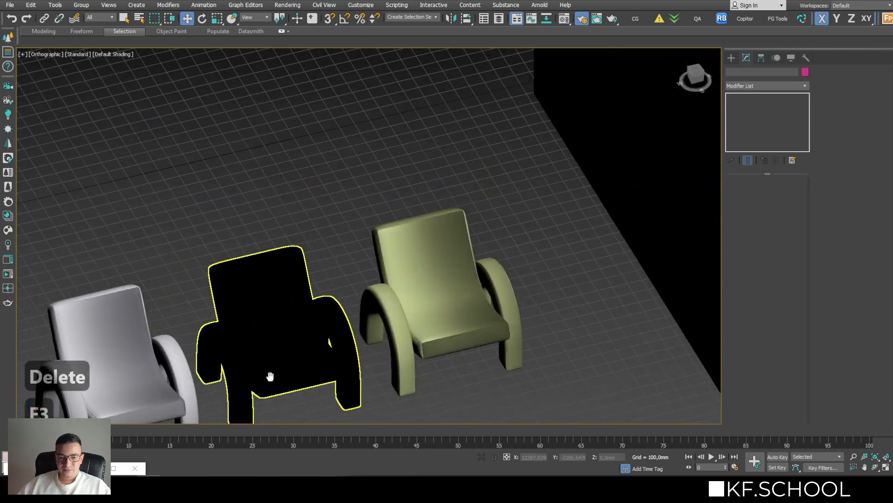
{"action": "left_click", "coordinate": [423, 279]}
{"action": "scroll", "coordinate": [422, 280], "scroll_direction": "down", "scroll_amount": 4}
{"action": "scroll", "coordinate": [423, 279], "scroll_direction": "up", "scroll_amount": 5}
{"action": "scroll", "coordinate": [422, 280], "scroll_direction": "down", "scroll_amount": 3}
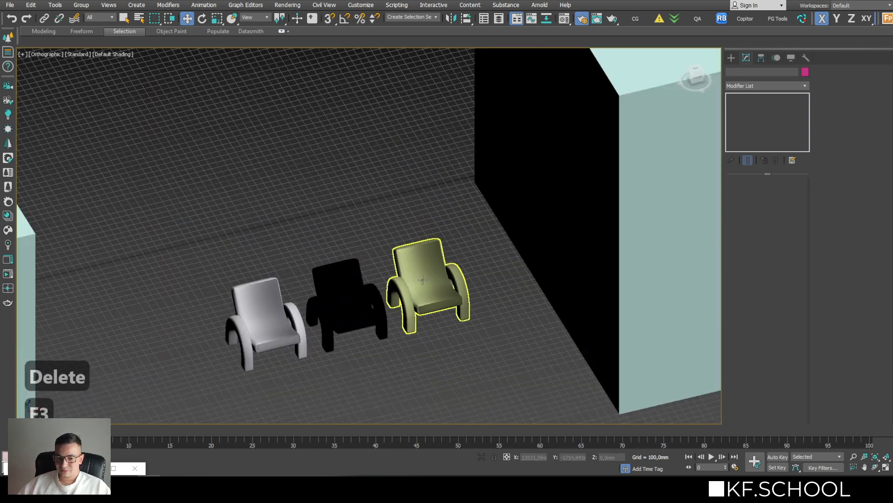
{"action": "left_click", "coordinate": [422, 280]}
{"action": "key", "text": "z"}
{"action": "middle_click_drag", "start_coordinate": [428, 288], "coordinate": [415, 333], "text": "alt"}
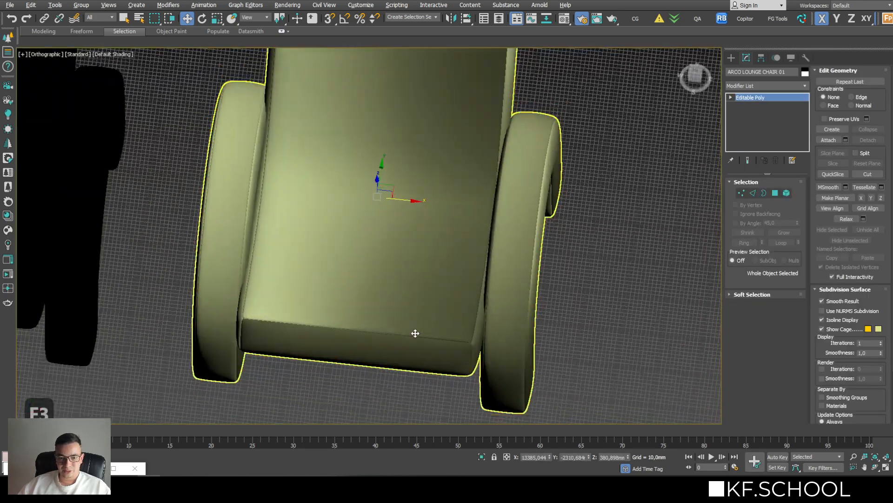
- Move the selected chair in the wireframe top view into the duplicated box, beneath the light in front of the camera
{"action": "scroll", "coordinate": [415, 334], "scroll_direction": "down", "scroll_amount": 3}
{"action": "key", "text": "w"}
{"action": "key", "text": "t"}
{"action": "key", "text": "z"}
{"action": "key", "text": "F3"}
{"action": "middle_click_drag", "start_coordinate": [413, 292], "coordinate": [255, 233]}
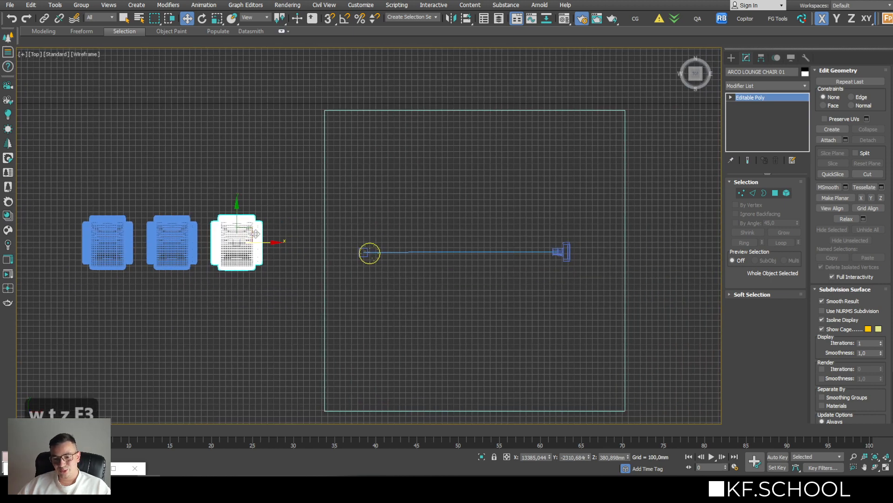
{"action": "left_click_drag", "start_coordinate": [256, 233], "coordinate": [423, 248]}
- Try rotating the chair about 31 degrees around its vertical axis and undo the rotation
{"action": "key", "text": "e"}
{"action": "key", "text": "ctrl+z"}
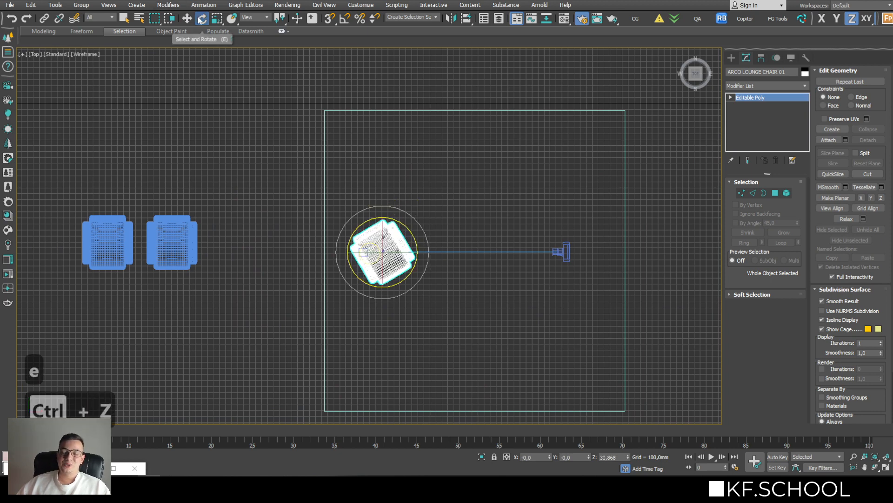
{"action": "middle_click_drag", "start_coordinate": [403, 203], "coordinate": [378, 179]}
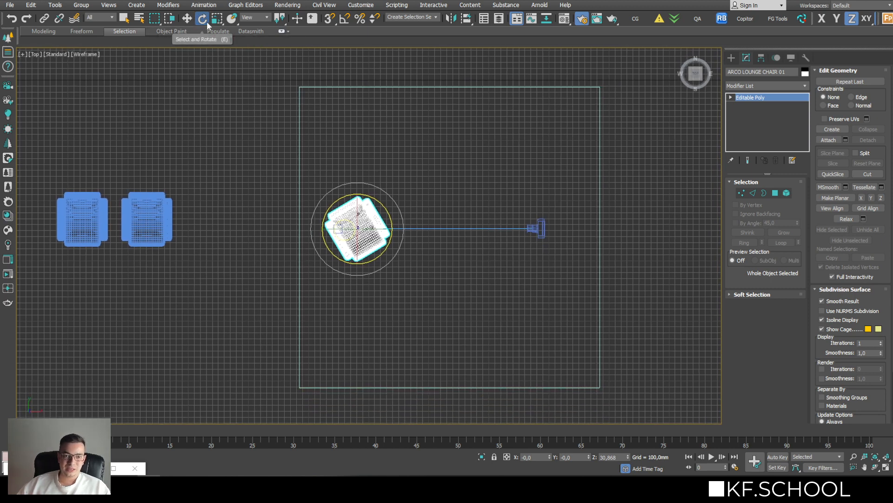
{"action": "middle_click_drag", "start_coordinate": [352, 192], "coordinate": [354, 173]}
{"action": "key", "text": "ctrl+z"}
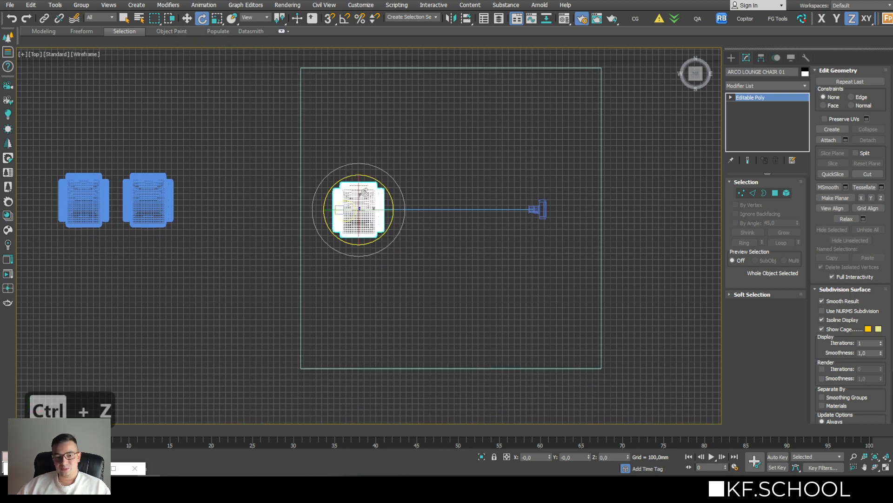
{"action": "middle_click_drag", "start_coordinate": [394, 214], "coordinate": [426, 185]}
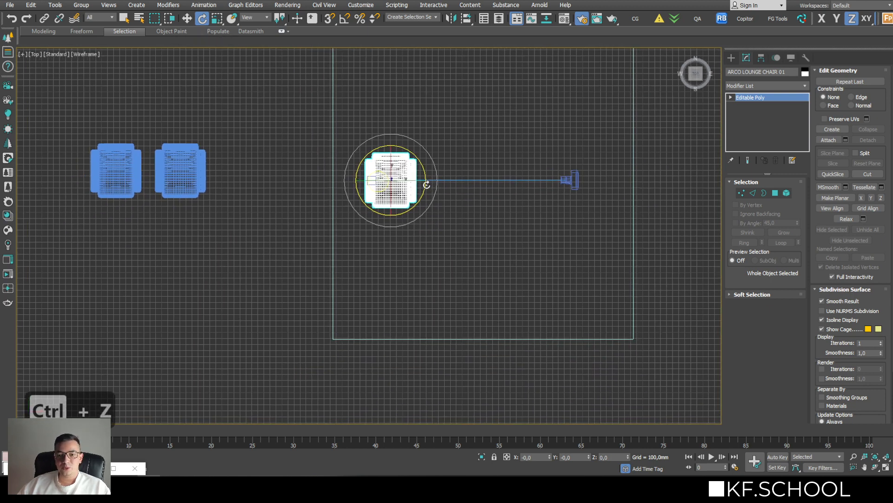
- Turn on angle snap and try rotating the chair 90 degrees around its vertical axis and back
{"action": "key", "text": "a"}
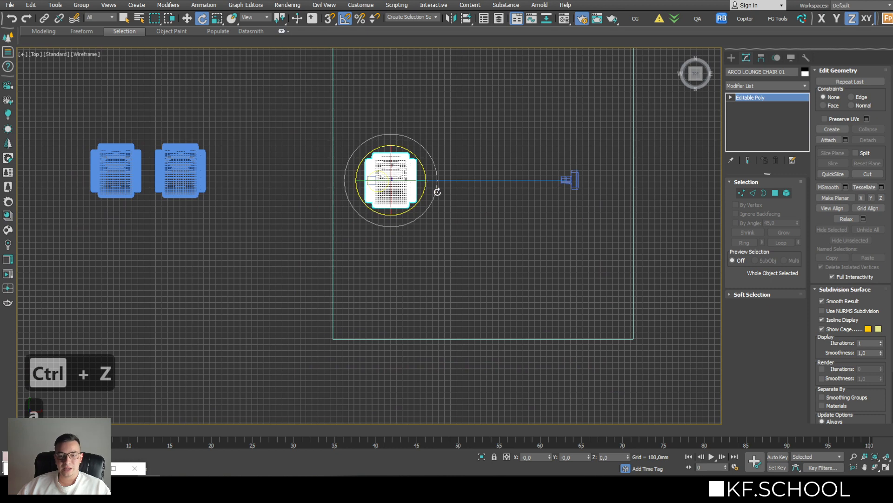
{"action": "left_click_drag", "start_coordinate": [422, 162], "coordinate": [401, 137]}
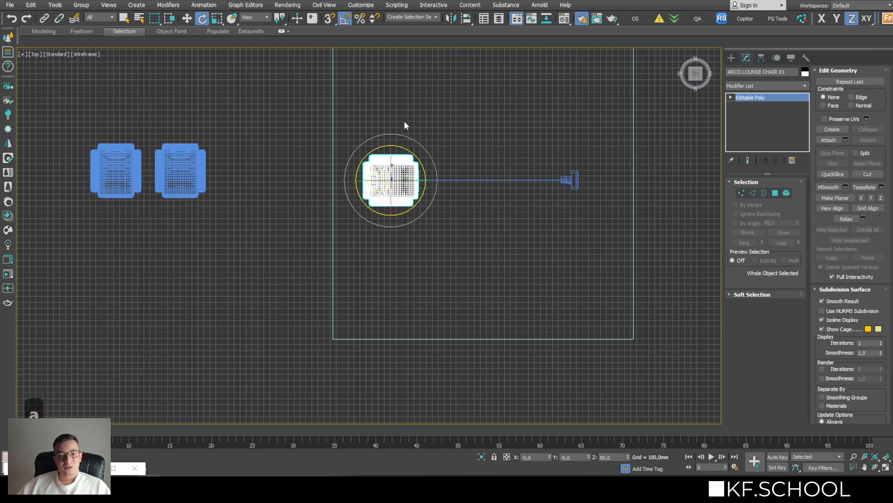
{"action": "middle_click_drag", "start_coordinate": [395, 121], "coordinate": [381, 160]}
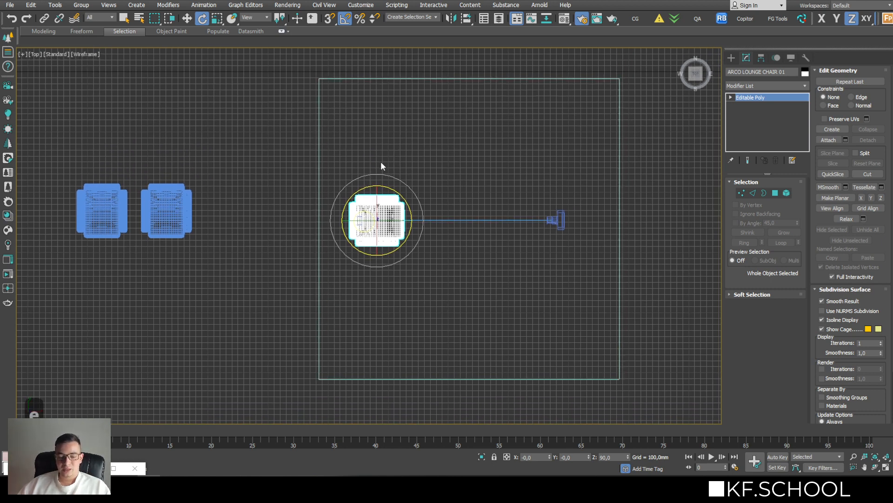
{"action": "middle_click_drag", "start_coordinate": [381, 162], "coordinate": [364, 152]}
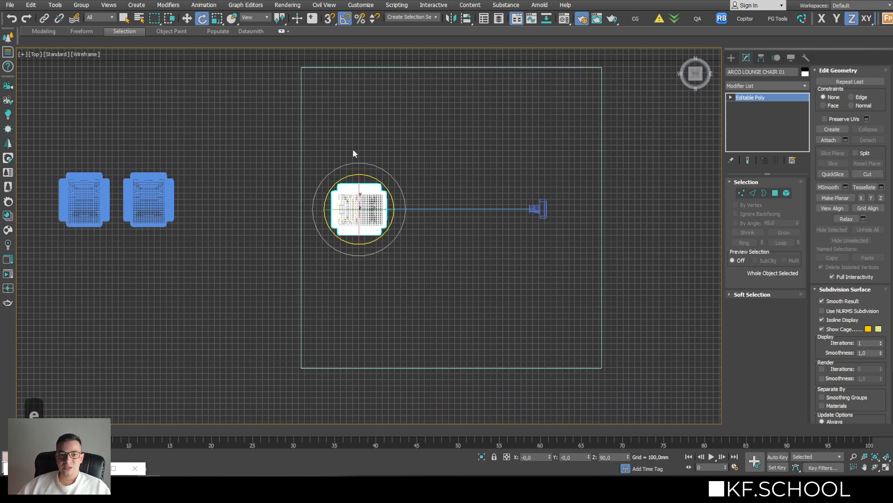
{"action": "left_click_drag", "start_coordinate": [370, 177], "coordinate": [412, 196]}
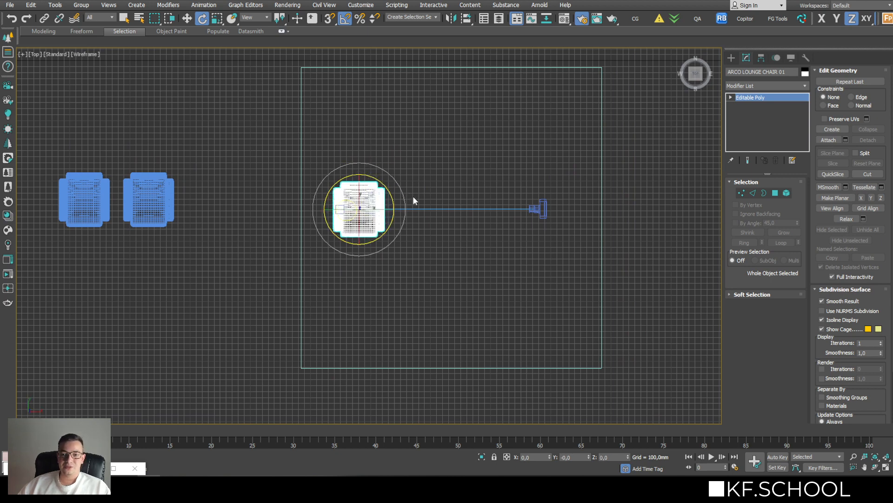
- Check the angle increment in the Grid and Snap Settings, and close them unchanged
{"action": "right_click", "coordinate": [345, 22]}
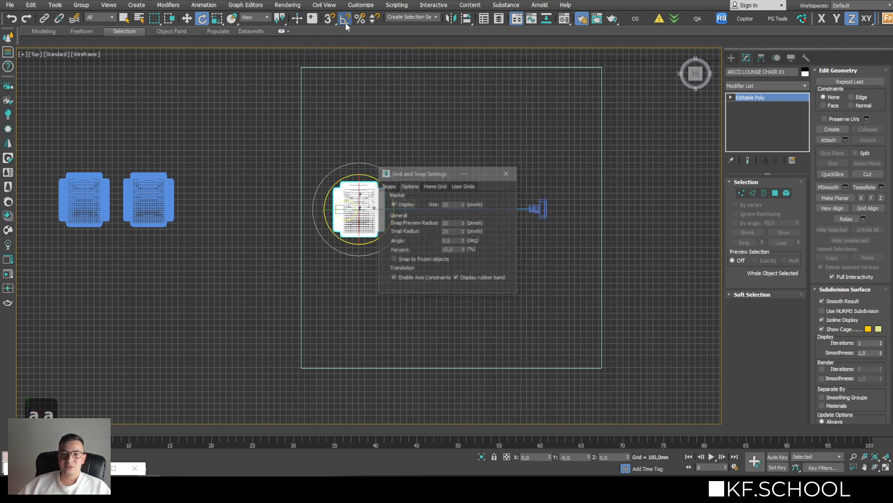
{"action": "left_click_drag", "start_coordinate": [434, 174], "coordinate": [350, 43]}
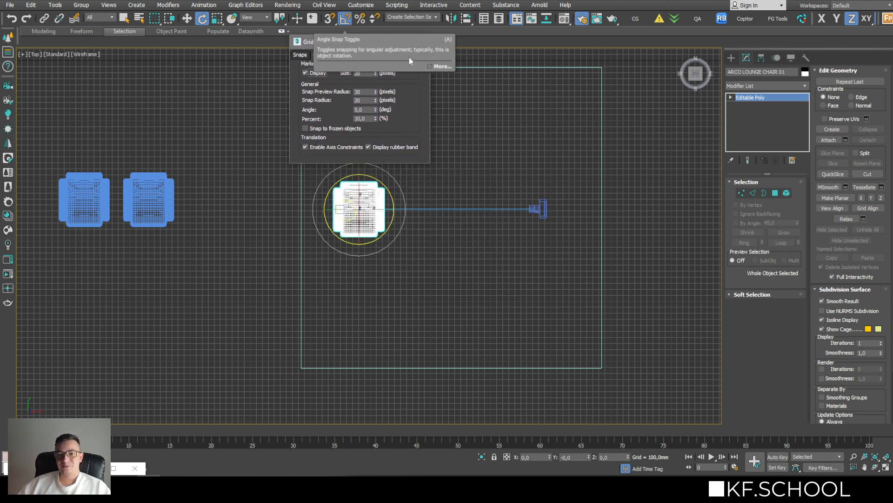
{"action": "left_click_drag", "start_coordinate": [301, 41], "coordinate": [292, 50]}
{"action": "left_click", "coordinate": [410, 49]}
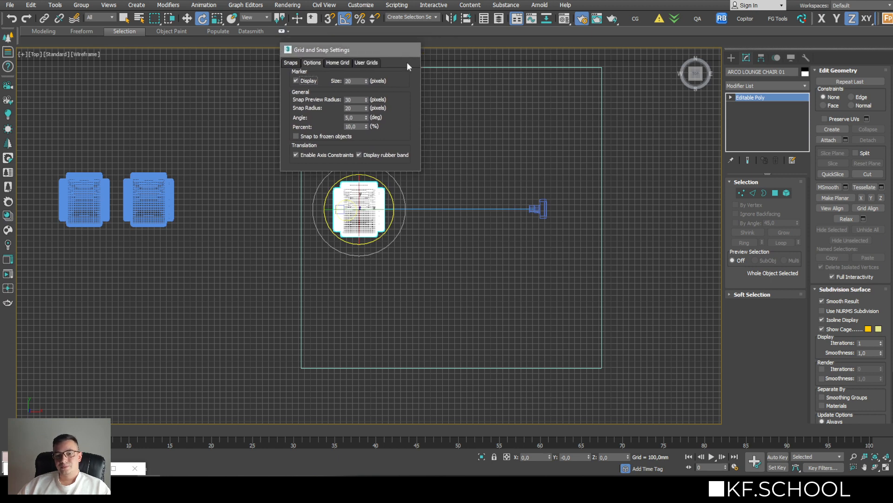
- Rotate the chair 90 degrees around its vertical axis so it faces the camera
{"action": "middle_click_drag", "start_coordinate": [397, 190], "coordinate": [389, 183]}
{"action": "left_click_drag", "start_coordinate": [390, 186], "coordinate": [390, 167]}
{"action": "scroll", "coordinate": [414, 189], "scroll_direction": "up", "scroll_amount": 3}
{"action": "scroll", "coordinate": [392, 214], "scroll_direction": "down", "scroll_amount": 1}
- View the duplicated box through Corona Camera002 with the safe frame on and default shading
{"action": "key", "text": "c"}
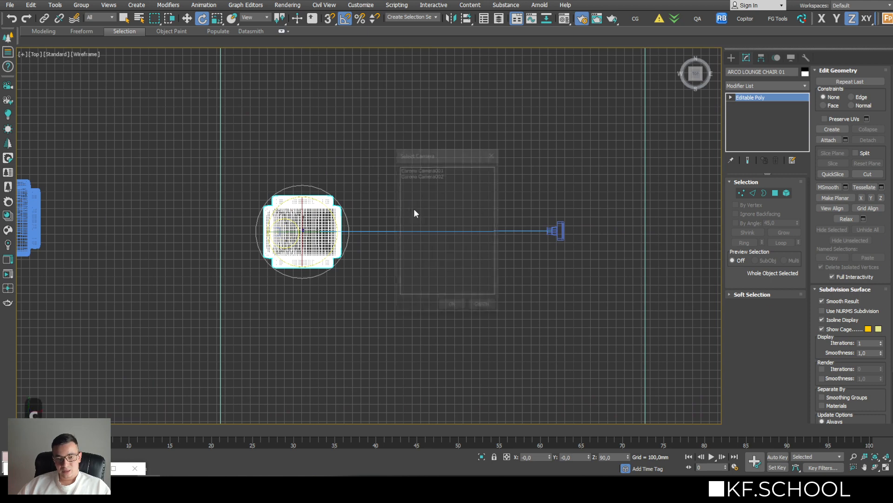
{"action": "double_click", "coordinate": [421, 175]}
{"action": "key", "text": "shift+f"}
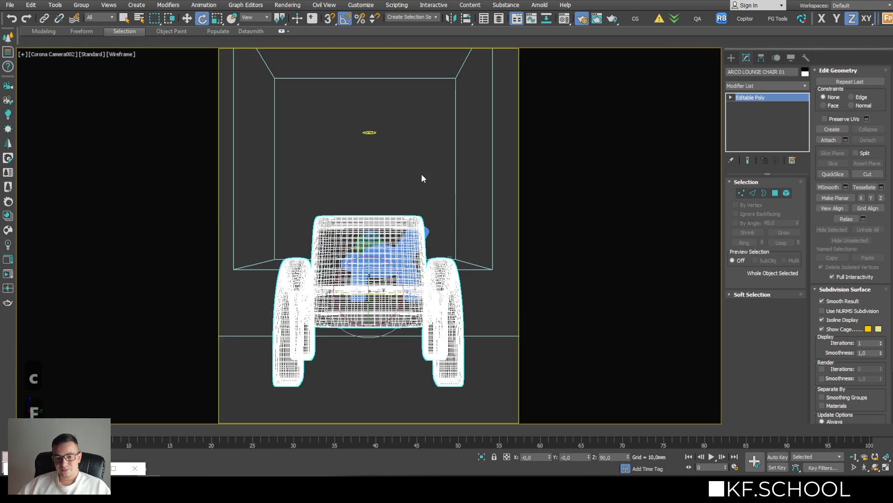
{"action": "key", "text": "F3"}
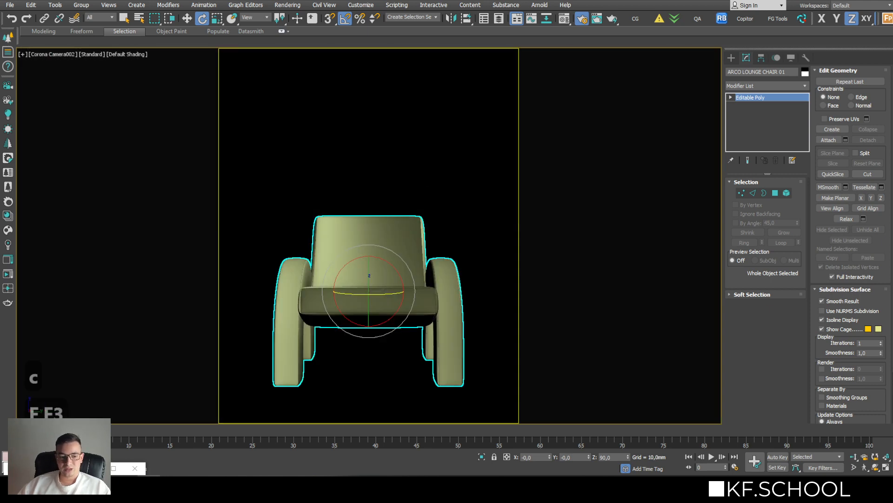
- Restore the Corona frame buffer and start interactive rendering of the Corona Camera002 view
{"action": "left_click", "coordinate": [79, 468]}
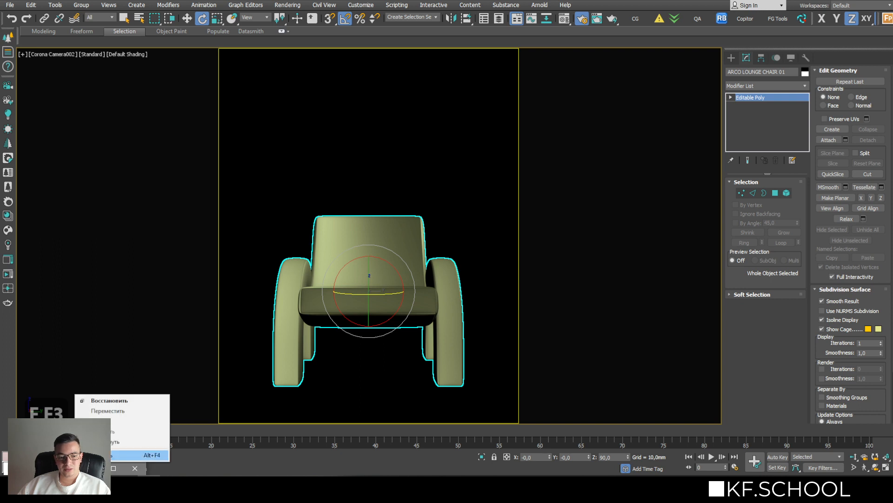
{"action": "left_click", "coordinate": [92, 468]}
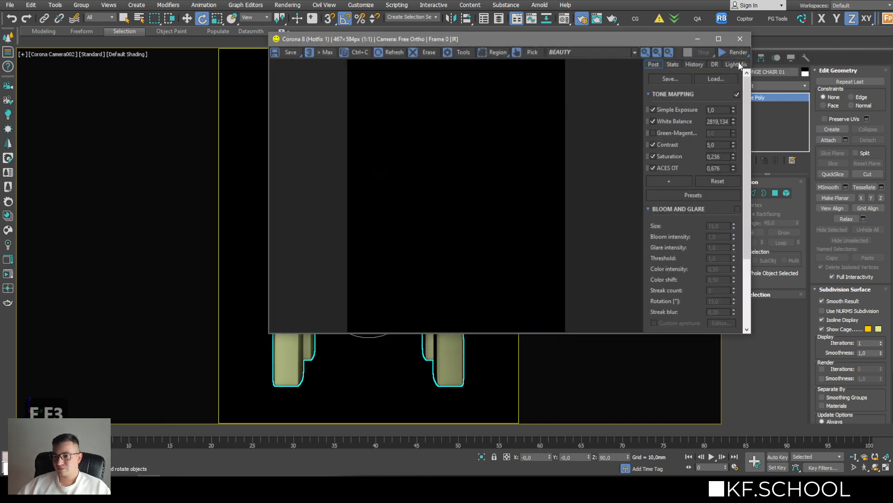
{"action": "left_click", "coordinate": [735, 54]}
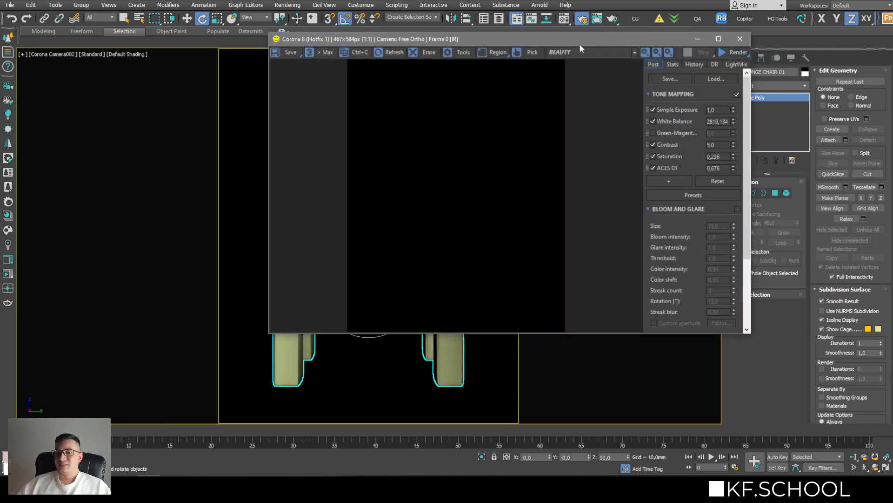
{"action": "left_click_drag", "start_coordinate": [579, 44], "coordinate": [529, 54]}
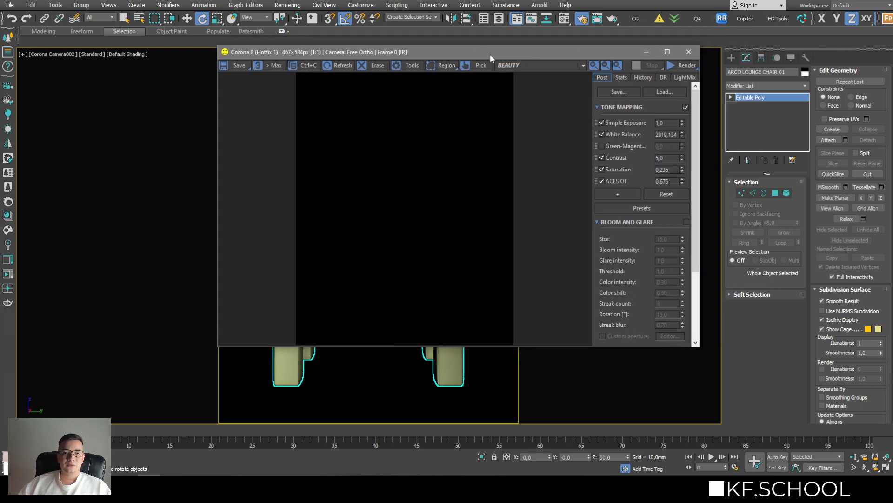
{"action": "left_click_drag", "start_coordinate": [585, 49], "coordinate": [573, 49]}
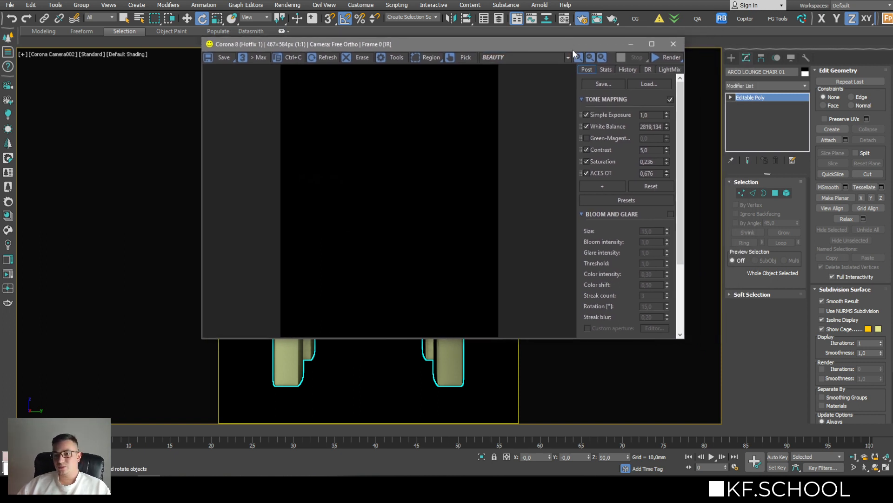
{"action": "left_click", "coordinate": [675, 60]}
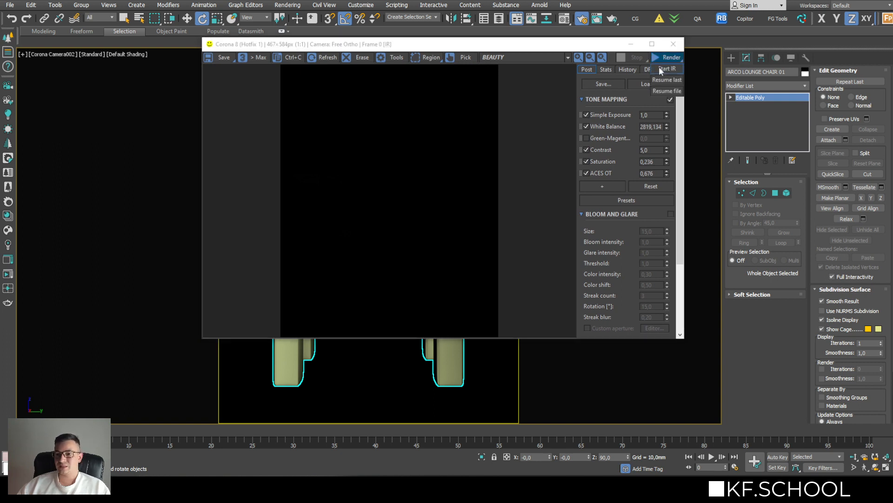
{"action": "left_click", "coordinate": [665, 69]}
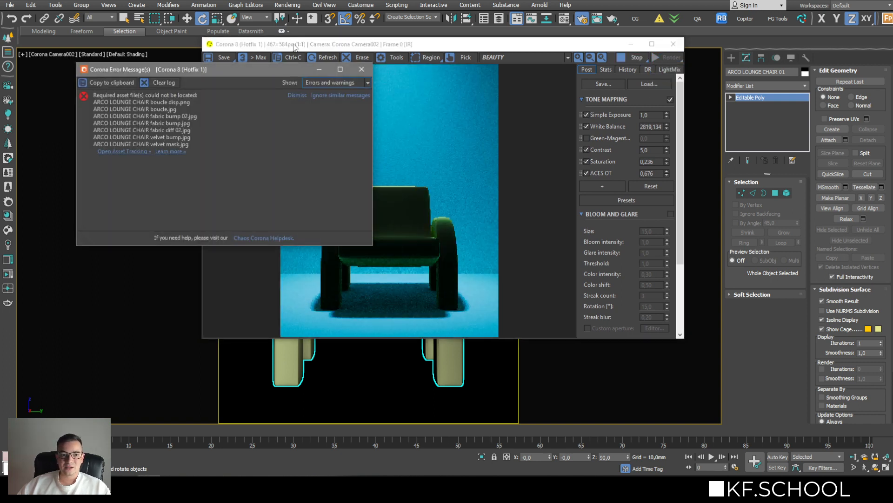
- Examine the list of missing texture files in the Corona error window and the rendered chair's surface up close
{"action": "left_click_drag", "start_coordinate": [254, 70], "coordinate": [472, 95]}
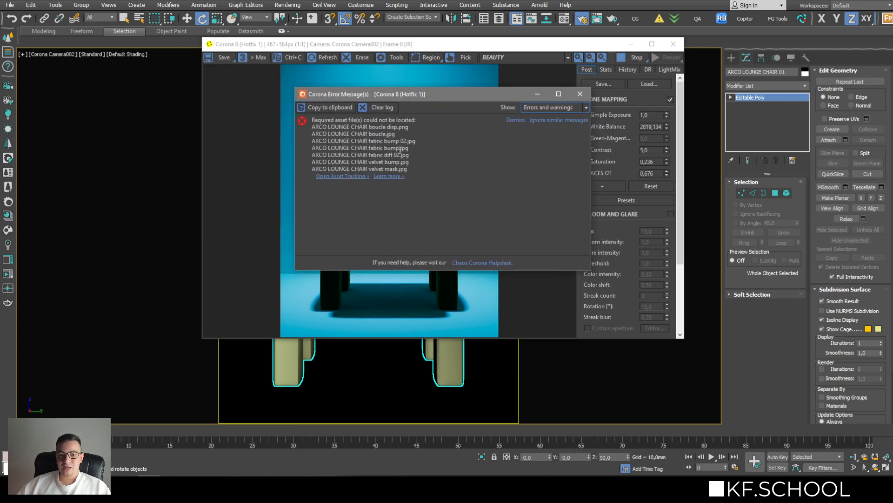
{"action": "left_click_drag", "start_coordinate": [408, 99], "coordinate": [308, 90]}
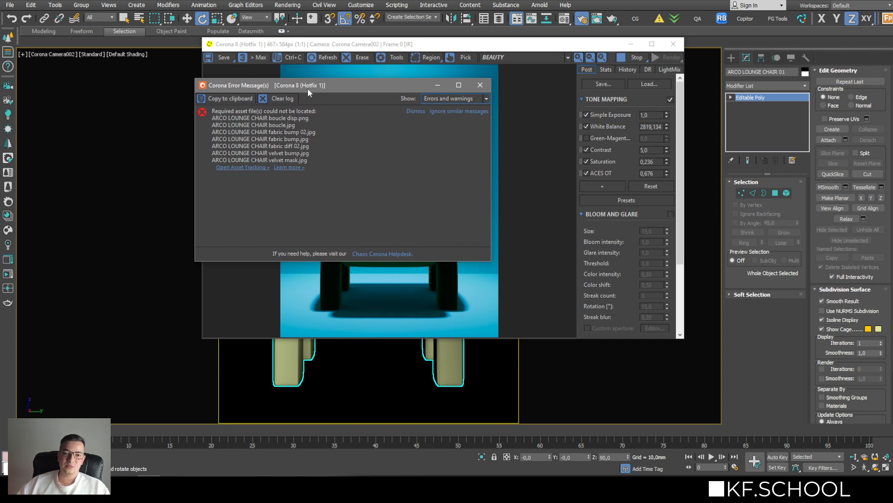
{"action": "left_click_drag", "start_coordinate": [336, 87], "coordinate": [94, 102]}
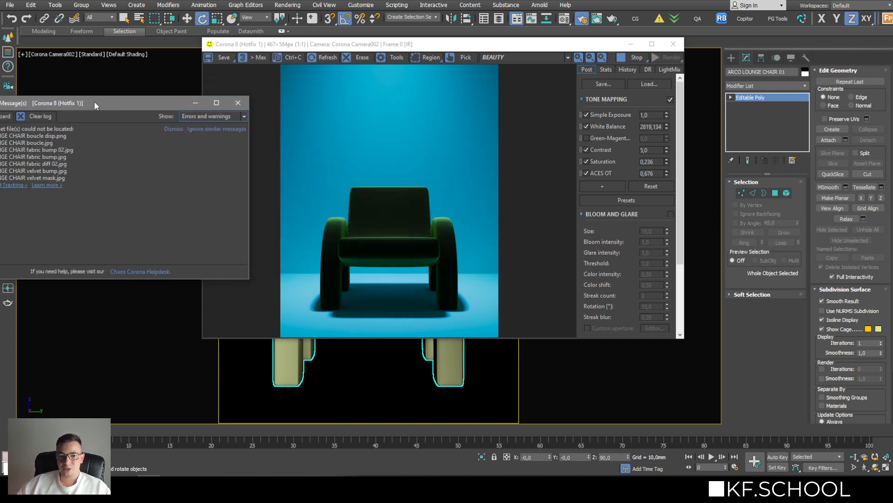
{"action": "scroll", "coordinate": [367, 233], "scroll_direction": "up", "scroll_amount": 3}
{"action": "scroll", "coordinate": [353, 207], "scroll_direction": "down", "scroll_amount": 2}
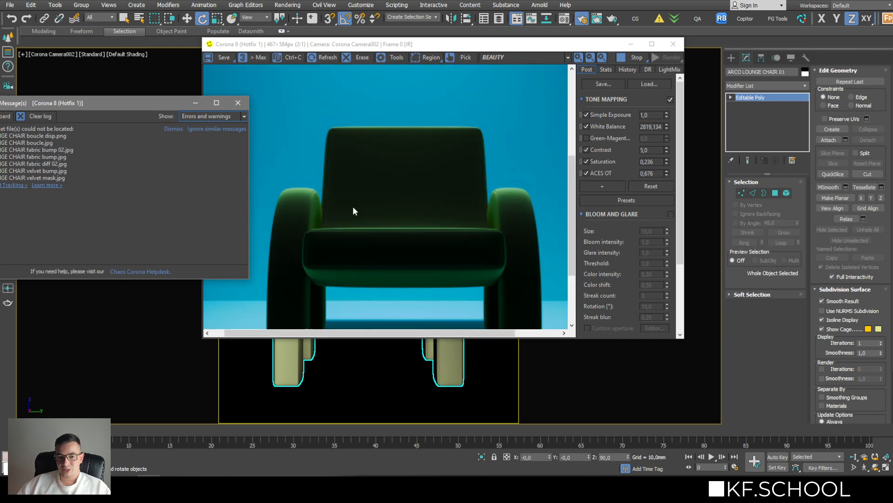
{"action": "scroll", "coordinate": [326, 213], "scroll_direction": "up", "scroll_amount": 1}
{"action": "scroll", "coordinate": [327, 218], "scroll_direction": "down", "scroll_amount": 2}
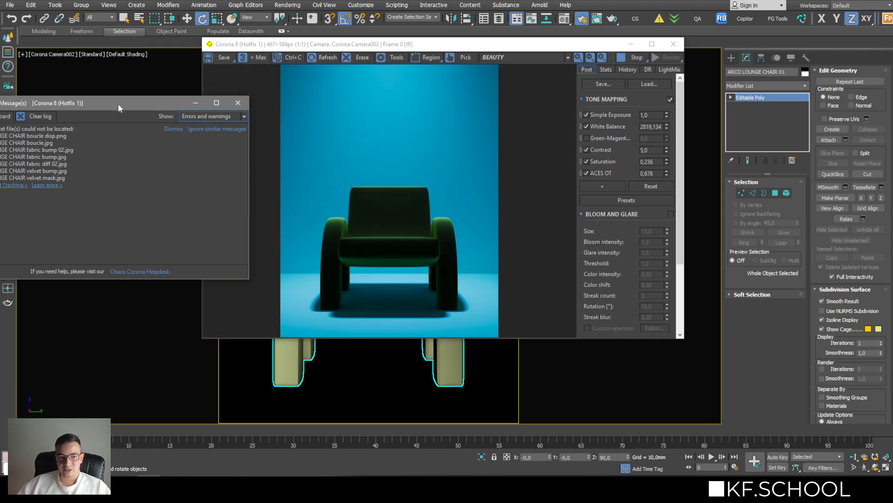
{"action": "left_click_drag", "start_coordinate": [118, 103], "coordinate": [414, 72]}
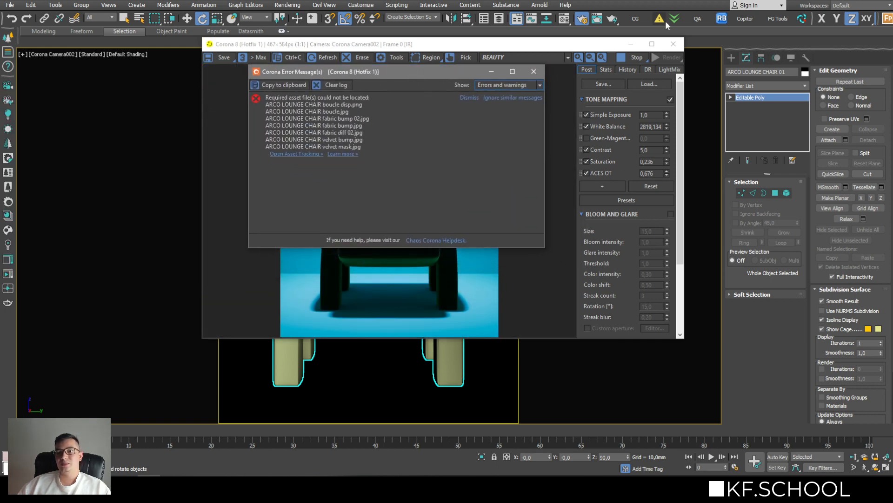
- Stop the interactive rendering and minimize the Corona frame buffer
{"action": "left_click", "coordinate": [627, 57]}
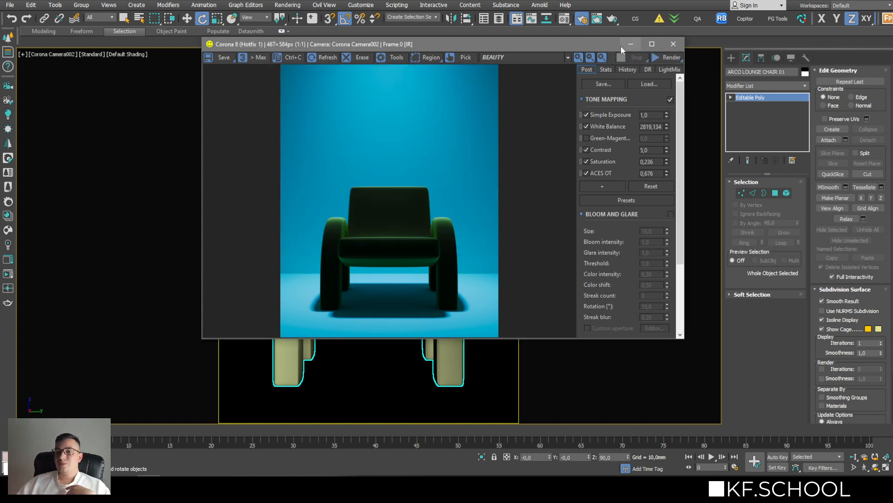
{"action": "left_click_drag", "start_coordinate": [606, 45], "coordinate": [546, 71]}
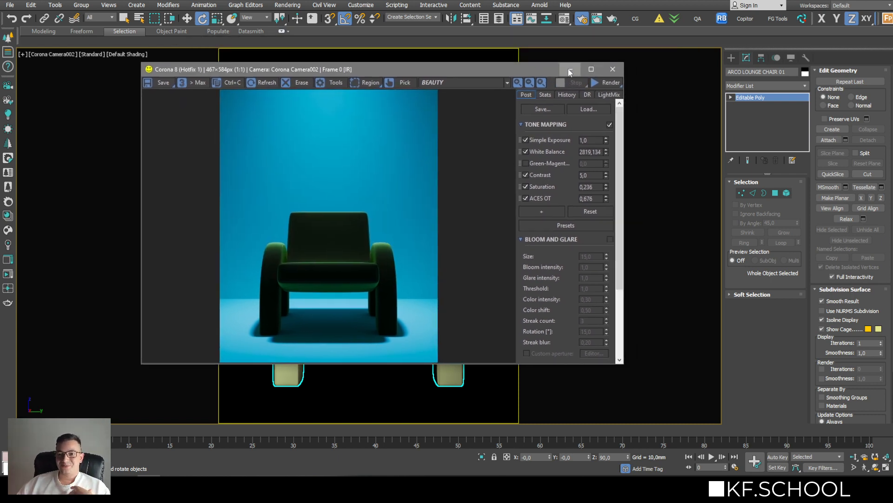
{"action": "left_click", "coordinate": [570, 70]}
- Open the Relink Bitmaps script, dismiss its donation request and select the missing ARCO LOUNGE CHAIR velvet mask.jpg entry for Map #54
{"action": "left_click", "coordinate": [720, 22]}
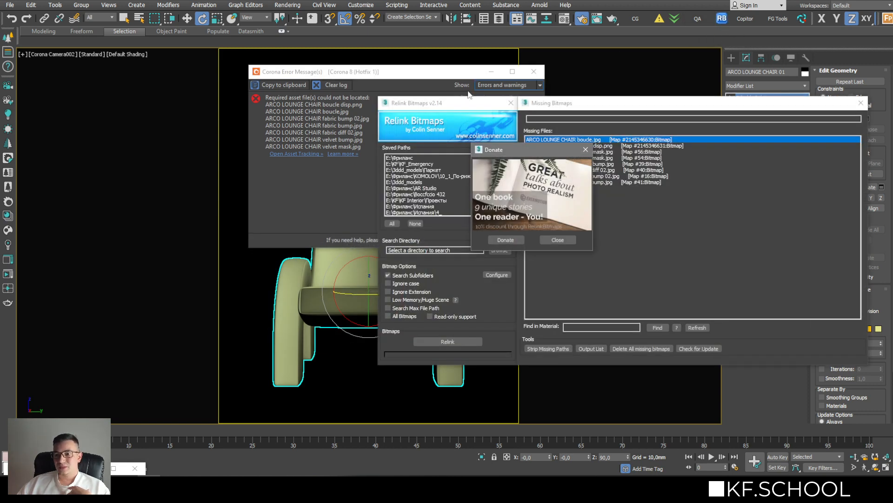
{"action": "left_click", "coordinate": [557, 240]}
{"action": "left_click_drag", "start_coordinate": [445, 105], "coordinate": [299, 71]}
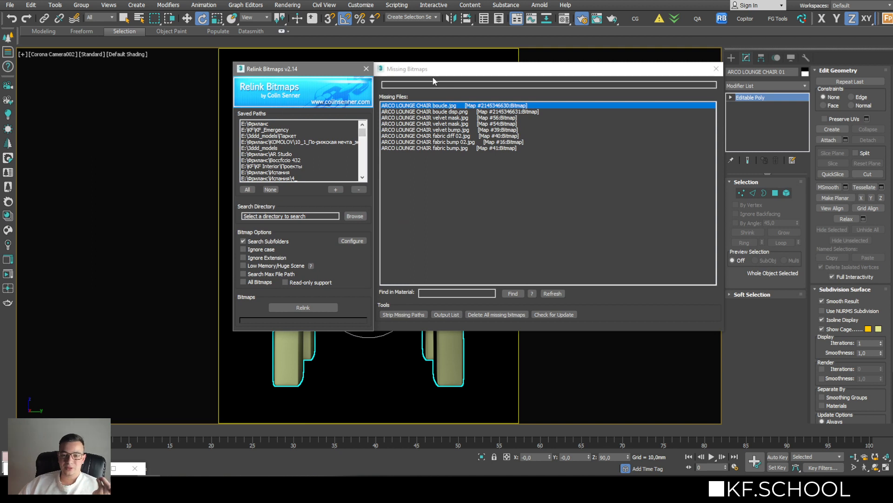
{"action": "left_click", "coordinate": [463, 124]}
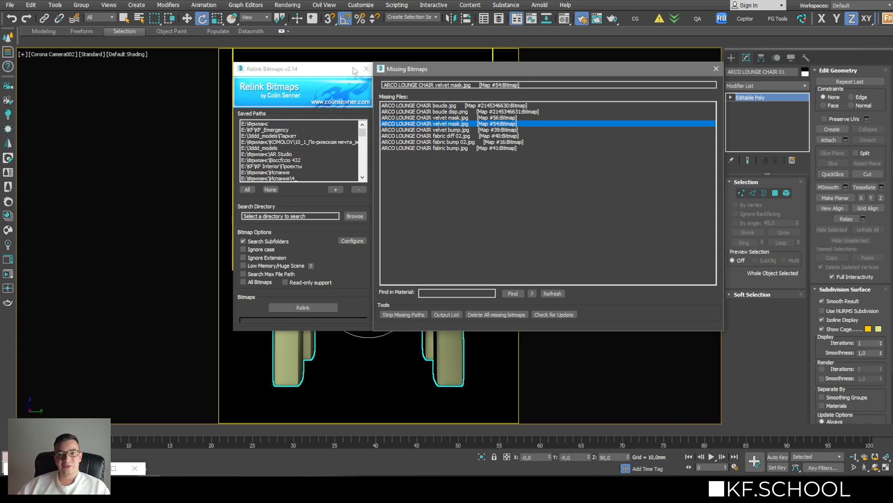
{"action": "mouse_move", "coordinate": [344, 72]}
{"action": "left_mouse_down"}
{"action": "mouse_move", "coordinate": [369, 72]}
{"action": "mouse_move", "coordinate": [346, 56]}
{"action": "left_mouse_up"}
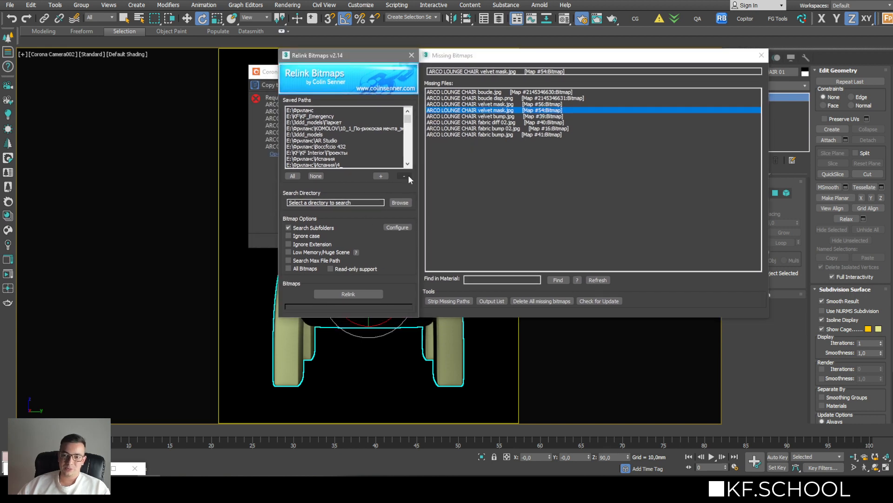
- Add the user's Desktop folder to the saved search paths of the Relink Bitmaps script
{"action": "left_click_drag", "start_coordinate": [408, 121], "coordinate": [406, 182]}
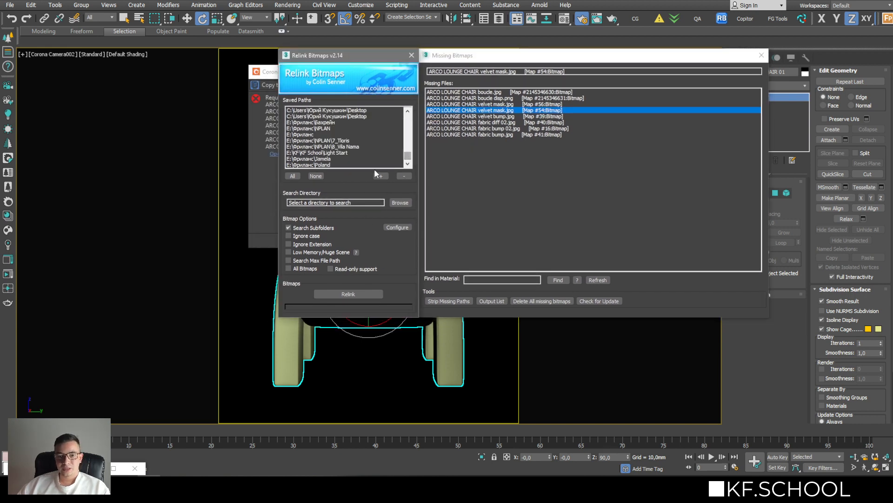
{"action": "scroll", "coordinate": [362, 144], "scroll_direction": "up", "scroll_amount": 3}
{"action": "scroll", "coordinate": [361, 148], "scroll_direction": "down", "scroll_amount": 5}
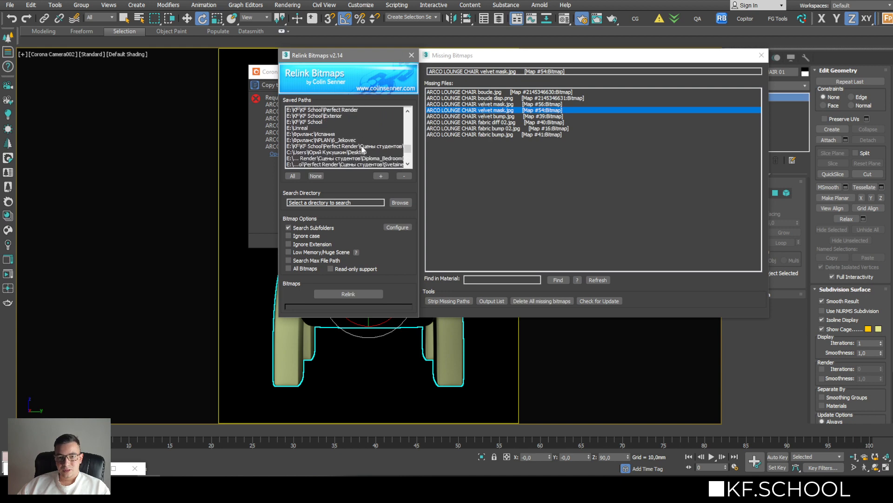
{"action": "left_click", "coordinate": [380, 176]}
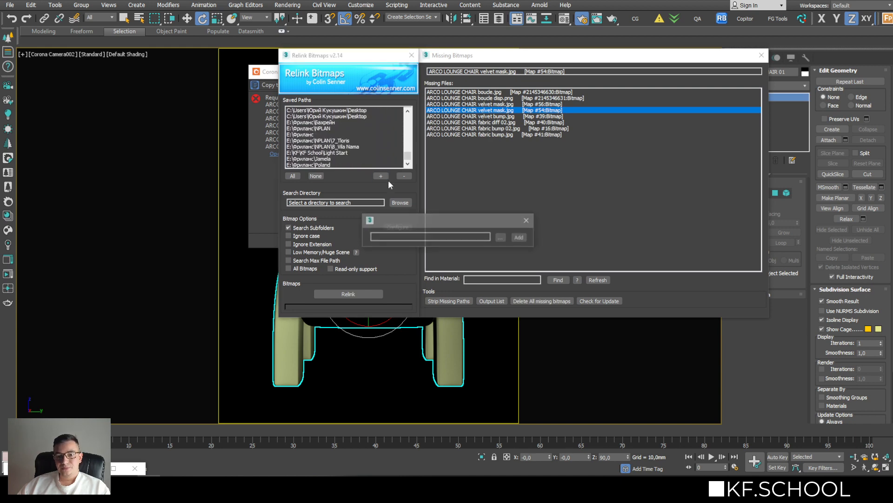
{"action": "left_click", "coordinate": [501, 238]}
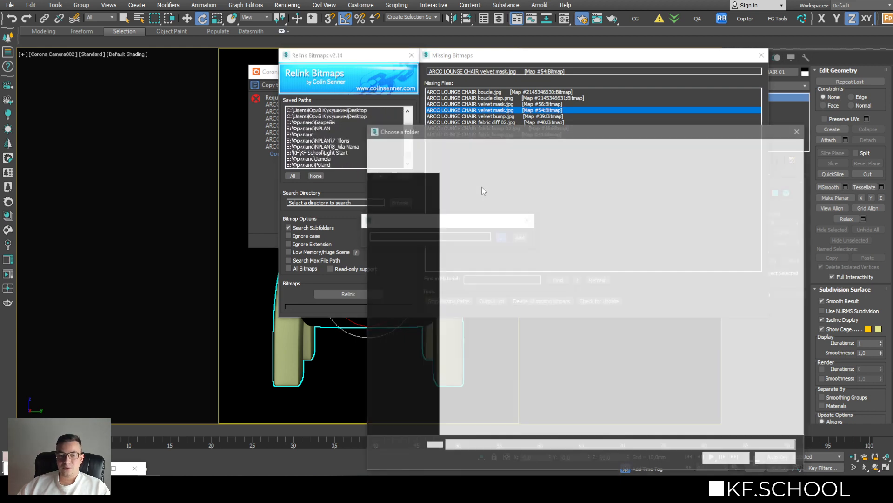
{"action": "left_click_drag", "start_coordinate": [468, 128], "coordinate": [393, 88]}
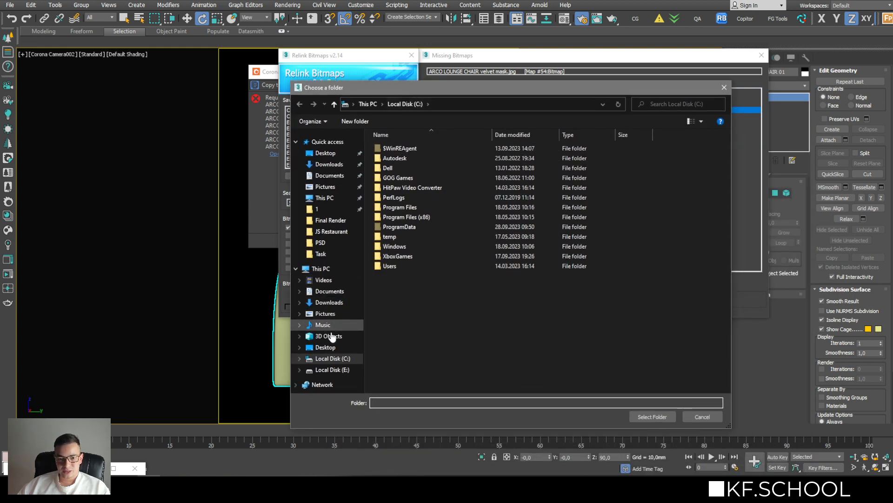
{"action": "left_click", "coordinate": [330, 350]}
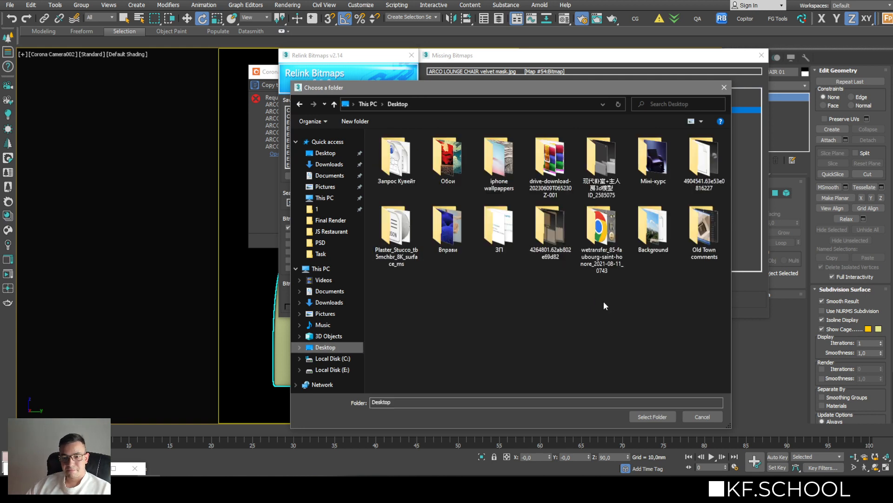
{"action": "left_click", "coordinate": [643, 414]}
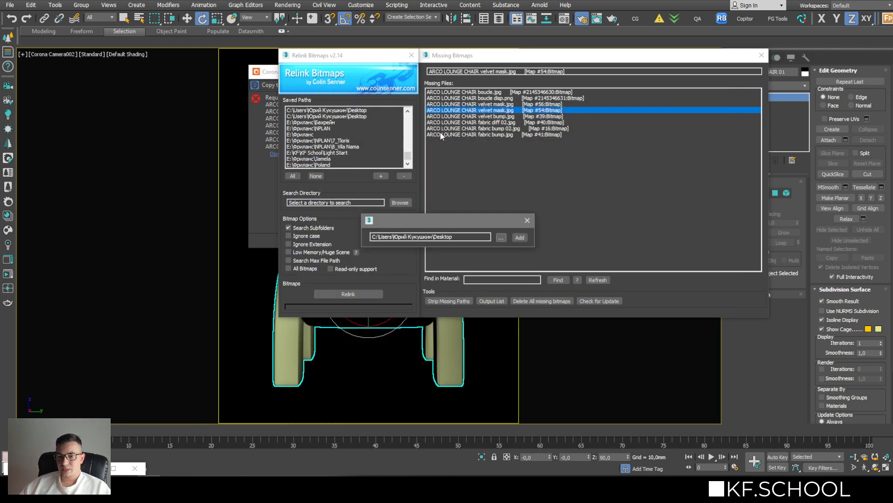
{"action": "left_click", "coordinate": [518, 237]}
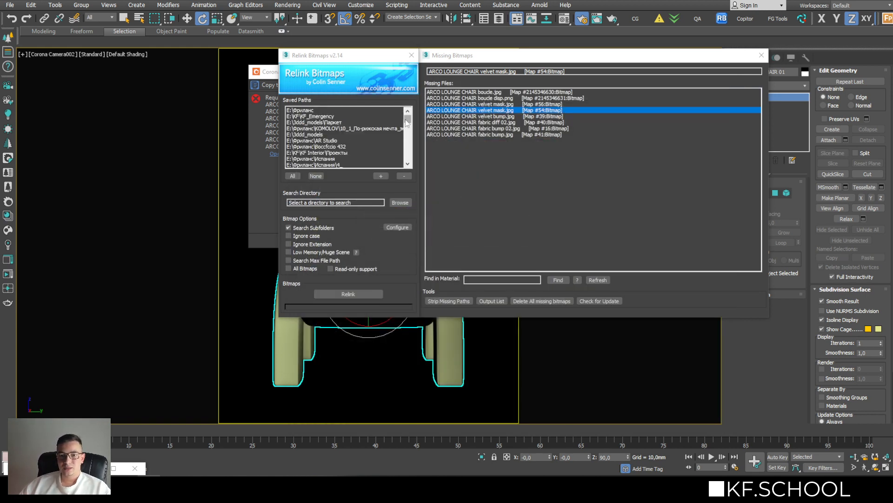
- Select the Desktop path at the end of the saved paths and relink the missing bitmaps from it
{"action": "left_click_drag", "start_coordinate": [406, 120], "coordinate": [406, 176]}
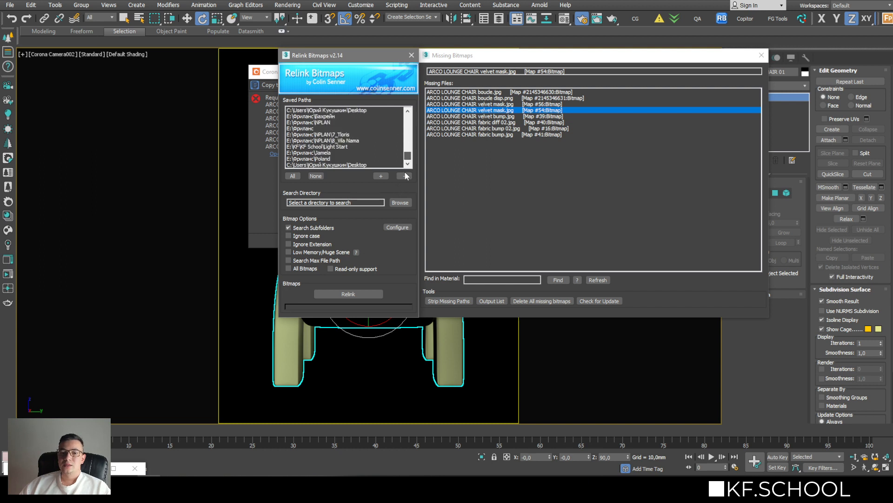
{"action": "left_click", "coordinate": [349, 165]}
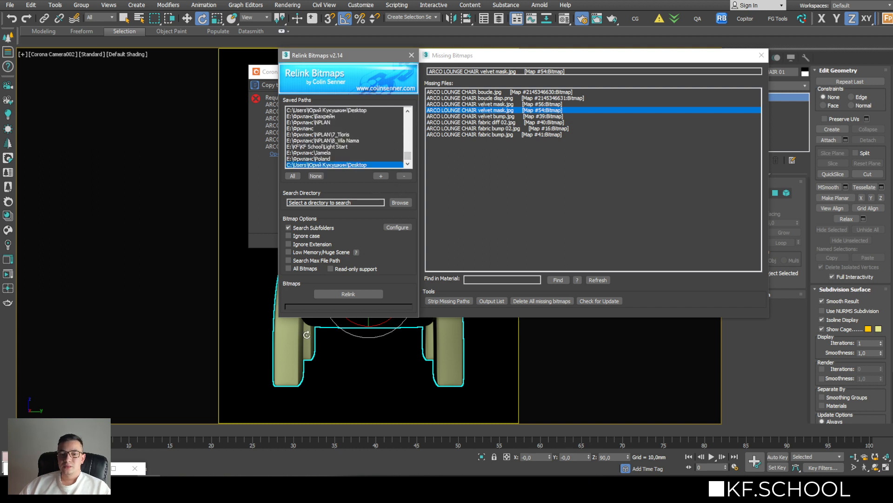
{"action": "left_click", "coordinate": [327, 295]}
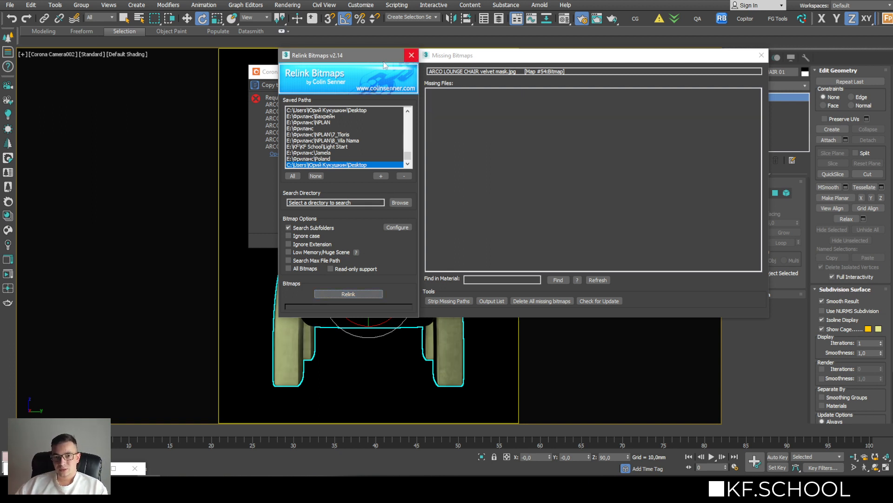
- Close the Relink Bitmaps script, then clear and close the Corona error message window
{"action": "left_click_drag", "start_coordinate": [384, 61], "coordinate": [286, 85]}
{"action": "left_click", "coordinate": [313, 79]}
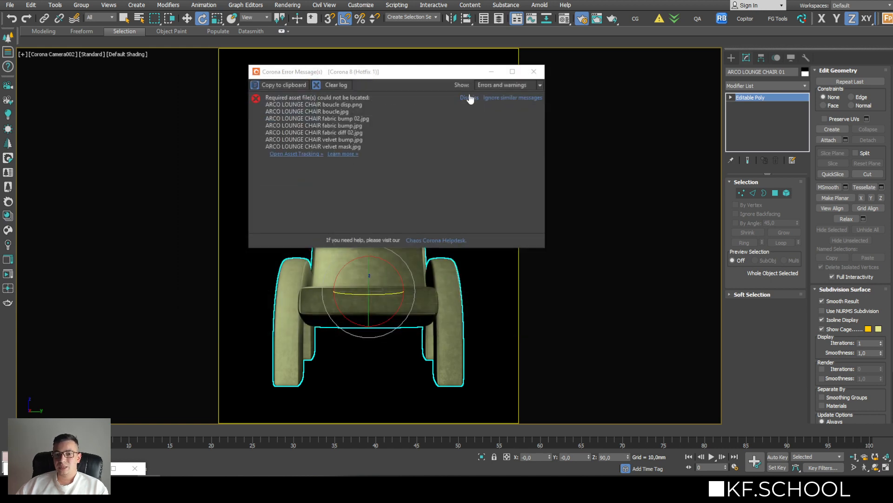
{"action": "left_click", "coordinate": [323, 88]}
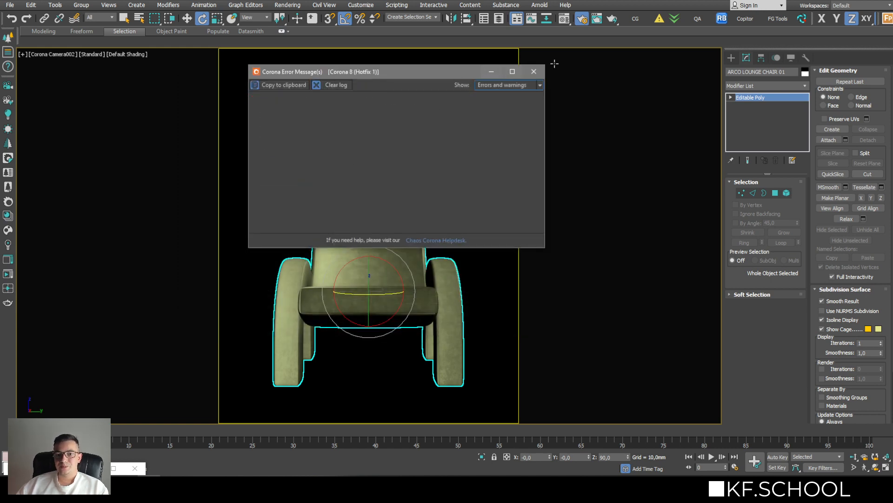
{"action": "left_click", "coordinate": [533, 71]}
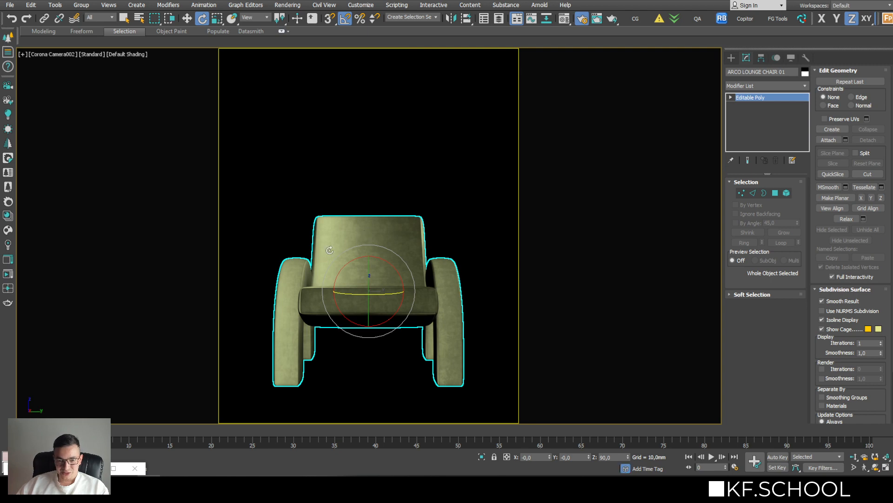
- Restore the Corona frame buffer, start interactive rendering and place the frame buffer beside the chair in the viewport
{"action": "left_click", "coordinate": [92, 468]}
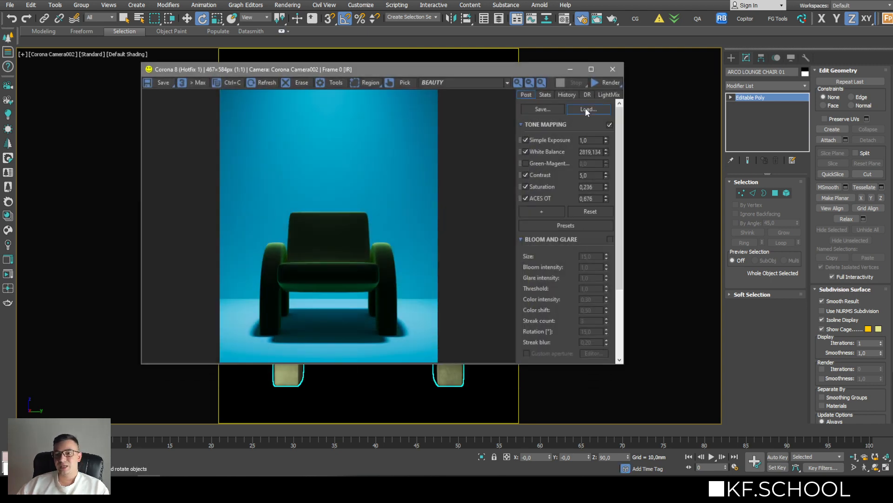
{"action": "left_click_drag", "start_coordinate": [610, 83], "coordinate": [611, 92]}
{"action": "left_click", "coordinate": [607, 104]}
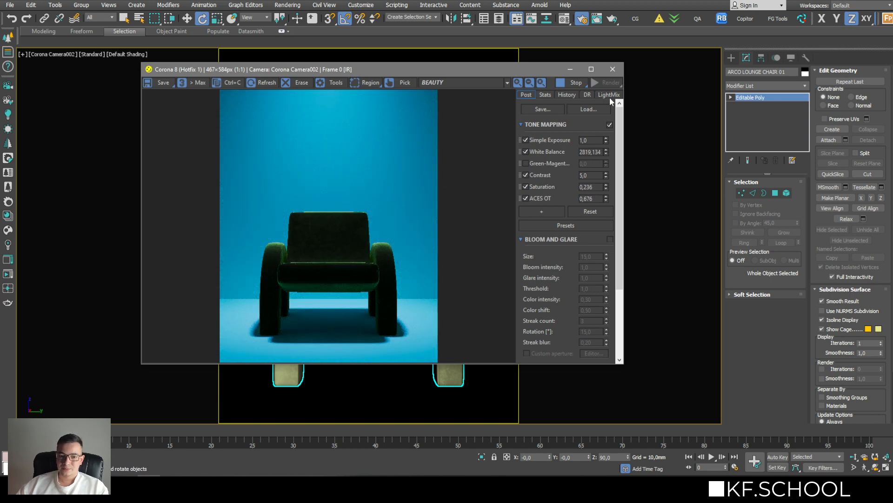
{"action": "left_click_drag", "start_coordinate": [506, 70], "coordinate": [808, 71]}
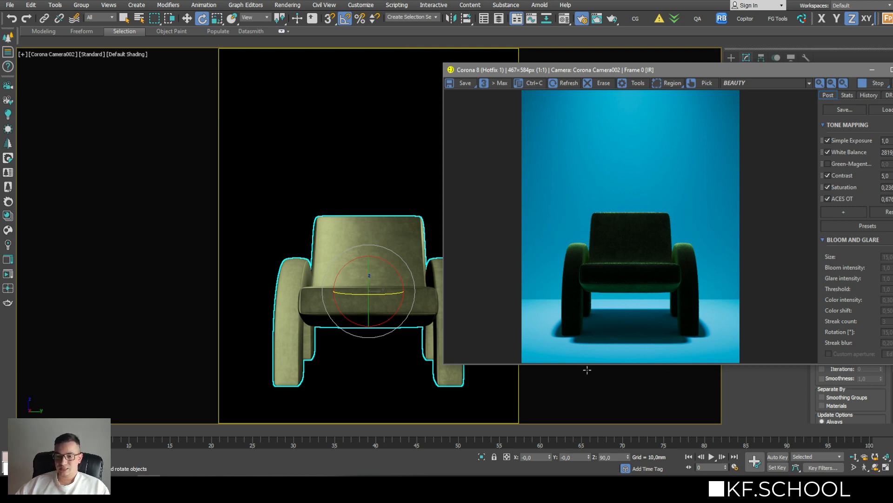
{"action": "mouse_move", "coordinate": [687, 71]}
{"action": "left_mouse_down"}
{"action": "mouse_move", "coordinate": [437, 68]}
{"action": "mouse_move", "coordinate": [618, 55]}
{"action": "mouse_move", "coordinate": [684, 61]}
{"action": "left_mouse_up"}
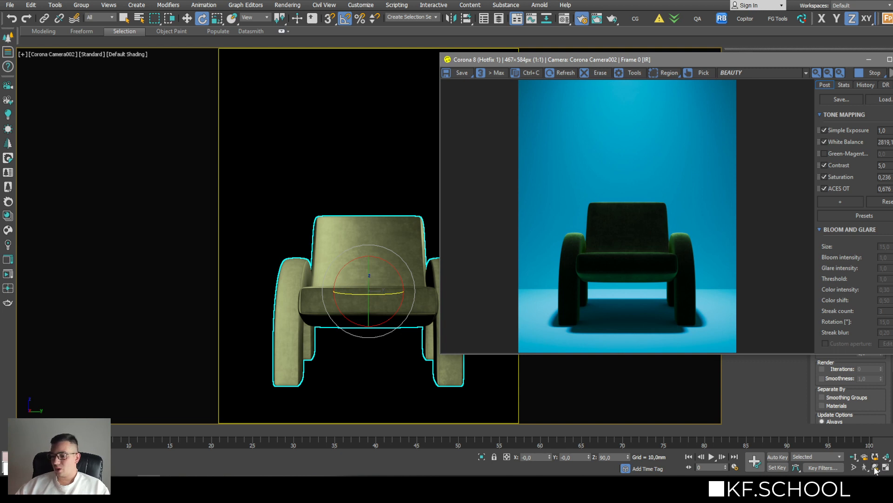
- Orbit Corona Camera002 around the lounge chair to a raised three-quarter view
{"action": "left_click", "coordinate": [874, 466]}
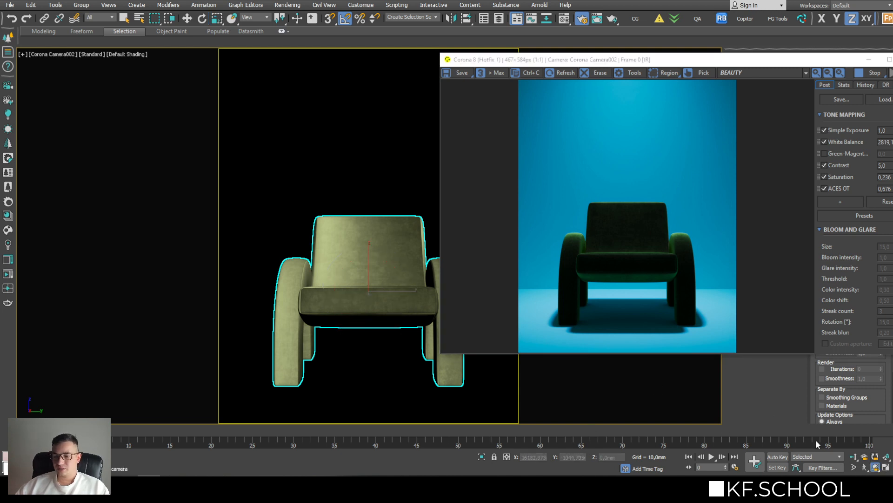
{"action": "left_click_drag", "start_coordinate": [351, 266], "coordinate": [349, 237]}
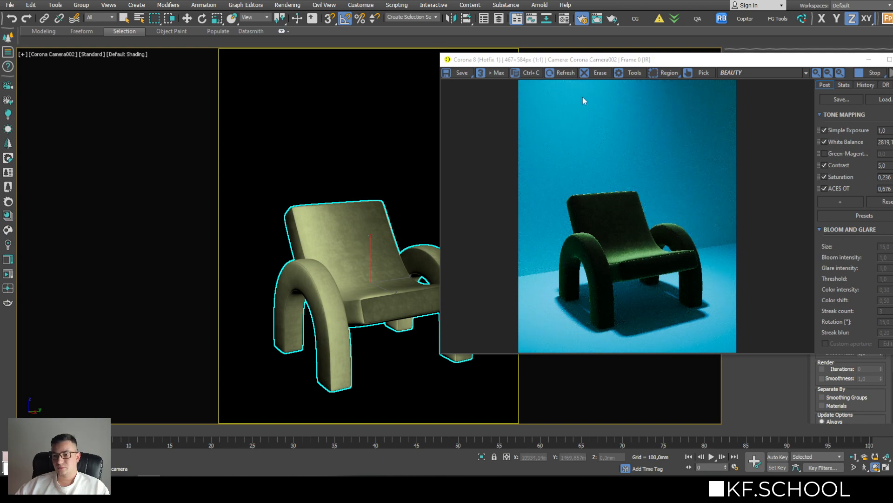
{"action": "left_click_drag", "start_coordinate": [591, 63], "coordinate": [575, 99]}
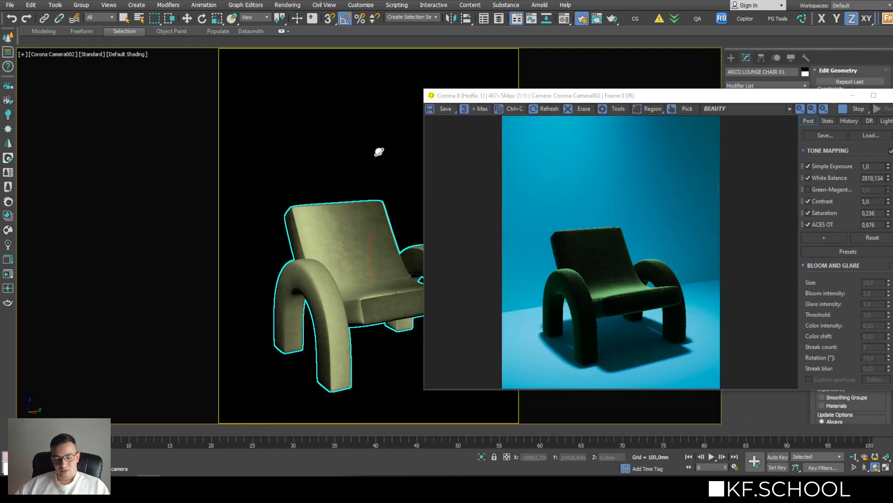
- Move the disk light Corona Light002 about 420 mm along X from above the chair and return to the Corona Camera002 view
{"action": "key", "text": "t"}
{"action": "key", "text": "z"}
{"action": "key", "text": "F3"}
{"action": "key", "text": "w"}
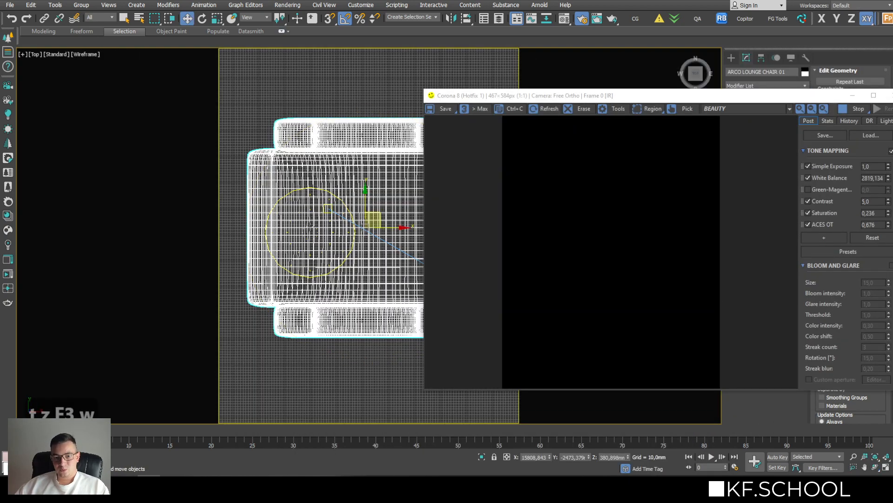
{"action": "left_click", "coordinate": [325, 191]}
{"action": "scroll", "coordinate": [335, 201], "scroll_direction": "down", "scroll_amount": 4}
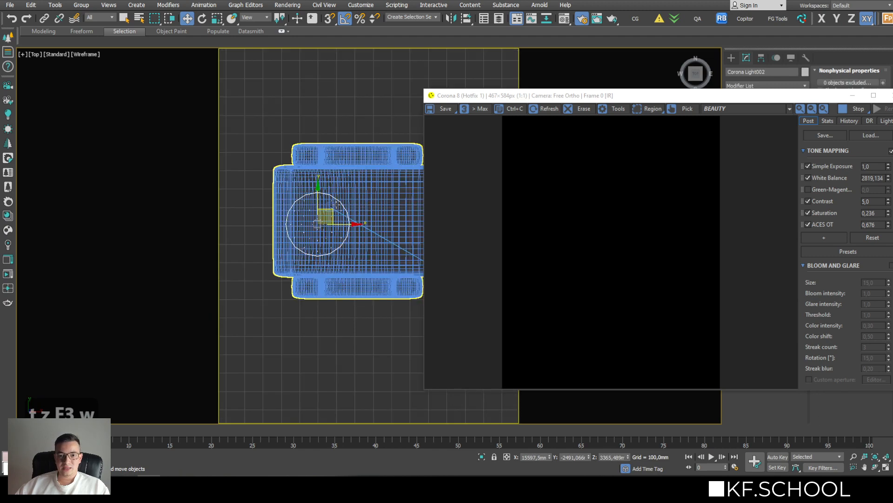
{"action": "middle_click_drag", "start_coordinate": [335, 203], "coordinate": [330, 179], "text": "alt"}
{"action": "scroll", "coordinate": [336, 204], "scroll_direction": "down", "scroll_amount": 2}
{"action": "left_click_drag", "start_coordinate": [357, 217], "coordinate": [394, 233]}
{"action": "key", "text": "c"}
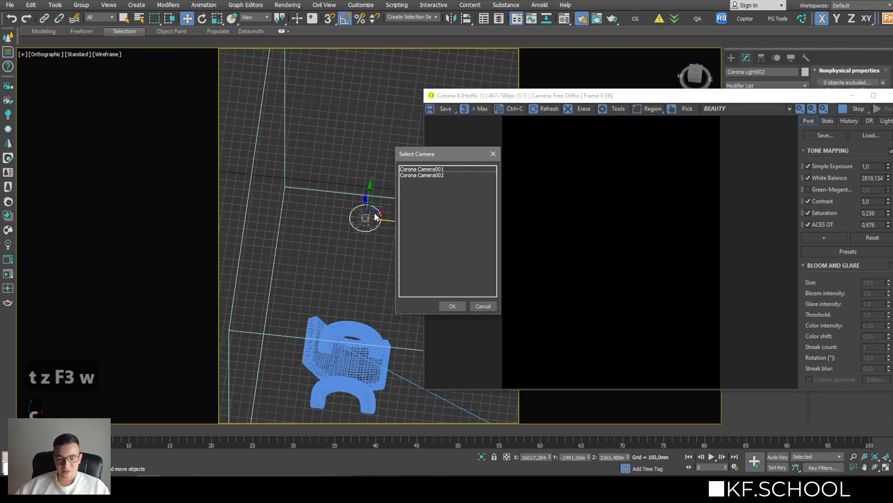
{"action": "double_click", "coordinate": [418, 176]}
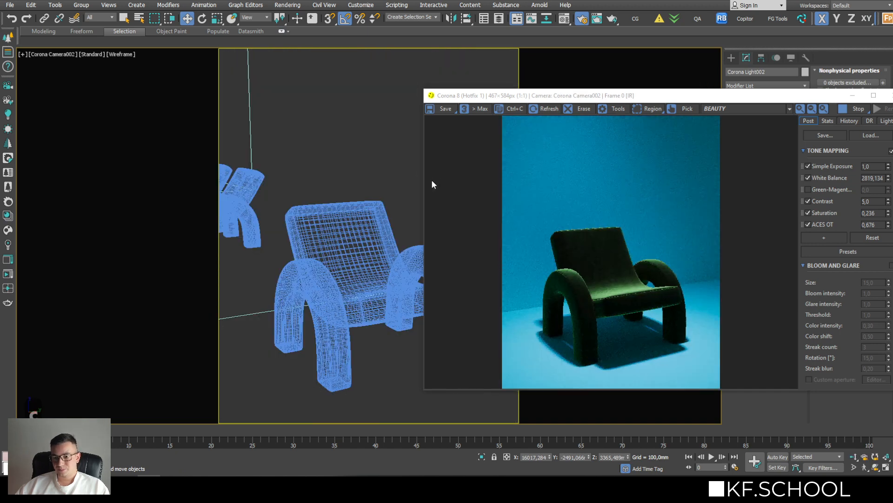
- Try intensities of 100 and 500 on Corona Light002, then set its intensity to 50
{"action": "left_click_drag", "start_coordinate": [629, 100], "coordinate": [379, 69]}
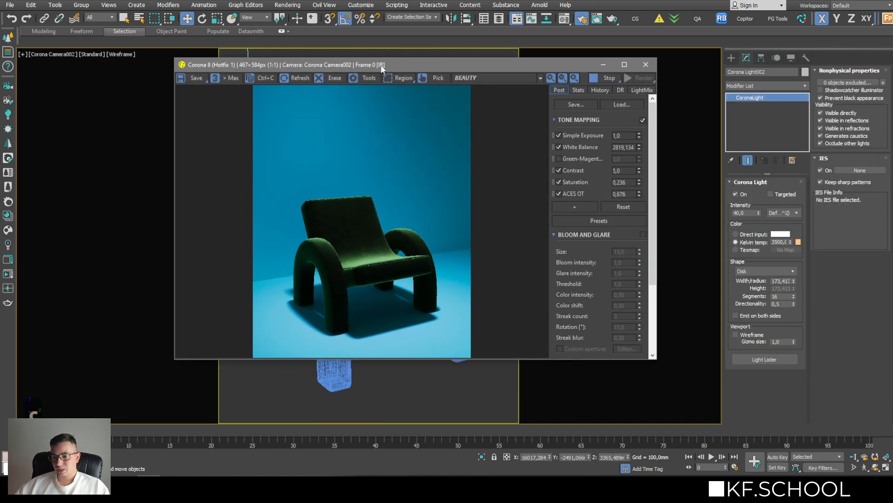
{"action": "double_click", "coordinate": [745, 213]}
{"action": "type", "text": "100"}
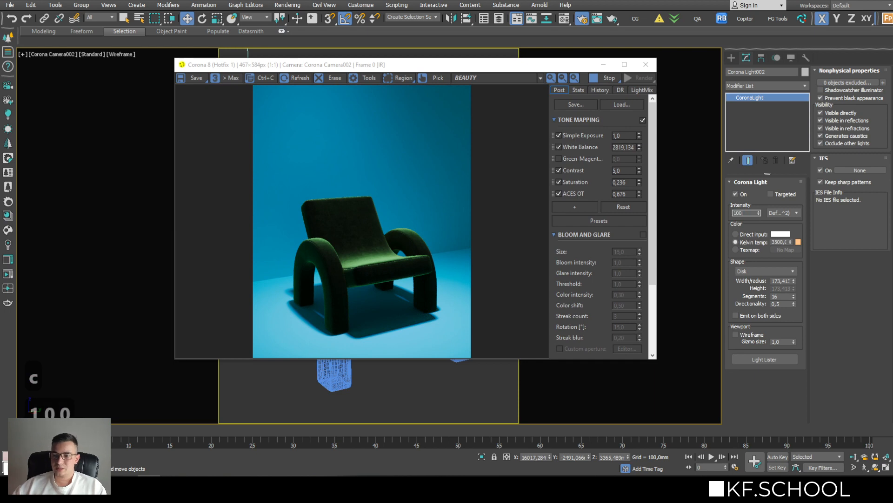
{"action": "key", "text": "Return"}
{"action": "type", "text": "5"}
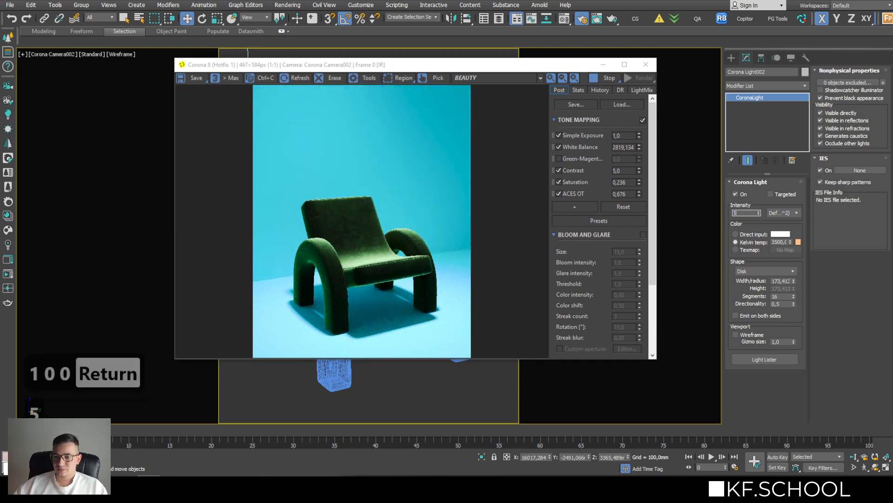
{"action": "type", "text": "00"}
{"action": "key", "text": "Return"}
{"action": "type", "text": "500"}
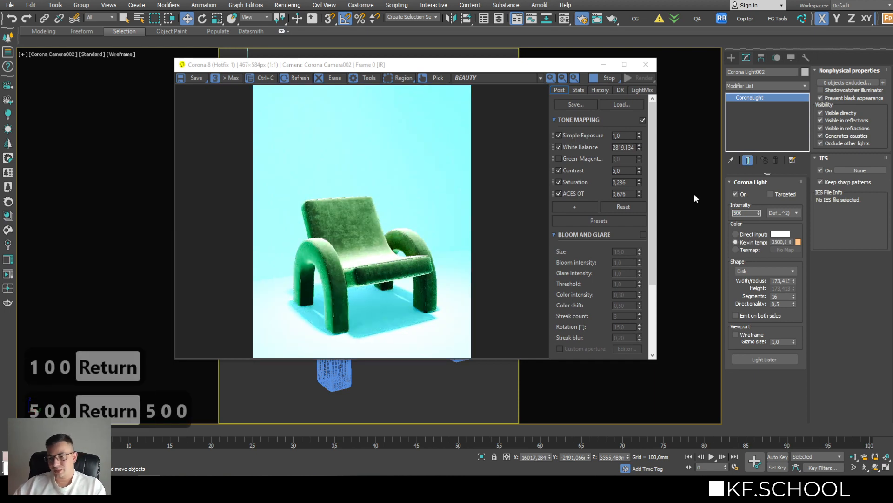
{"action": "key", "text": "BackSpace"}
{"action": "key", "text": "Return"}
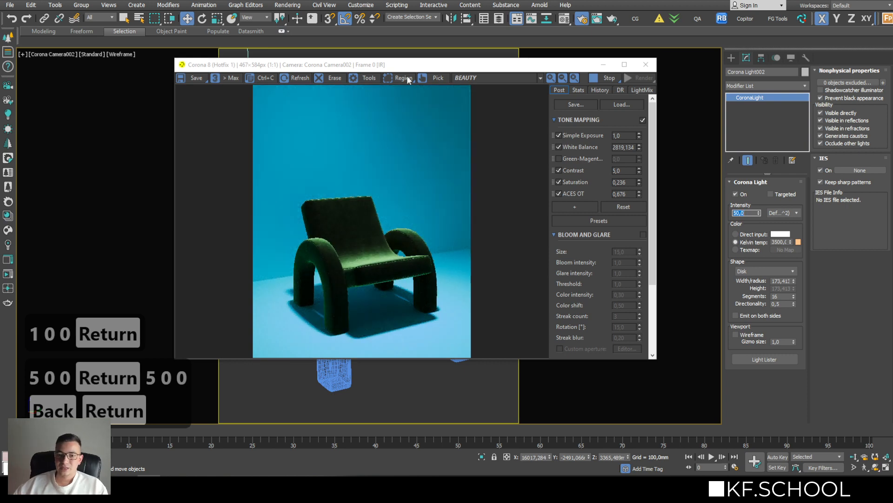
- Move the frame buffer clear of the chair in the viewport and open the Material Editor beside it
{"action": "left_click_drag", "start_coordinate": [388, 65], "coordinate": [567, 67]}
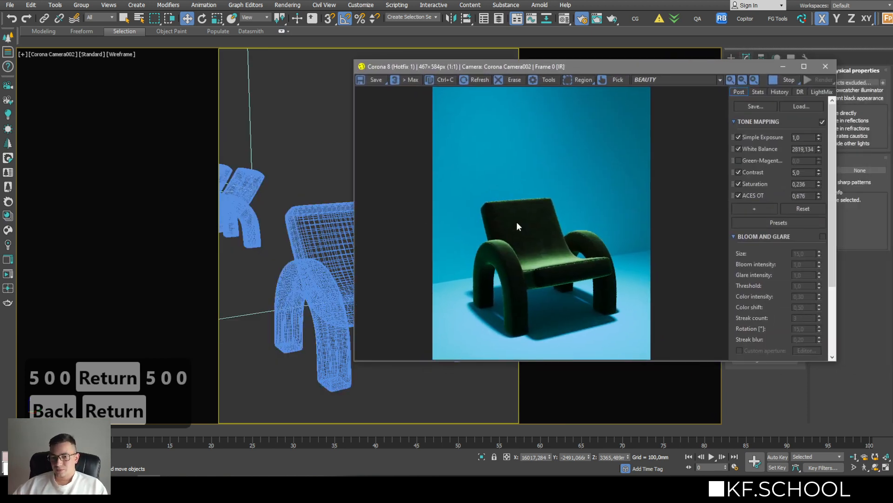
{"action": "left_click_drag", "start_coordinate": [556, 68], "coordinate": [668, 94]}
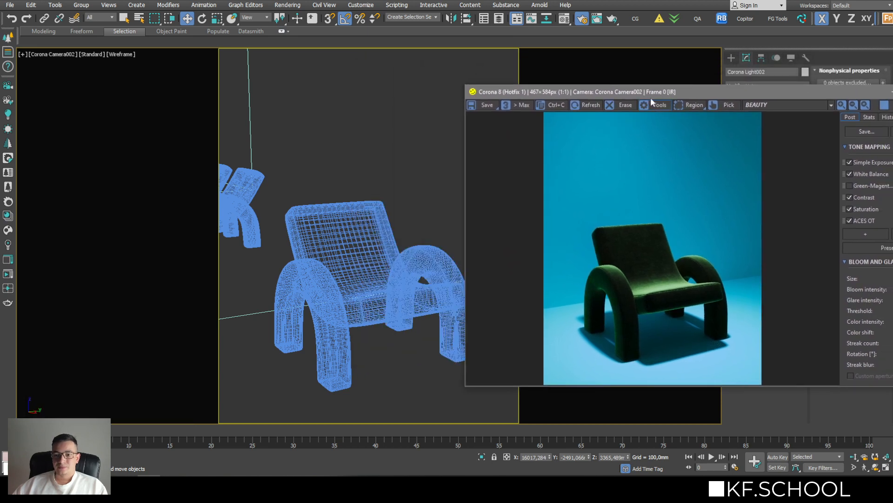
{"action": "left_click", "coordinate": [563, 18]}
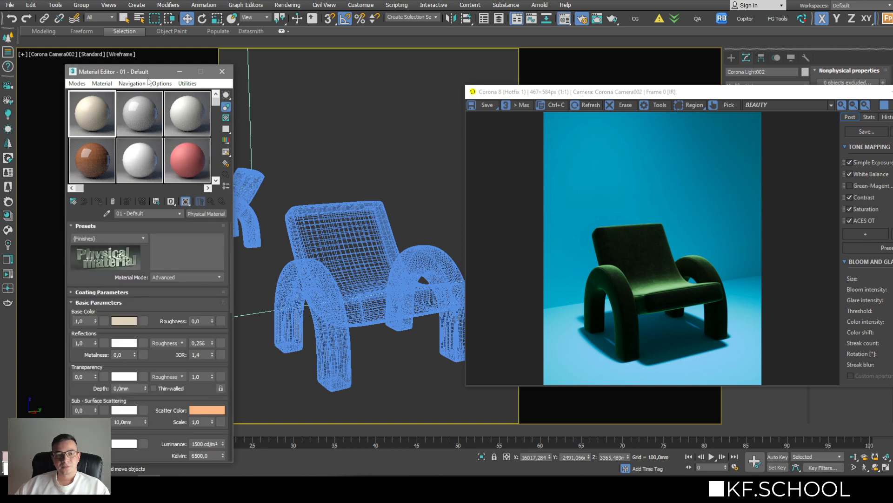
{"action": "left_click_drag", "start_coordinate": [149, 72], "coordinate": [217, 60]}
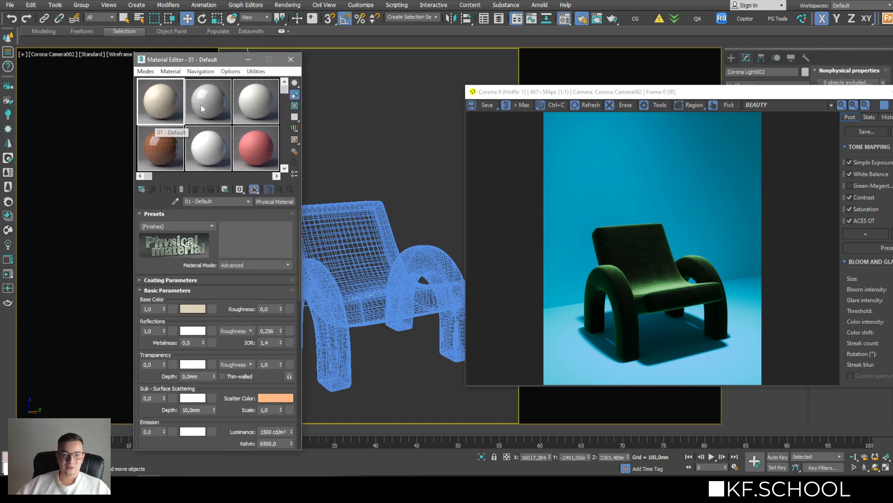
{"action": "mouse_move", "coordinate": [284, 92]}
{"action": "left_mouse_down"}
{"action": "mouse_move", "coordinate": [287, 106]}
{"action": "mouse_move", "coordinate": [285, 78]}
{"action": "left_mouse_up"}
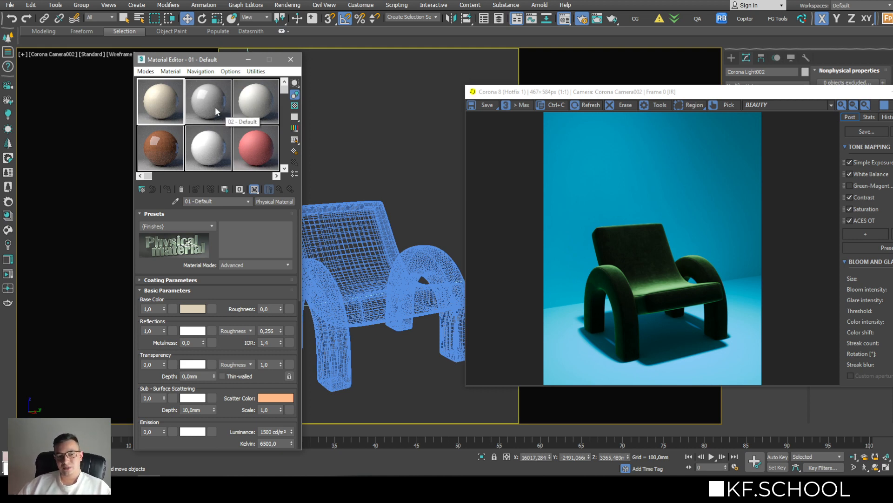
- Copy the 02 - Default material into the first sample slot and change its type to CoronaLegacyMtl
{"action": "left_click_drag", "start_coordinate": [218, 112], "coordinate": [158, 104]}
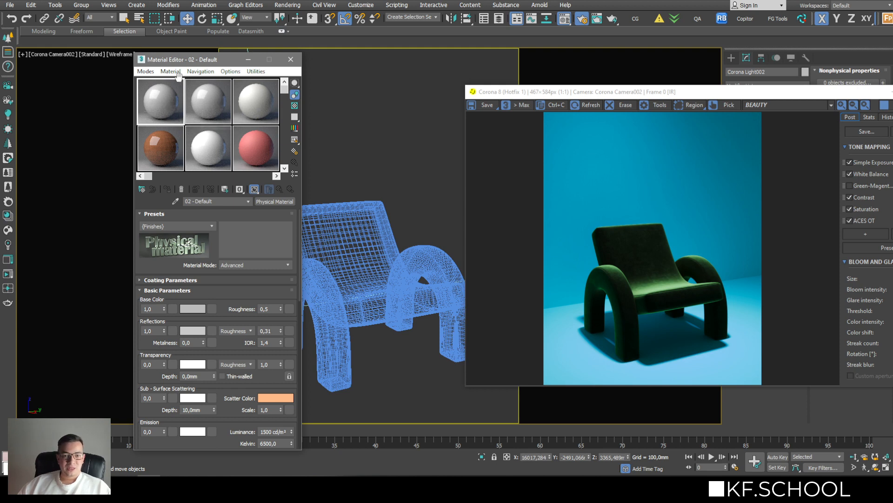
{"action": "mouse_move", "coordinate": [202, 64]}
{"action": "left_mouse_down"}
{"action": "mouse_move", "coordinate": [234, 60]}
{"action": "mouse_move", "coordinate": [209, 54]}
{"action": "left_mouse_up"}
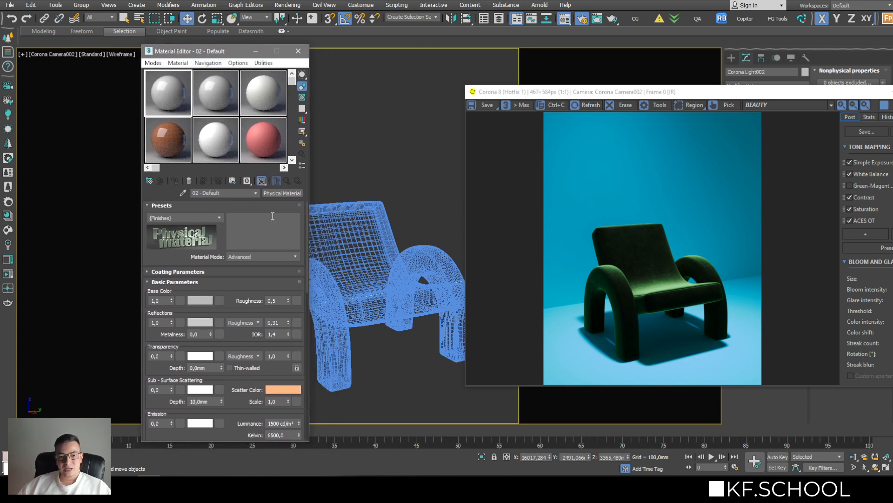
{"action": "left_click", "coordinate": [293, 193]}
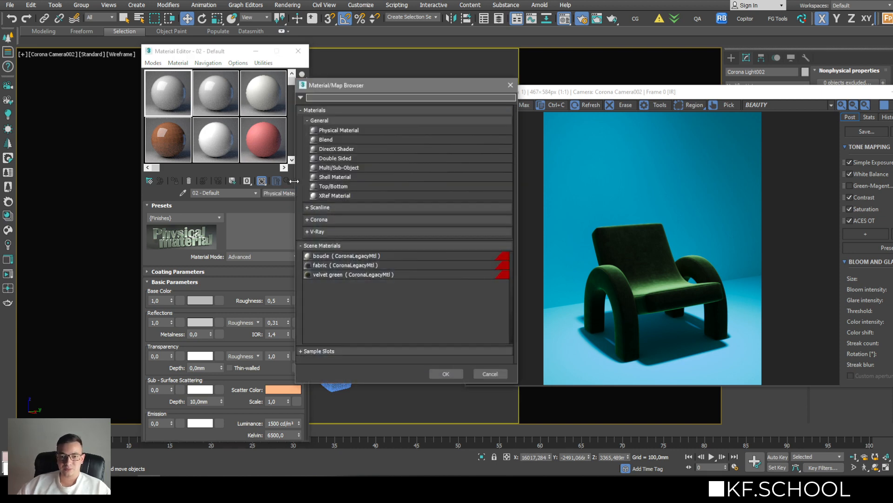
{"action": "left_click", "coordinate": [321, 219]}
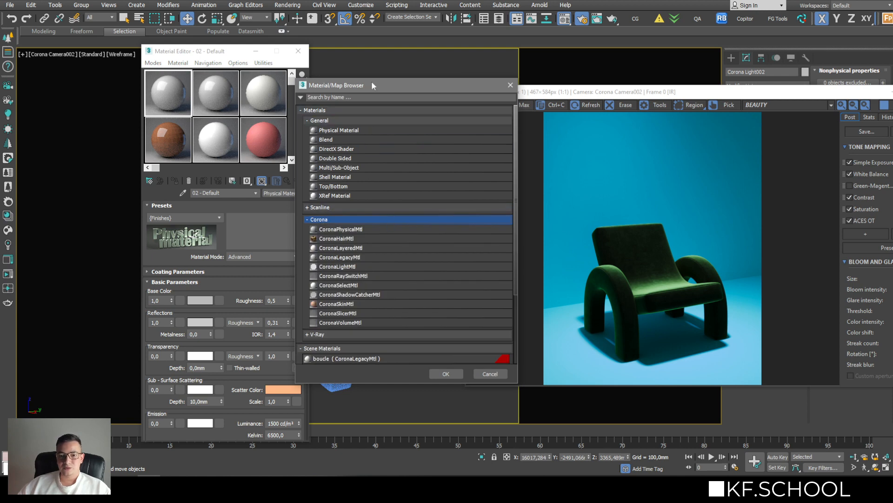
{"action": "left_click_drag", "start_coordinate": [371, 85], "coordinate": [383, 67]}
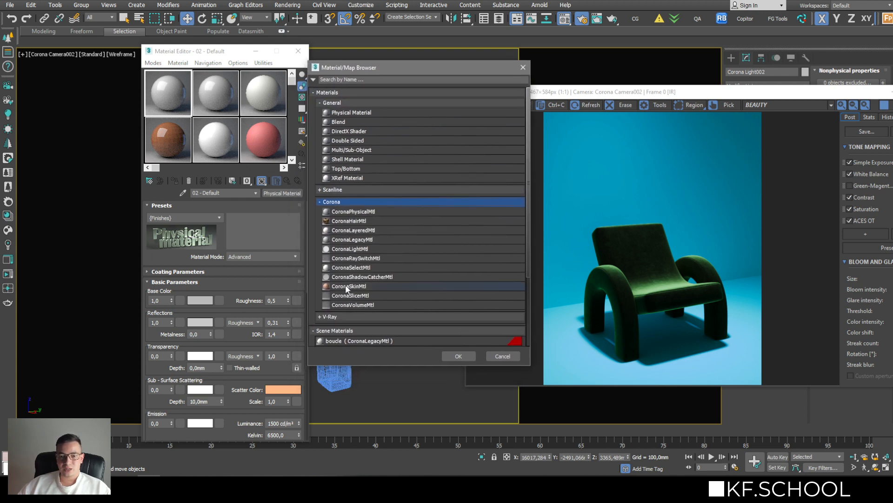
{"action": "double_click", "coordinate": [353, 240]}
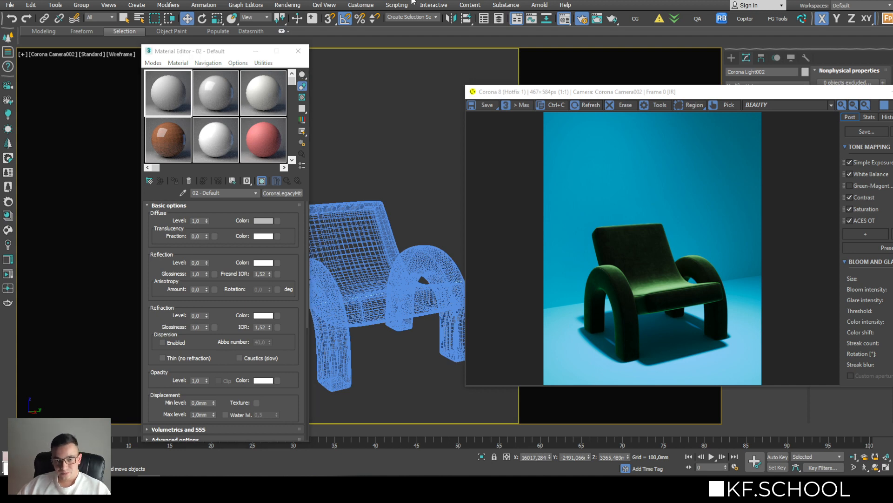
- Switch the camera view to shaded display and assign the new 02 - Default material to the backdrop box behind the chair
{"action": "key", "text": "F3"}
{"action": "left_click", "coordinate": [380, 101]}
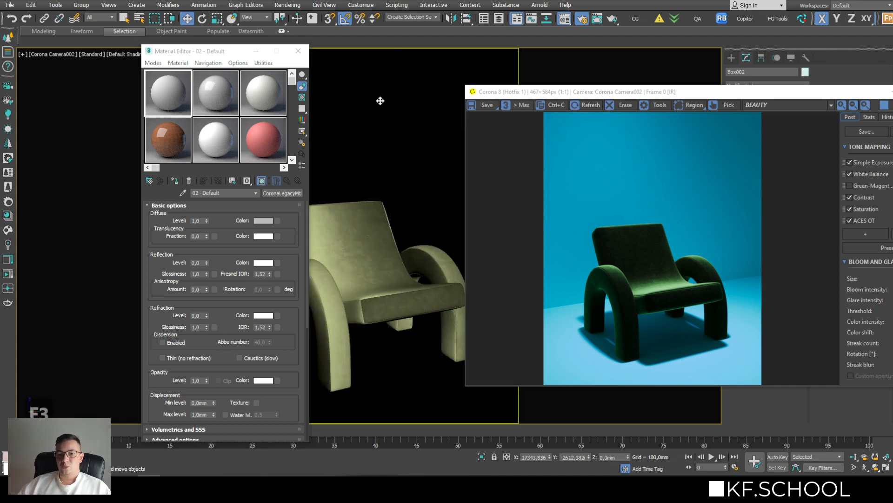
{"action": "left_click_drag", "start_coordinate": [703, 92], "coordinate": [618, 132]}
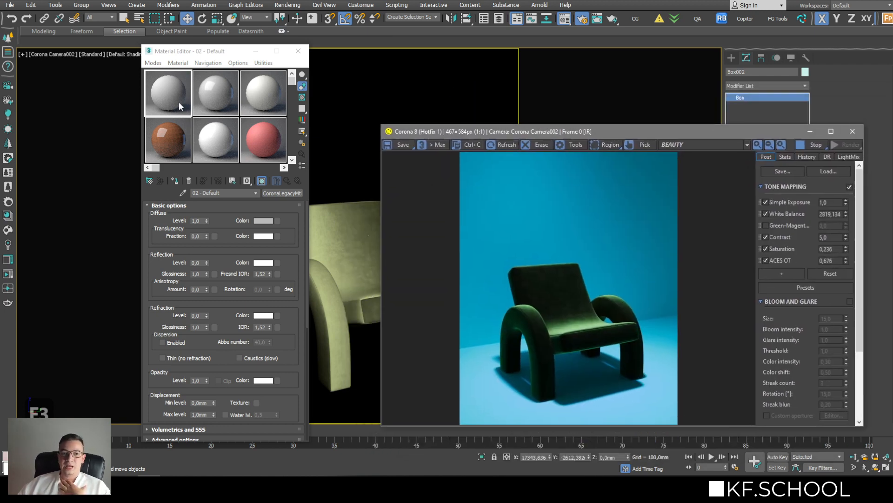
{"action": "left_click_drag", "start_coordinate": [165, 90], "coordinate": [356, 96]}
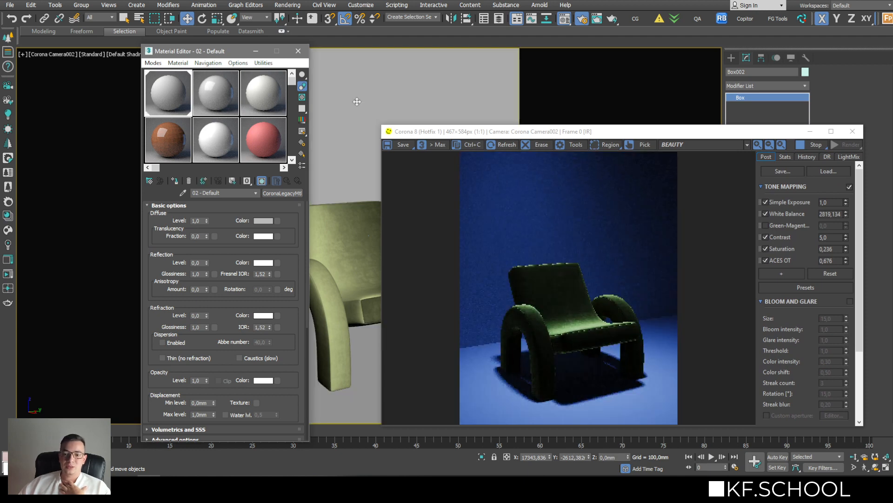
{"action": "left_click", "coordinate": [509, 136]}
{"action": "left_click_drag", "start_coordinate": [508, 135], "coordinate": [605, 93]}
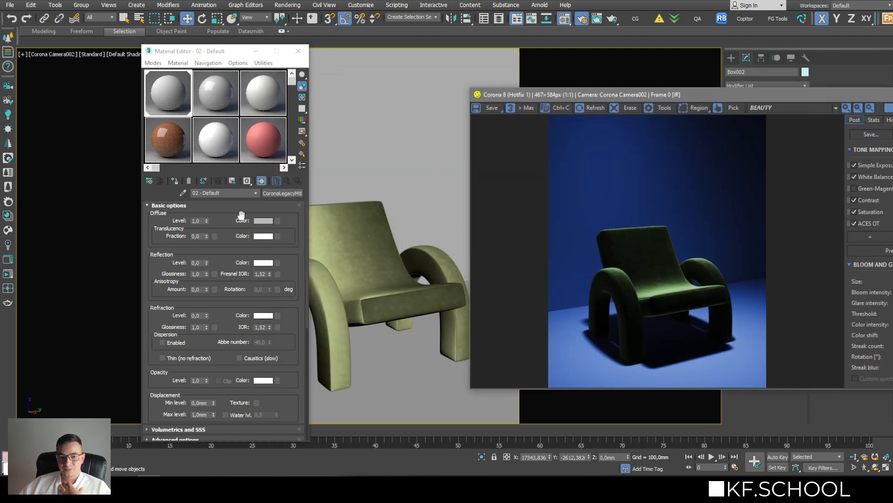
- Try a muted green diffuse color on the backdrop material with hue 82, saturation 137 and value 128
{"action": "left_click", "coordinate": [261, 224]}
{"action": "left_click", "coordinate": [262, 221]}
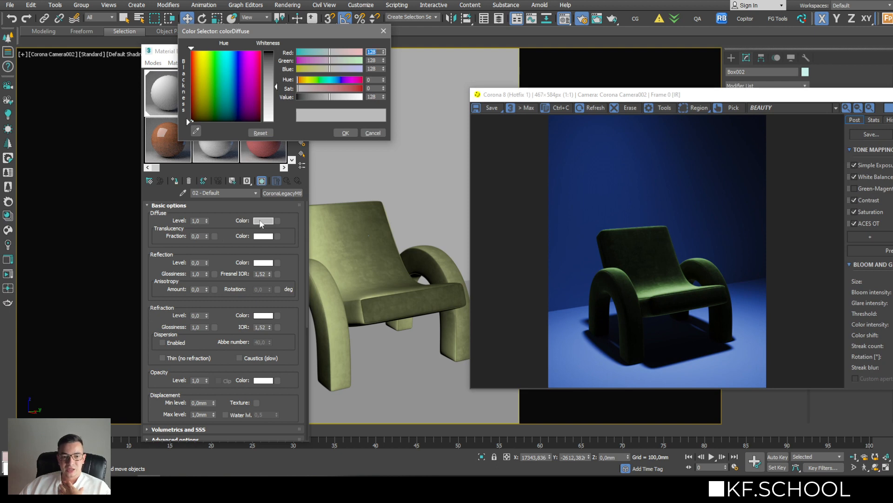
{"action": "left_click_drag", "start_coordinate": [314, 80], "coordinate": [356, 80]}
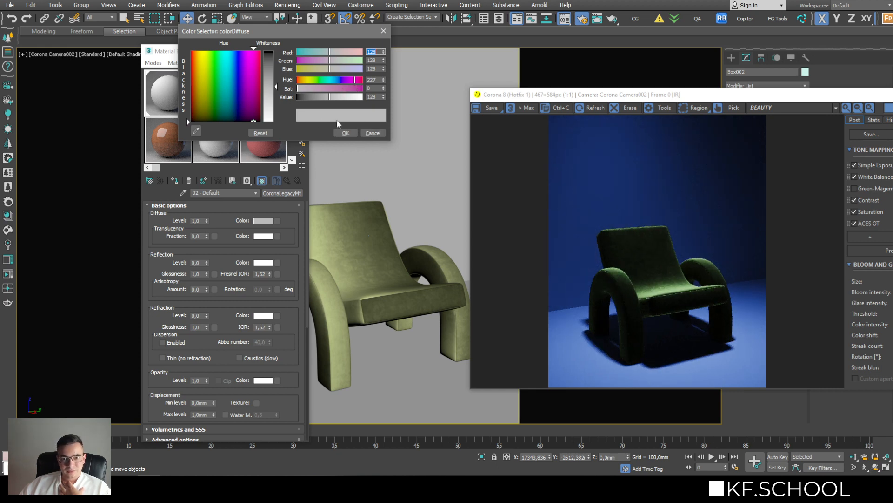
{"action": "mouse_move", "coordinate": [317, 87]}
{"action": "left_mouse_down"}
{"action": "mouse_move", "coordinate": [372, 95]}
{"action": "mouse_move", "coordinate": [318, 80]}
{"action": "left_mouse_up"}
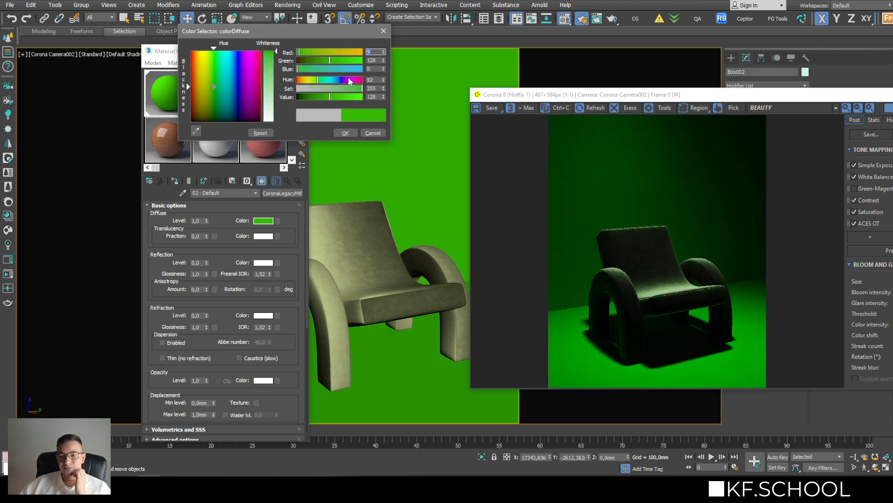
{"action": "left_click_drag", "start_coordinate": [338, 90], "coordinate": [333, 92]}
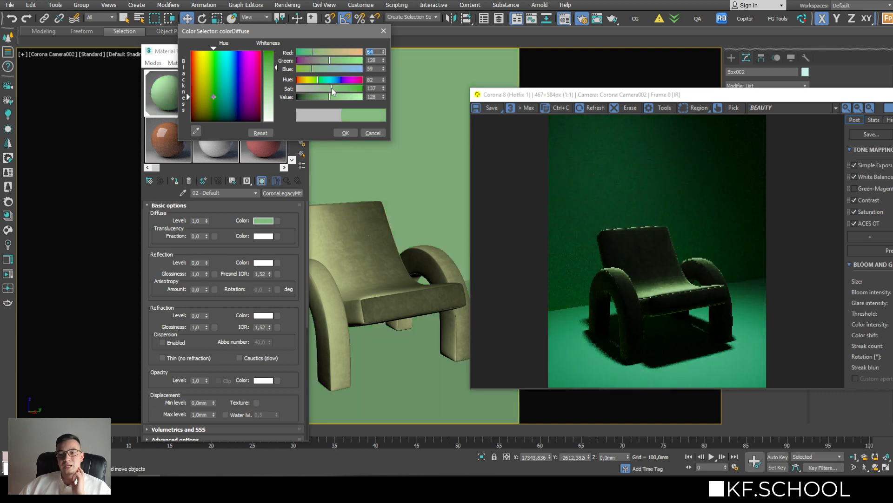
{"action": "left_click", "coordinate": [340, 135]}
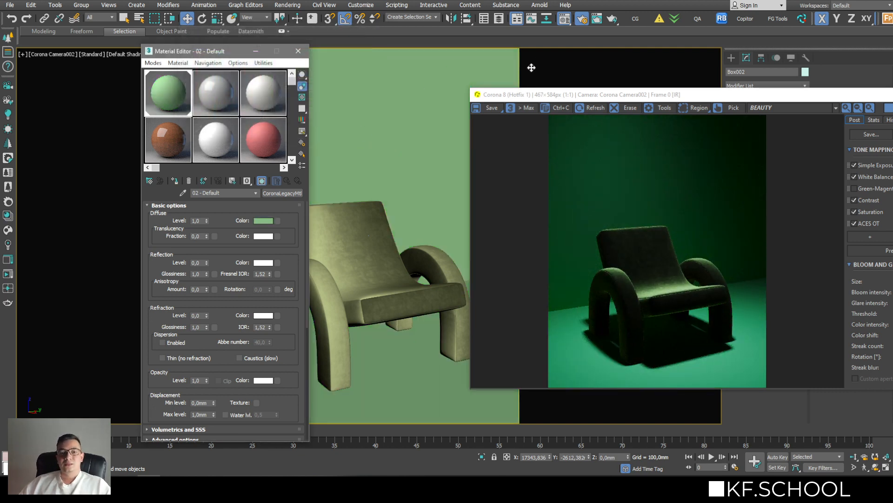
- Pick the chair's velvet green material from the viewport into the second sample slot of the Material Editor
{"action": "left_click_drag", "start_coordinate": [609, 95], "coordinate": [560, 83]}
{"action": "left_click", "coordinate": [212, 112]}
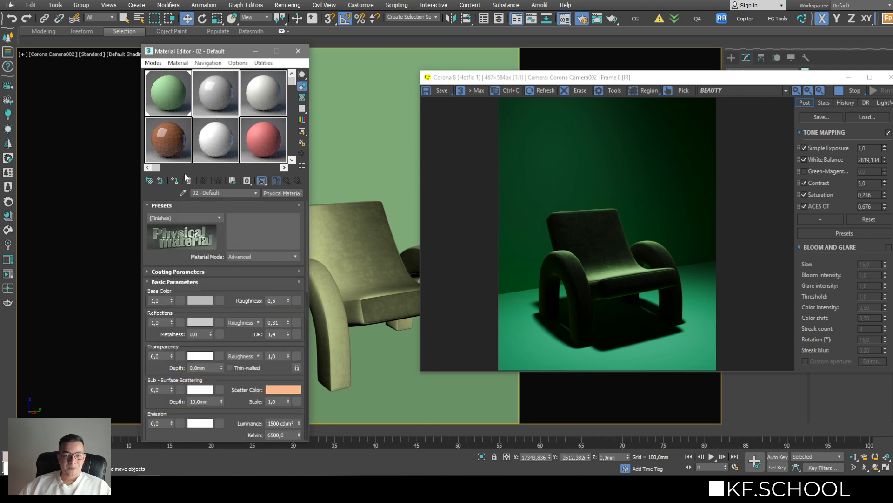
{"action": "left_click", "coordinate": [183, 192]}
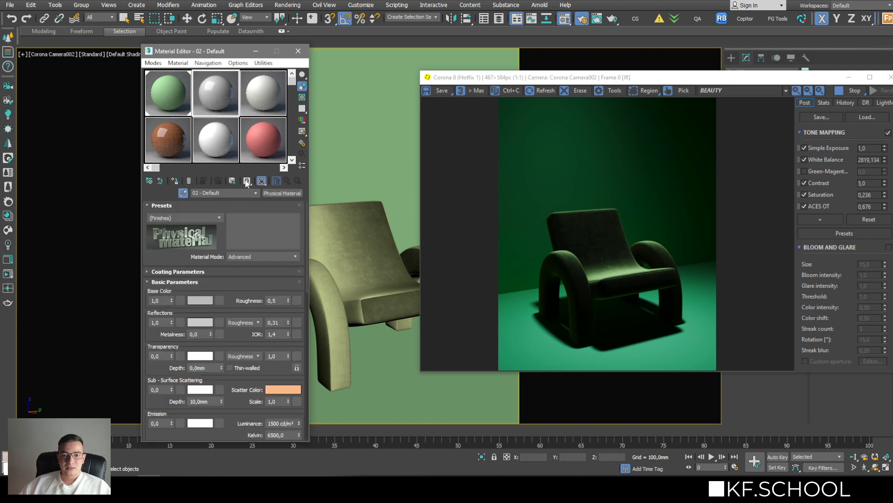
{"action": "left_click", "coordinate": [332, 237]}
{"action": "key", "text": "w"}
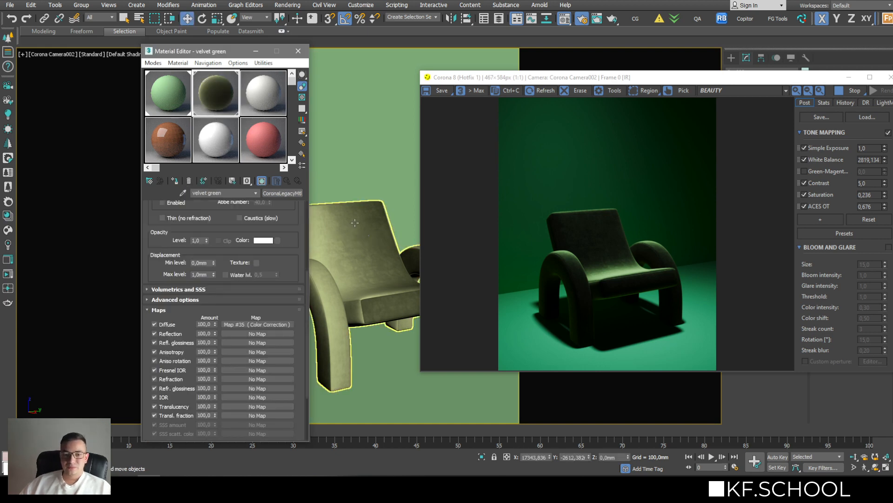
- Try a hue shift of about -46 in the velvet green diffuse Color Correction map, and settle on about 80.7
{"action": "left_click_drag", "start_coordinate": [305, 281], "coordinate": [305, 267]}
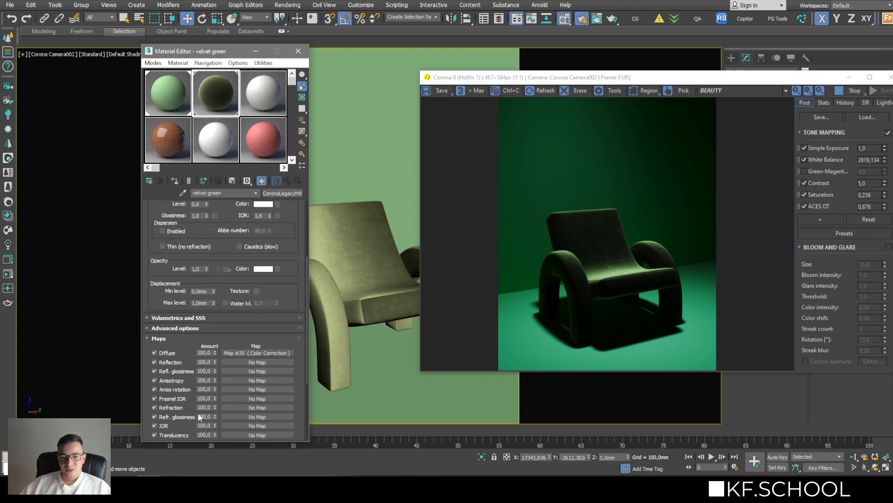
{"action": "left_click_drag", "start_coordinate": [305, 309], "coordinate": [310, 234]}
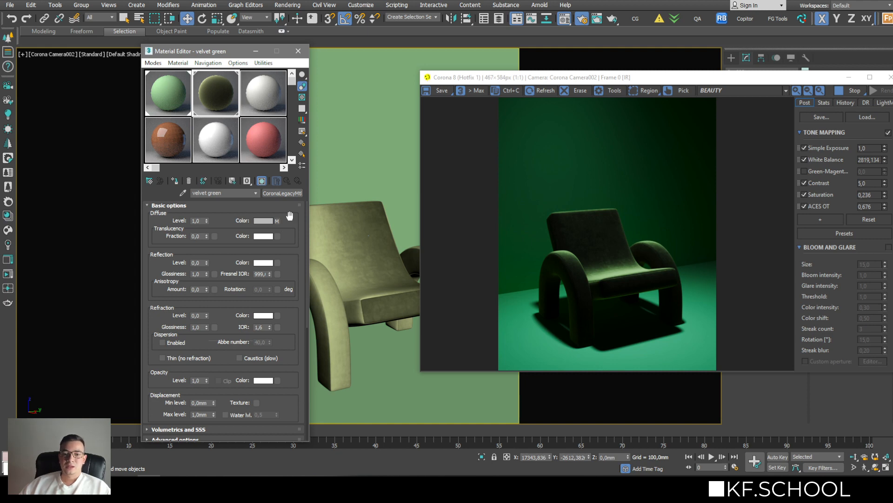
{"action": "left_click", "coordinate": [277, 221]}
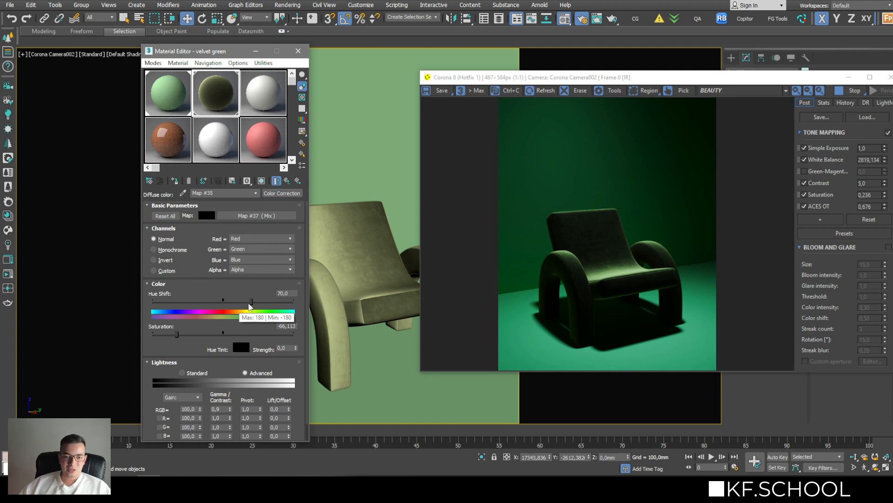
{"action": "left_click_drag", "start_coordinate": [250, 301], "coordinate": [205, 302]}
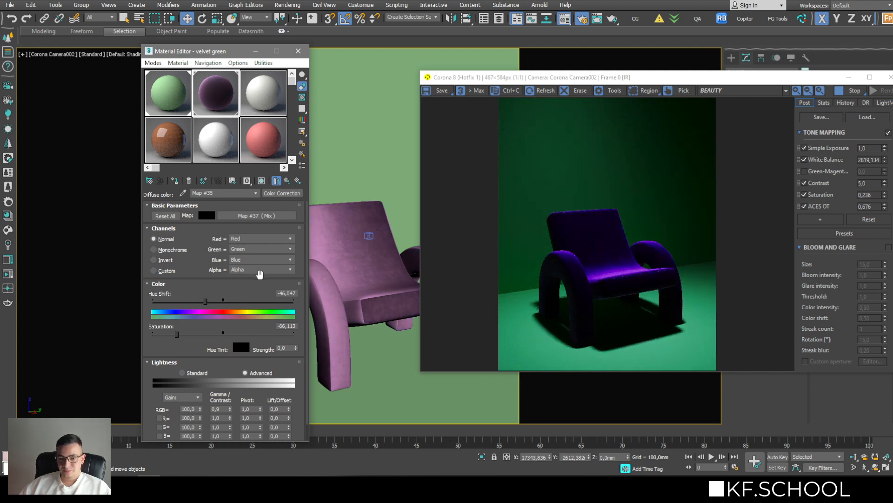
{"action": "left_click_drag", "start_coordinate": [206, 302], "coordinate": [255, 301]}
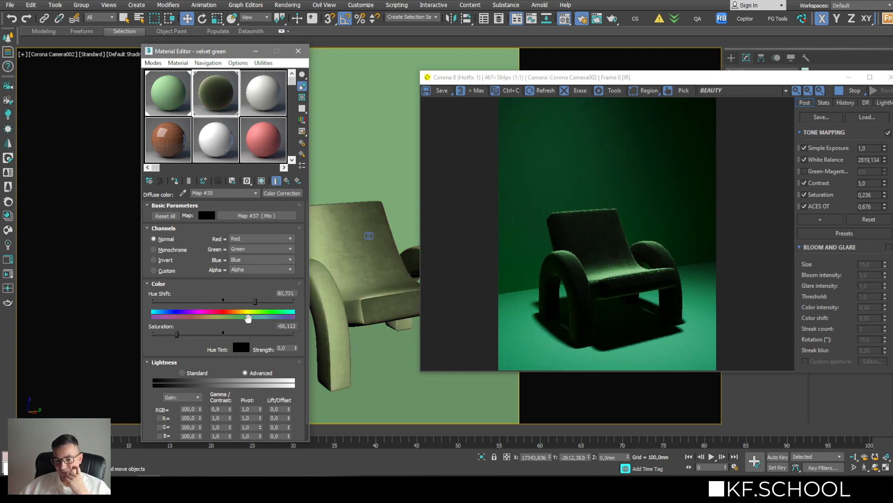
- Return the backdrop material's diffuse color to neutral grey by setting its saturation to 0
{"action": "left_click", "coordinate": [189, 110]}
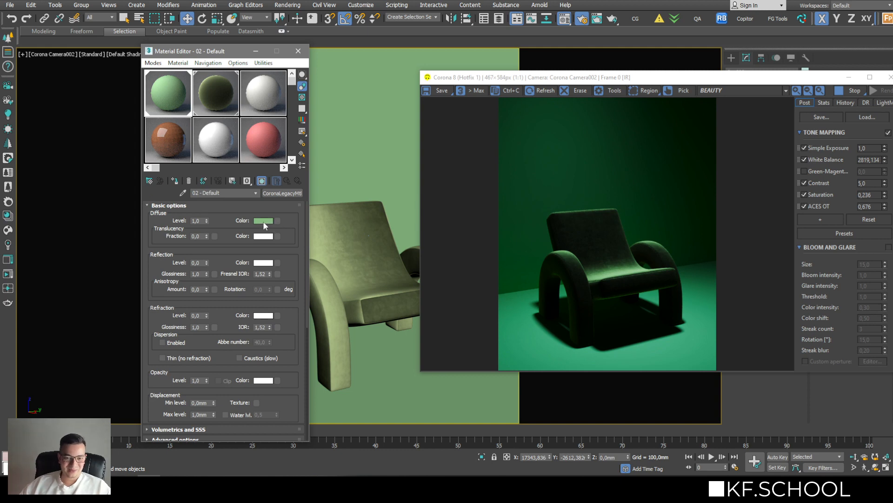
{"action": "left_click", "coordinate": [263, 222]}
{"action": "left_click_drag", "start_coordinate": [318, 89], "coordinate": [285, 103]}
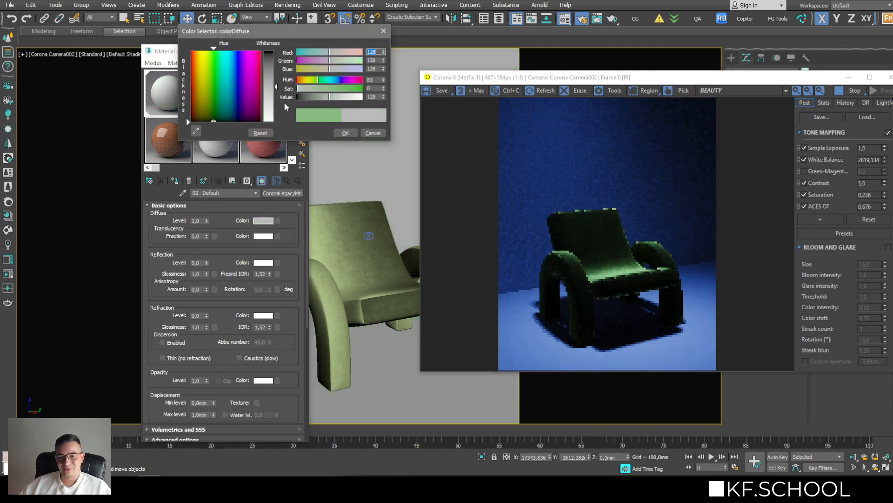
{"action": "left_click", "coordinate": [344, 132]}
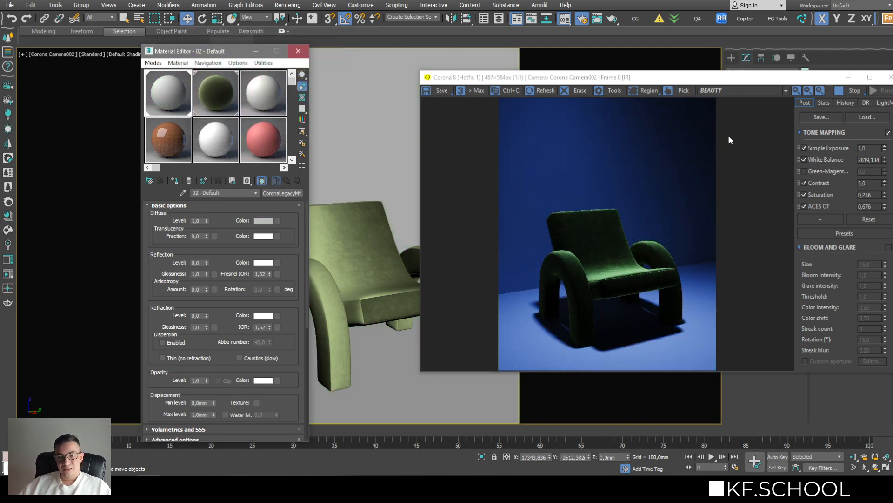
- Set the frame buffer's white balance to 6500 and its simple exposure to 1.284
{"action": "double_click", "coordinate": [862, 159]}
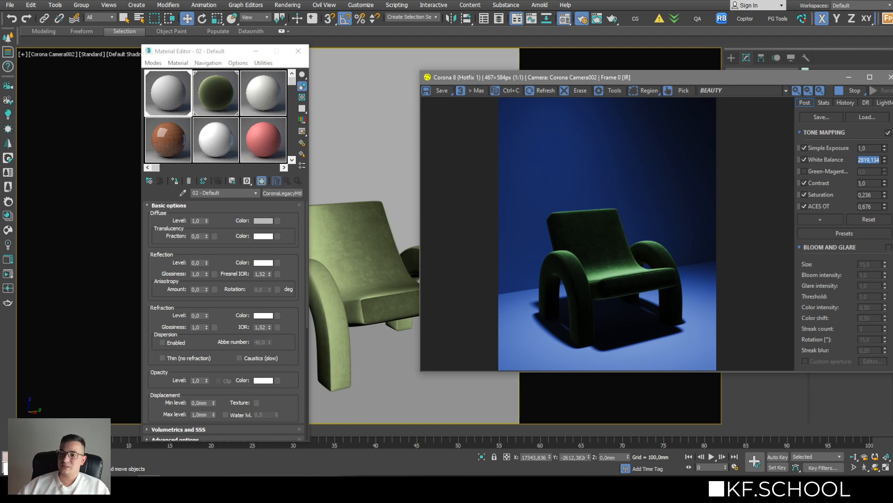
{"action": "type", "text": "50"}
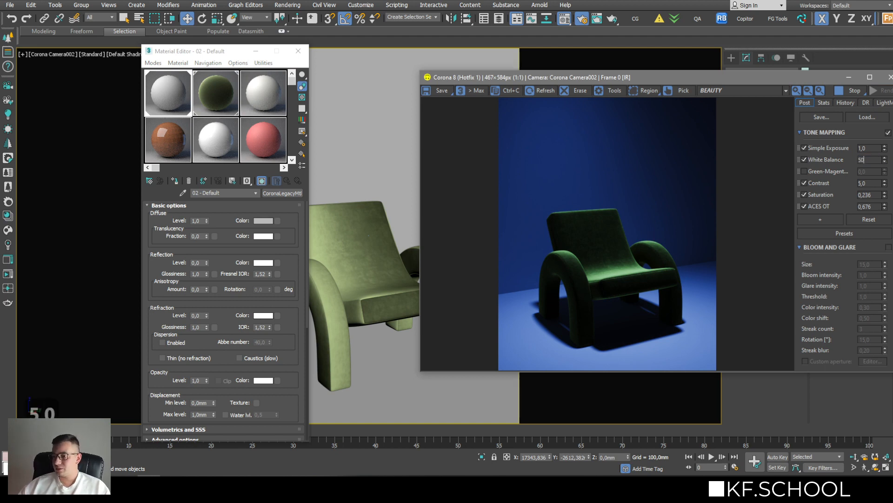
{"action": "key", "text": "BackSpace"}
{"action": "key", "text": "BackSpace"}
{"action": "type", "text": "6500"}
{"action": "key", "text": "Return"}
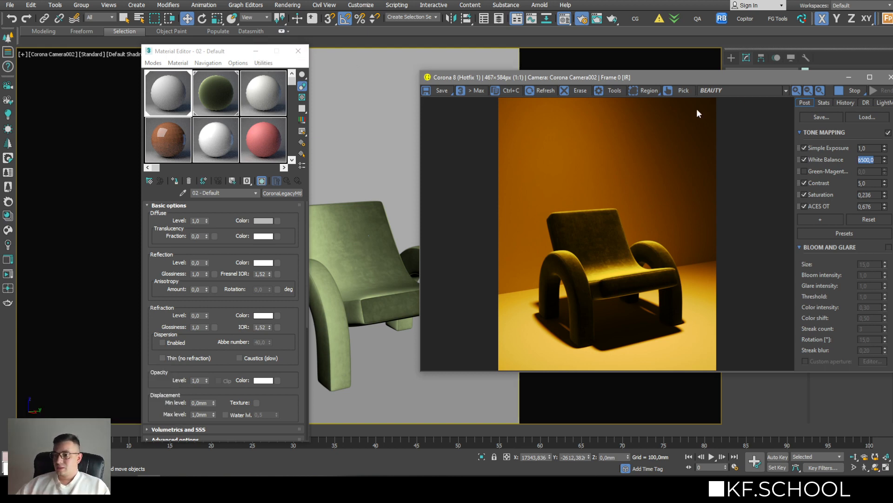
{"action": "left_click_drag", "start_coordinate": [885, 148], "coordinate": [877, 122]}
{"action": "scroll", "coordinate": [599, 290], "scroll_direction": "up", "scroll_amount": 2}
{"action": "scroll", "coordinate": [587, 196], "scroll_direction": "down", "scroll_amount": 2}
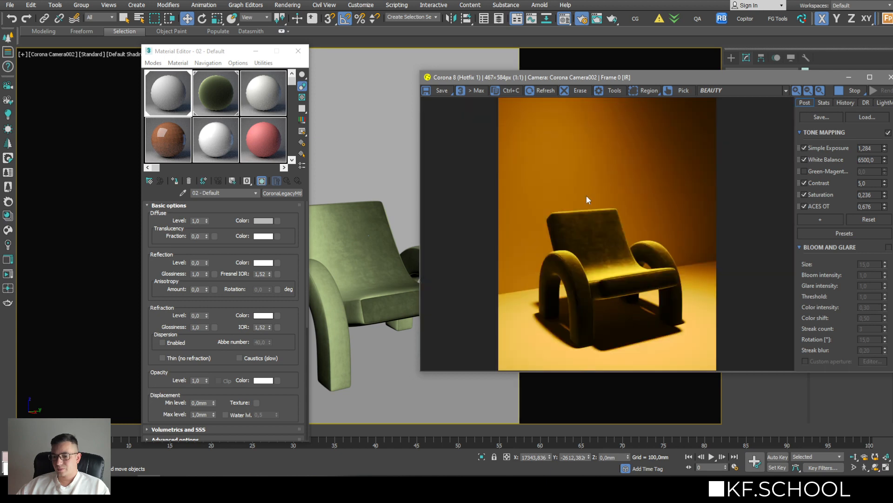
- Minimize the Material Editor and maximize the Corona frame buffer to fill the screen
{"action": "left_click_drag", "start_coordinate": [571, 81], "coordinate": [458, 72]}
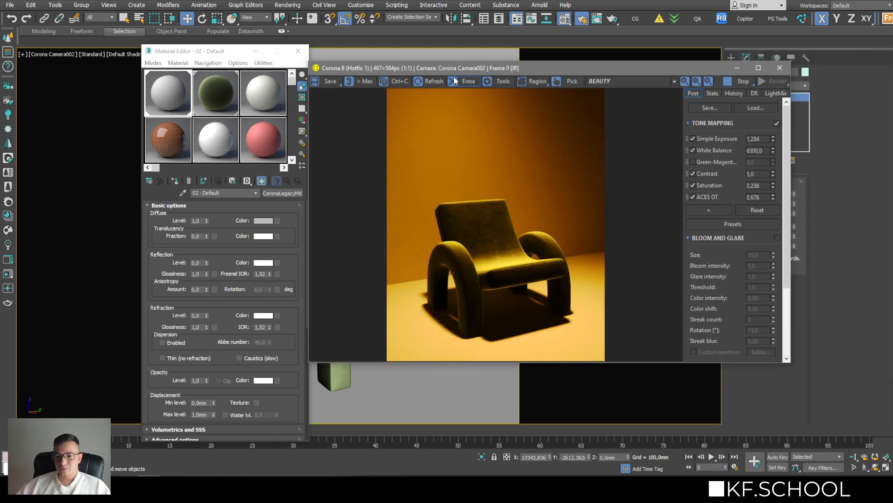
{"action": "left_click", "coordinate": [257, 51]}
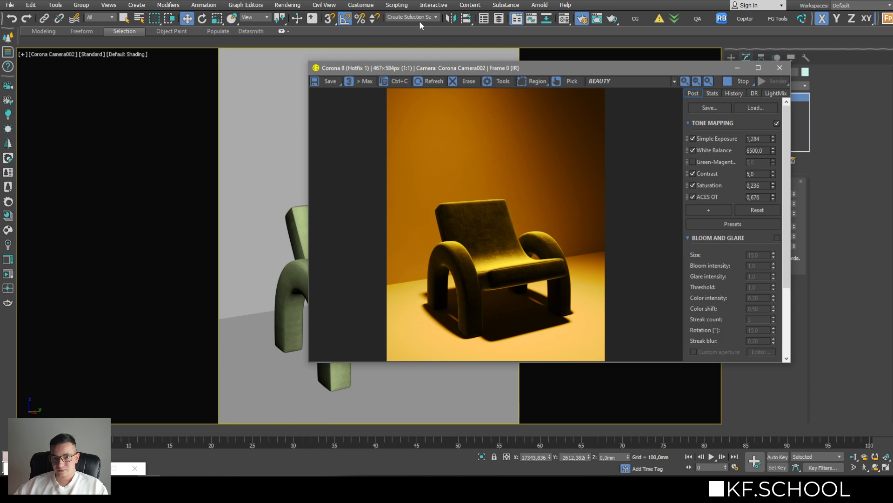
{"action": "left_click_drag", "start_coordinate": [459, 68], "coordinate": [425, 0]}
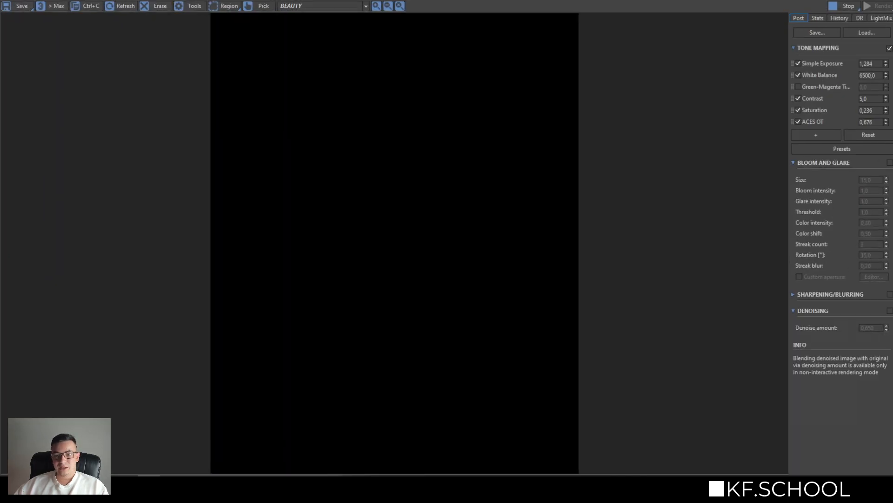